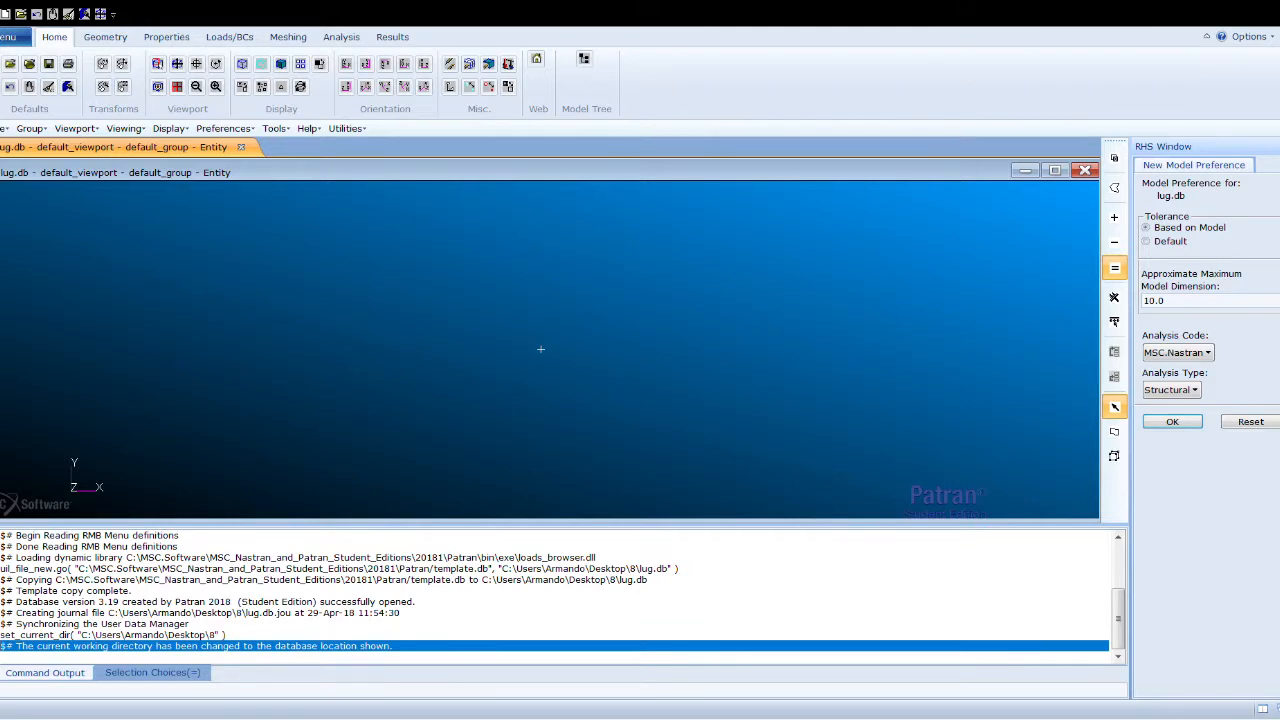
- Import the Parasolid model file lug.xmt and rename the default group to hex8
left_click(22, 41)
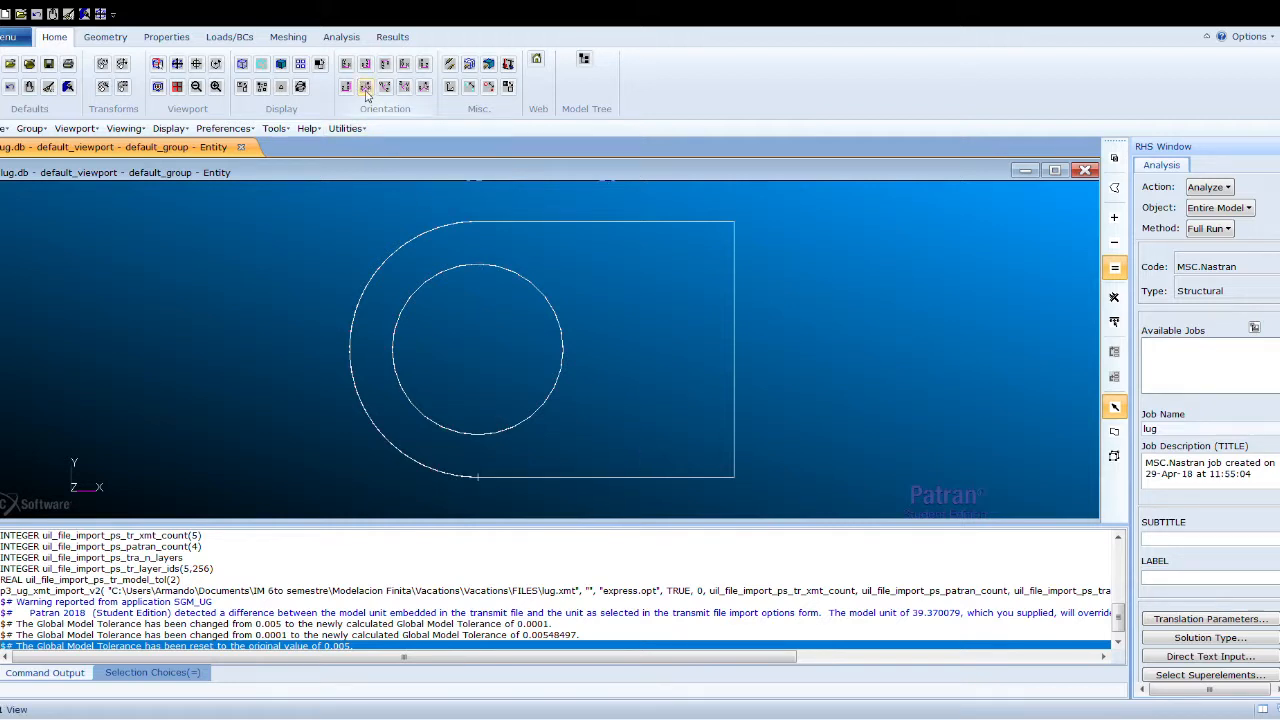
left_click(366, 89)
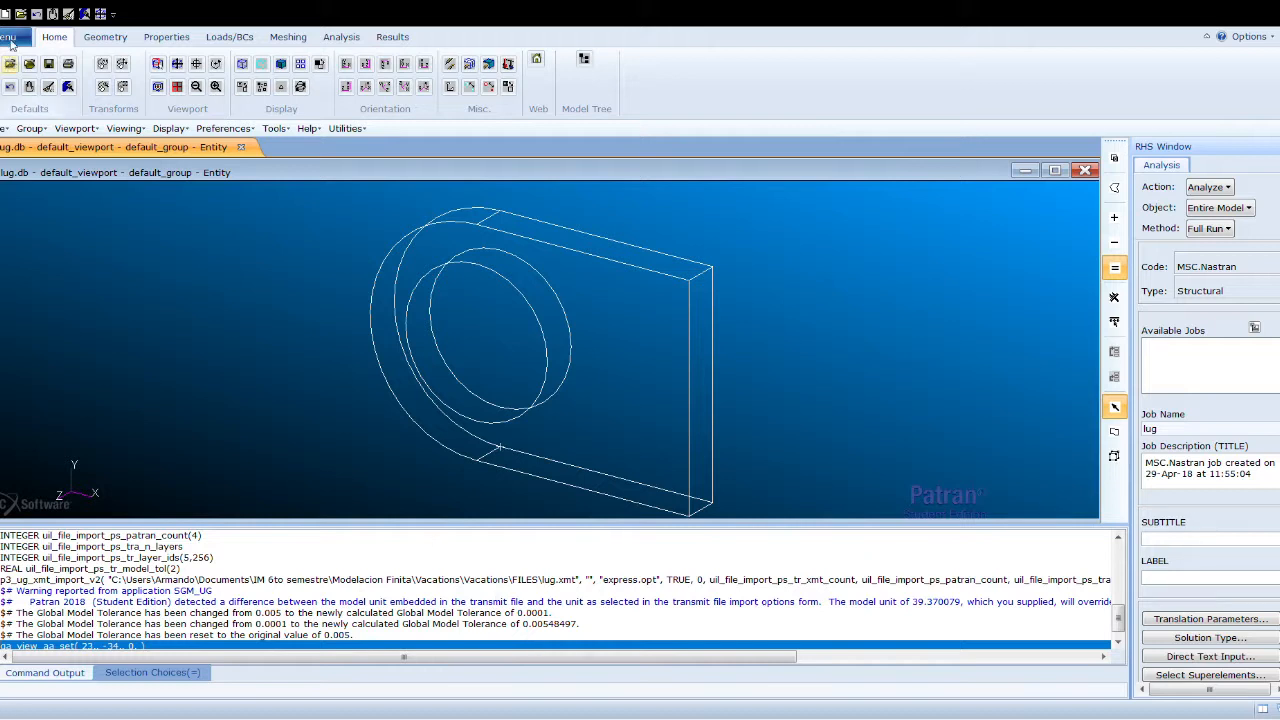
left_click(31, 124)
left_click(57, 89)
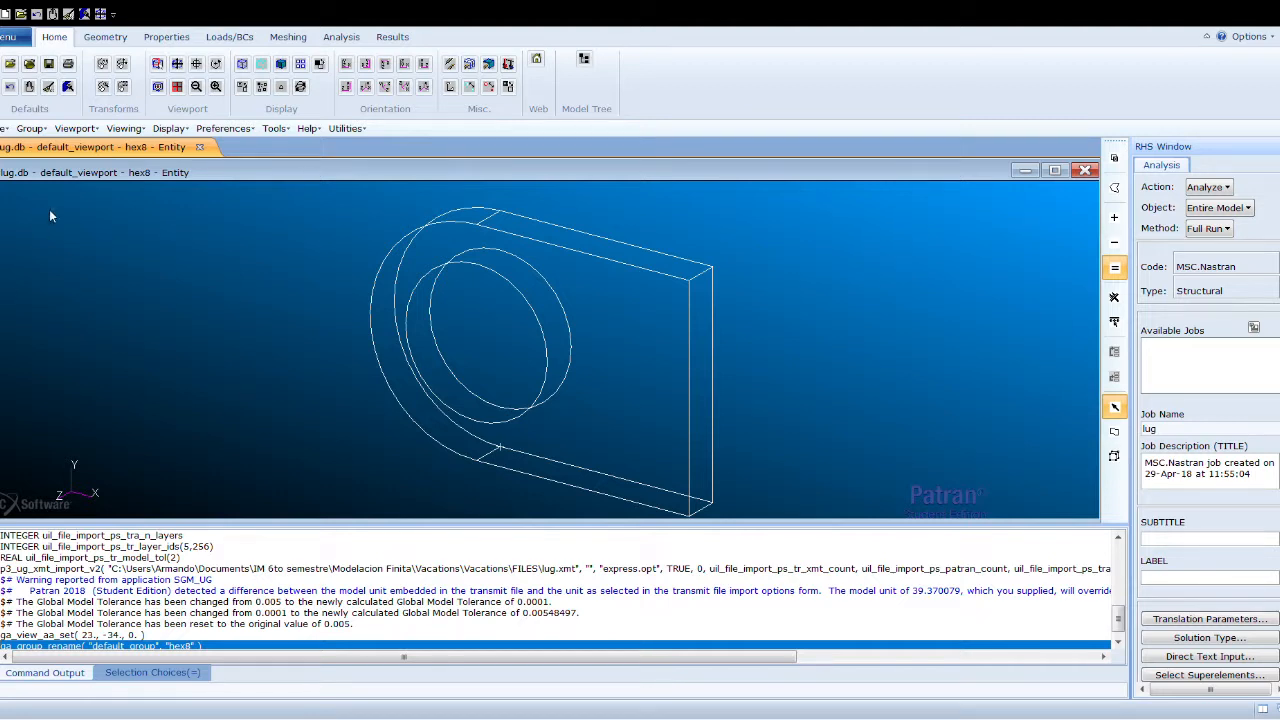
- Extract points at u = 0.5 on both outer arcs and the front vertical edge of the flat end, and enlarge the point display
left_click(118, 37)
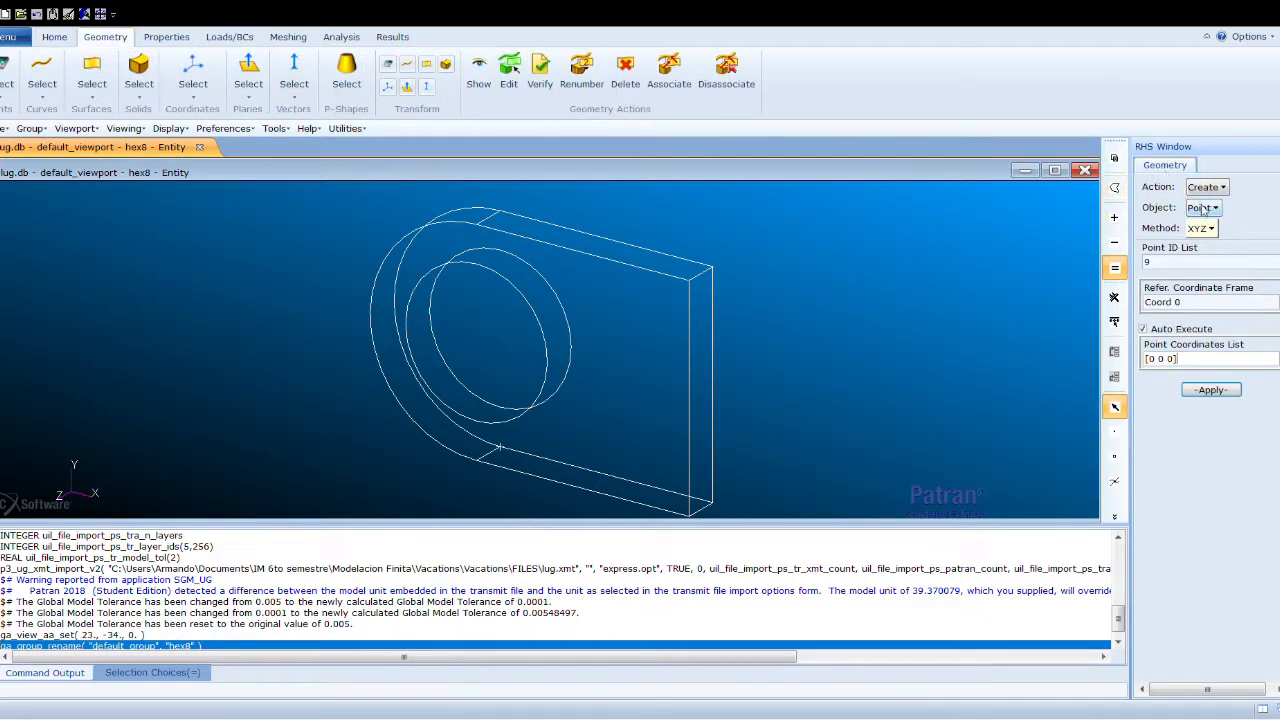
left_click(1229, 286)
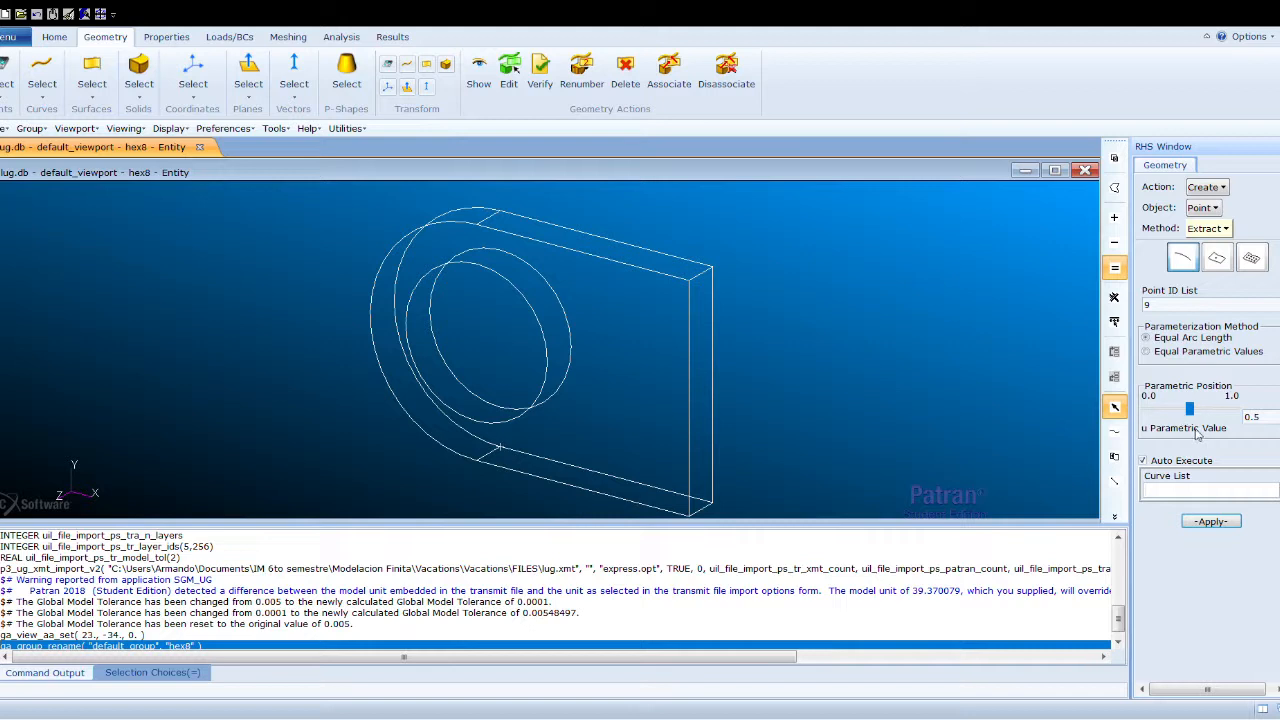
left_click(1170, 460)
left_click(373, 320)
left_click(370, 320)
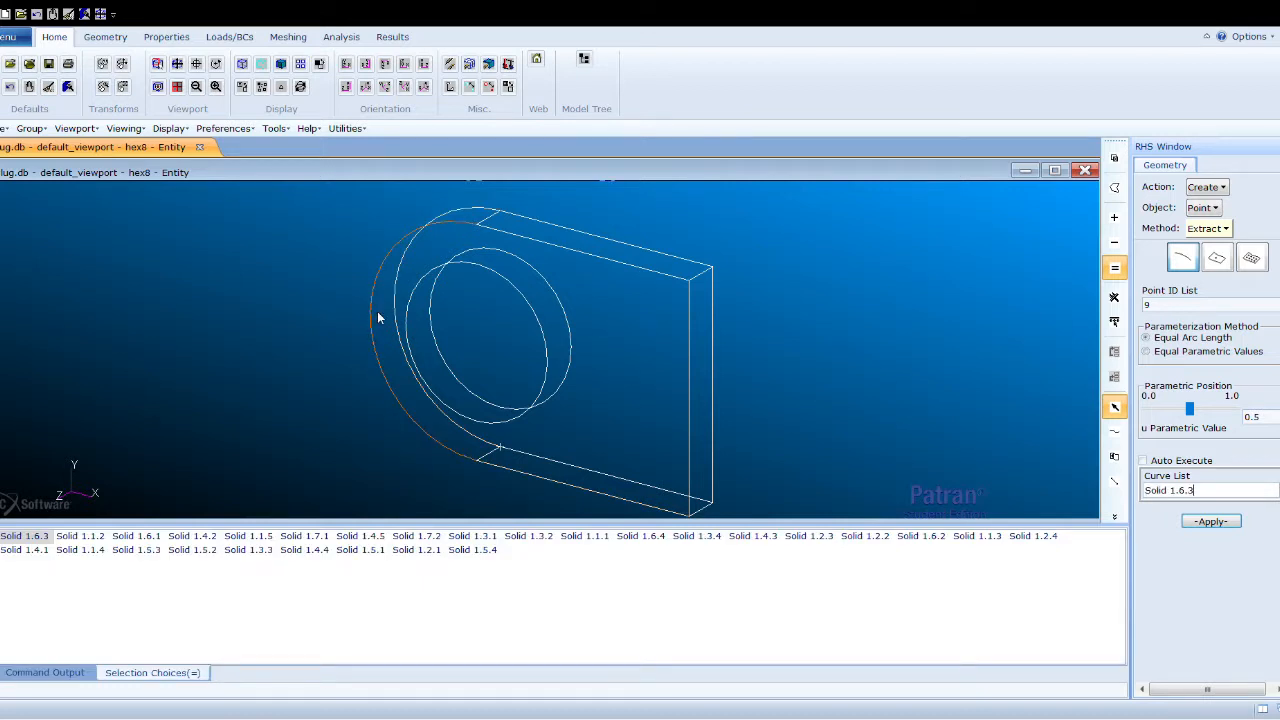
left_click(396, 306)
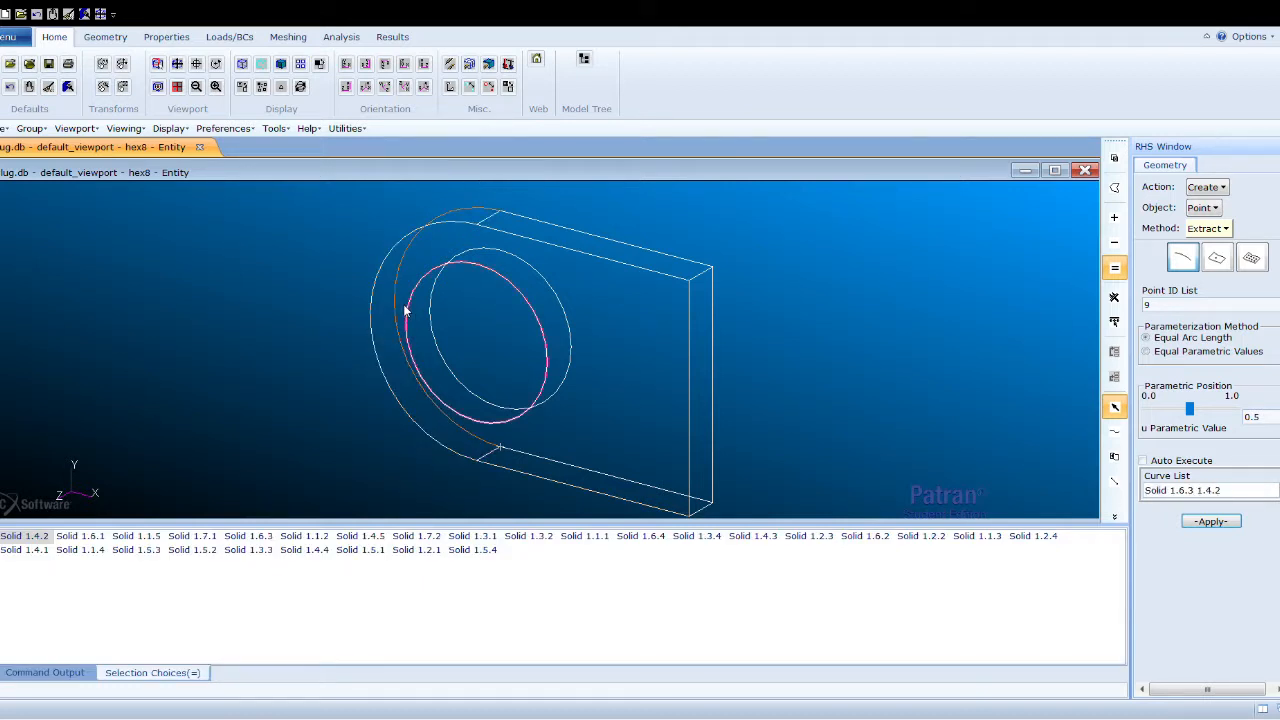
left_click(686, 424)
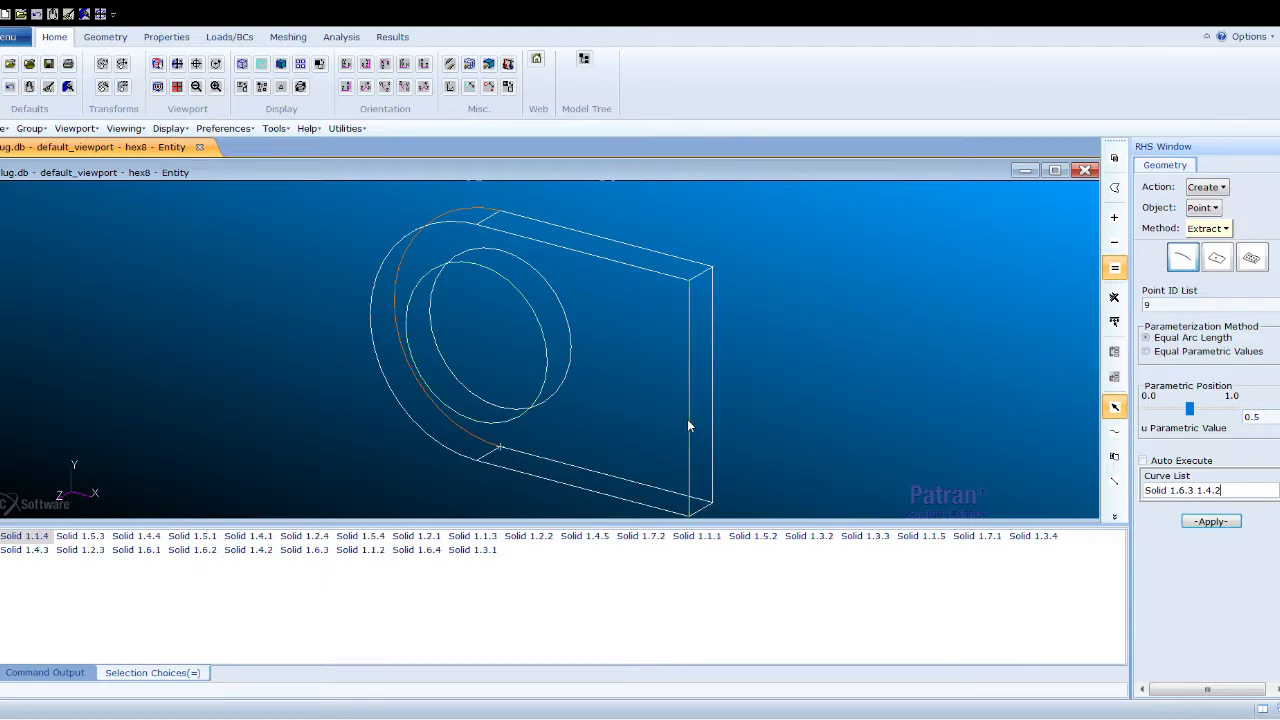
left_click(1214, 524)
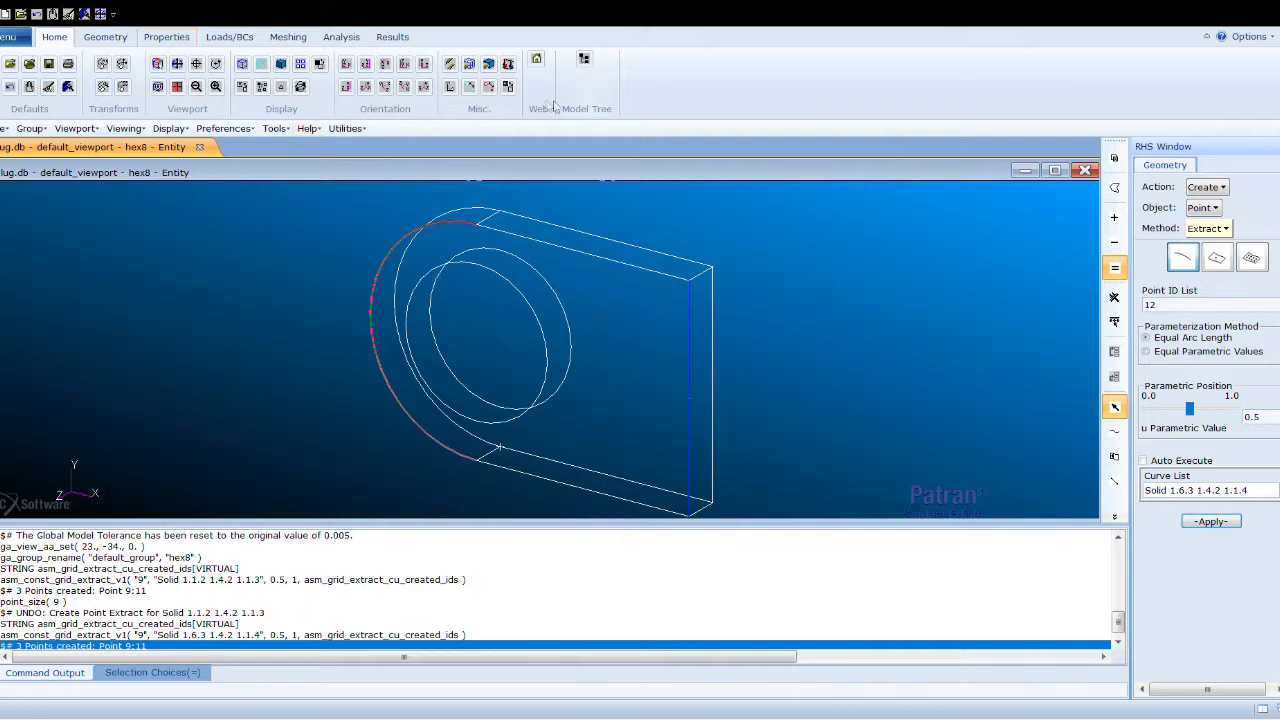
left_click(469, 87)
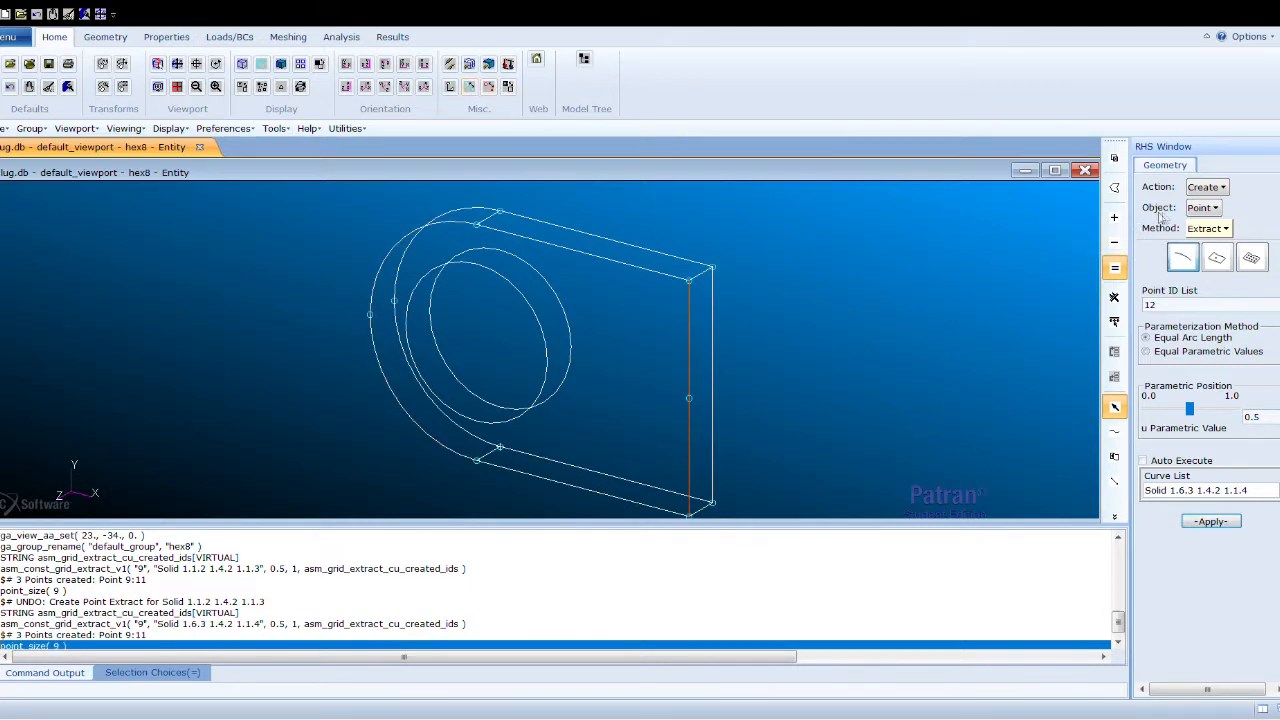
- Create a vertical plane through Points 3, 1 and 6, where the rounded end meets the straight edges
left_click(1233, 319)
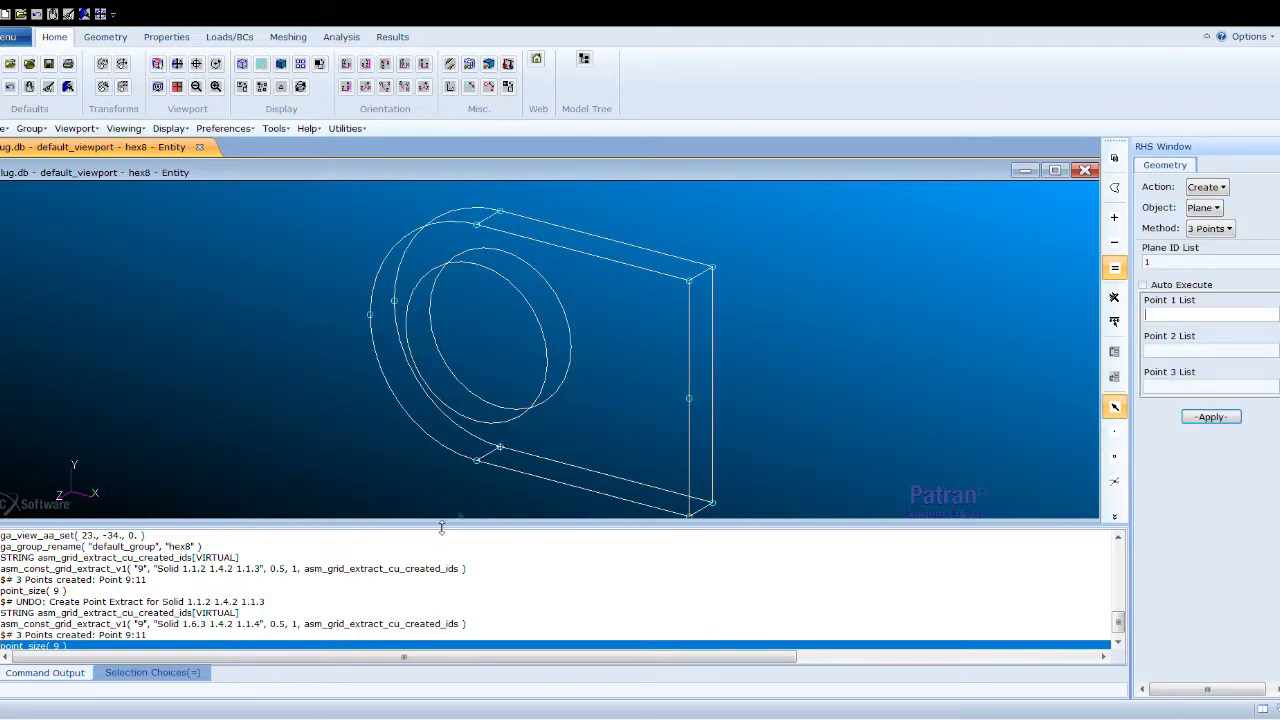
left_click(479, 461)
left_click(477, 224)
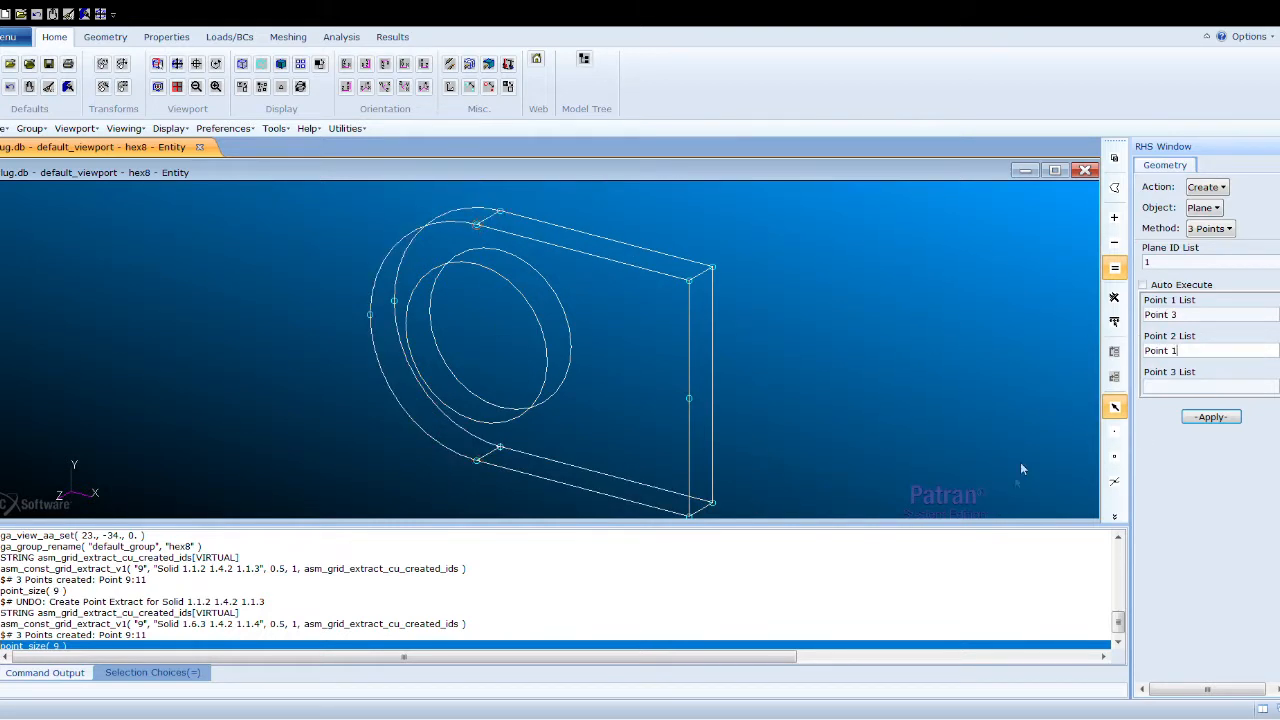
left_click(1180, 389)
left_click(501, 449)
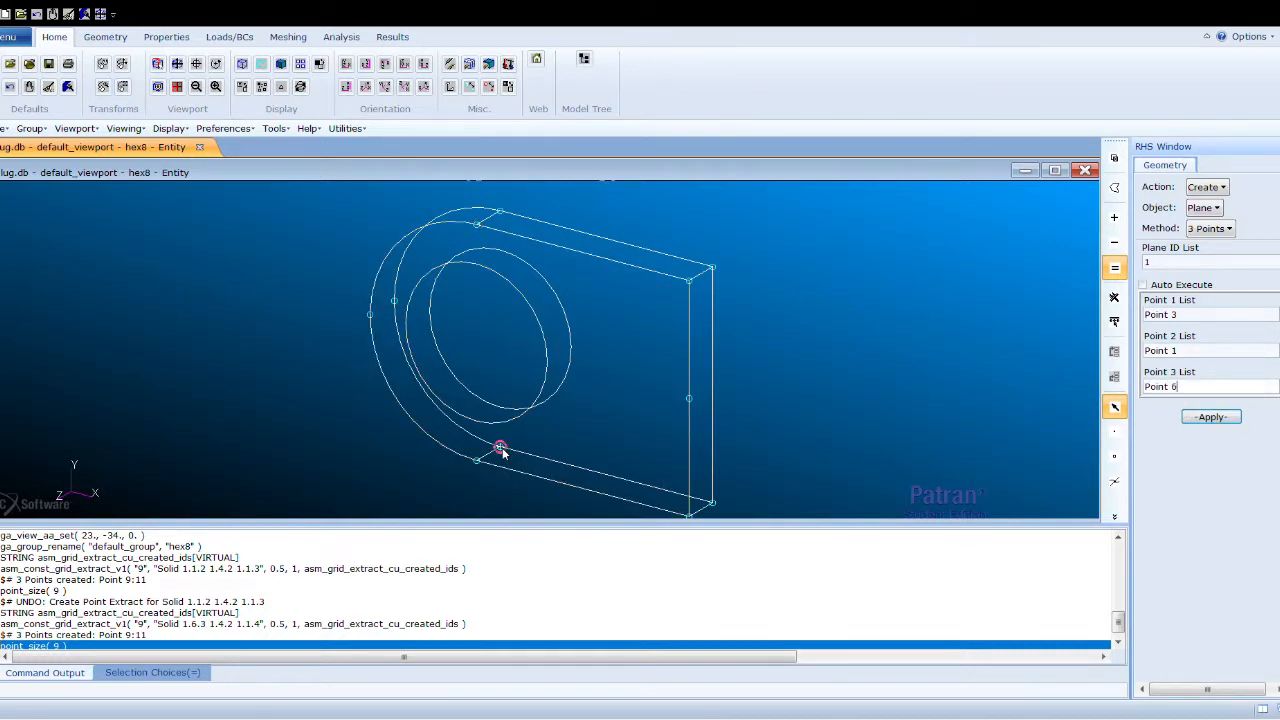
left_click(1214, 418)
- Create a second, horizontal plane at mid-height of the lug through Points 9, 11 and 10
triple_click(1214, 313)
key("BackSpace")
triple_click(1214, 350)
key("BackSpace")
triple_click(1200, 387)
key("BackSpace")
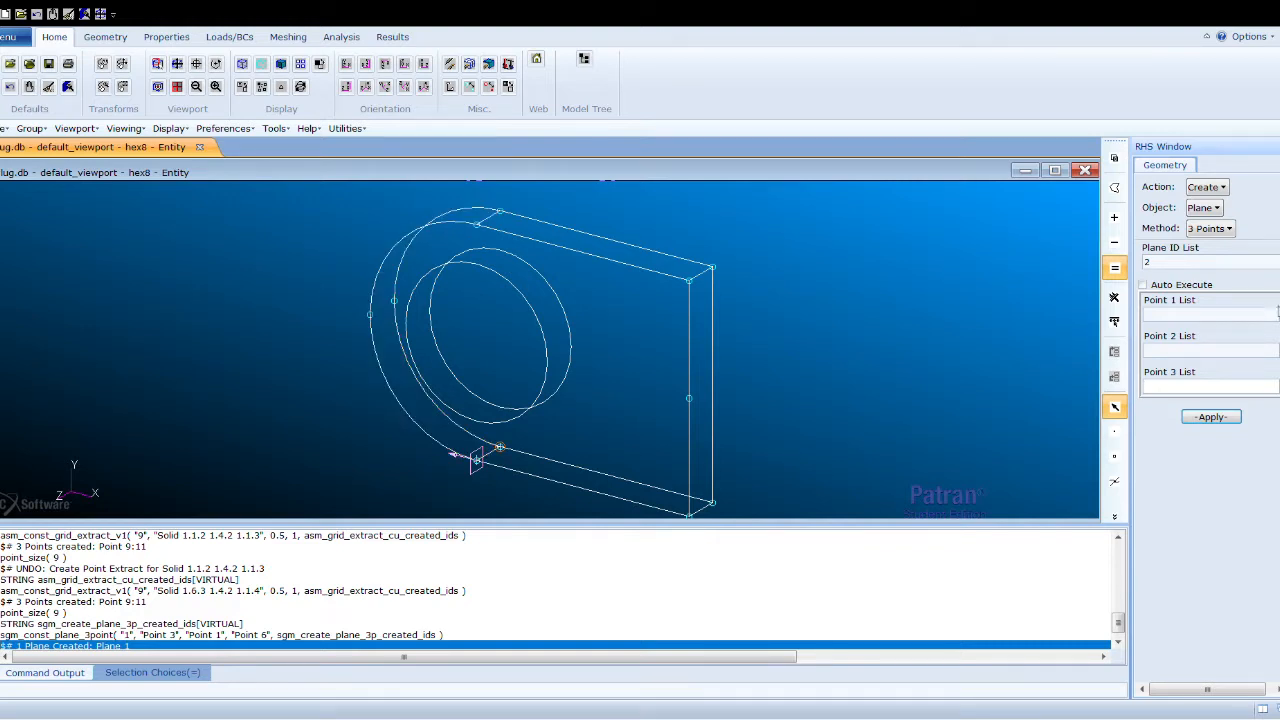
left_click(1240, 315)
left_click(370, 314)
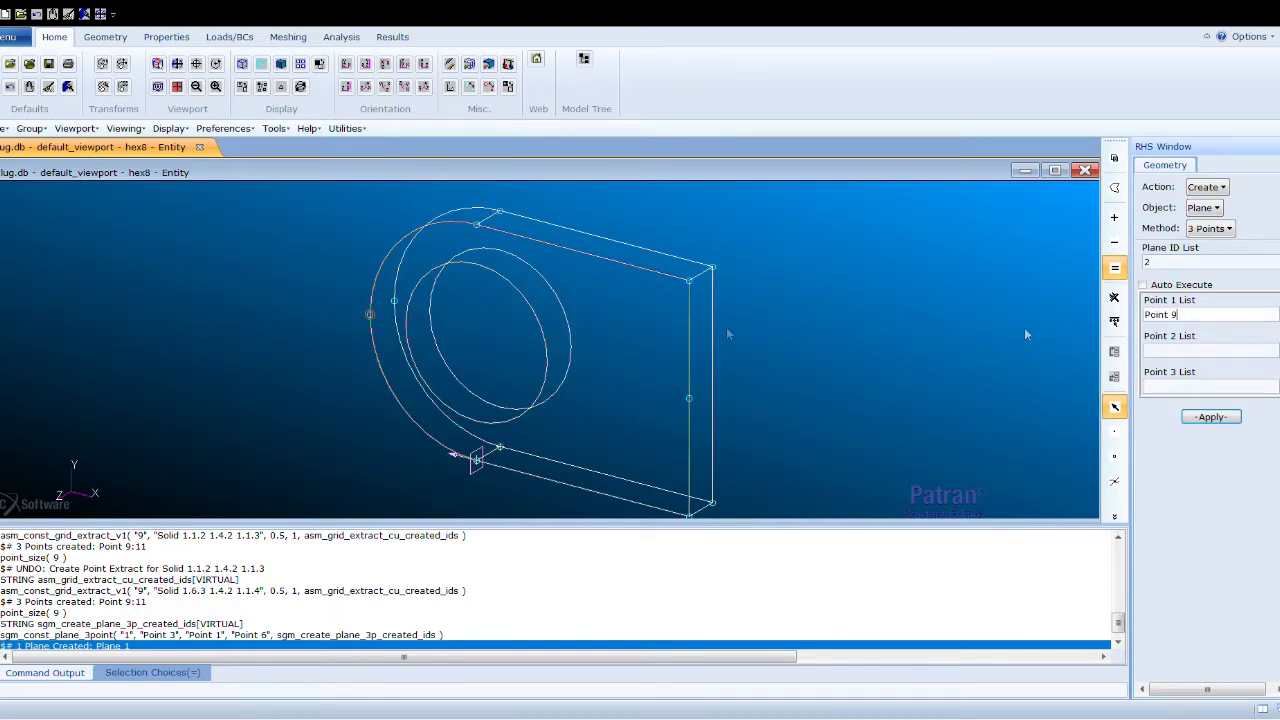
left_click(1164, 351)
left_click(689, 398)
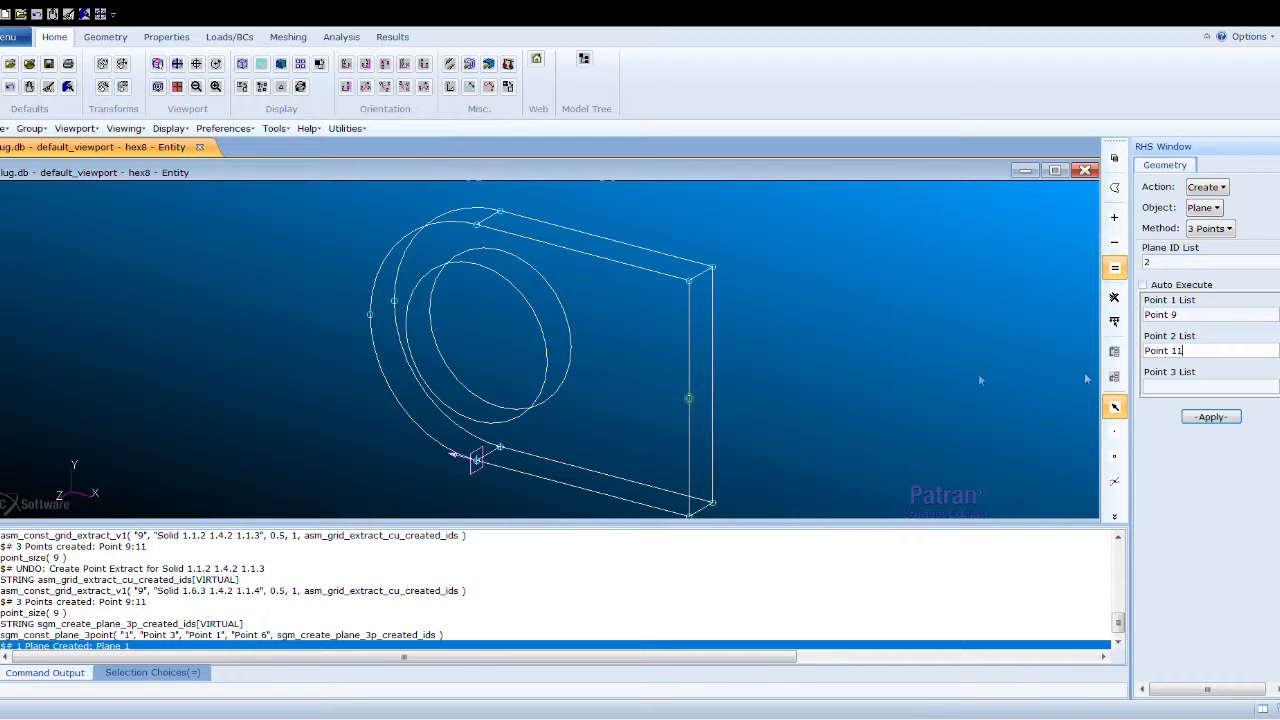
left_click(1164, 386)
left_click(394, 301)
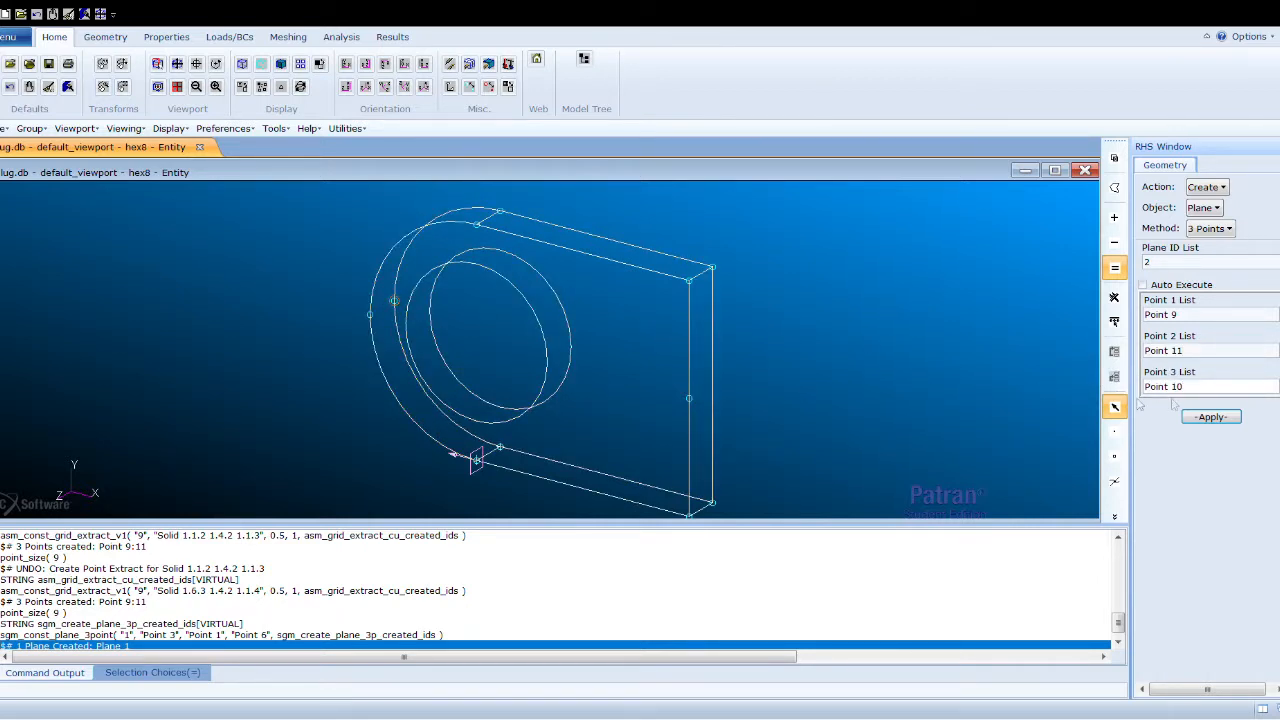
left_click(1209, 418)
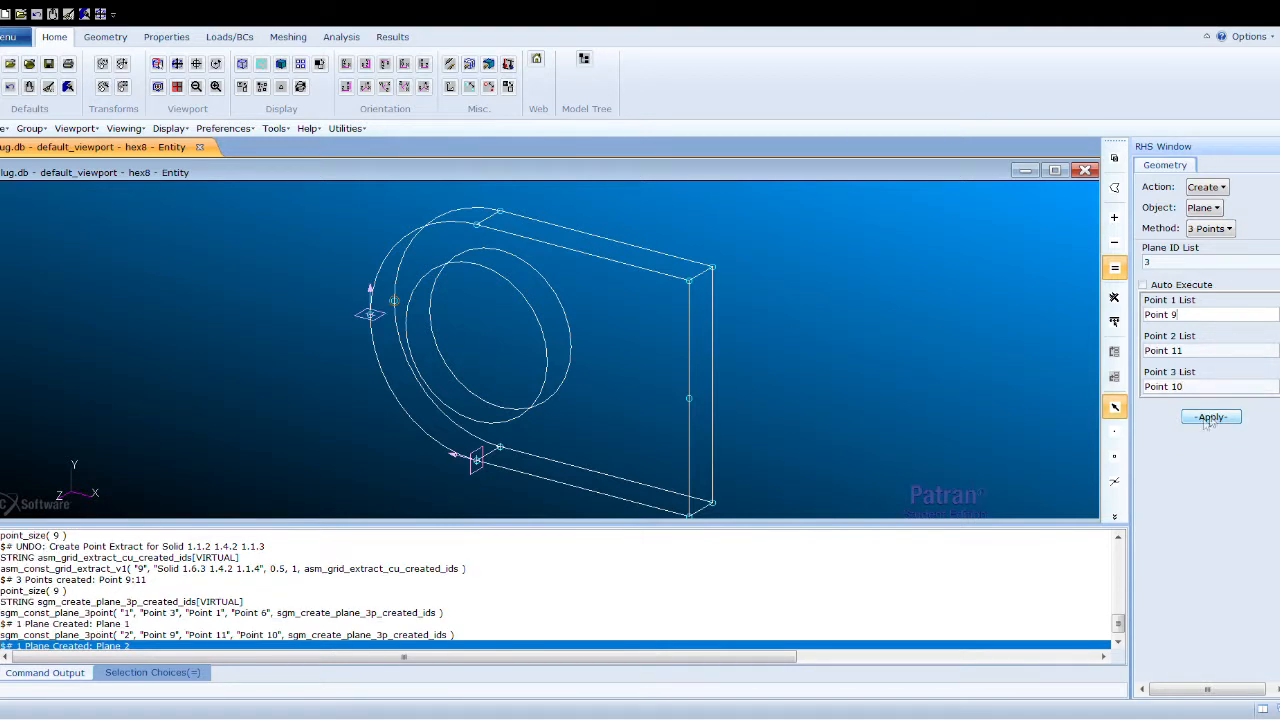
- Set the geometry operation to Edit, Solid, Break
left_click(1205, 187)
left_click(1230, 248)
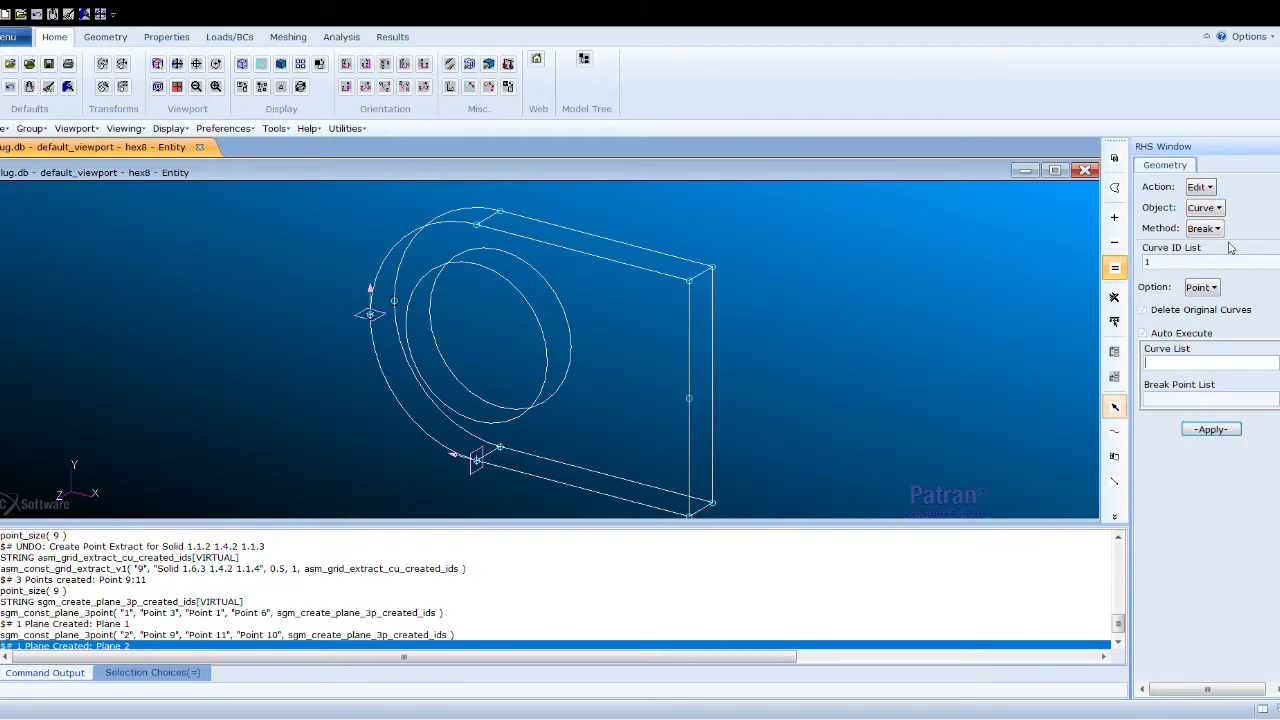
left_click(1216, 206)
left_click(1222, 270)
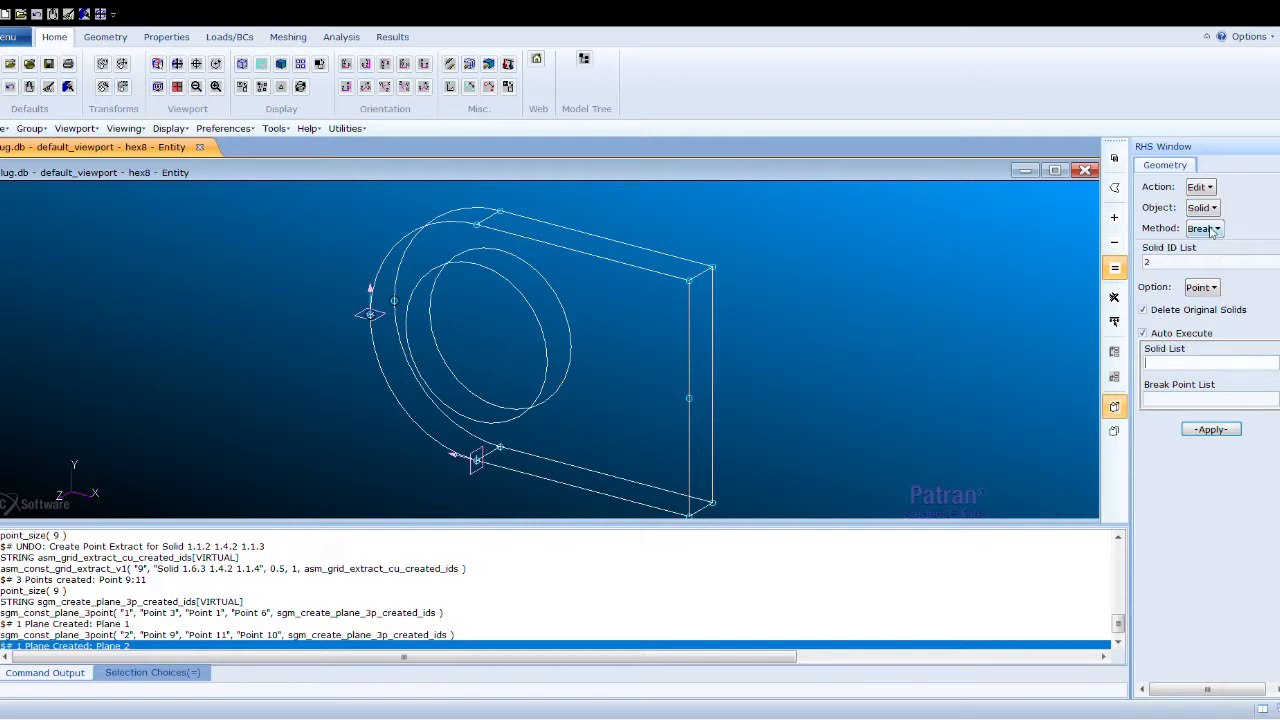
left_click(1155, 338)
left_click(1175, 370)
left_click(580, 364)
left_click(1175, 400)
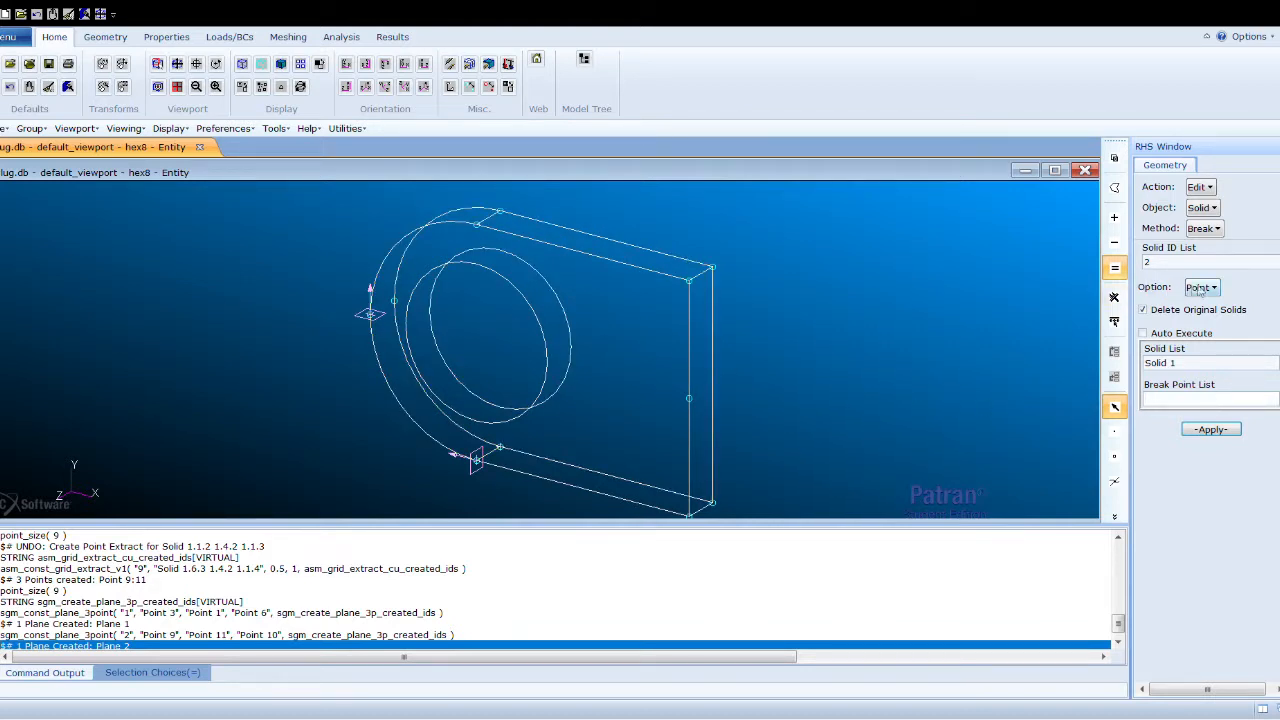
- Break the whole lug, Solid 1, by the horizontal Plane 2 without auto execute, and delete the original solid
left_click(1216, 356)
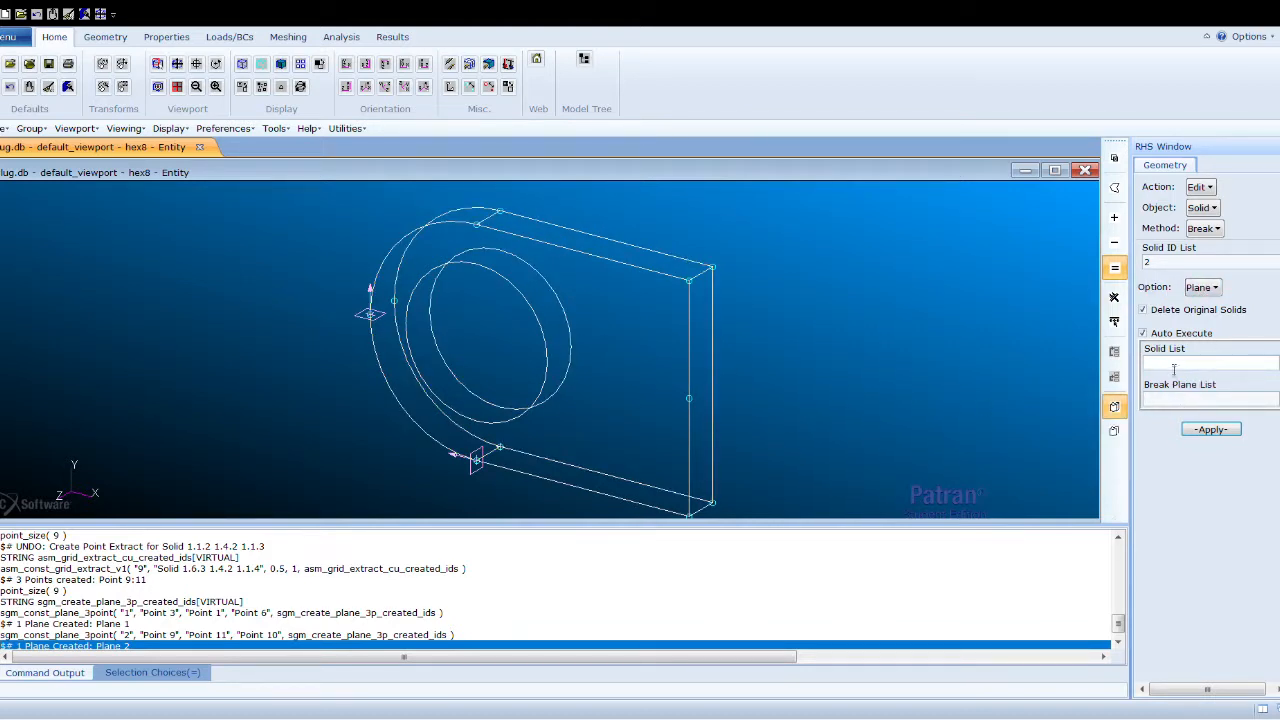
left_click(1142, 333)
left_click(669, 371)
left_click(372, 316)
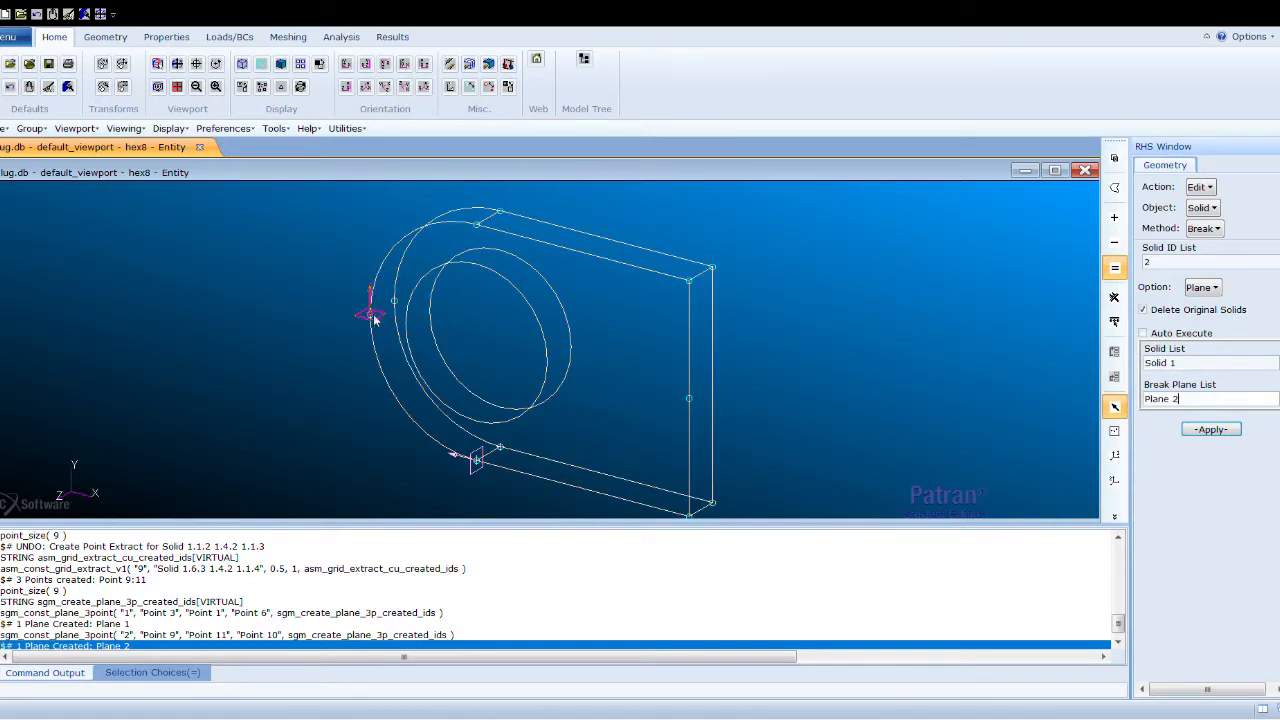
left_click(1211, 429)
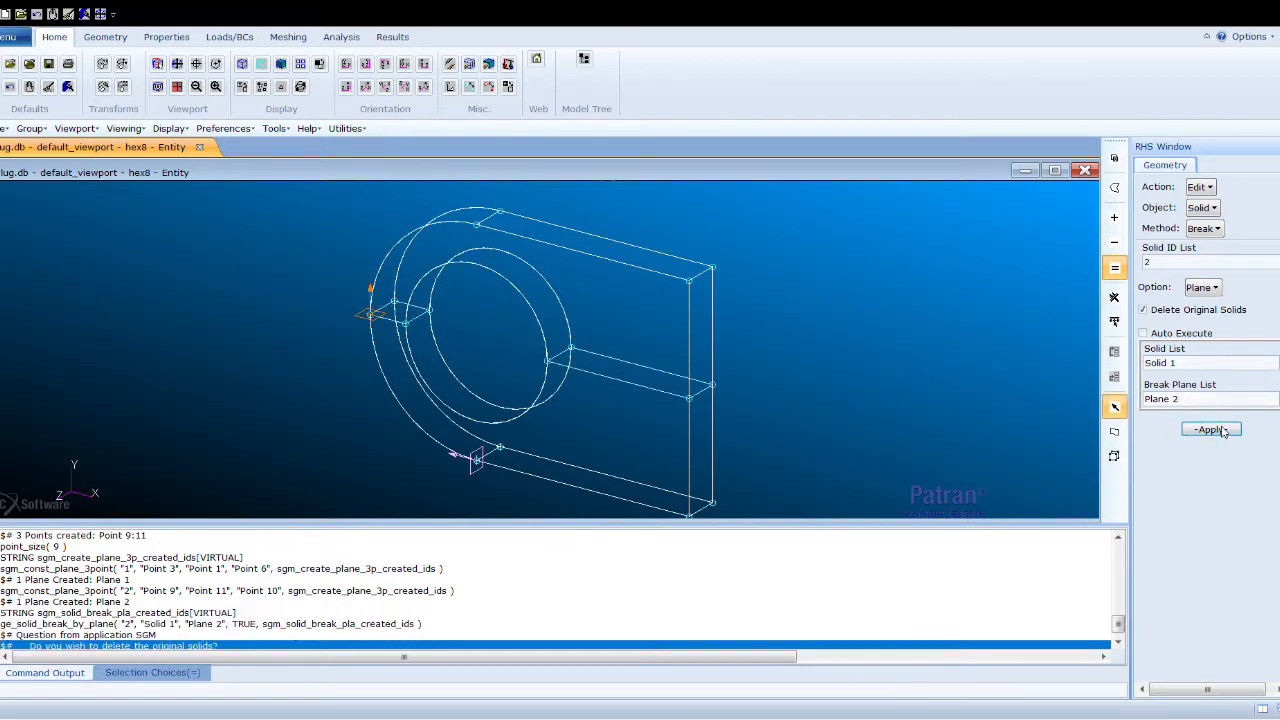
left_click(308, 429)
- Break the upper and lower halves, Solids 2 and 3, by the vertical Plane 1, deleting the originals
left_click_drag(1229, 367, 1118, 368)
key("BackSpace")
left_click(1111, 407)
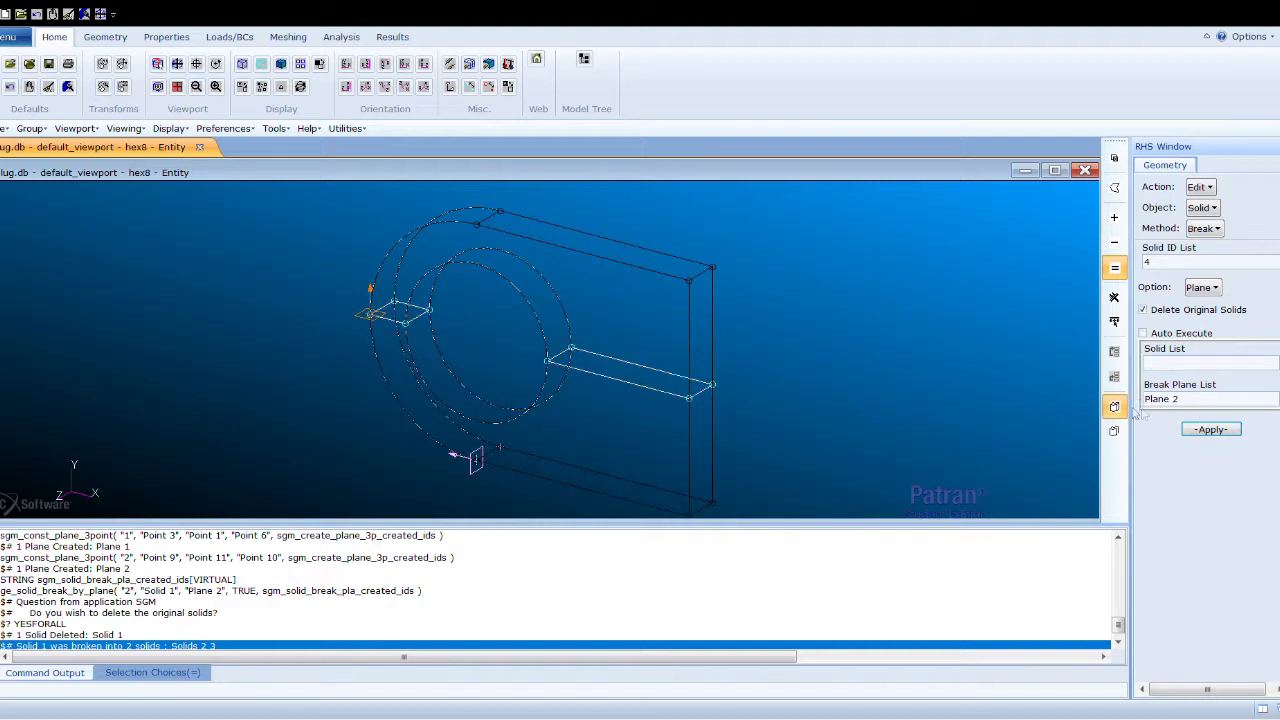
left_click_drag(1182, 399, 1143, 399)
key("BackSpace")
left_click(1178, 362)
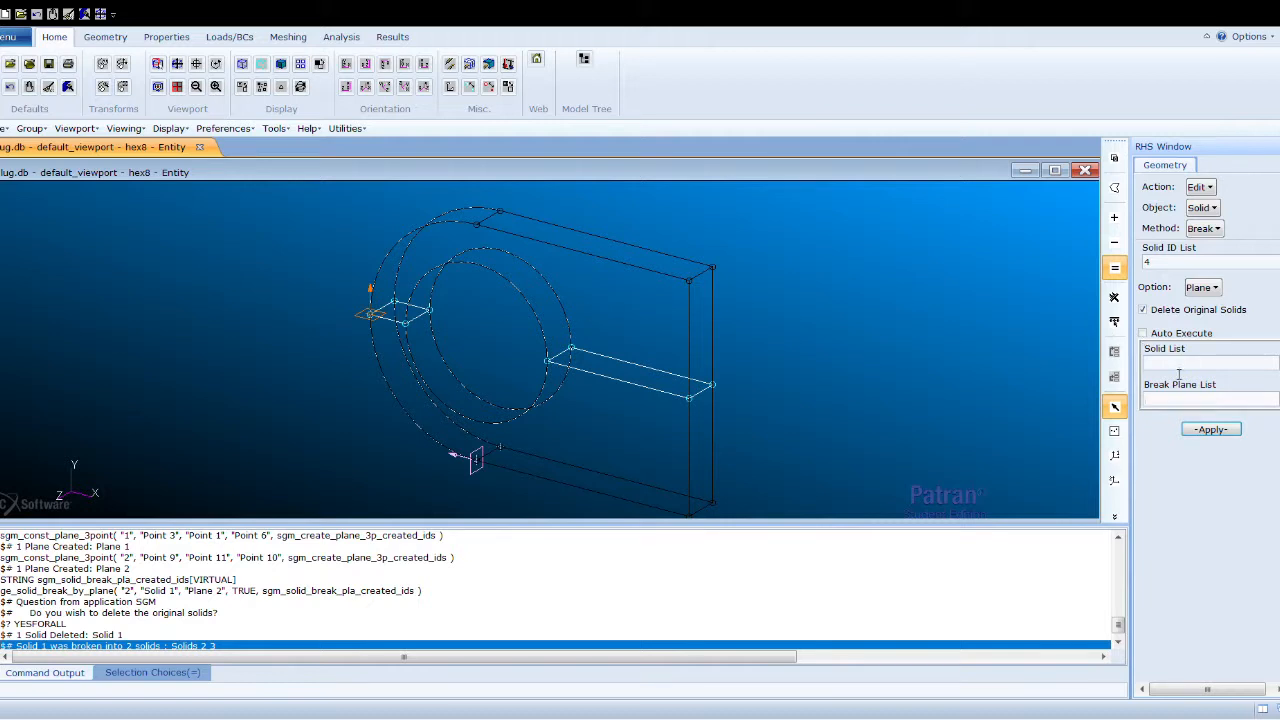
left_click(589, 330)
left_click(589, 438, "shift")
left_click(1193, 401)
left_click(472, 458)
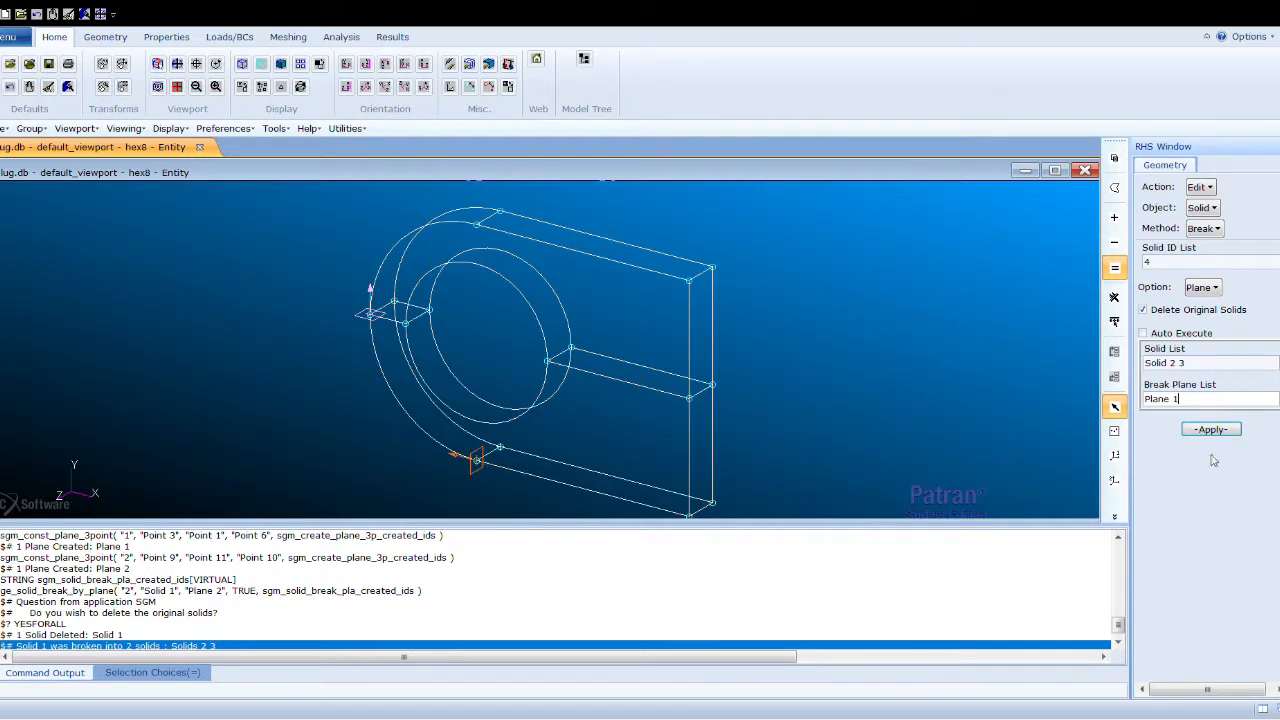
left_click(1211, 429)
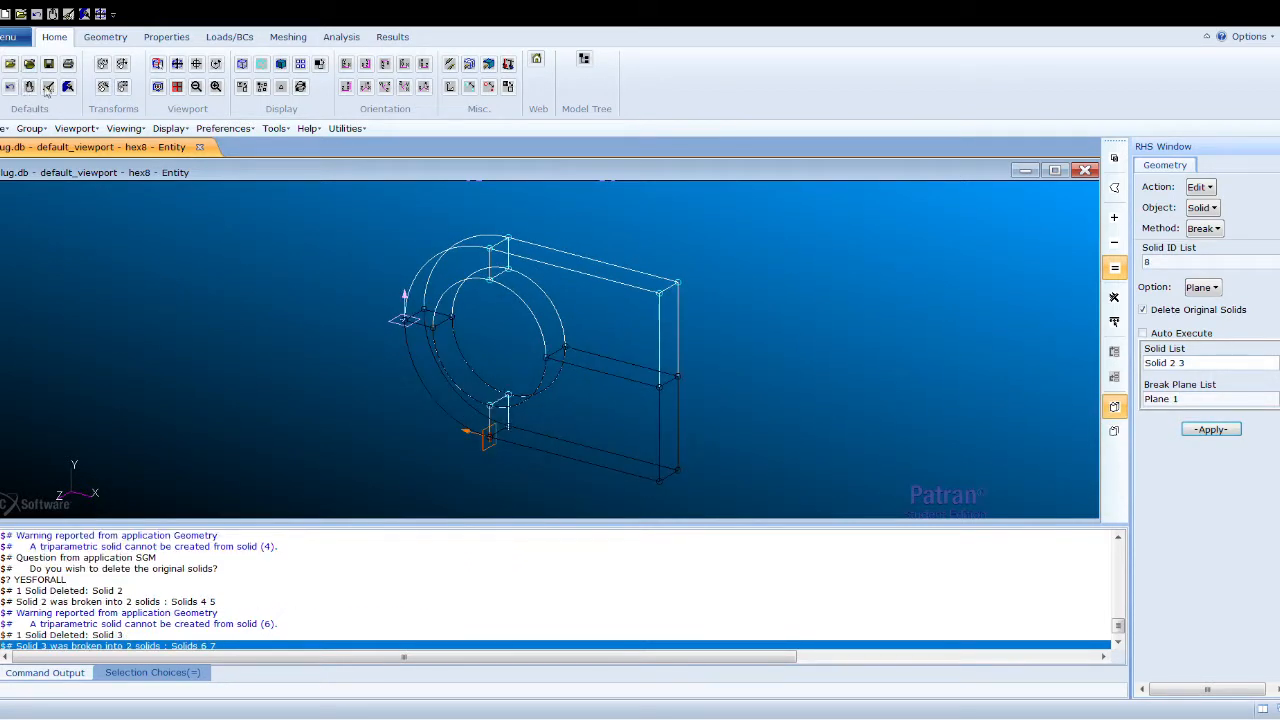
- Create a new group named tet4 and make it the current group
left_click(91, 87)
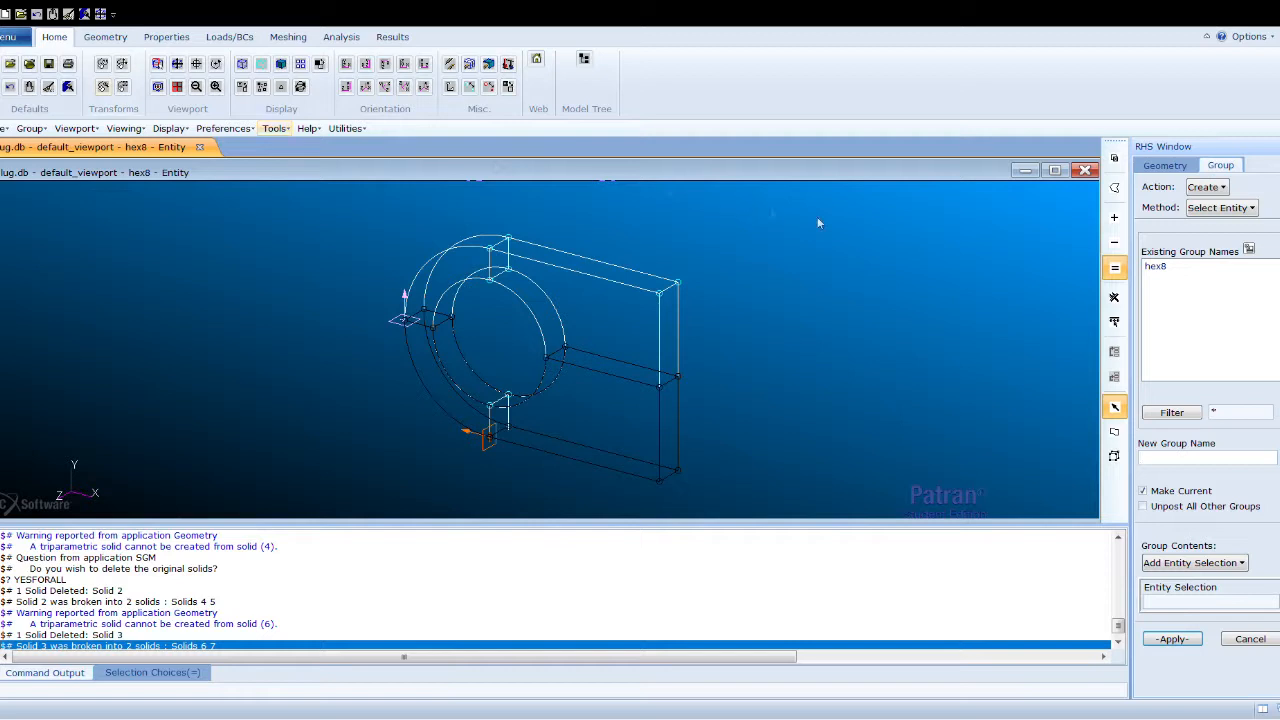
left_click(1163, 267)
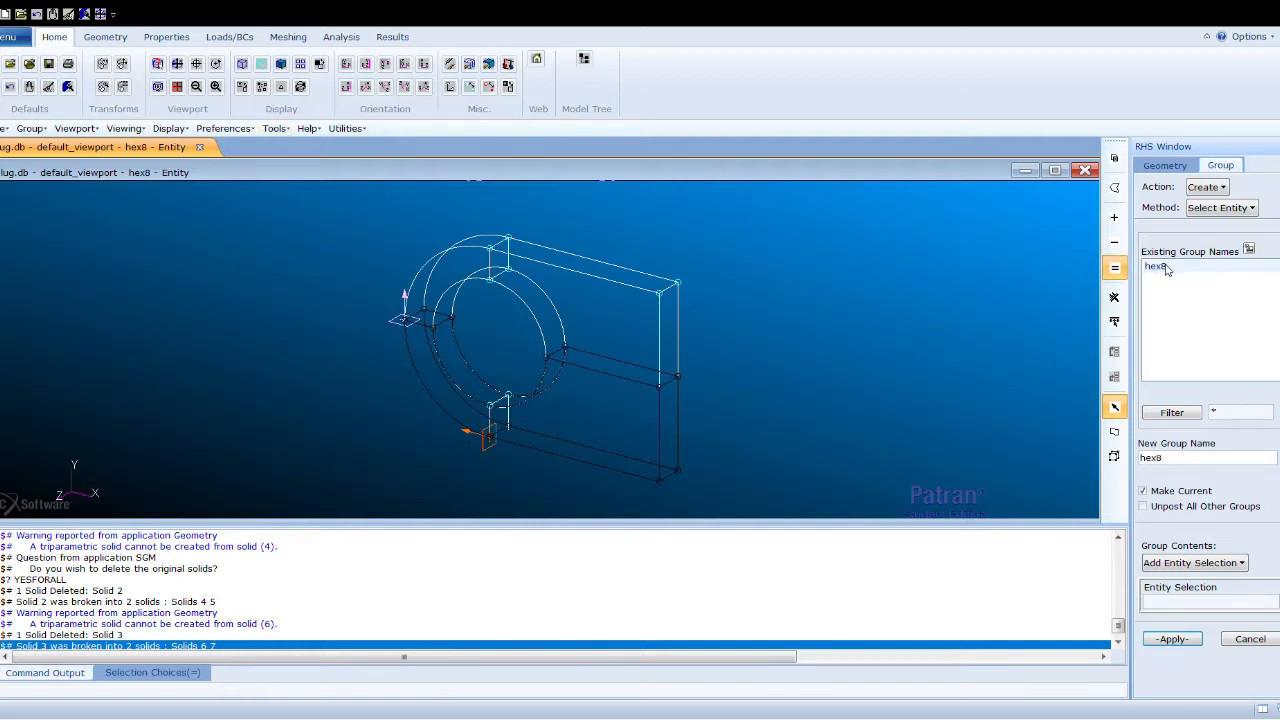
left_click_drag(1180, 457, 1140, 455)
key("BackSpace")
left_click(1143, 490)
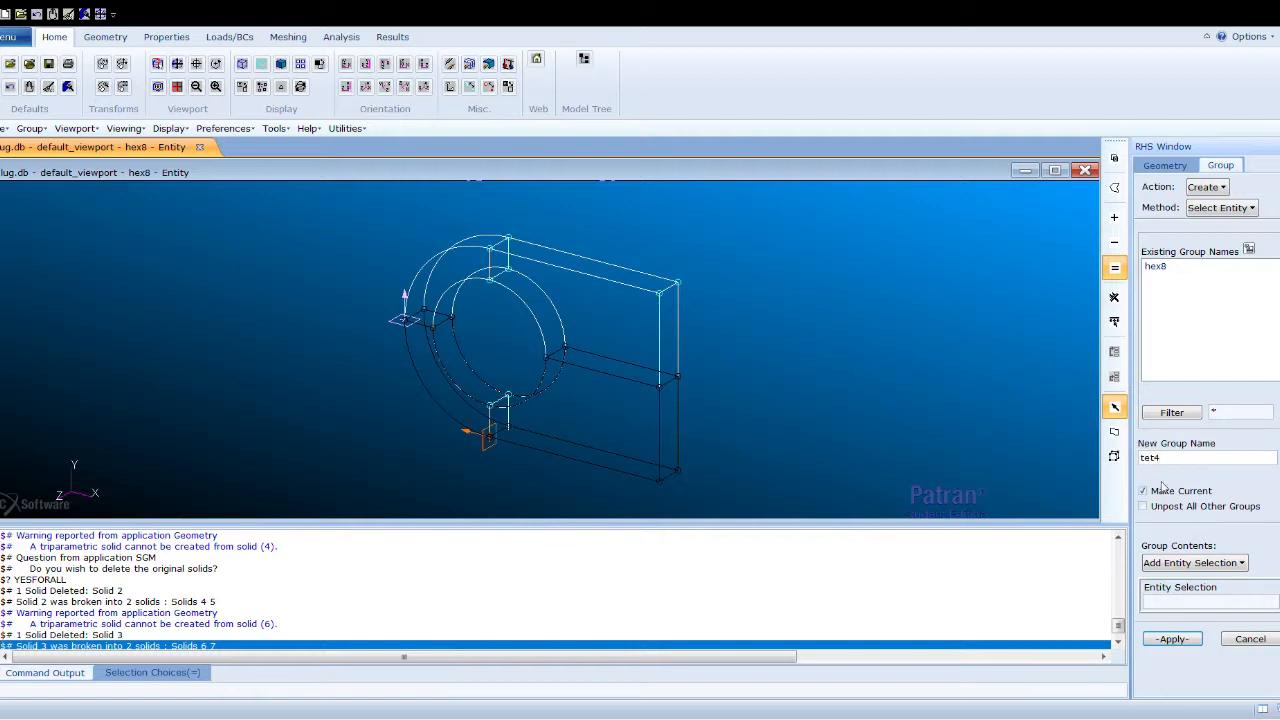
left_click(1181, 634)
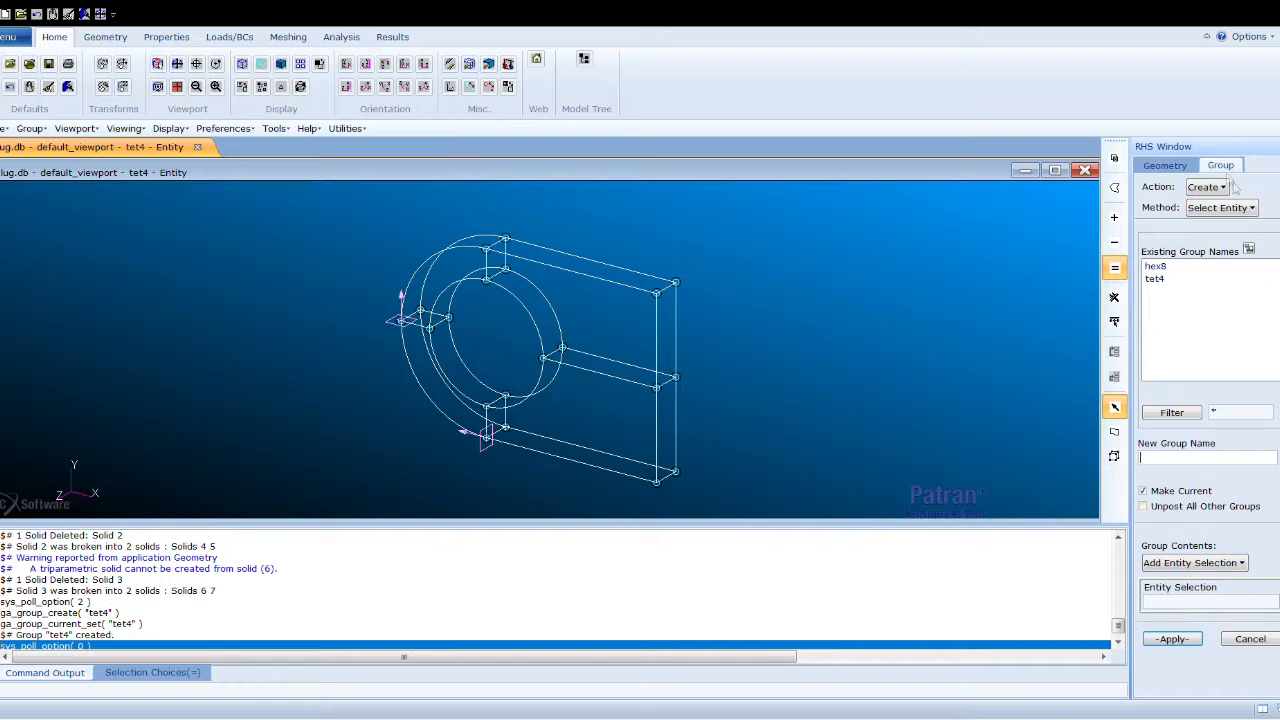
- Copy all four lug solids, Solids 4 to 7, with a solid translation along vector <0 -10 0>, with auto execute off
left_click(1165, 165)
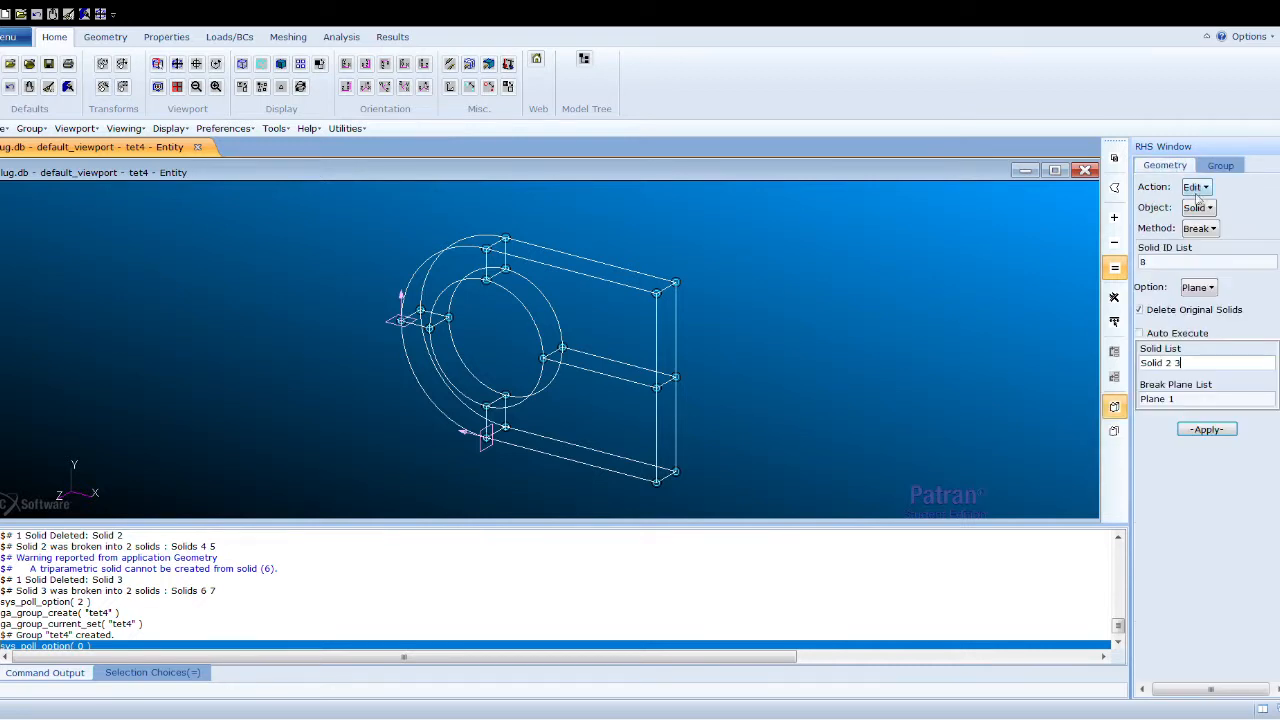
left_click(1229, 276)
left_click(1207, 216)
left_click(1222, 280)
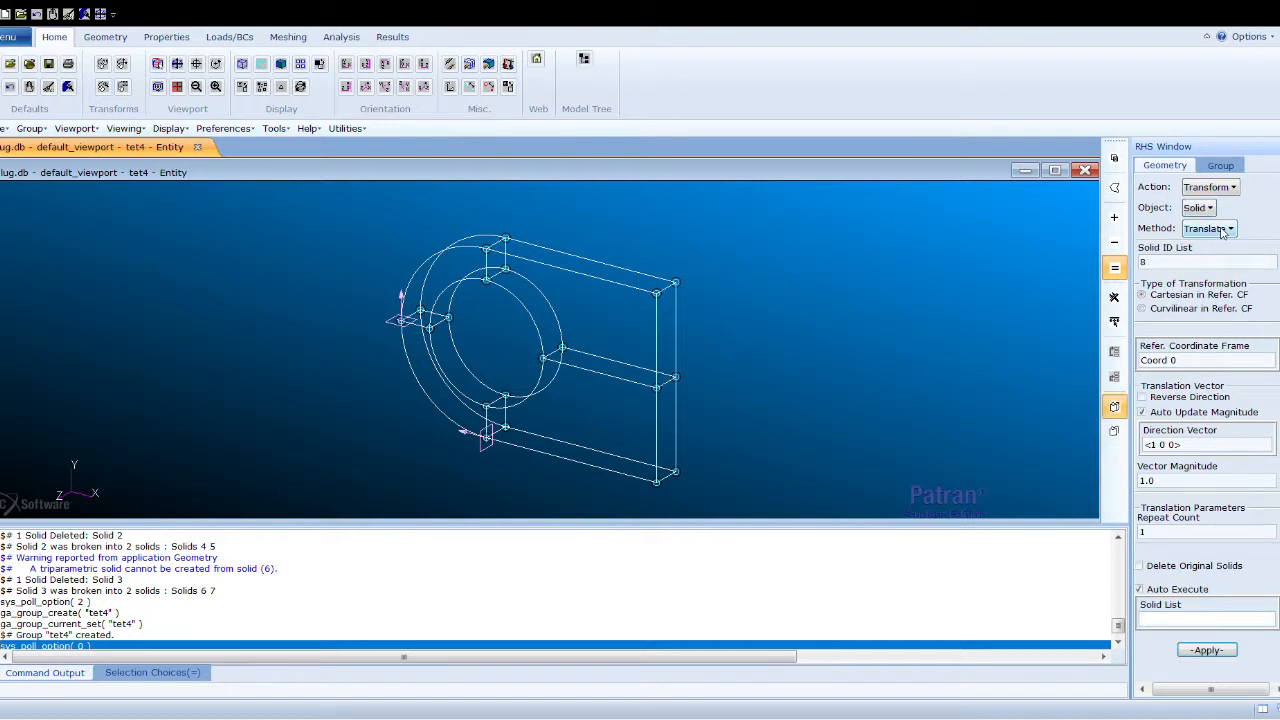
left_click(1166, 441)
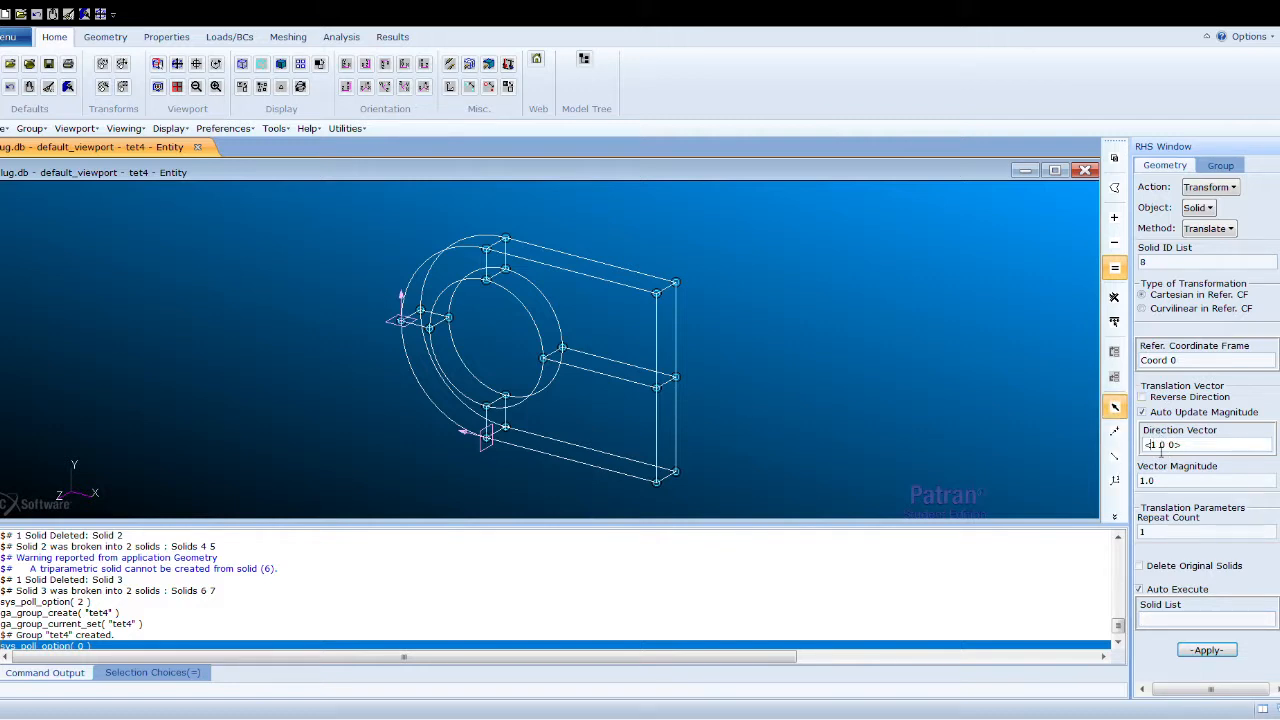
key("BackSpace")
type("0 -1")
left_click(1178, 619)
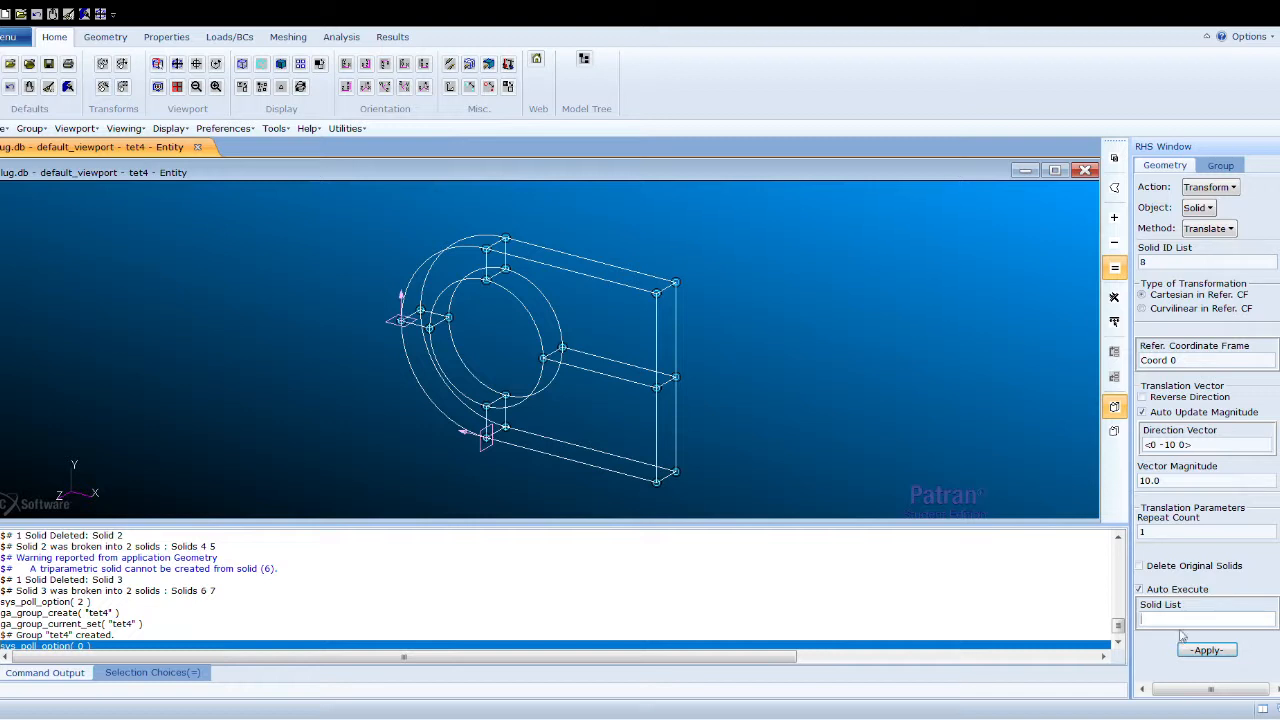
left_click(1140, 589)
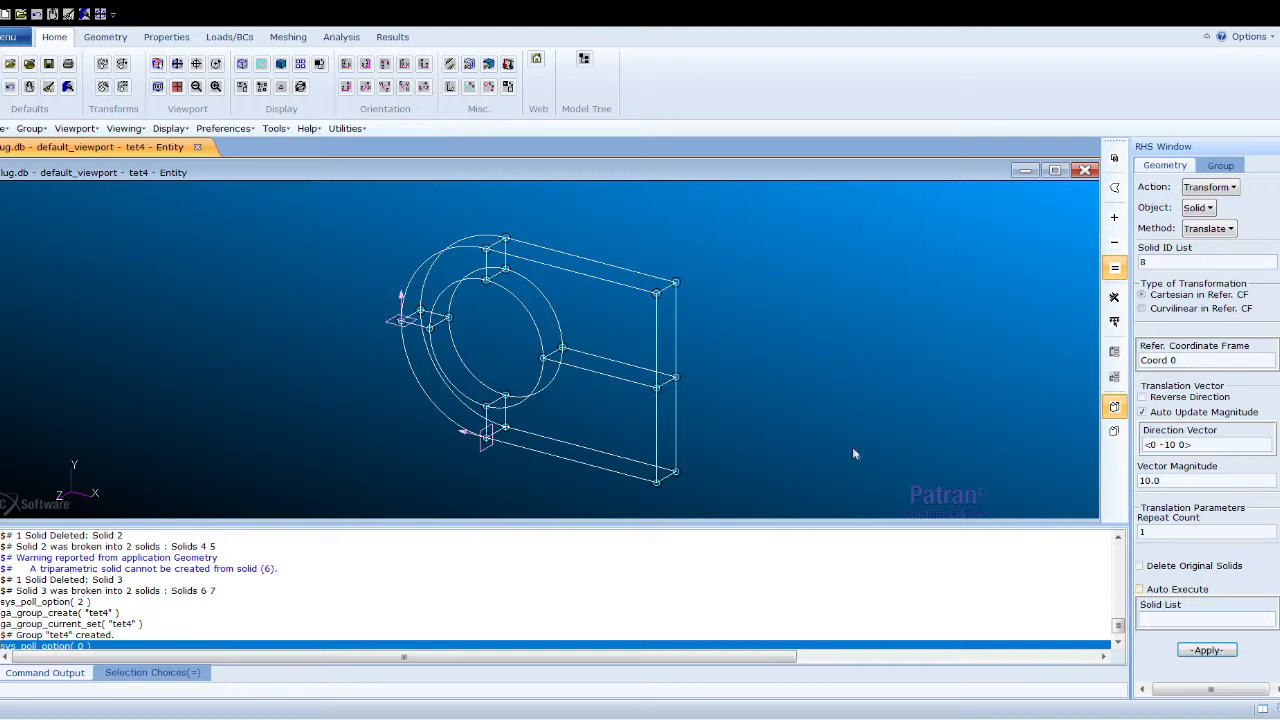
left_click_drag(338, 197, 754, 516)
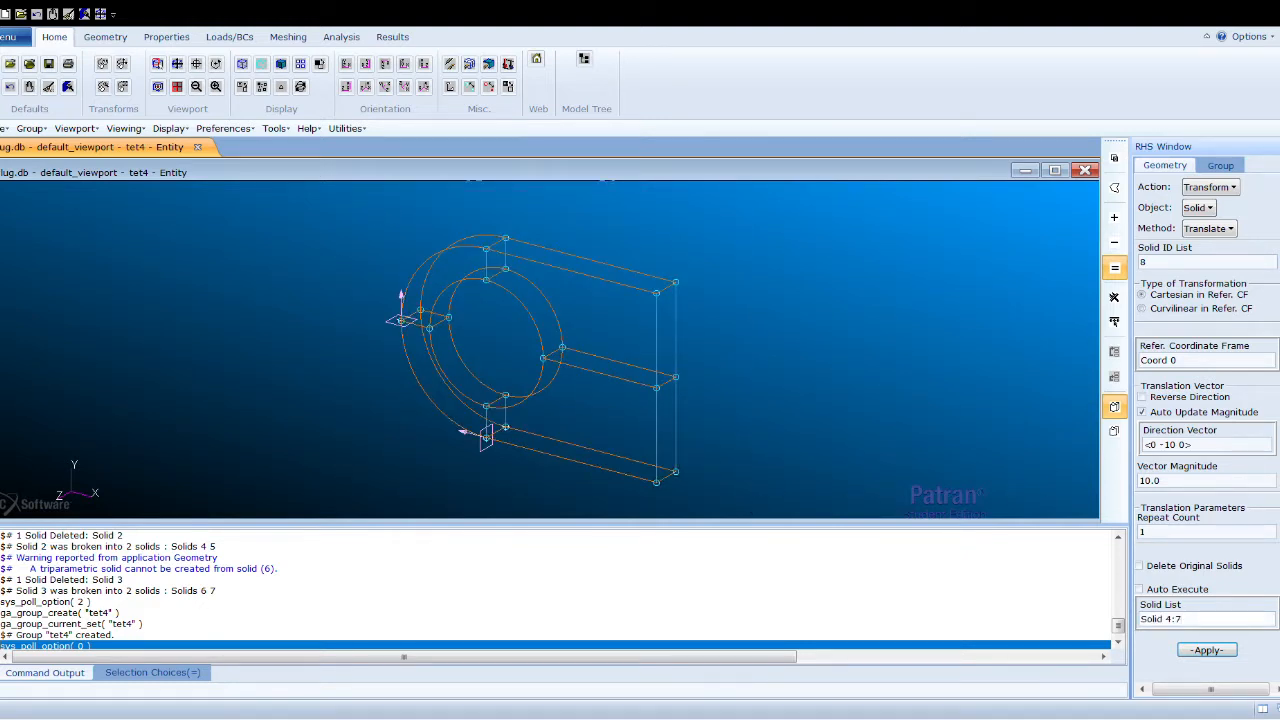
left_click(1209, 651)
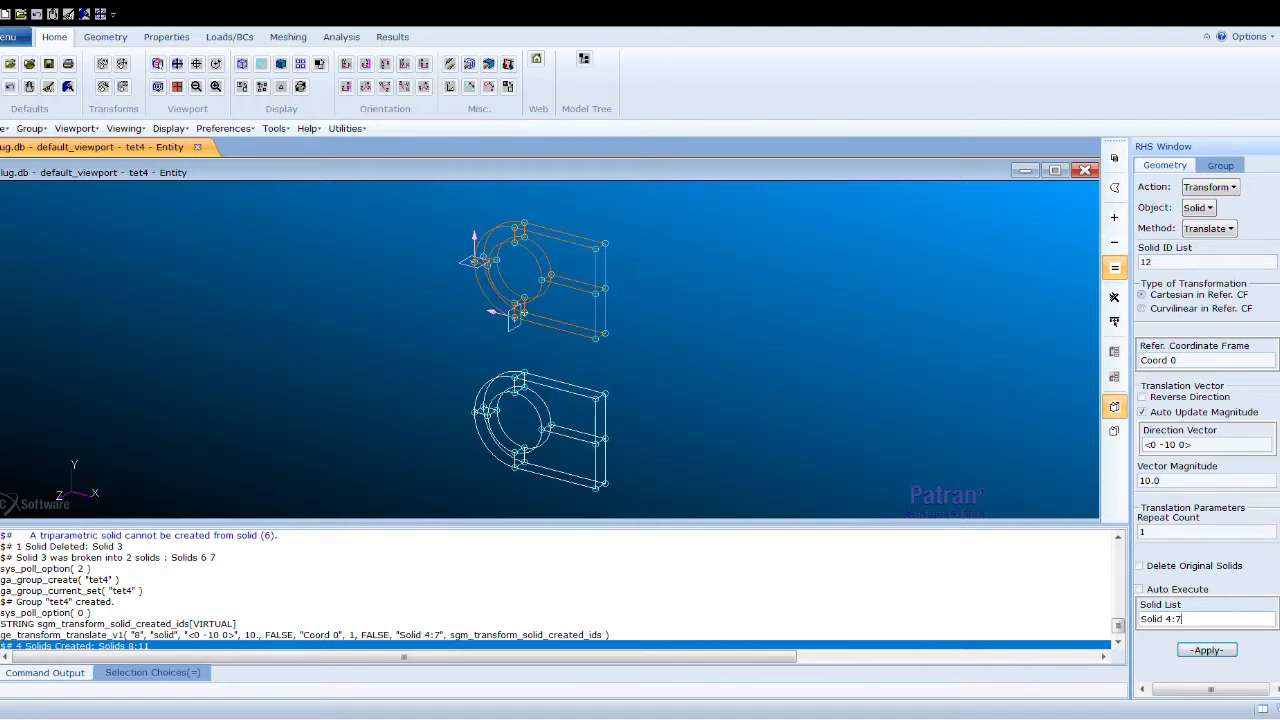
- Create the group tet10 as current and copy Solids 4 to 7 into it with the translation vector <15 -10 0>
left_click(1220, 166)
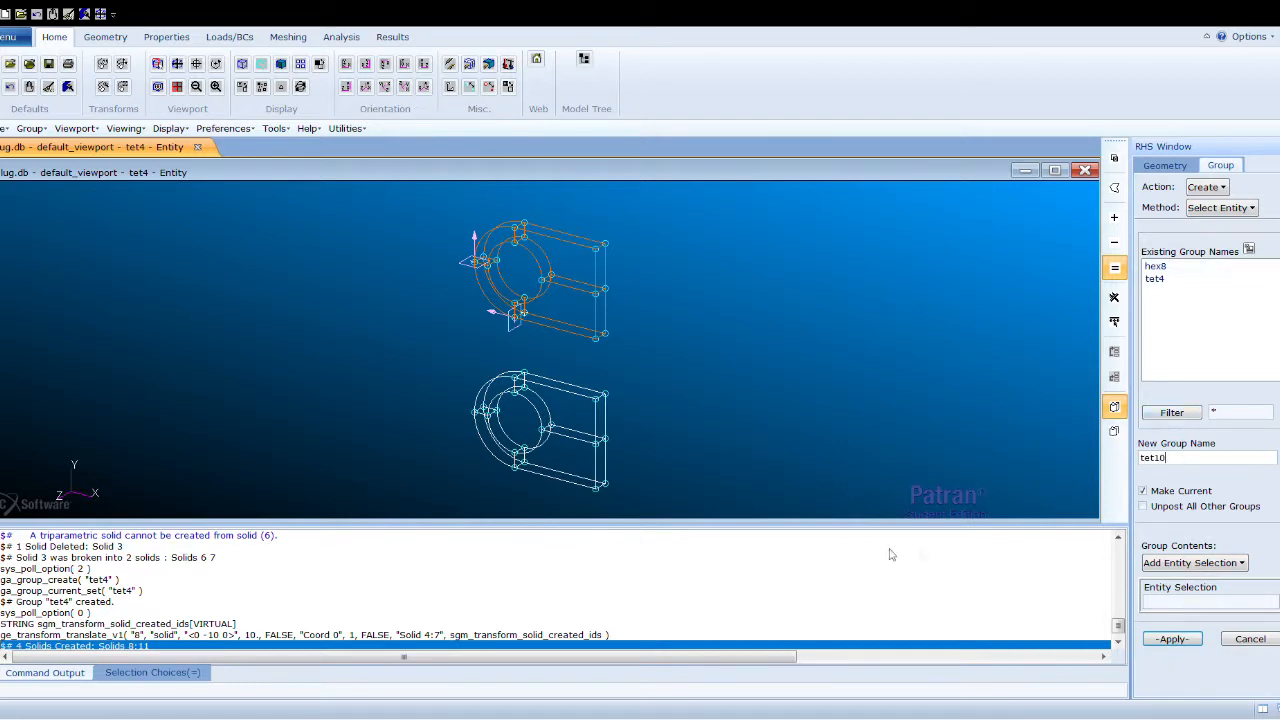
left_click(1163, 641)
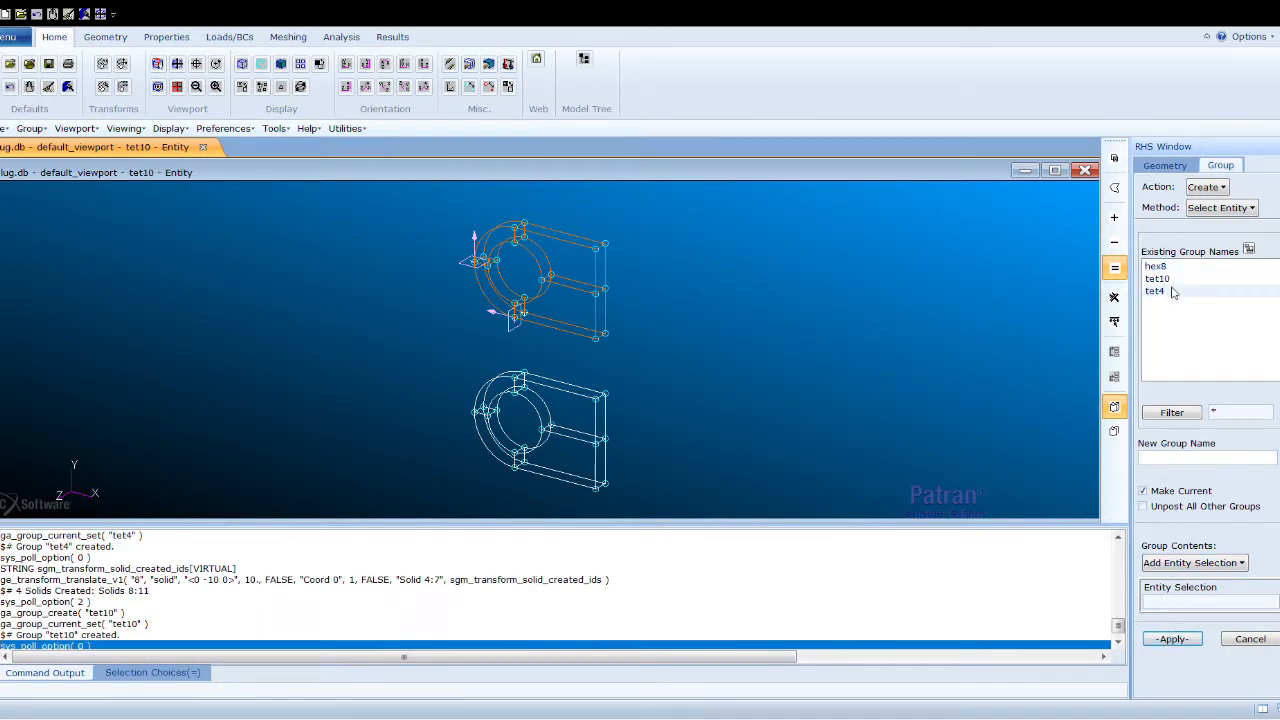
left_click(1194, 166)
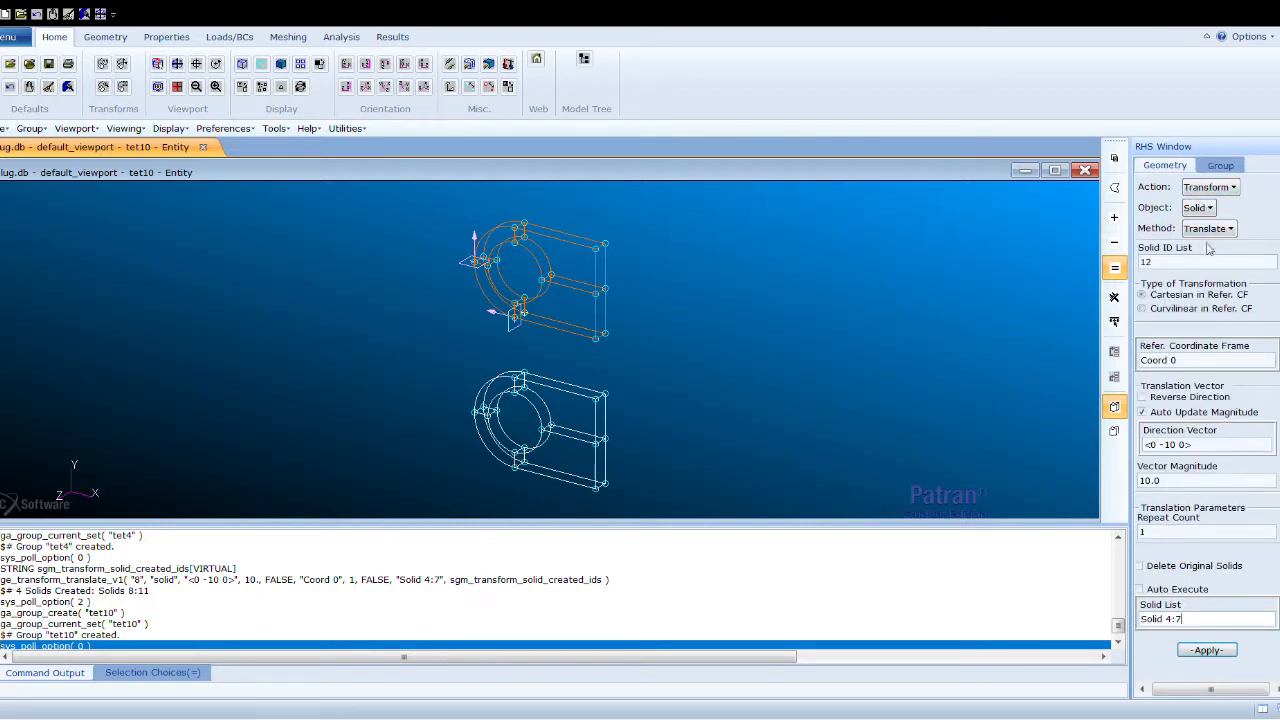
left_click(1165, 444)
key("BackSpace")
type("15")
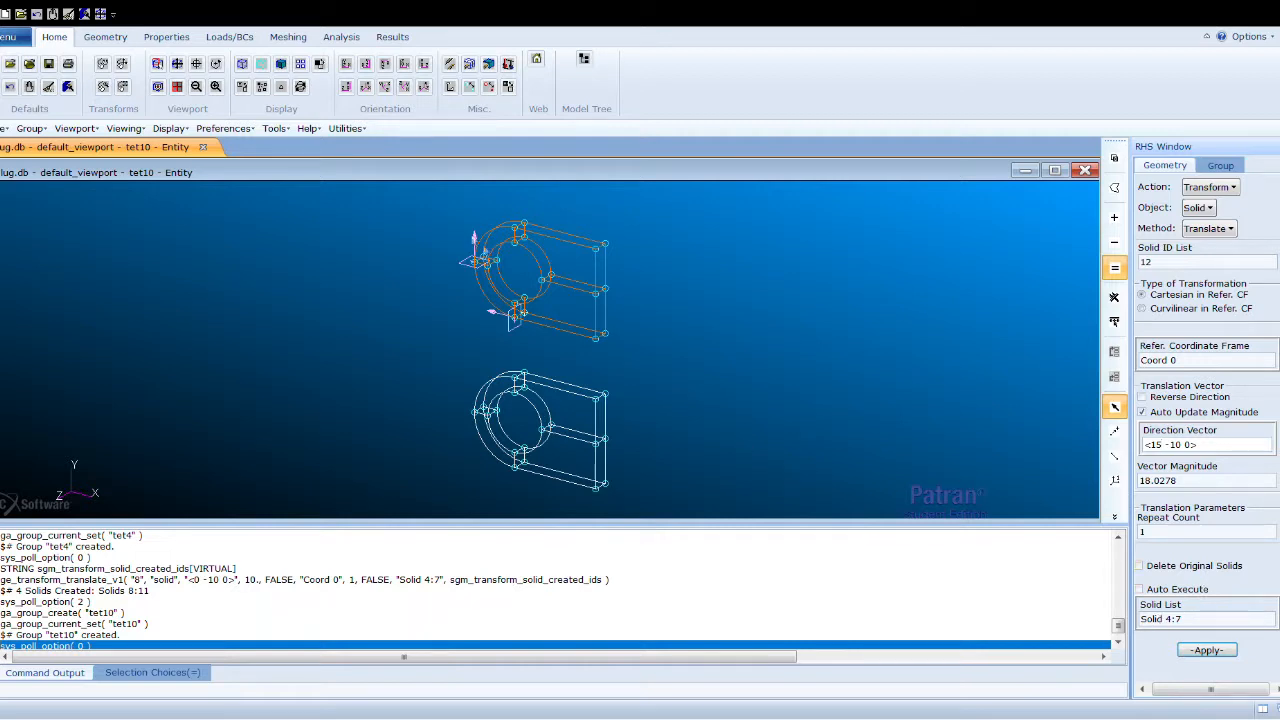
left_click(1207, 650)
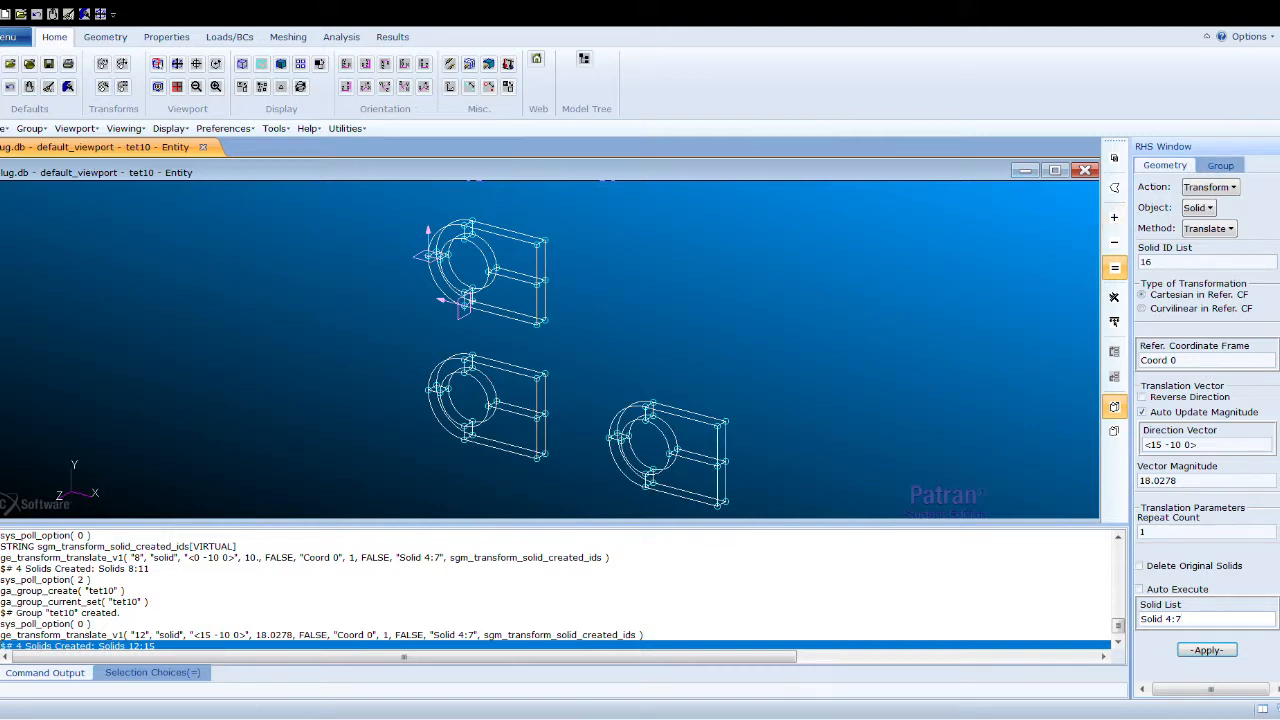
- Post only the hex8 group in the viewport and fit the view to it
left_click(1220, 166)
left_click(1203, 188)
left_click(1215, 224)
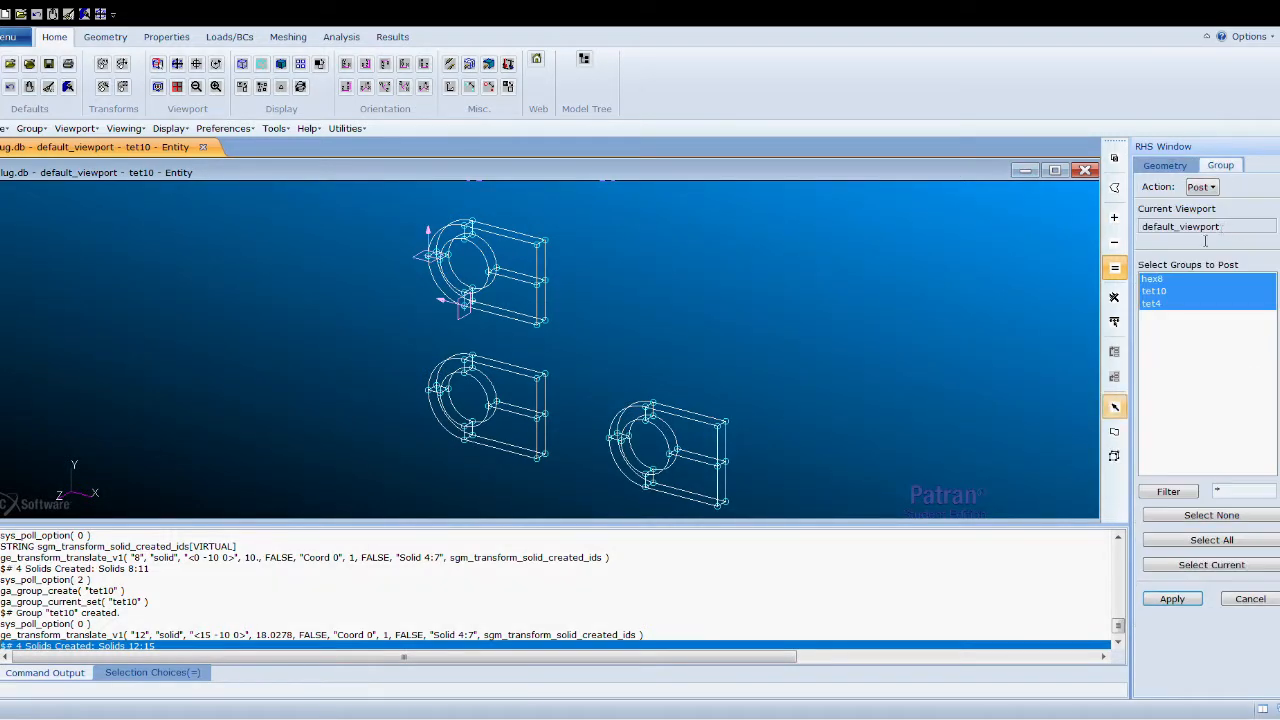
left_click(1161, 279)
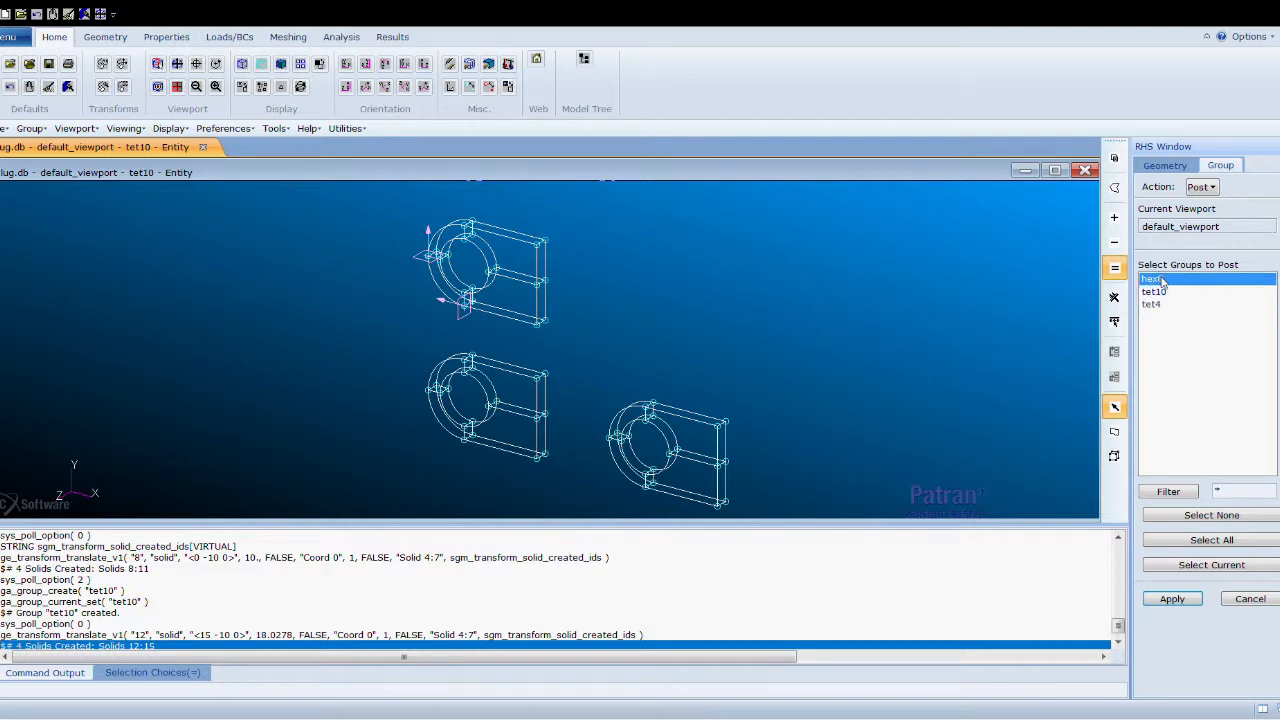
left_click(1174, 600)
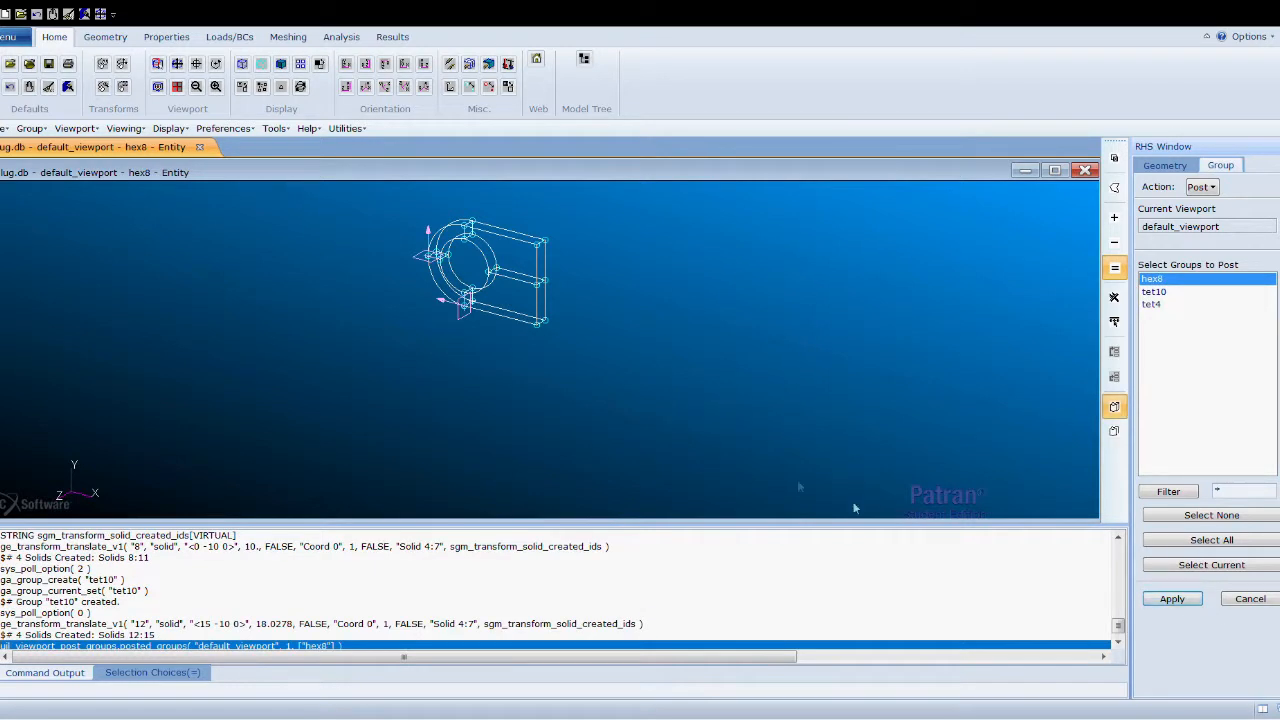
left_click(178, 66)
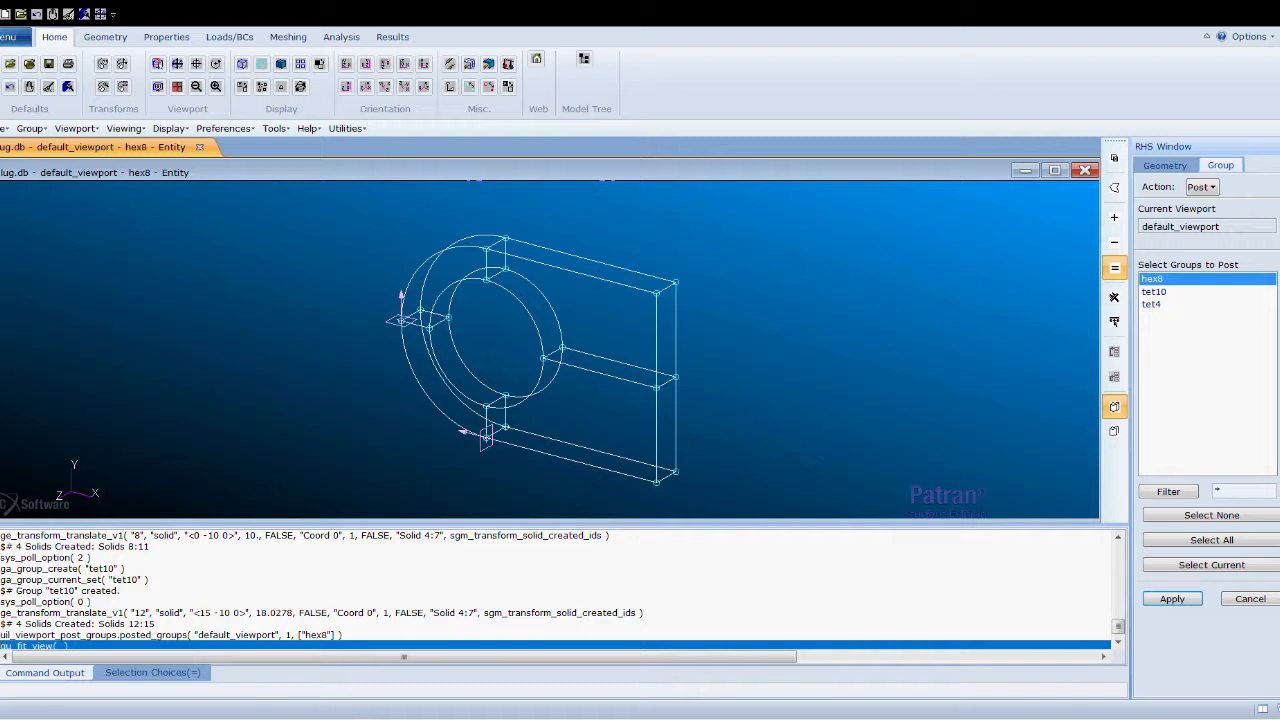
- Extract points at parametric position 0.5 on the front and back arcs of the lower bore half and on the front lower straight edge
left_click(1188, 166)
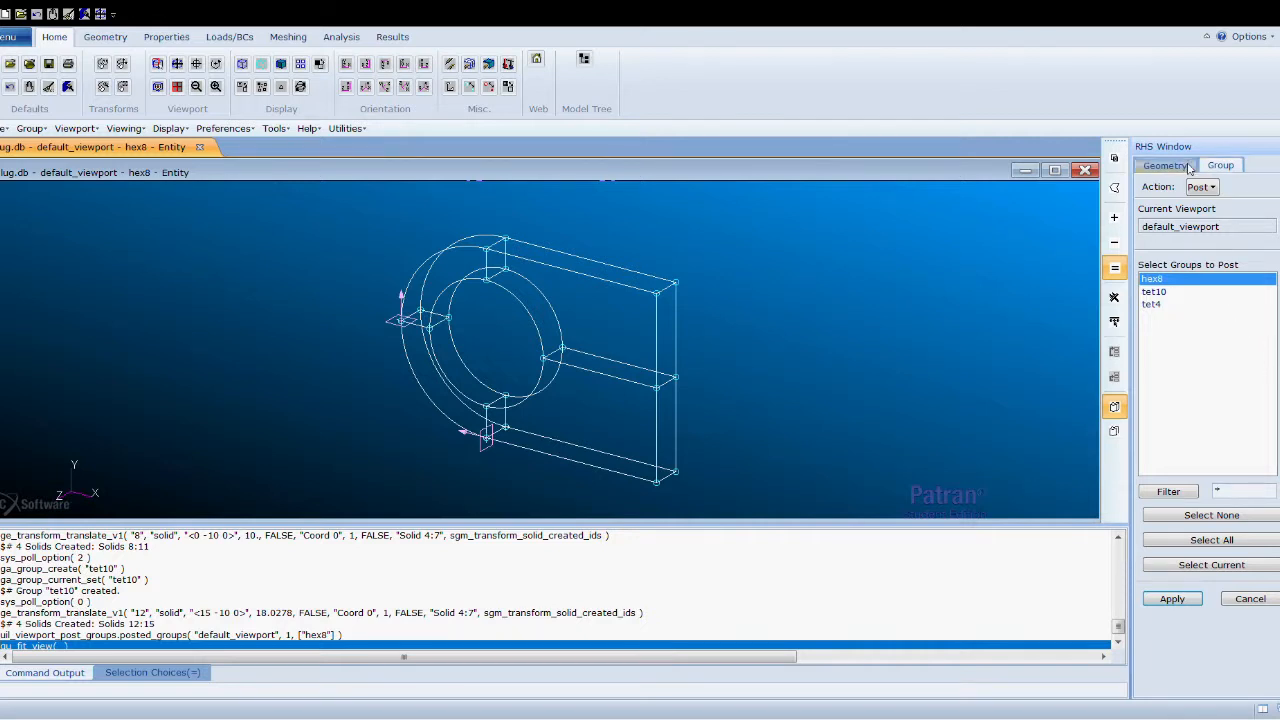
left_click(1220, 193)
left_click(1232, 211)
left_click(1213, 211)
left_click(1236, 233)
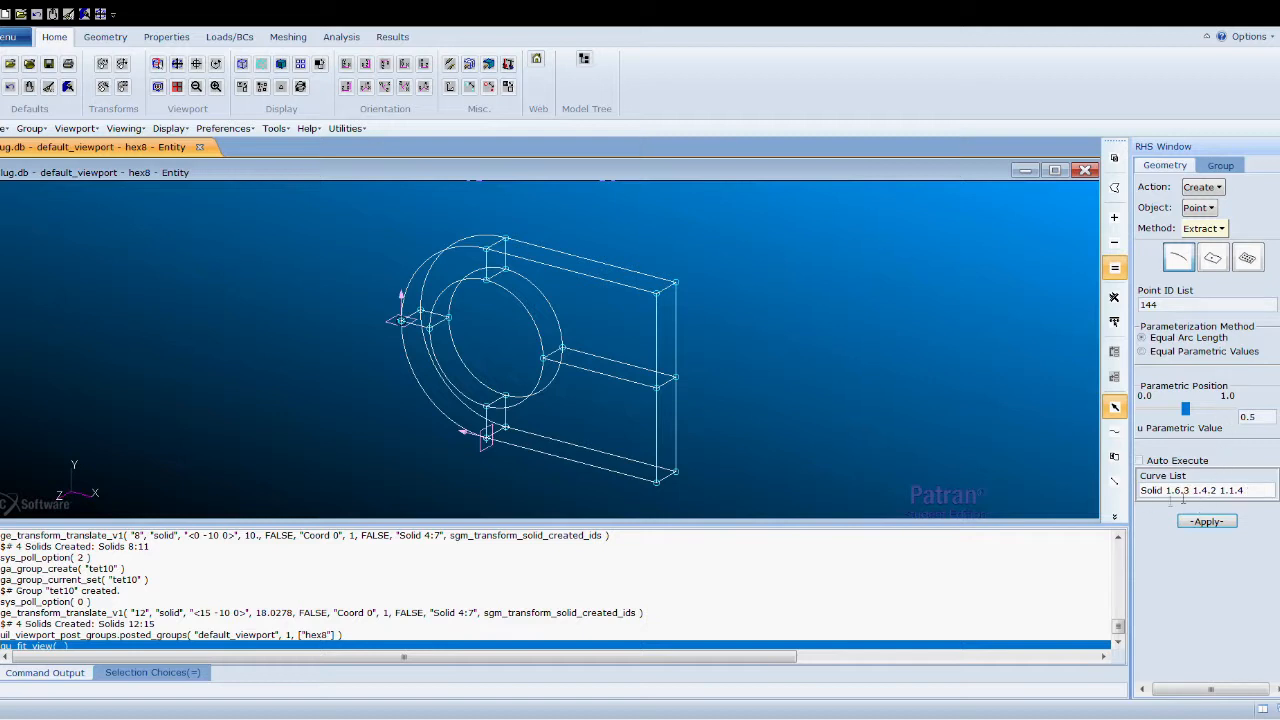
left_click_drag(1254, 497, 1142, 491)
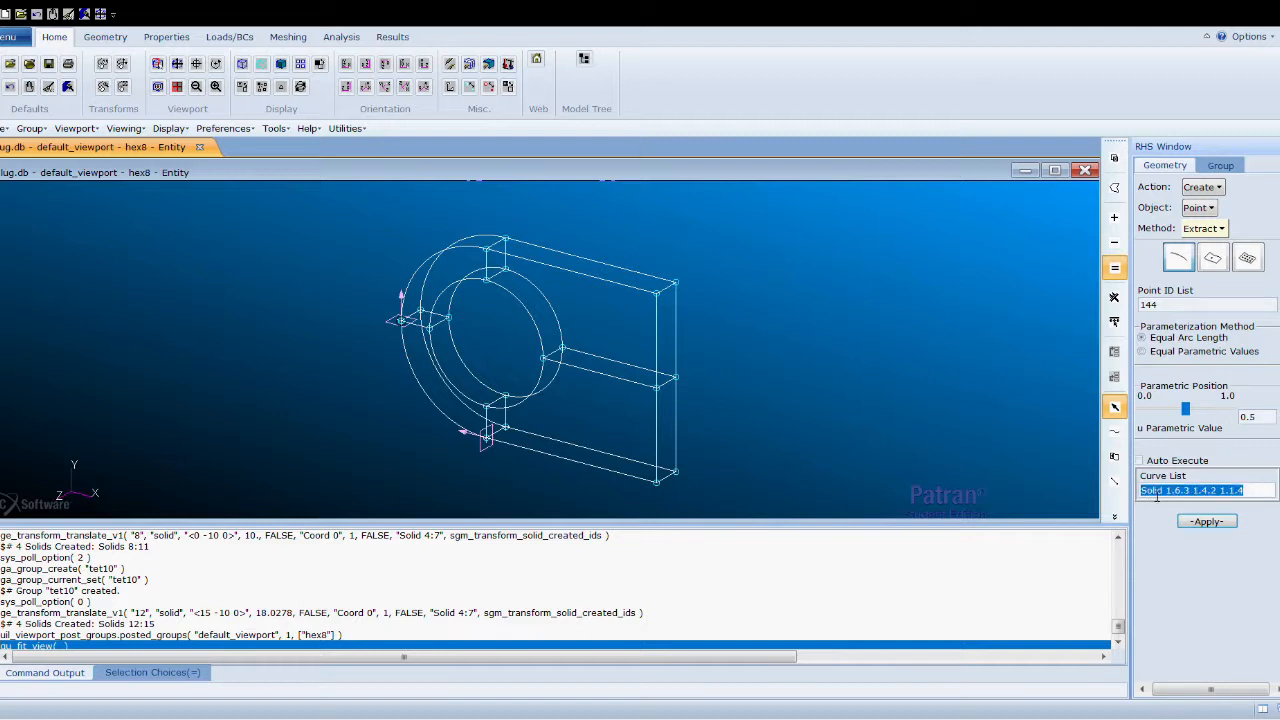
key("BackSpace")
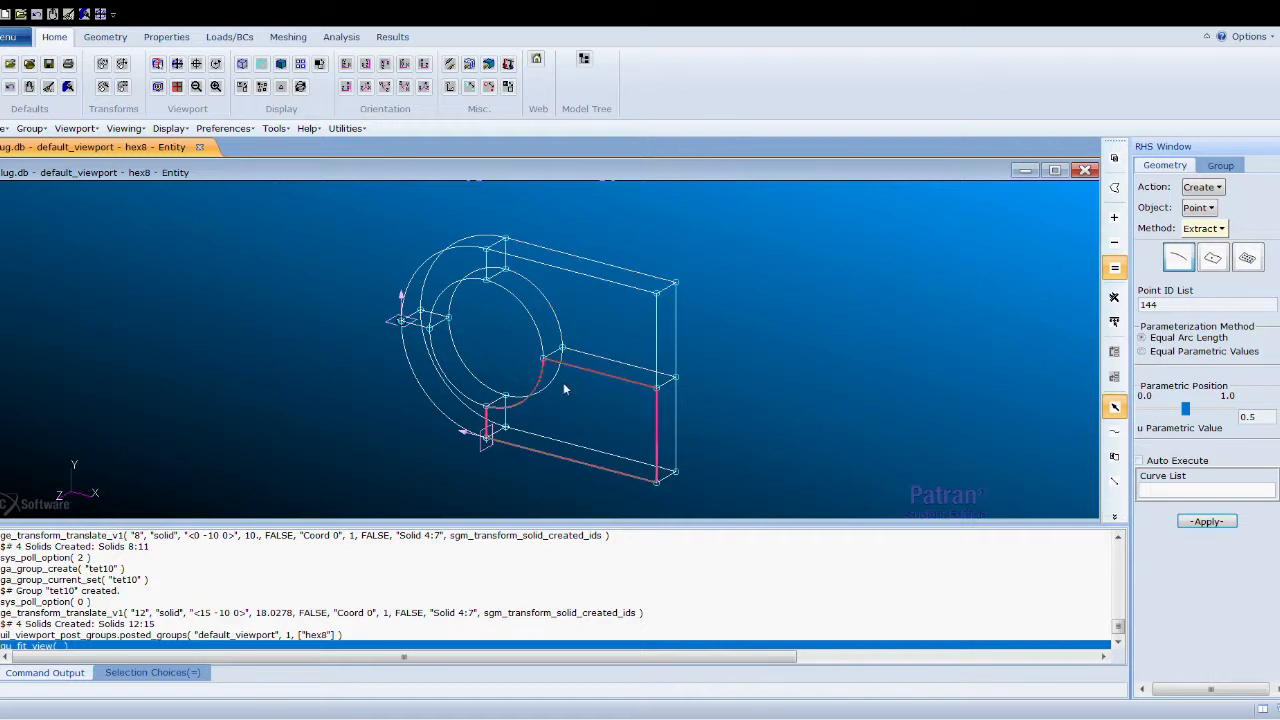
left_click(462, 390)
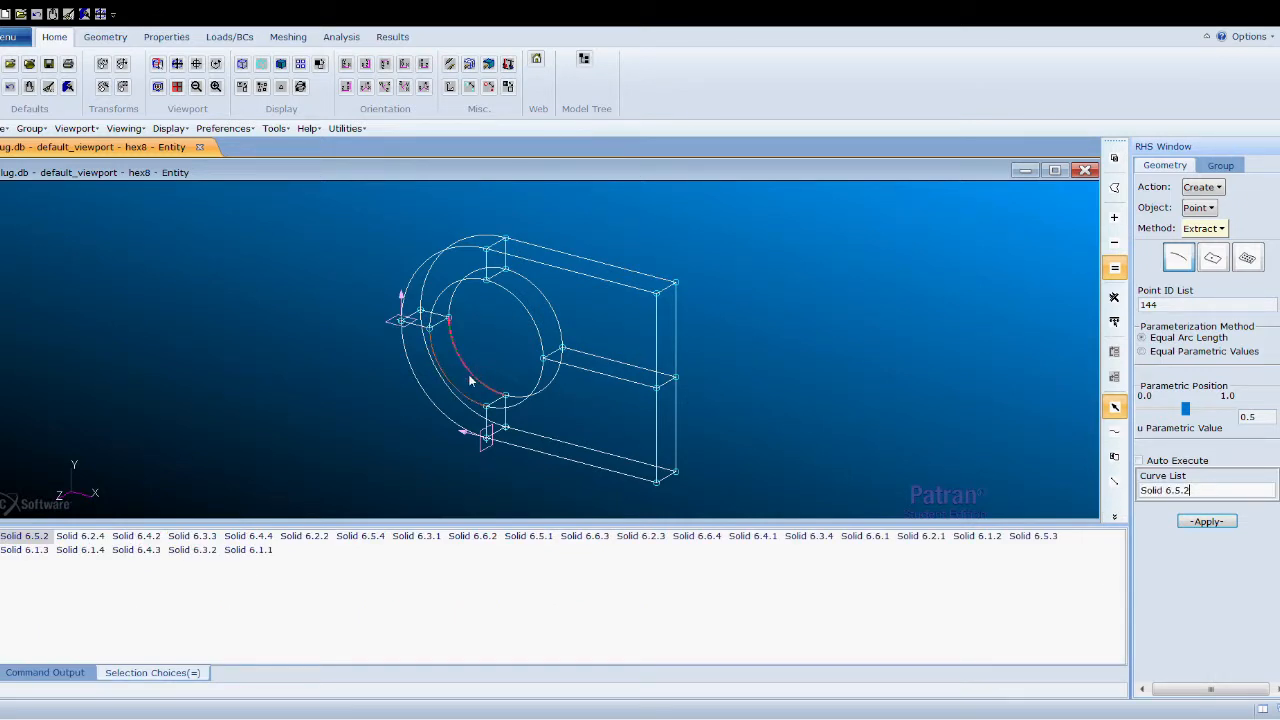
left_click(471, 376)
left_click(554, 381)
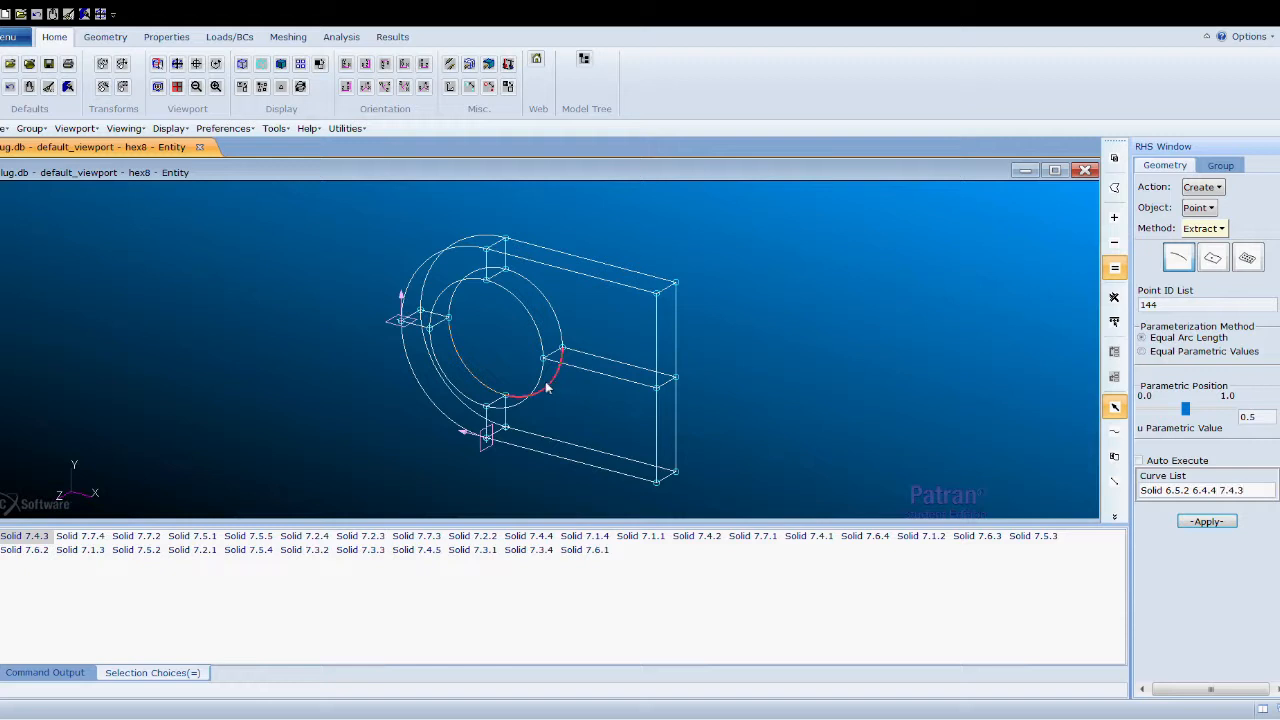
left_click(529, 394)
left_click(620, 477)
left_click(1205, 521)
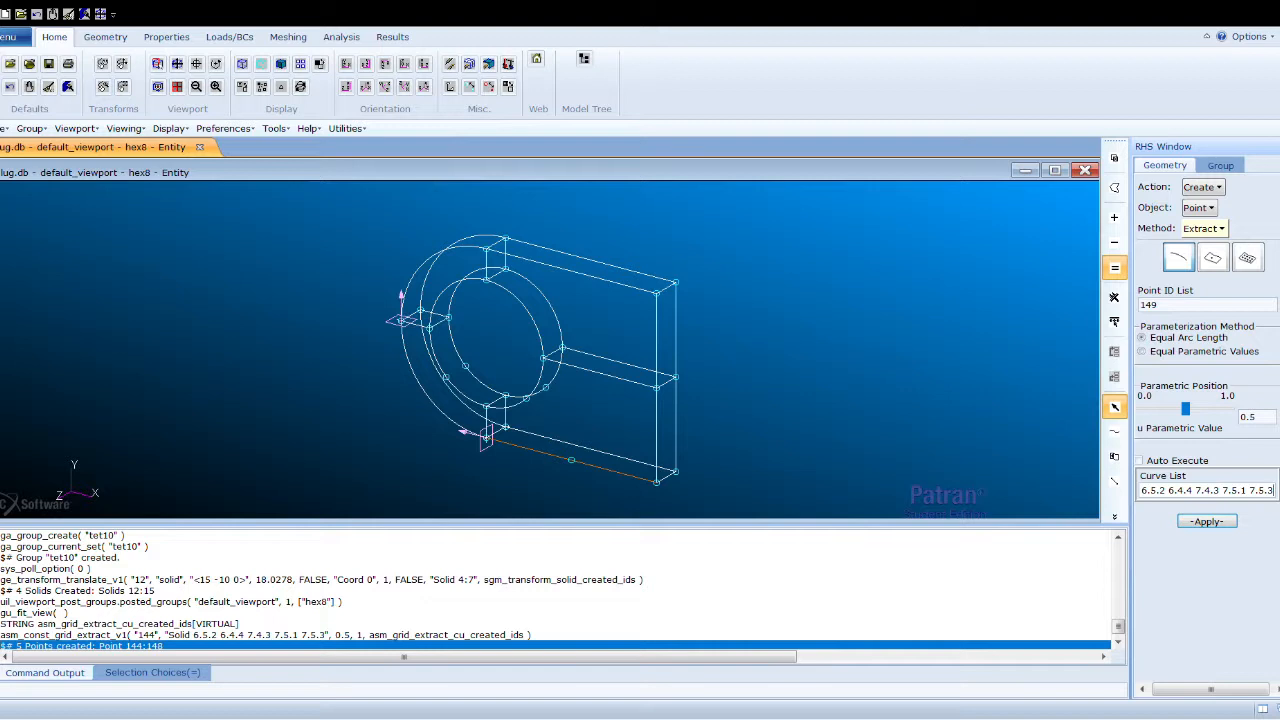
- Create arc-center points for the front and back bore arcs of the lower rounded quarter, Solid 6, with auto execute off
left_click(1213, 229)
left_click(1225, 262)
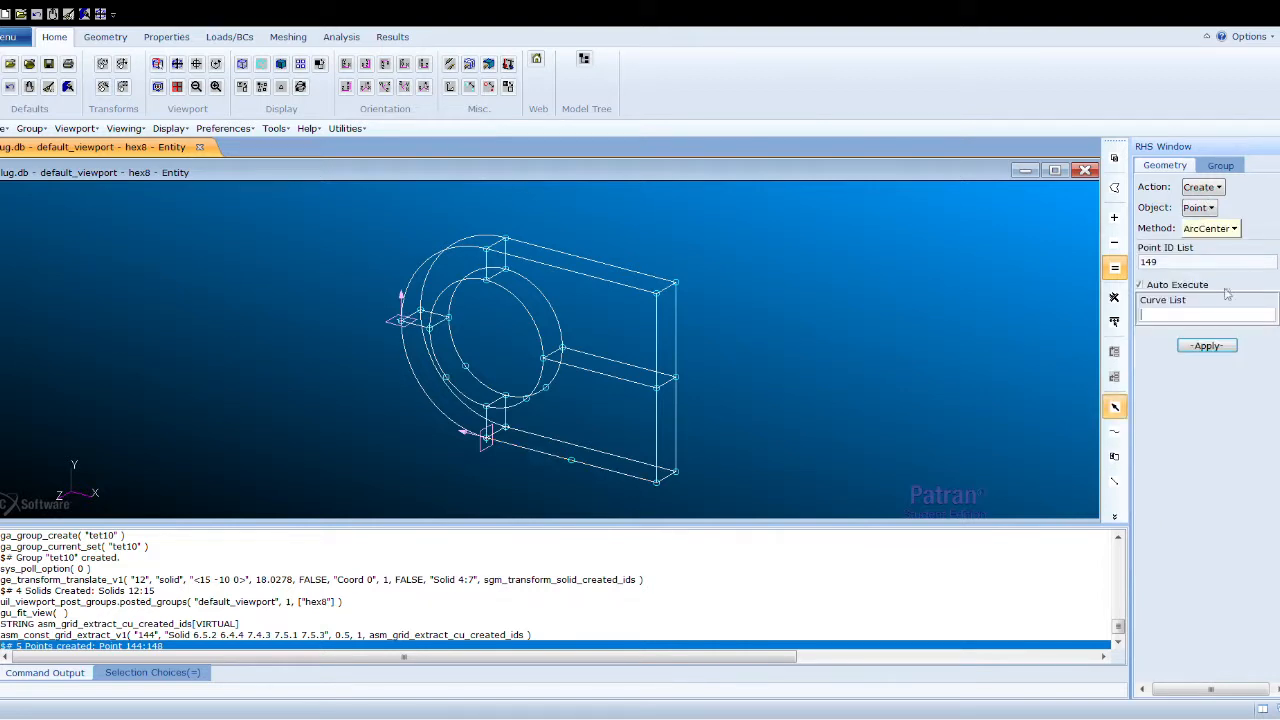
left_click(1139, 285)
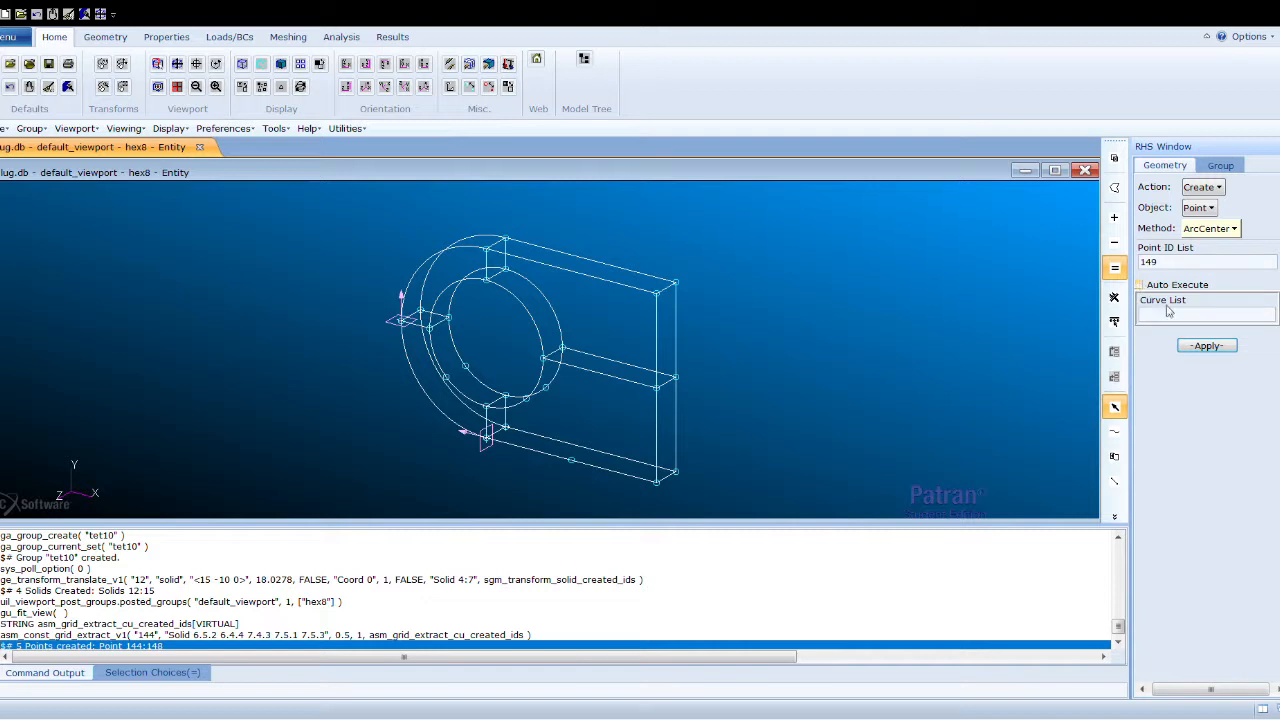
left_click(1177, 315)
left_click(435, 357)
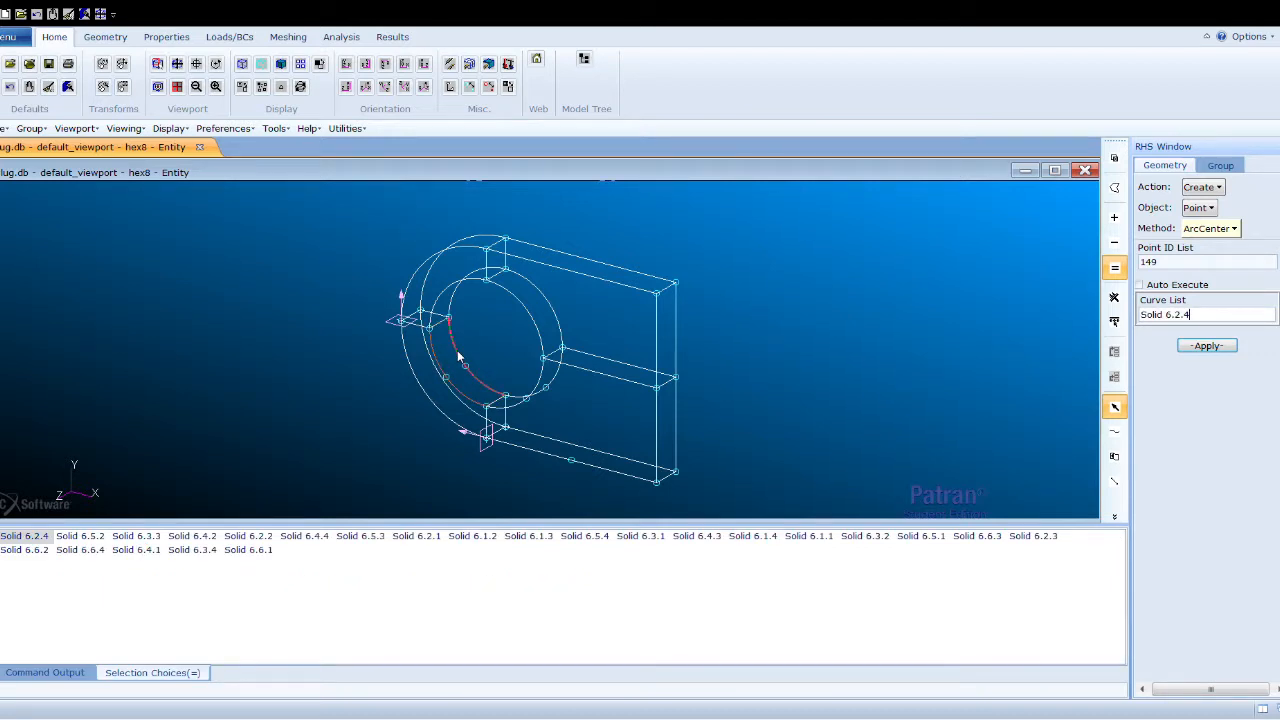
left_click(458, 357)
left_click(1207, 345)
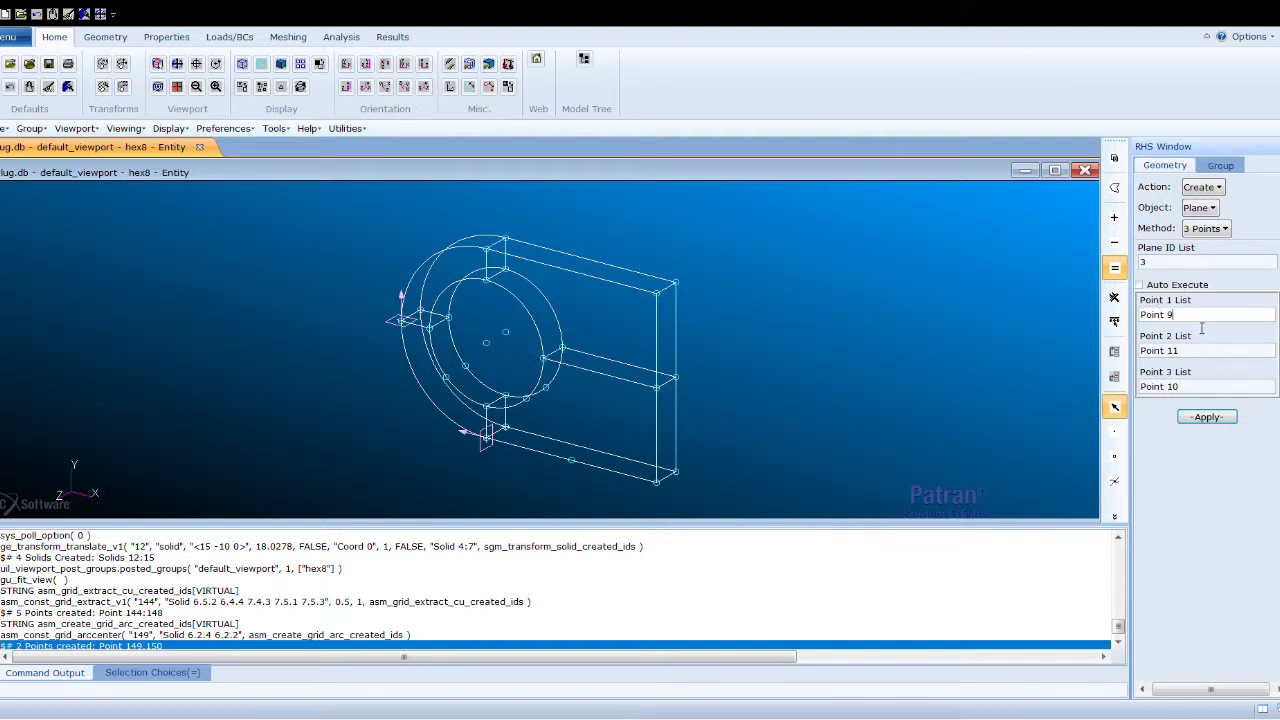
- Create a 3 Points plane through the rounded quarter's bore arc midpoints and the front arc center, using Points 144, 149 and 145
key("BackSpace")
key("BackSpace")
key("BackSpace")
key("BackSpace")
key("BackSpace")
key("BackSpace")
key("BackSpace")
left_click_drag(1193, 353, 1132, 356)
key("BackSpace")
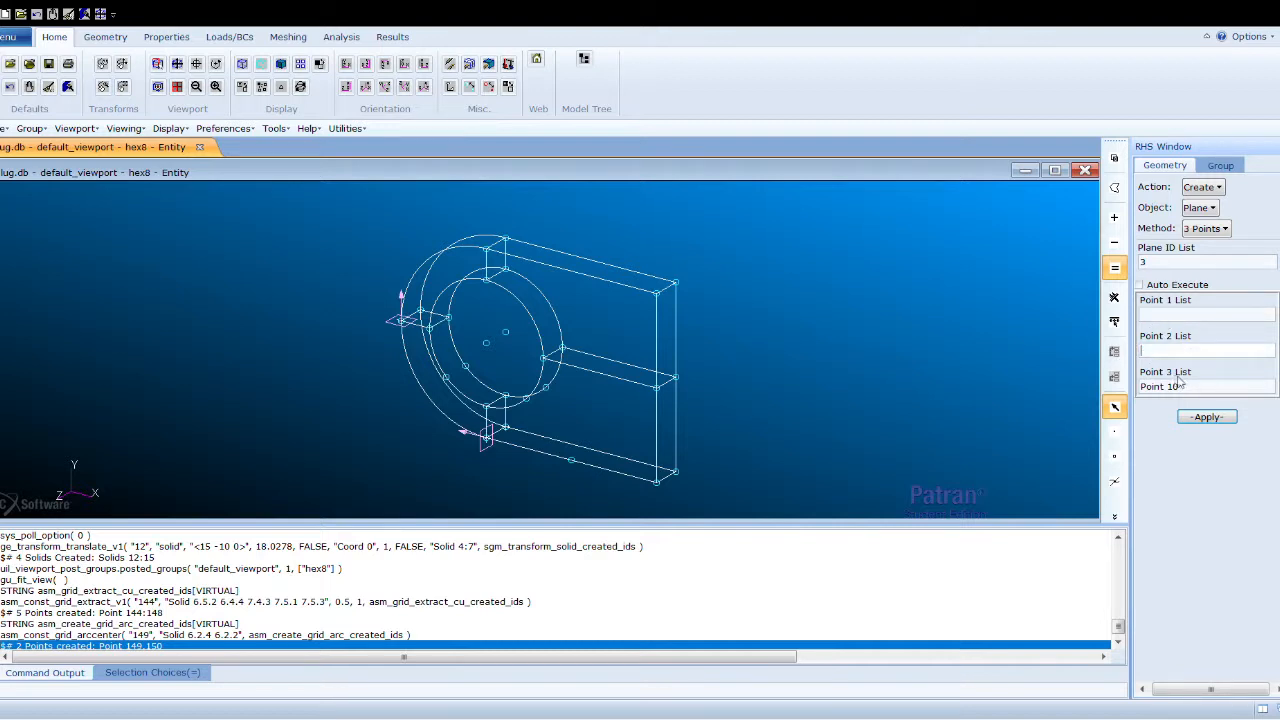
left_click_drag(1190, 386, 1140, 386)
key("BackSpace")
left_click(1176, 319)
left_click(447, 378)
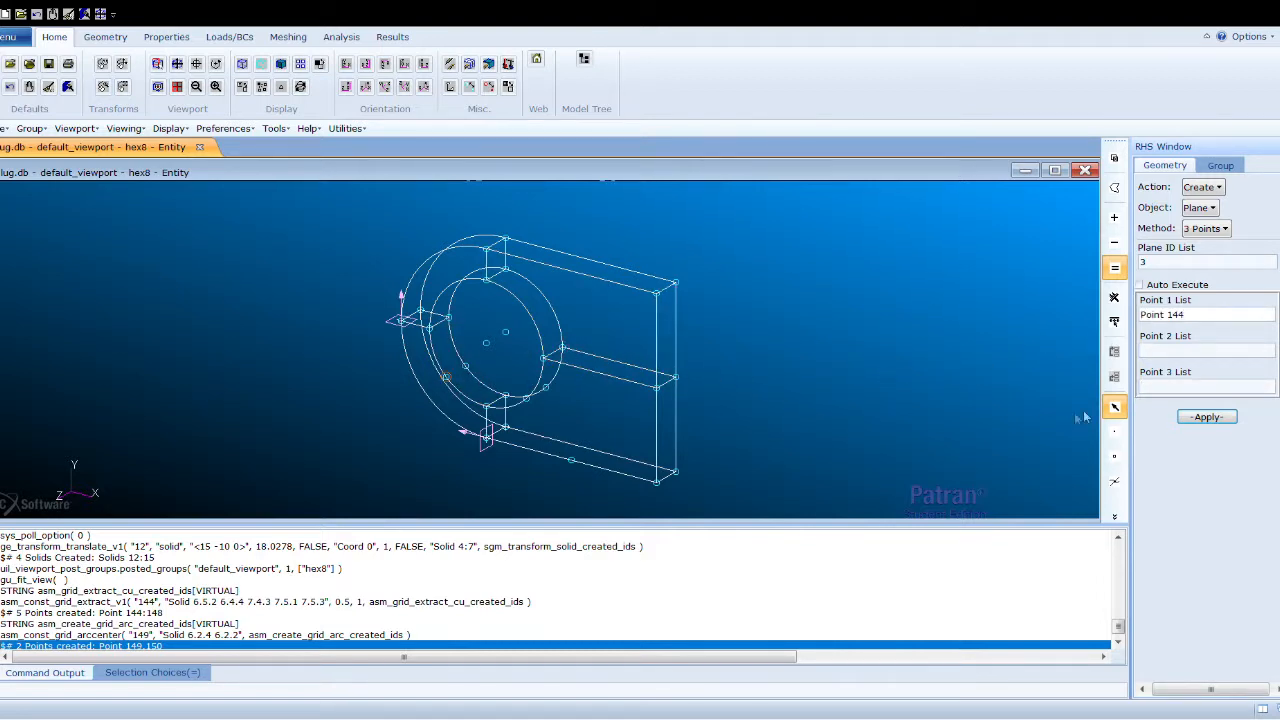
left_click(485, 344)
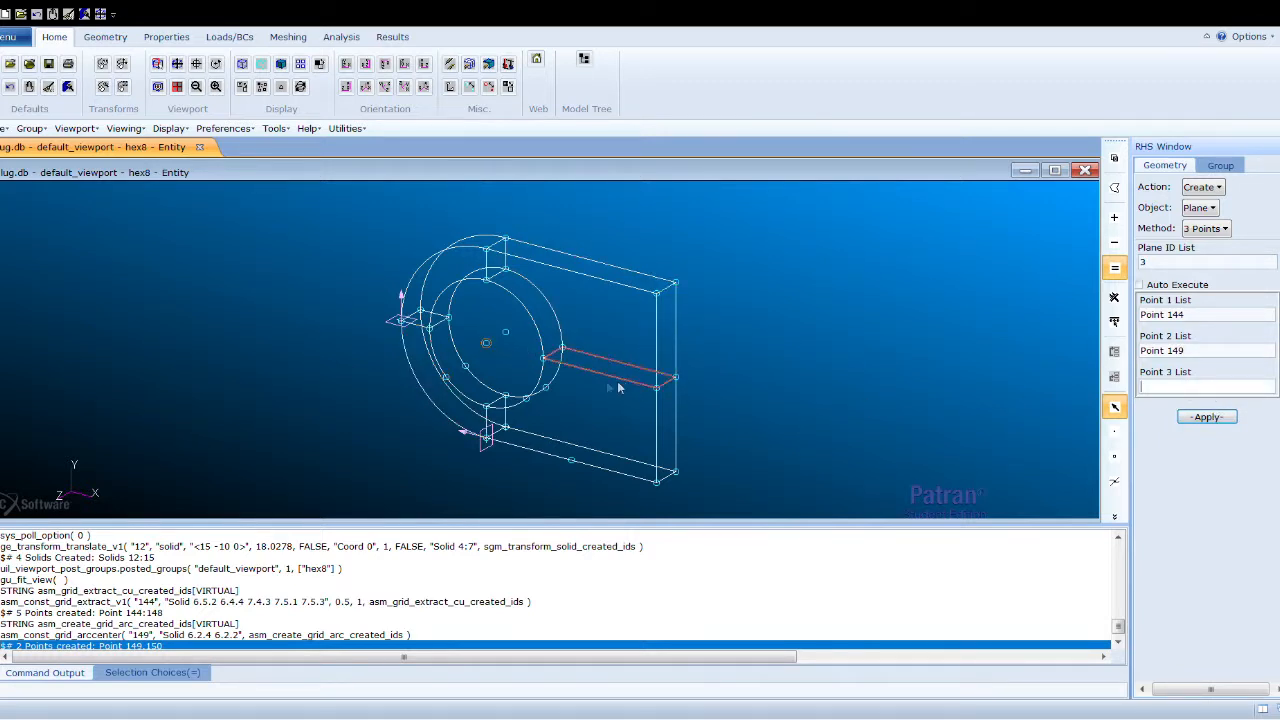
left_click(465, 366)
left_click(1207, 417)
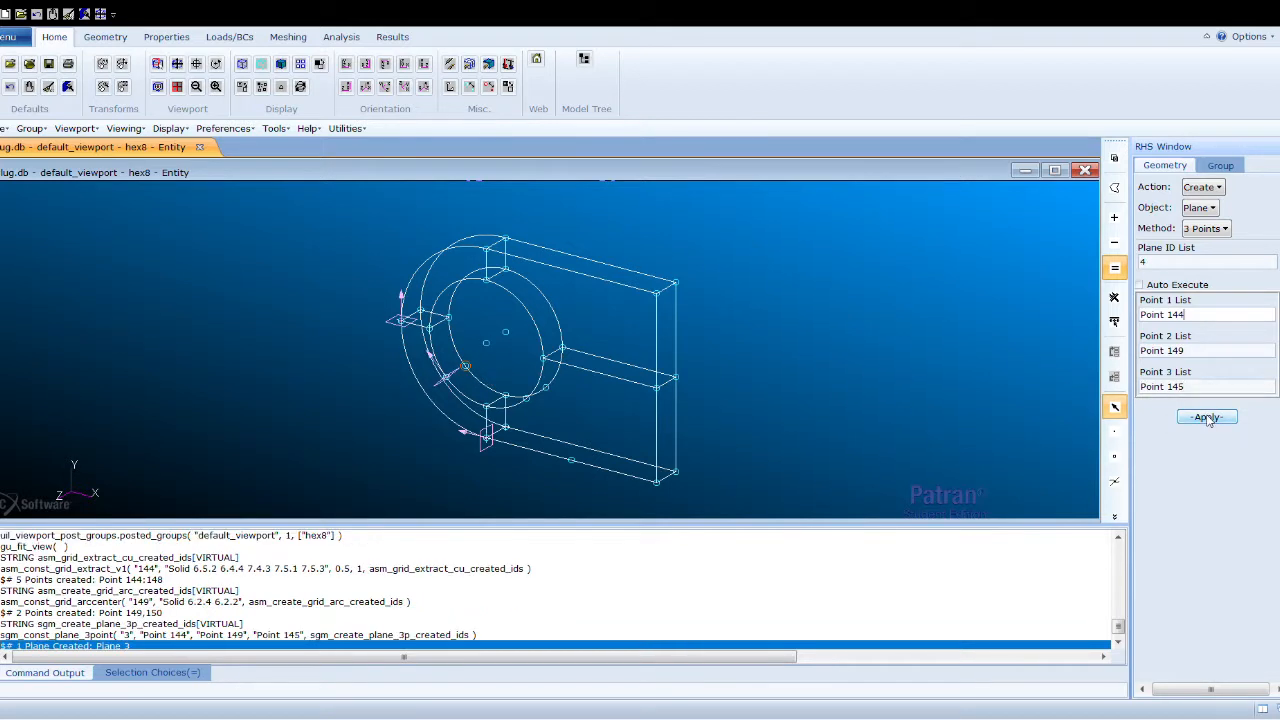
- Create a 3 Points plane through the other lower quarter's bore arc midpoints and the lower edge midpoint, using Points 147, 146 and 148
left_click(1207, 318)
key("BackSpace")
left_click(1197, 352)
key("BackSpace")
left_click(1194, 386)
key("BackSpace")
left_click(1178, 318)
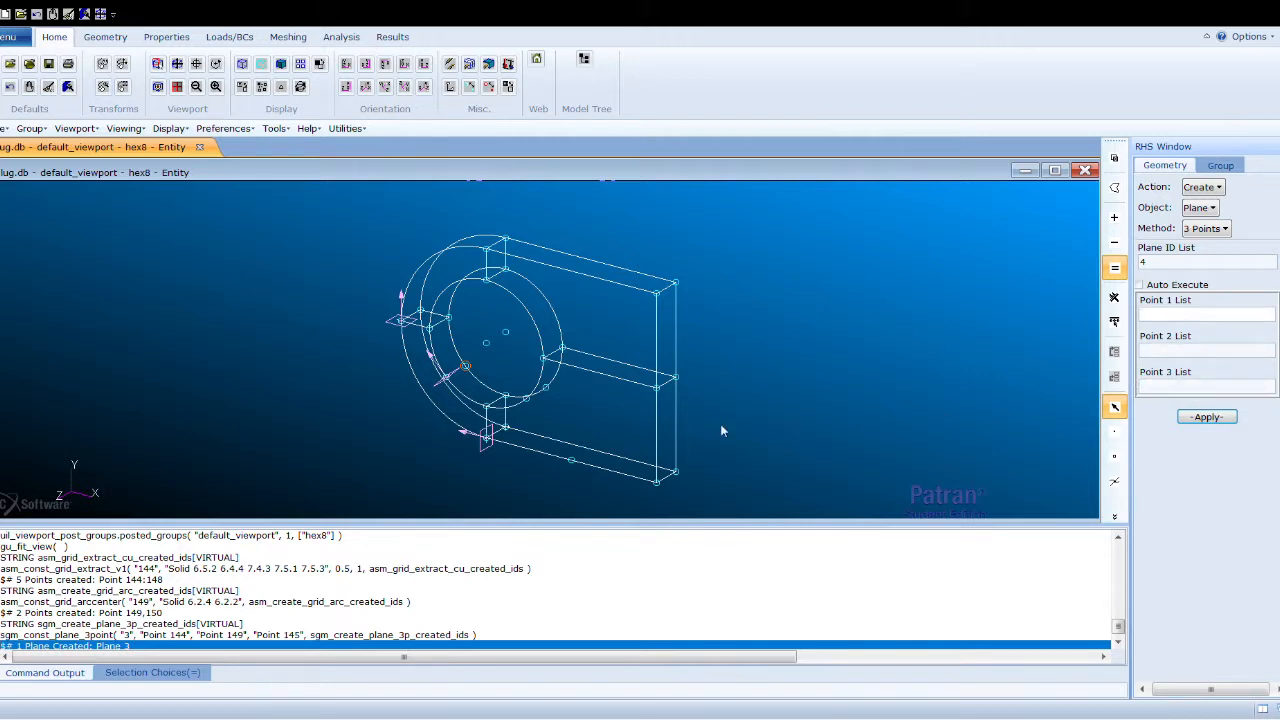
left_click(526, 399)
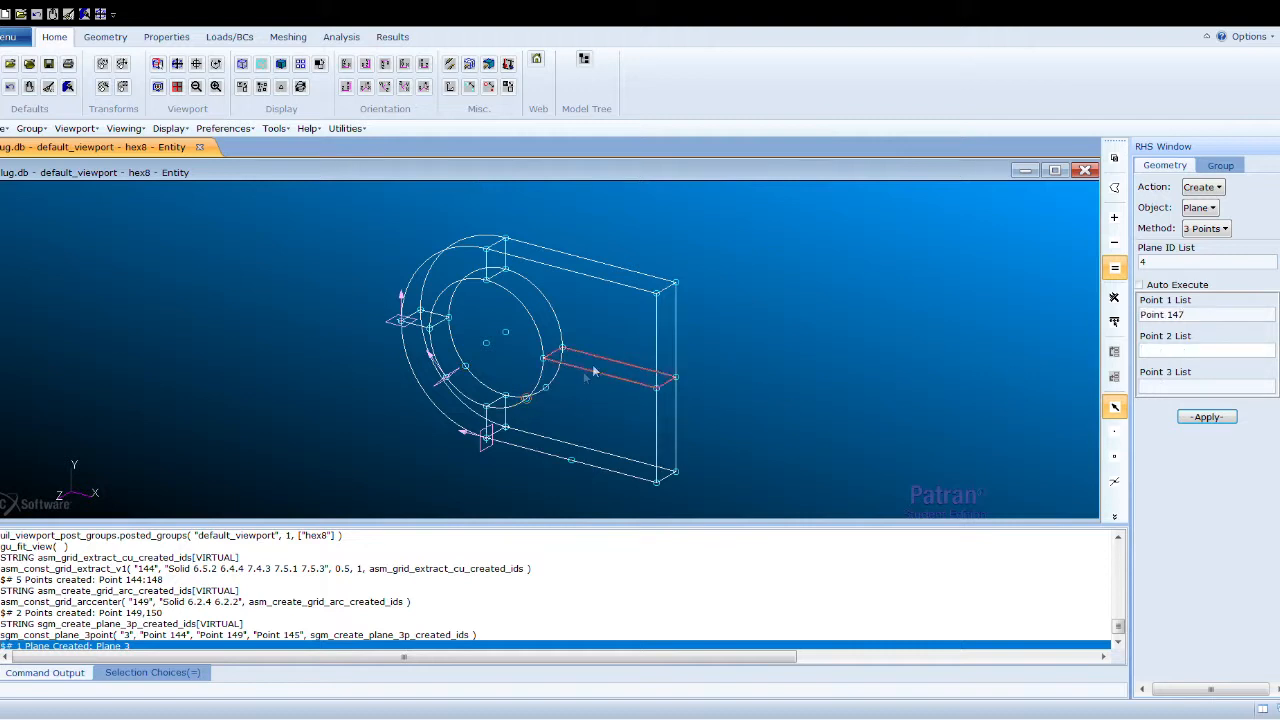
left_click(546, 388)
left_click(571, 460)
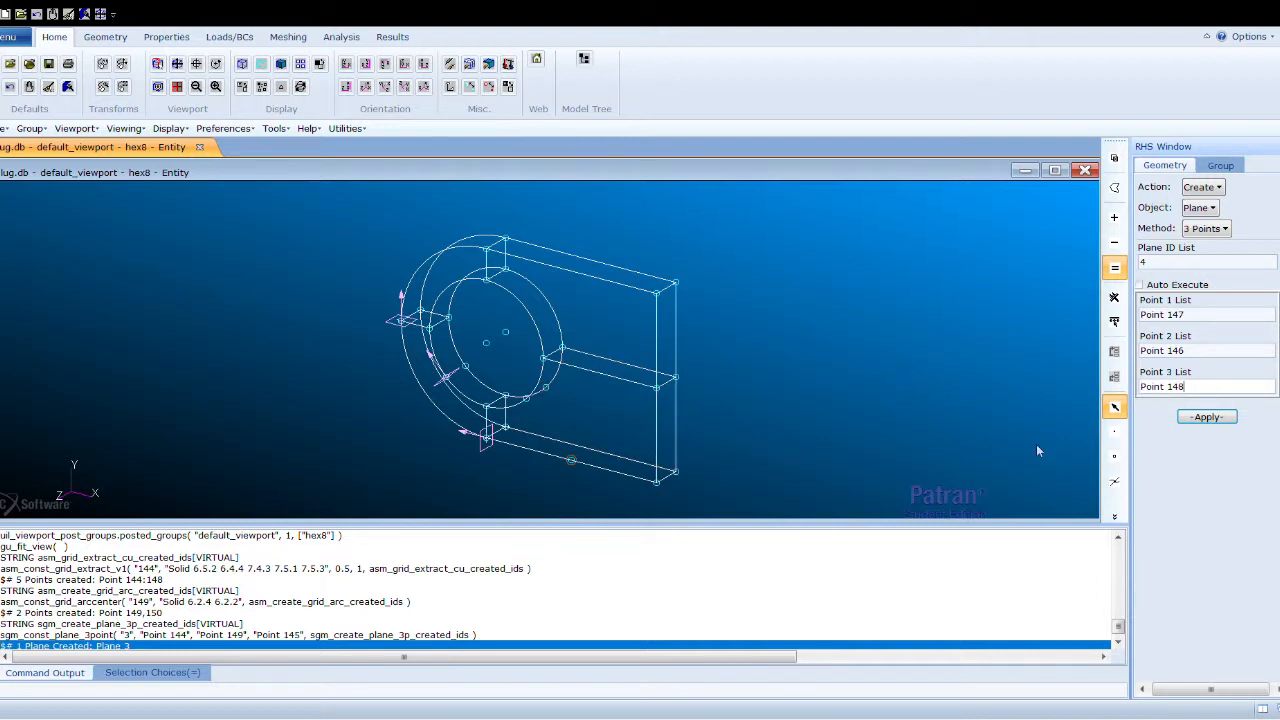
left_click(1210, 417)
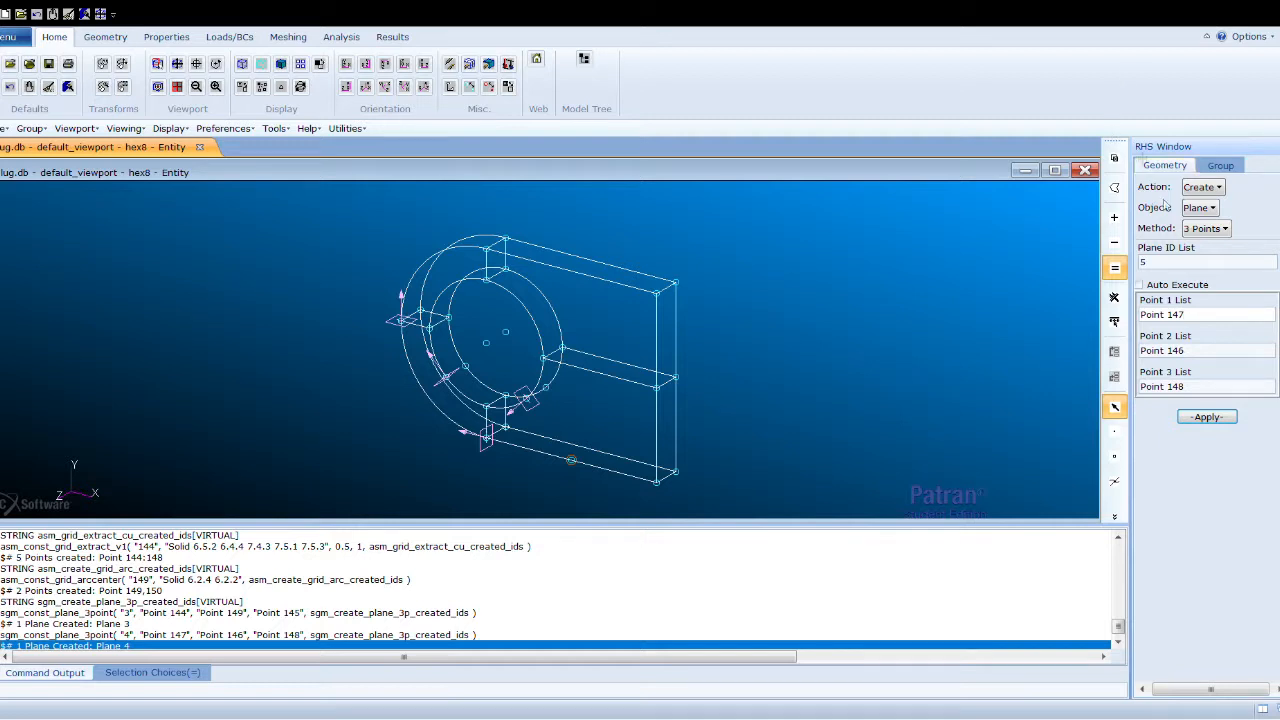
- Break the lower rounded quarter, Solid 6, with Plane 3 and delete the original solid
left_click(1214, 189)
left_click(1225, 240)
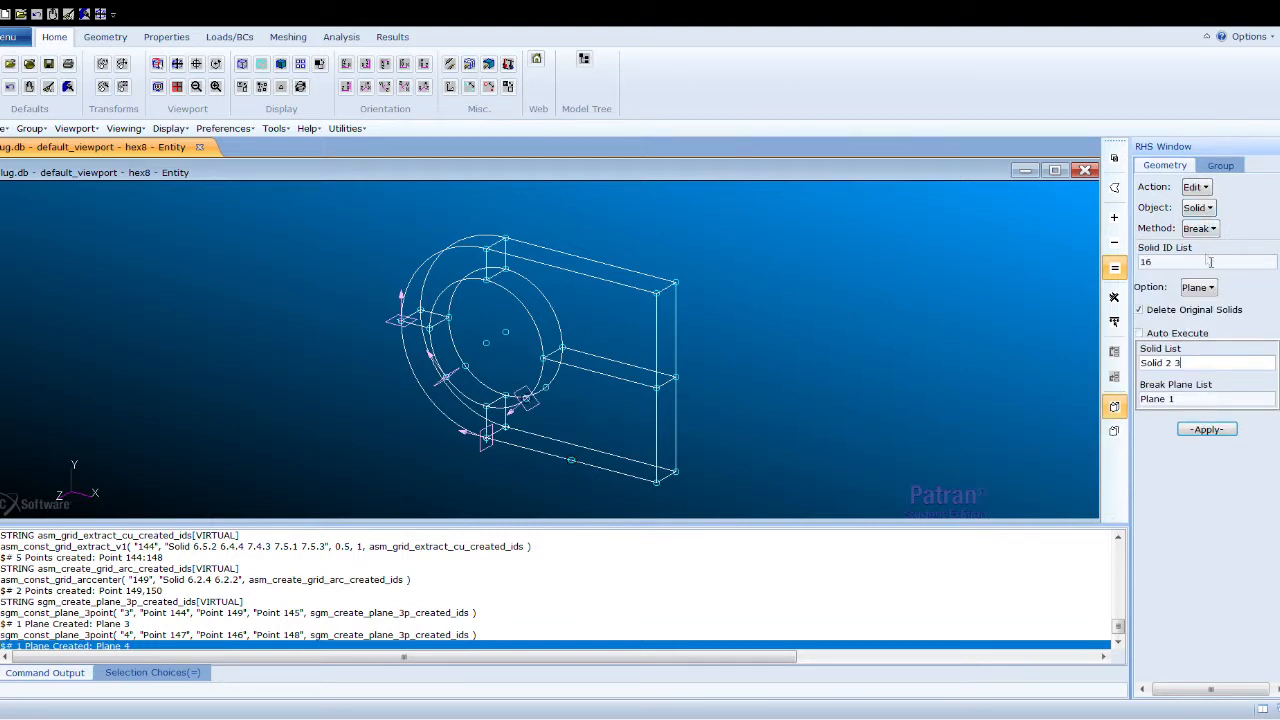
left_click_drag(1200, 368, 1143, 363)
key("BackSpace")
key("Tab")
type("P")
key("BackSpace")
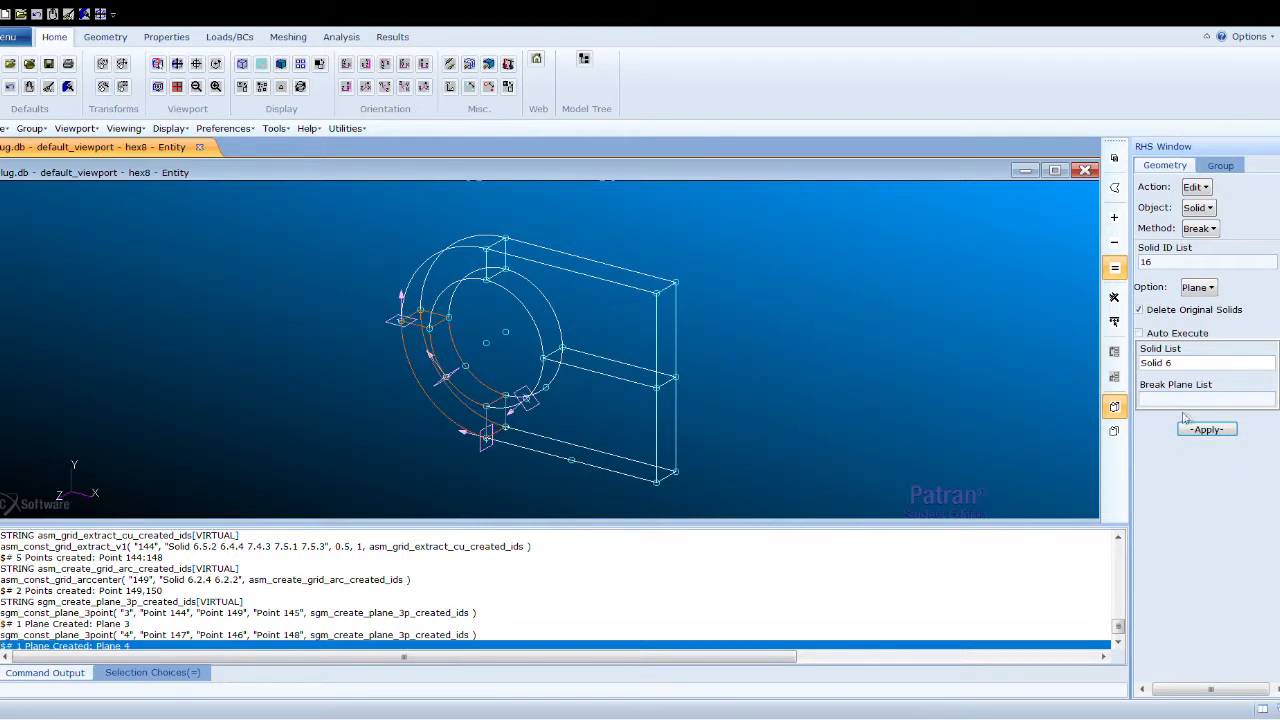
left_click(1238, 401)
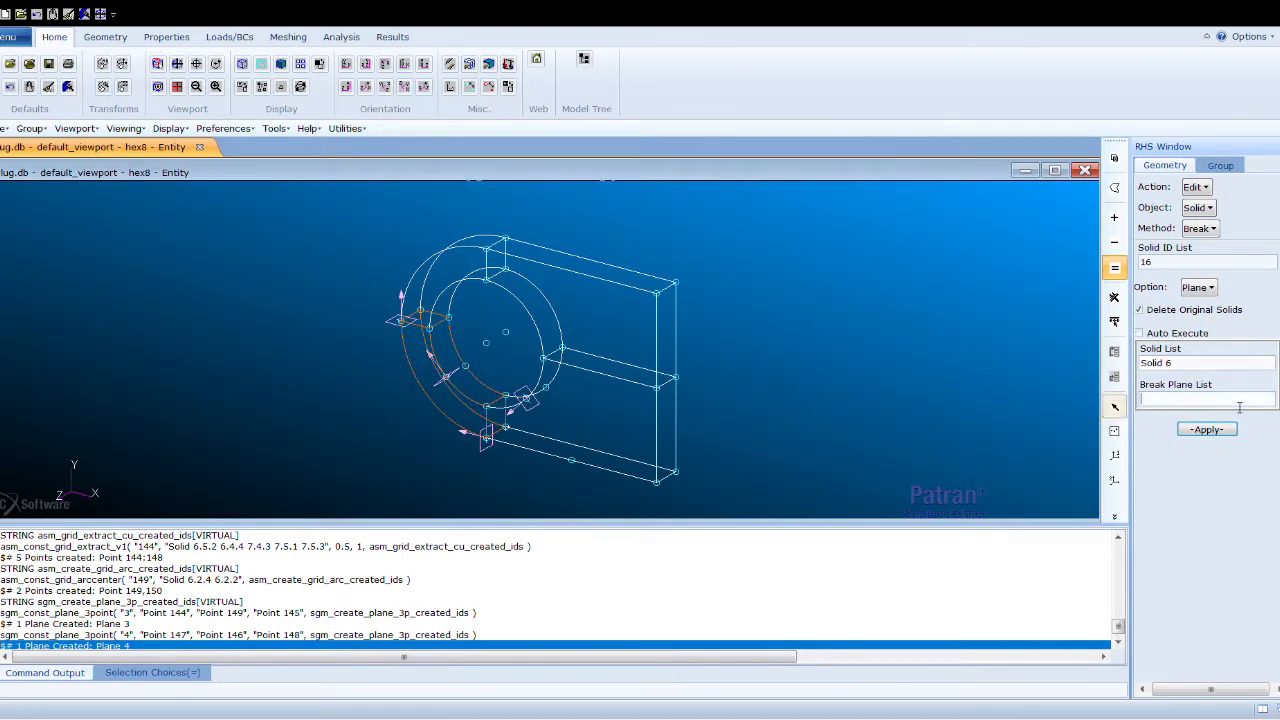
left_click(447, 380)
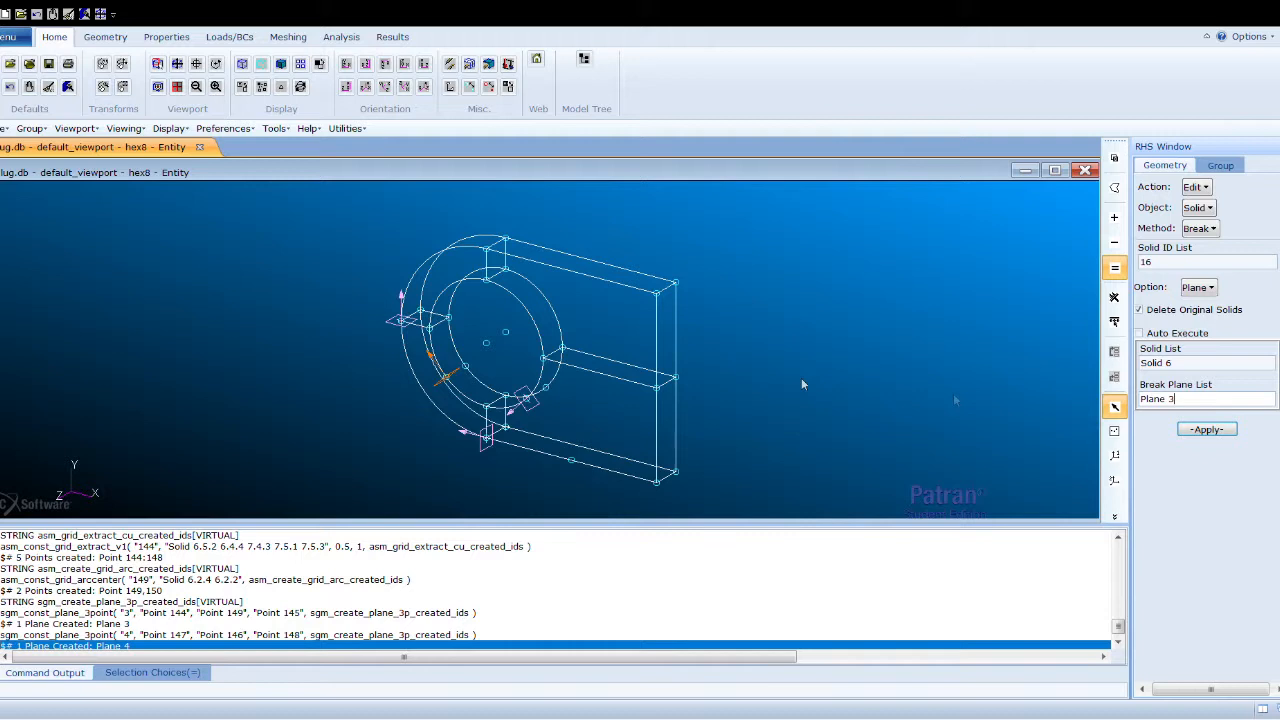
left_click(1231, 435)
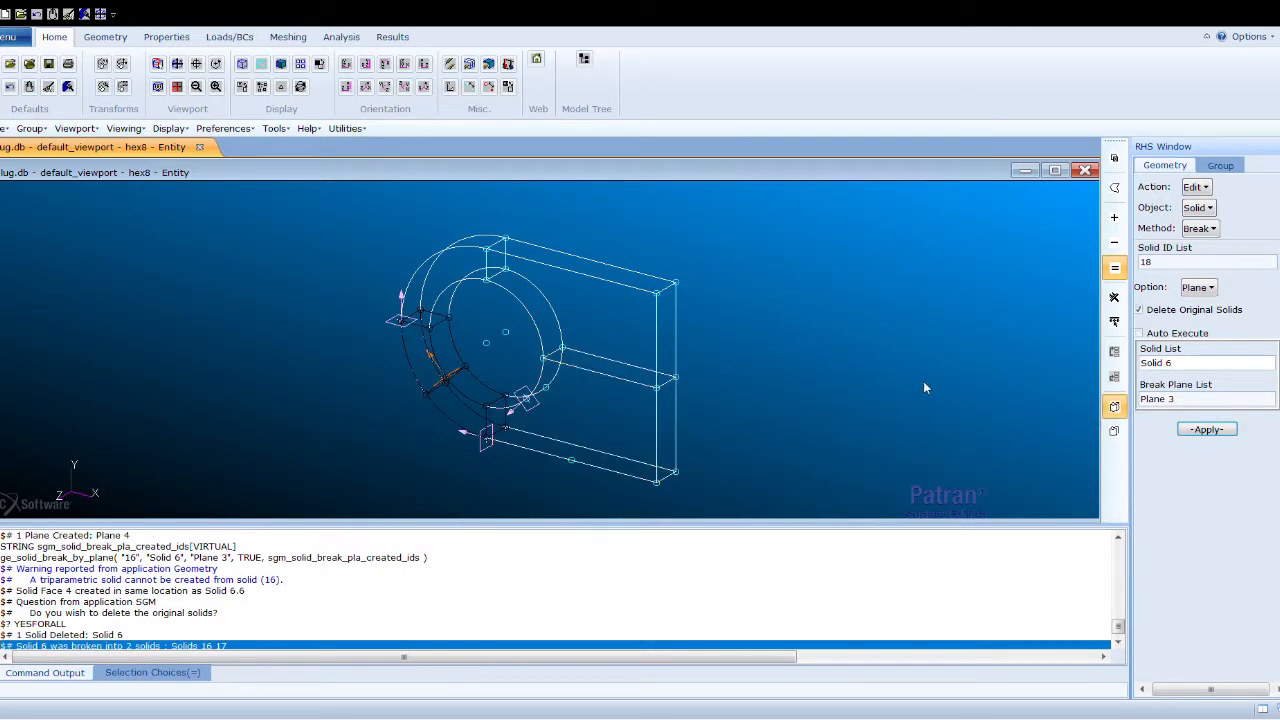
- Break the other lower quarter, Solid 7, with Plane 4 and delete the original solid
left_click_drag(1183, 372, 1143, 406)
key("BackSpace")
key("BackSpace")
left_click(1168, 367)
left_click(640, 415)
left_click(1231, 402)
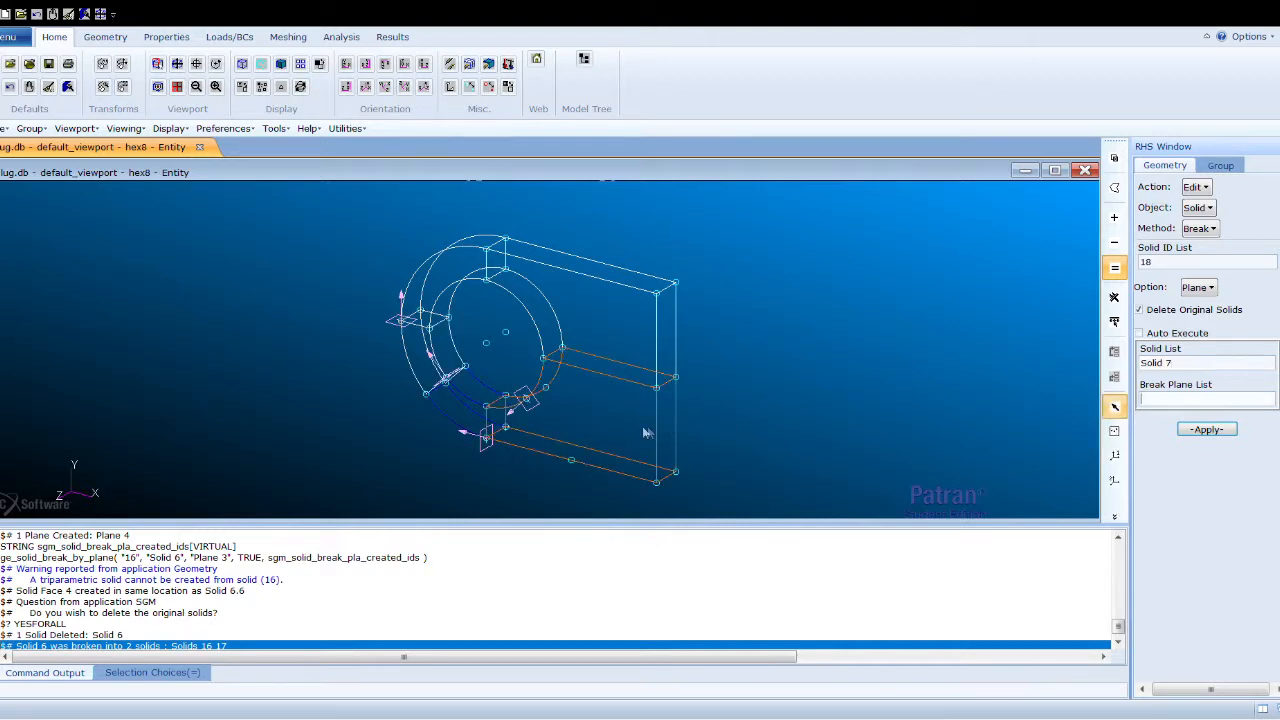
left_click(527, 401)
left_click(1205, 430)
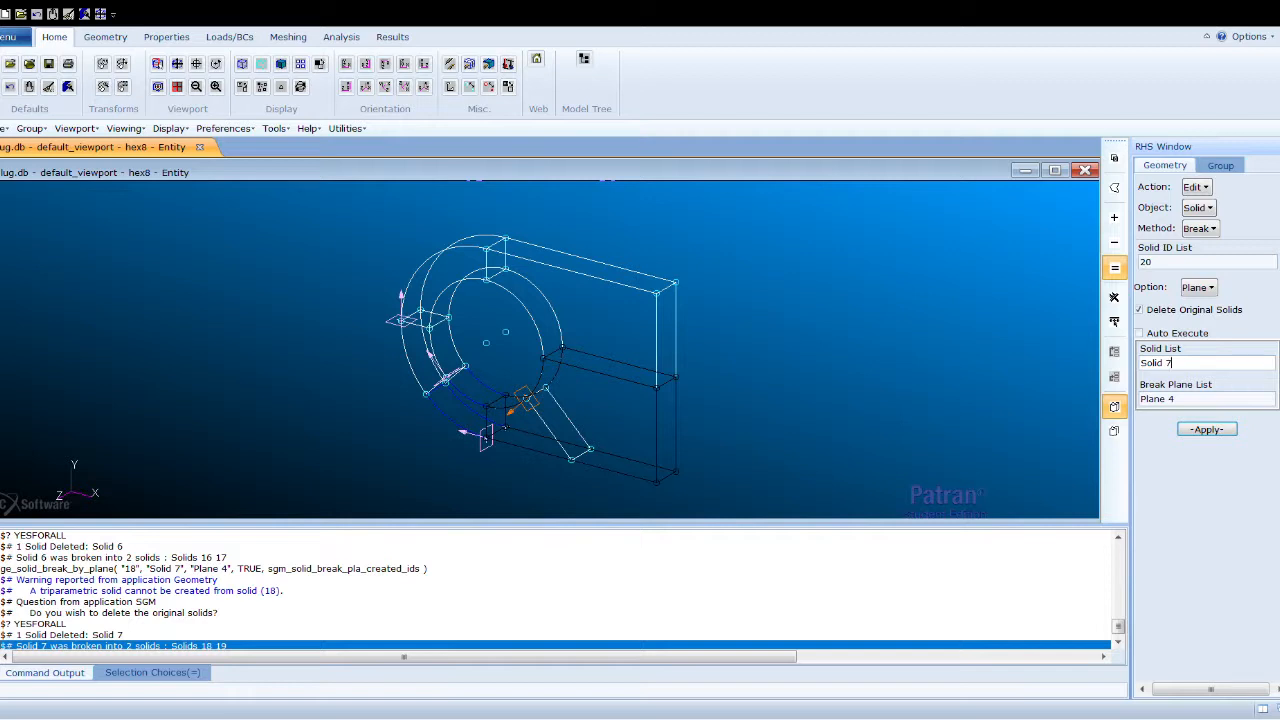
- Project the lower edge midpoint, Point 163, normally onto the front horizontal mid-height edge, Solid 5.6.2, with auto execute off
left_click(1222, 210)
left_click(1206, 213)
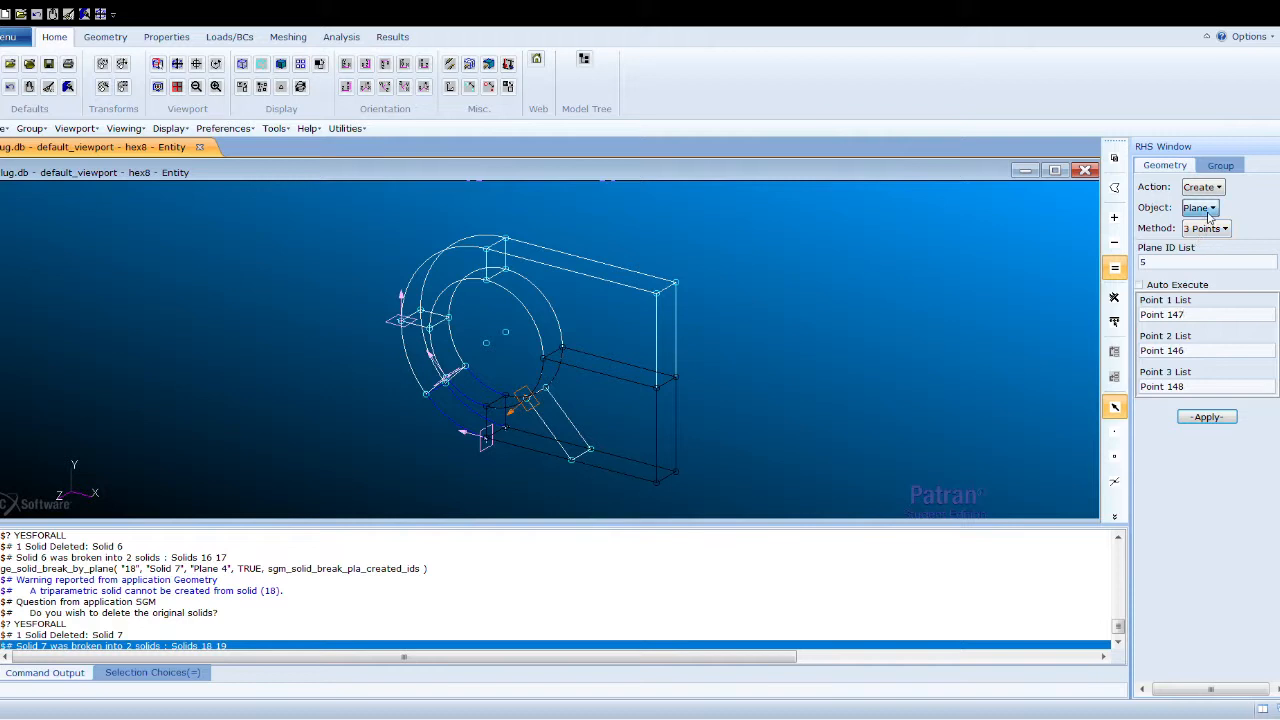
left_click(1231, 245)
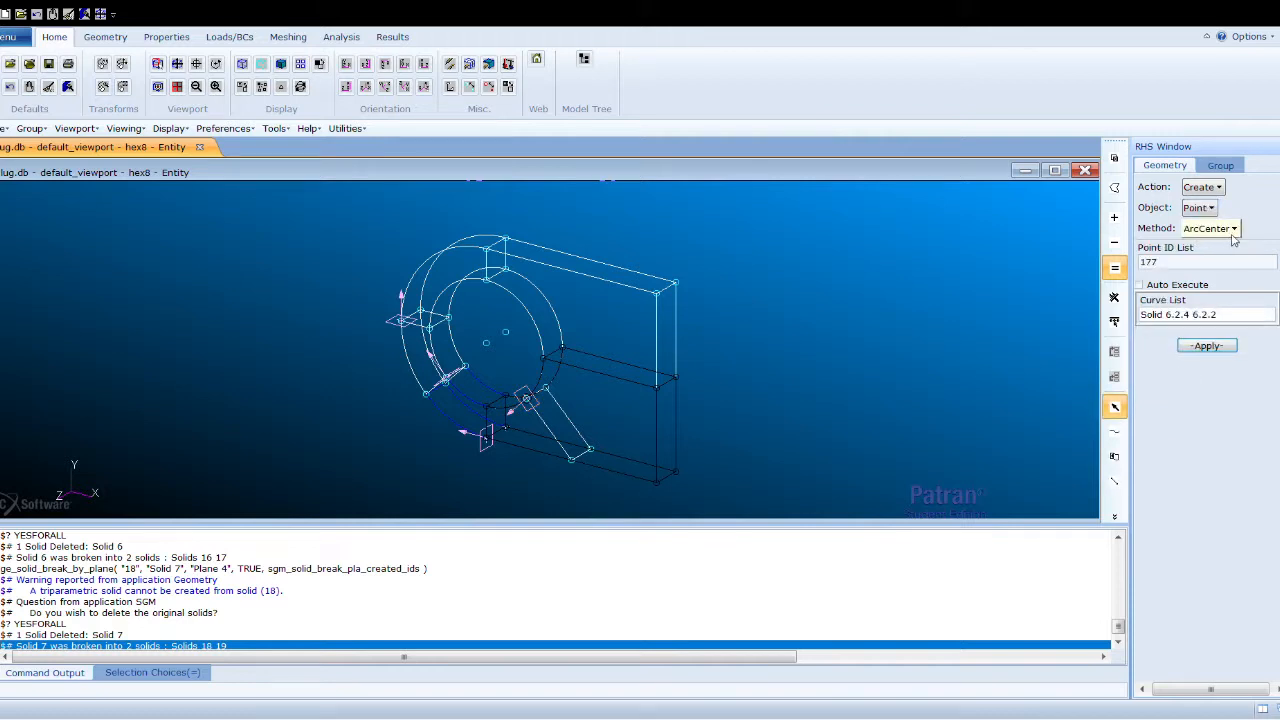
left_click(1241, 368)
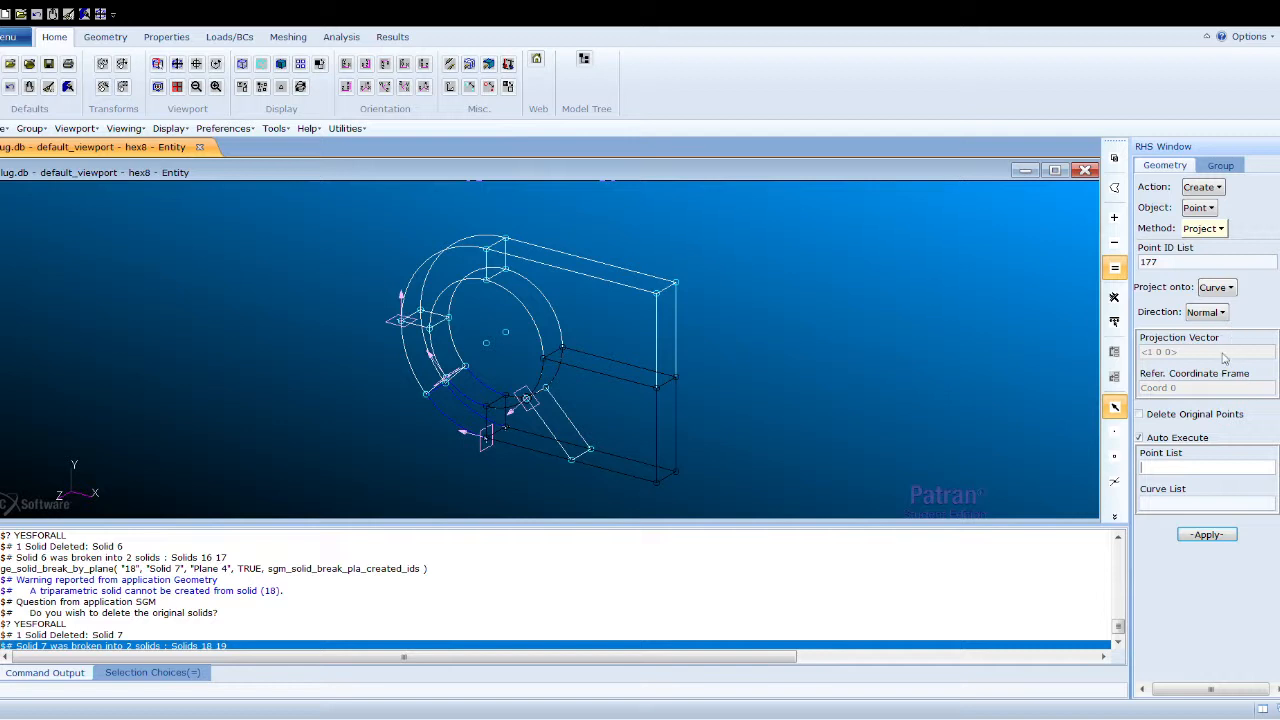
left_click(1150, 443)
left_click(571, 460)
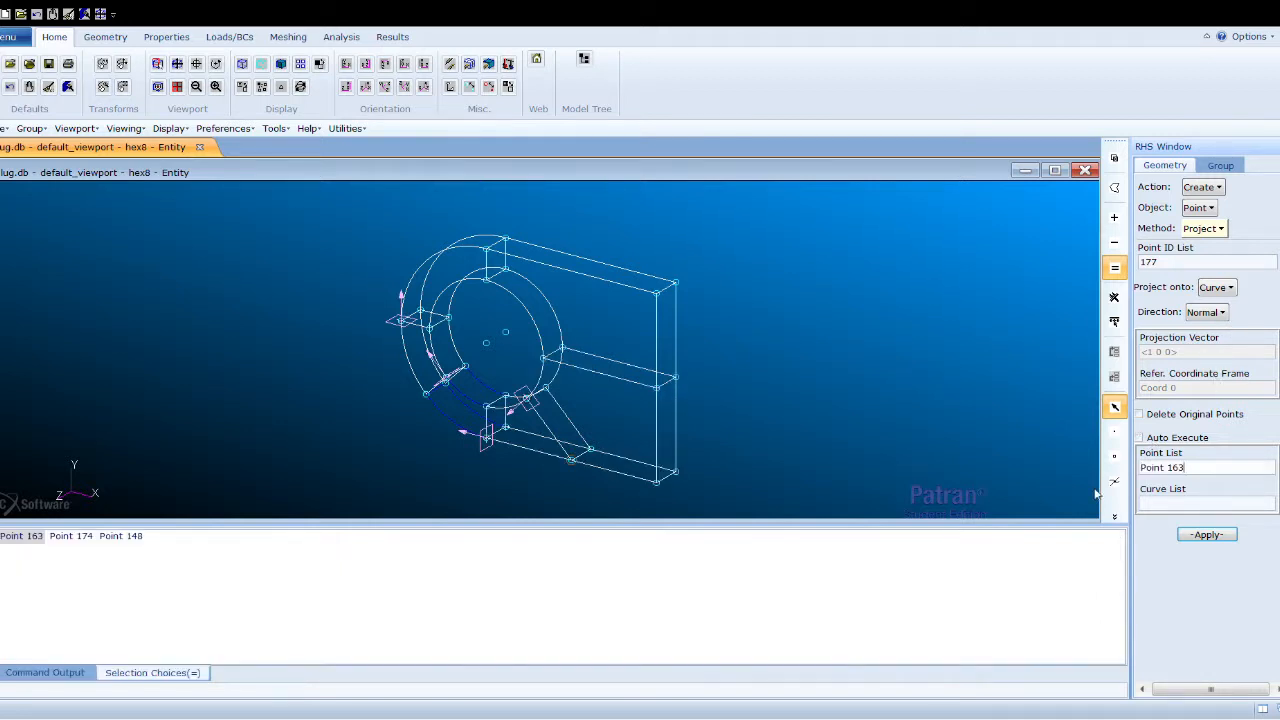
left_click(1174, 506)
left_click(602, 375)
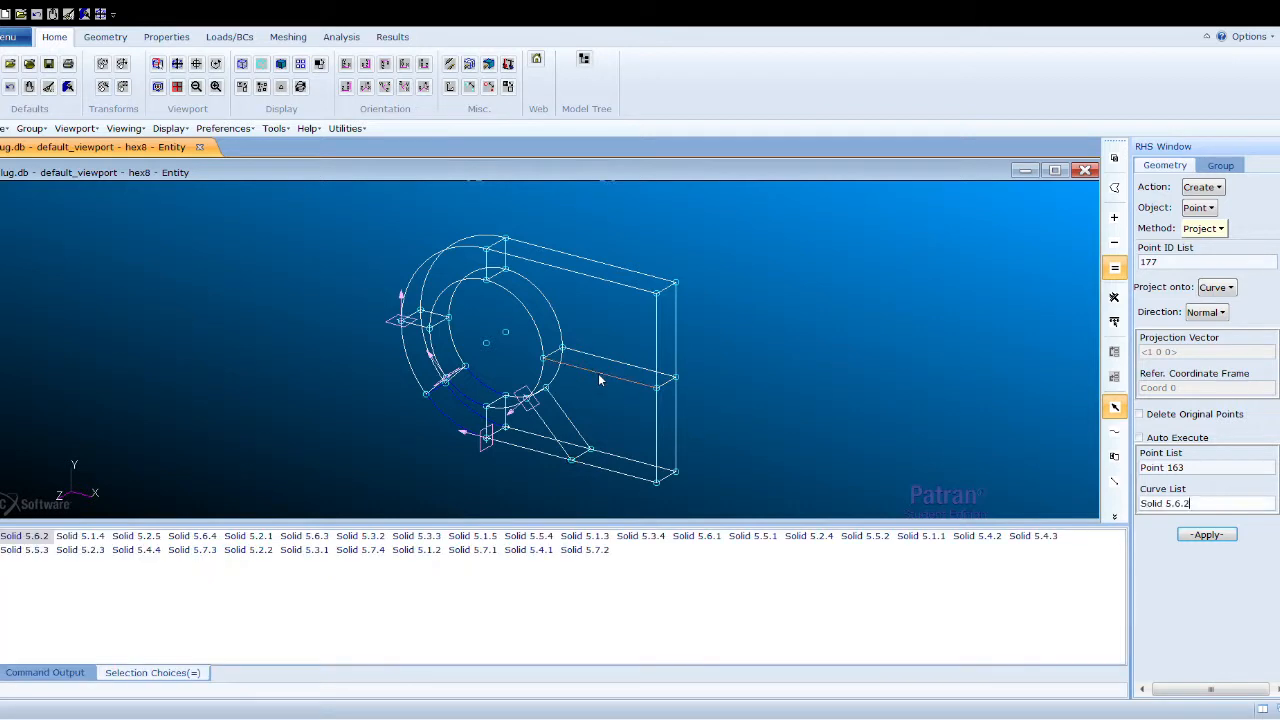
left_click(1195, 535)
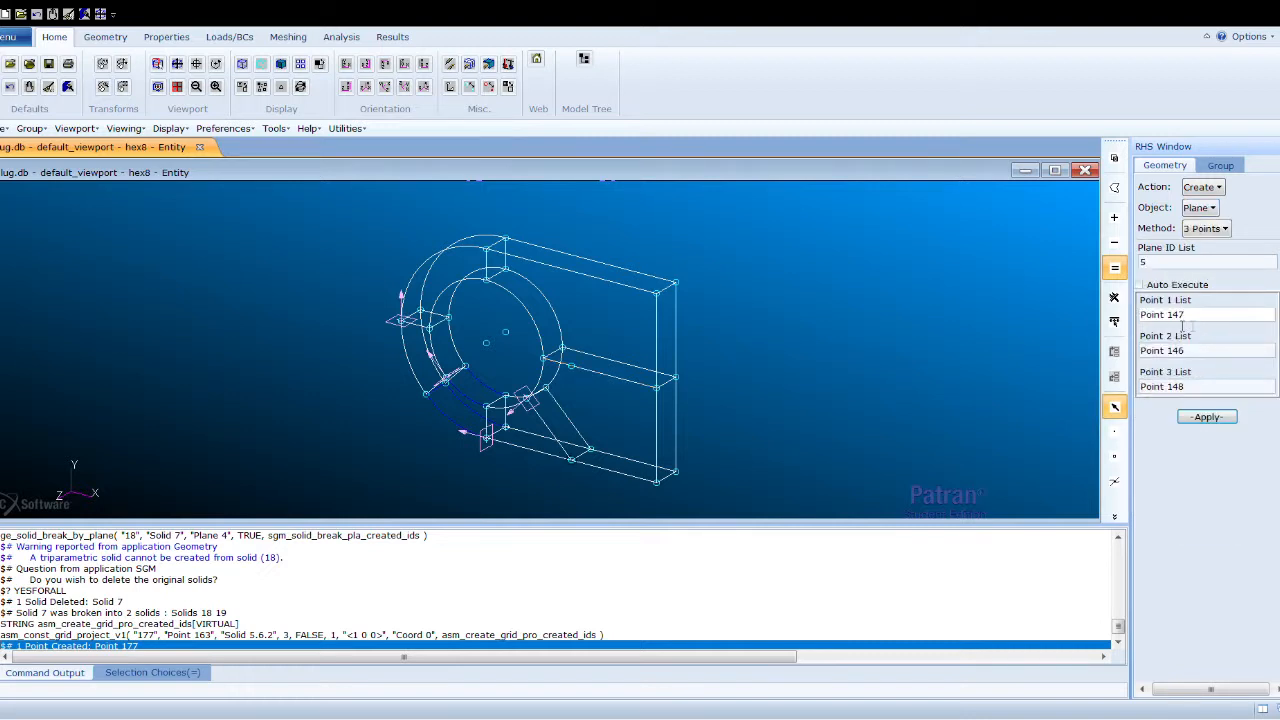
- Create a 3 Points plane through the front lower edge midpoint, its projected point and the back lower edge point, using Points 163, 177 and 167
left_click(1162, 314)
key("BackSpace")
left_click_drag(1207, 354, 1140, 346)
key("BackSpace")
left_click_drag(1197, 388, 1140, 386)
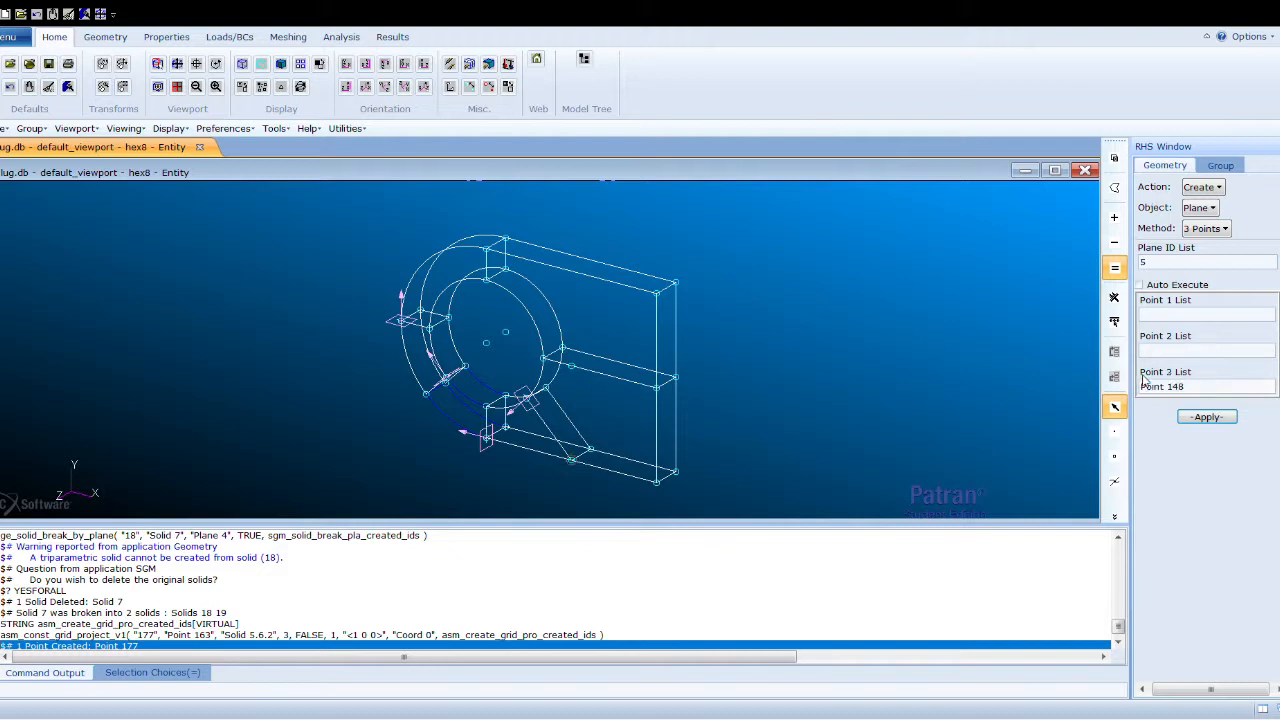
key("BackSpace")
left_click(1186, 316)
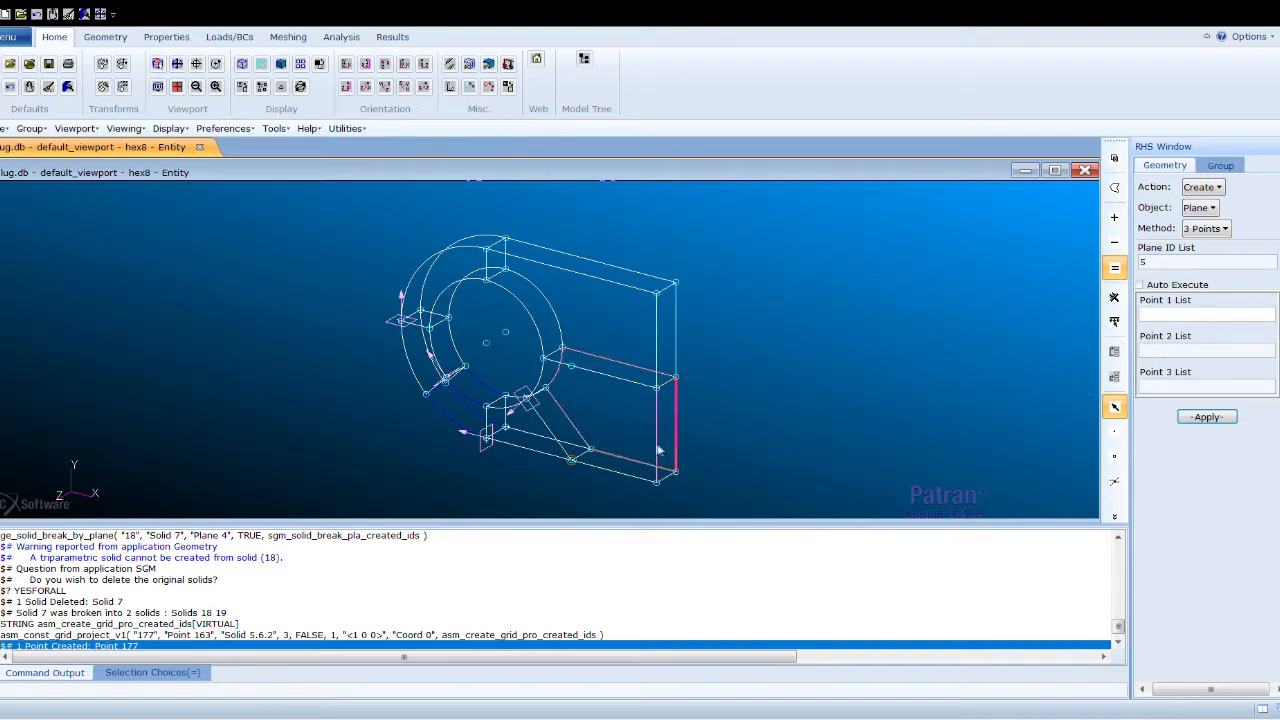
left_click(569, 464)
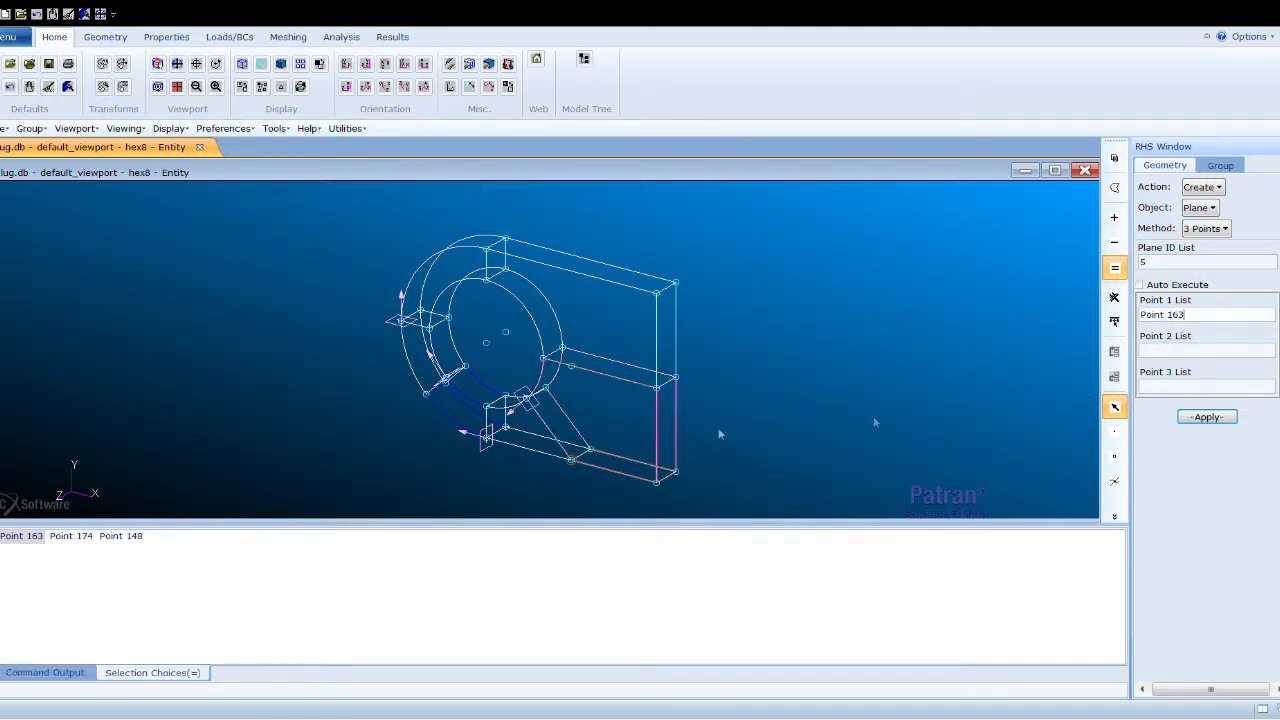
left_click(1155, 352)
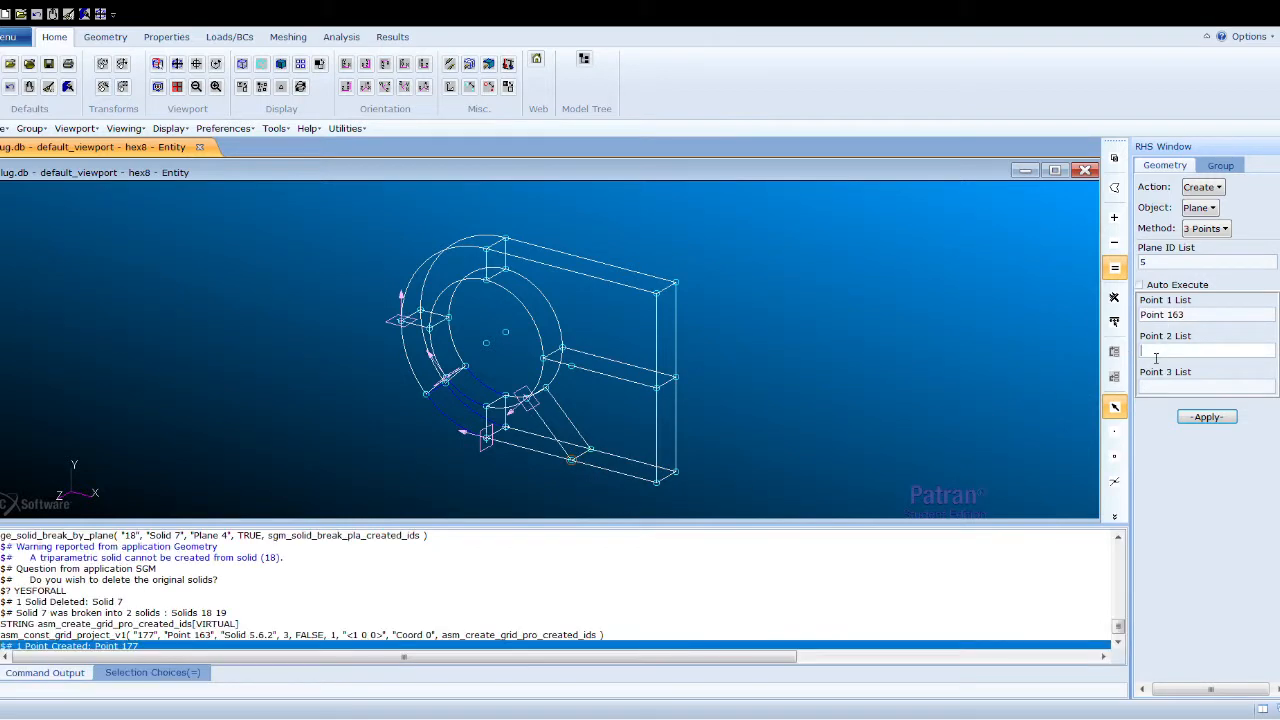
left_click(571, 365)
left_click(592, 449)
left_click(1207, 416)
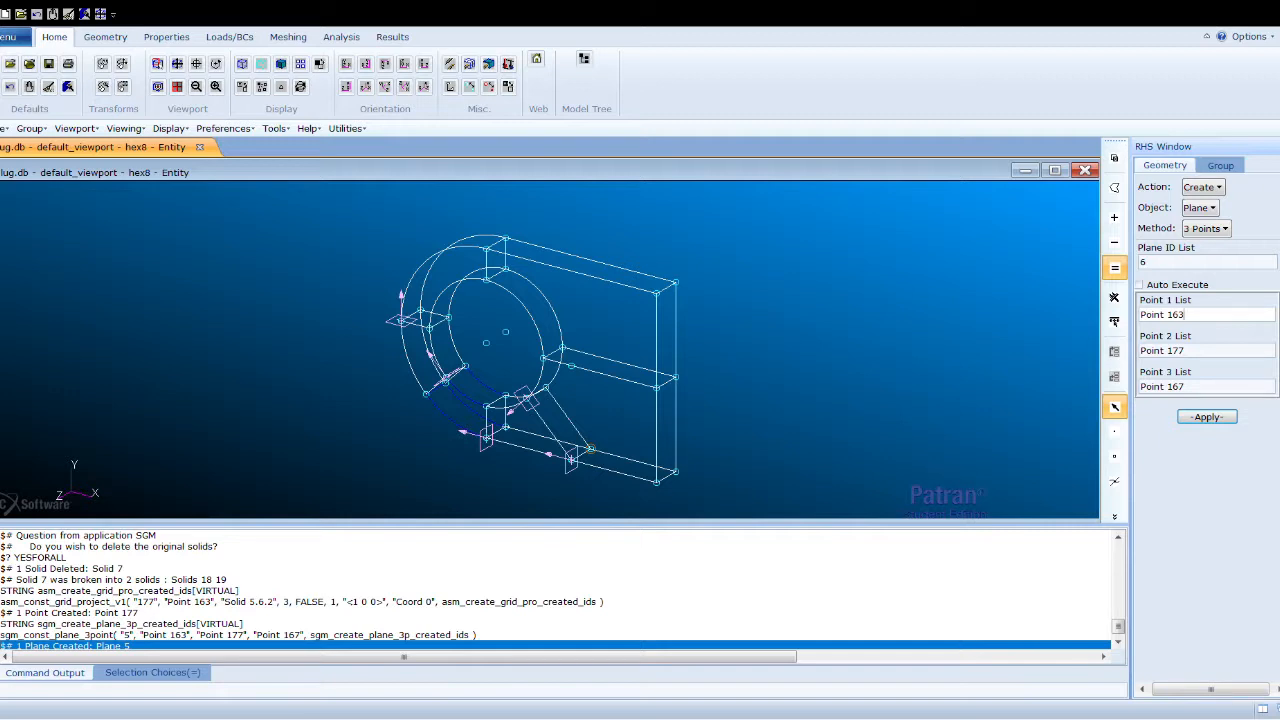
- Break the lower block beside the diagonal cut, Solid 19, with Plane 5 and delete the original solid
left_click(1203, 187)
left_click(1213, 248)
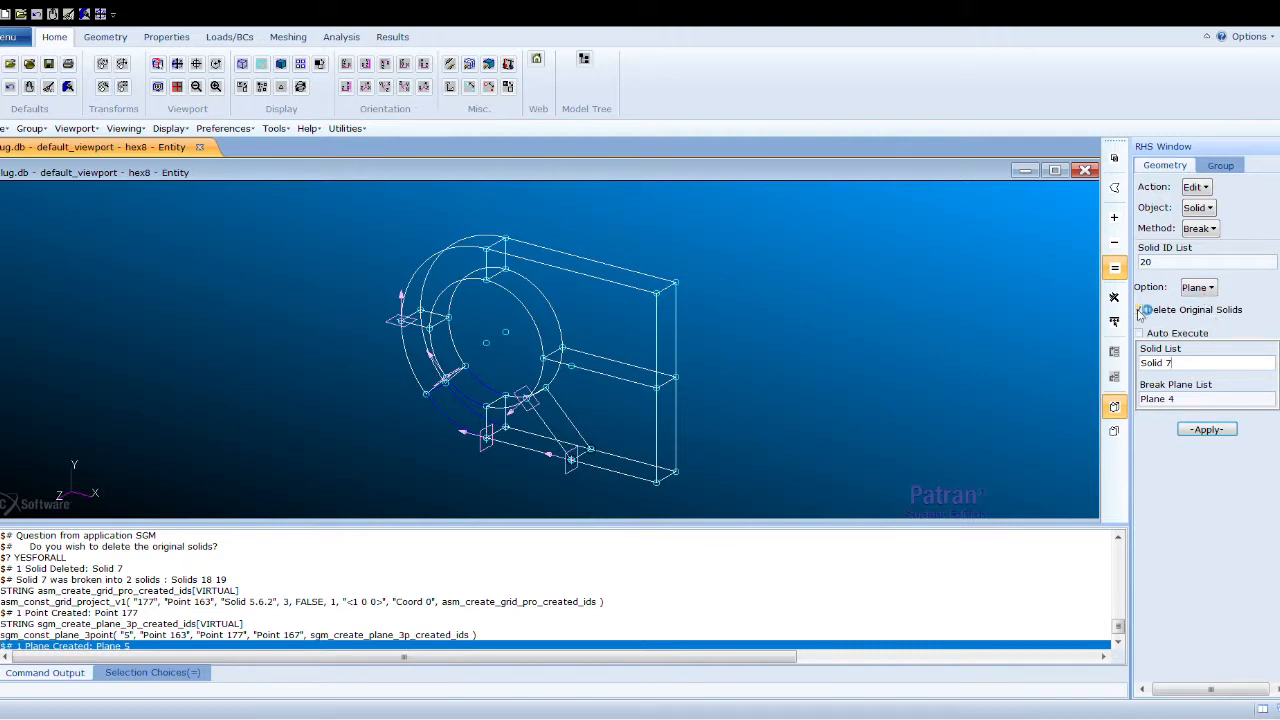
left_click(1190, 364)
left_click_drag(1190, 364, 1137, 364)
key("BackSpace")
left_click_drag(1184, 401, 1140, 399)
key("BackSpace")
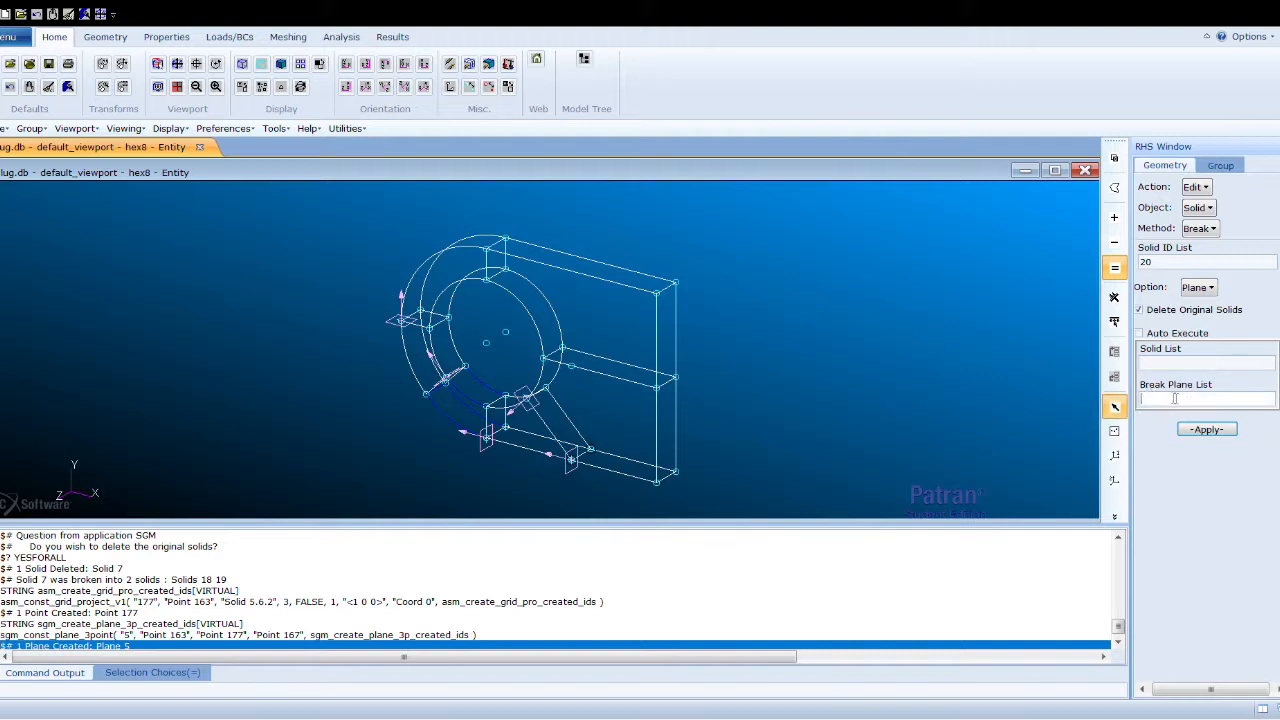
left_click(1163, 370)
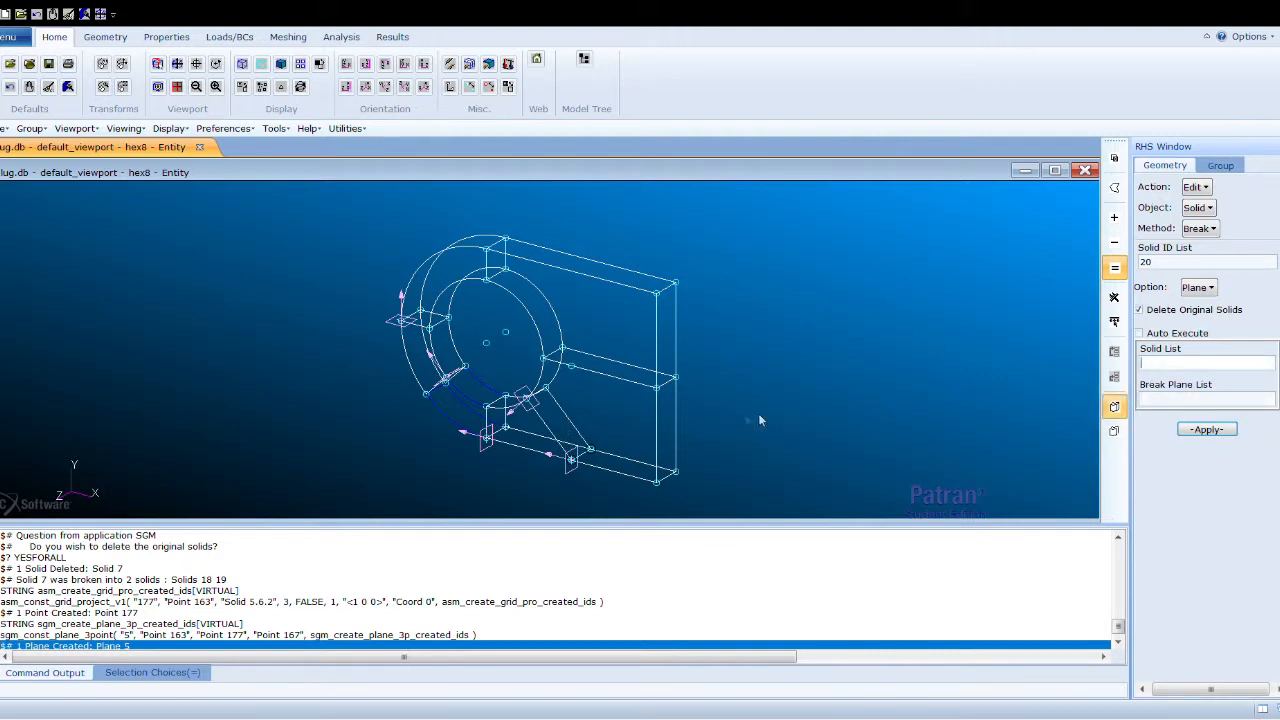
left_click(641, 406)
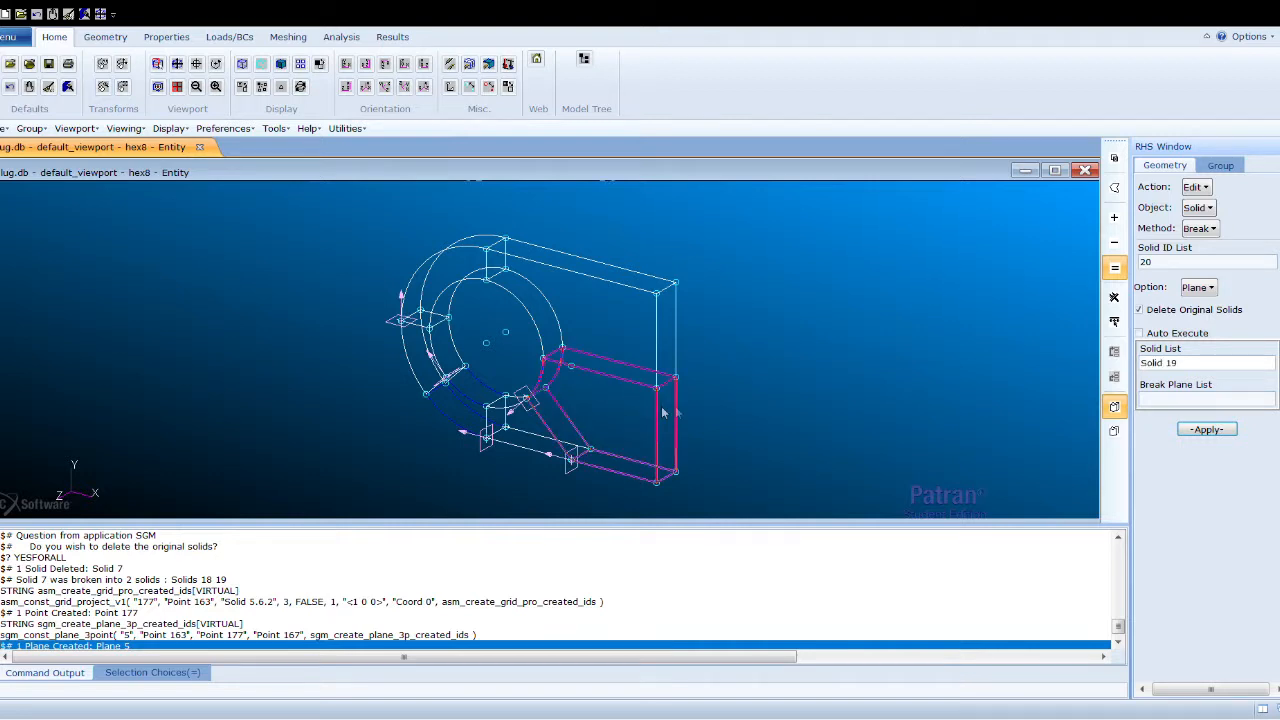
left_click(1216, 401)
left_click(570, 459)
left_click(1208, 429)
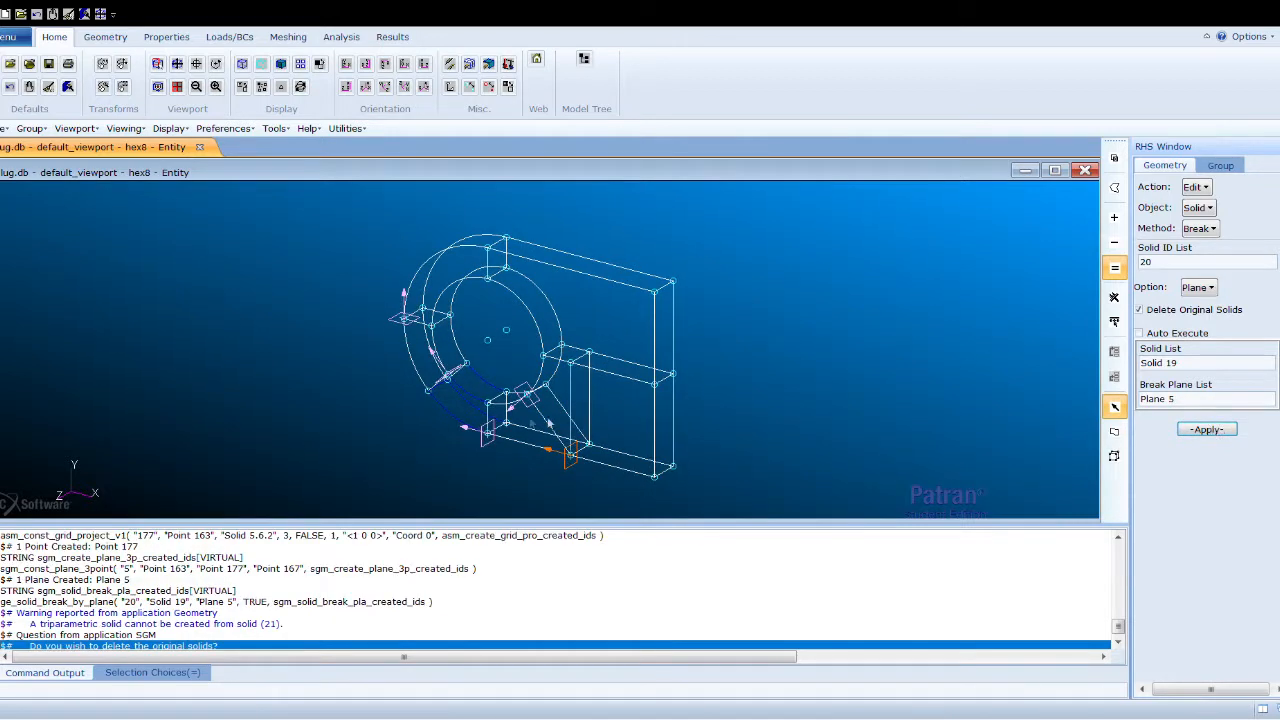
left_click(292, 430)
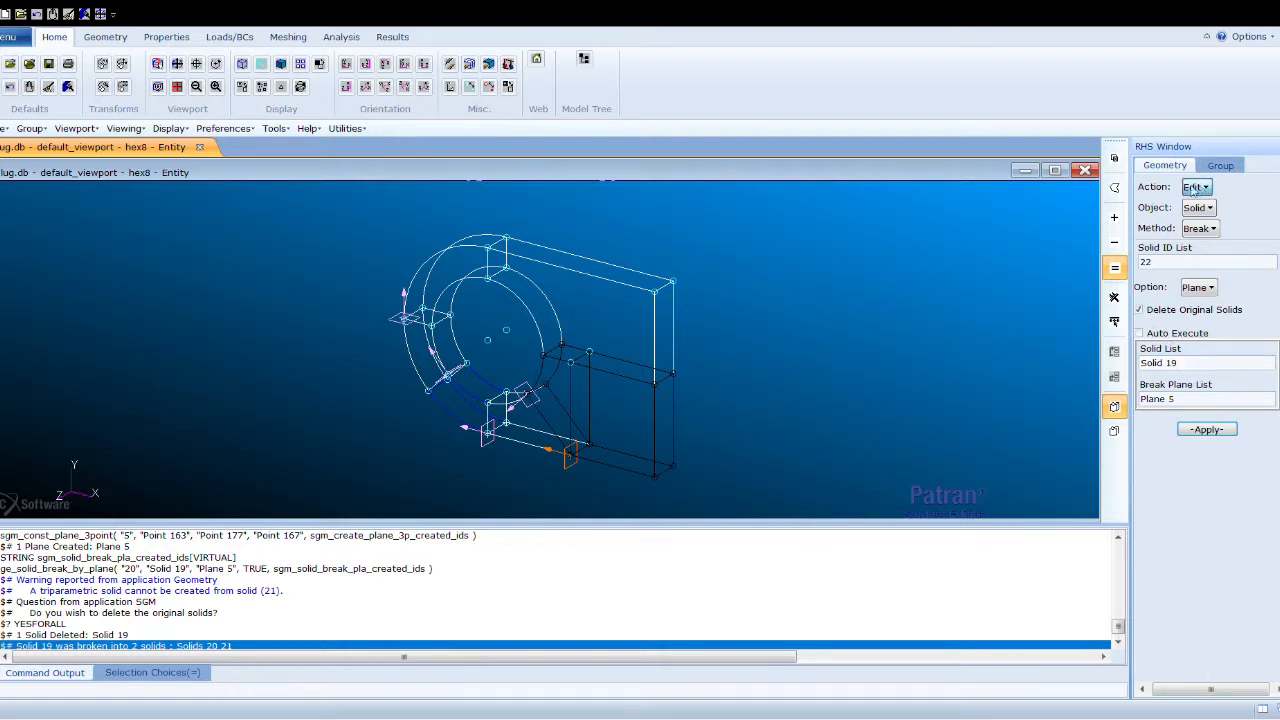
- Delete the two upper solids of the lug, Solids 4 and 5
left_click(1207, 229)
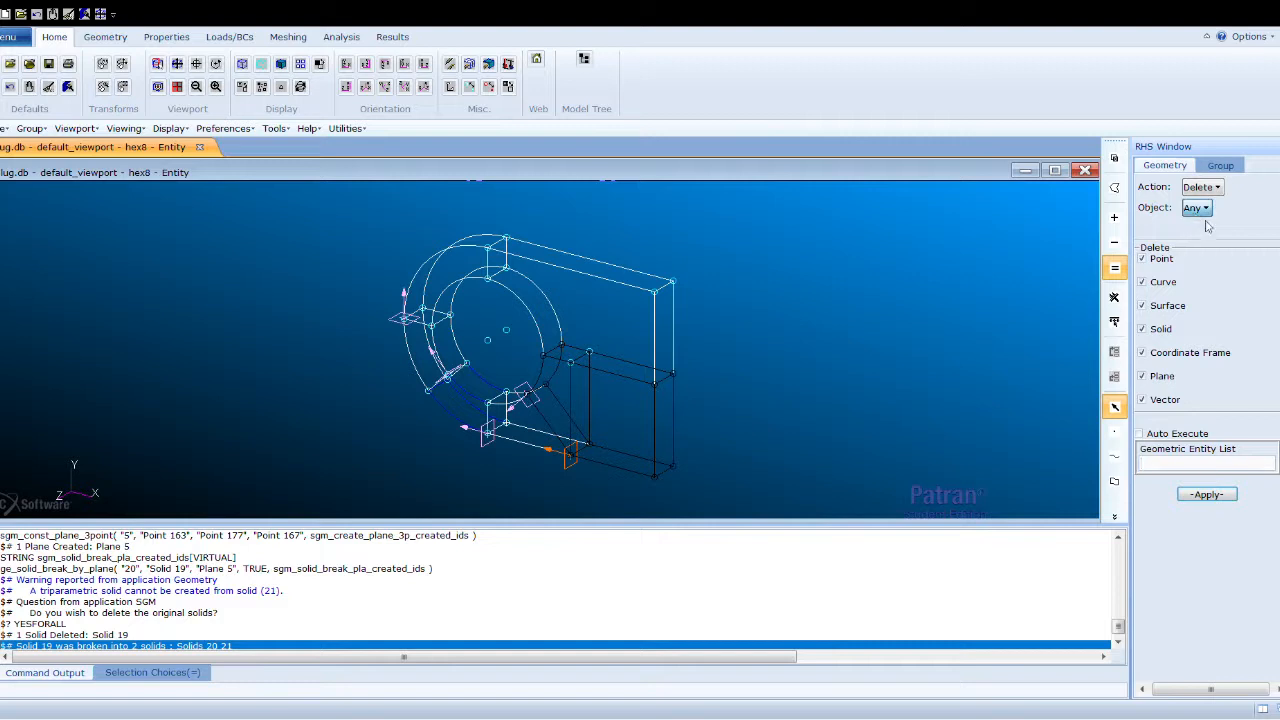
left_click(1212, 288)
left_click(1187, 283)
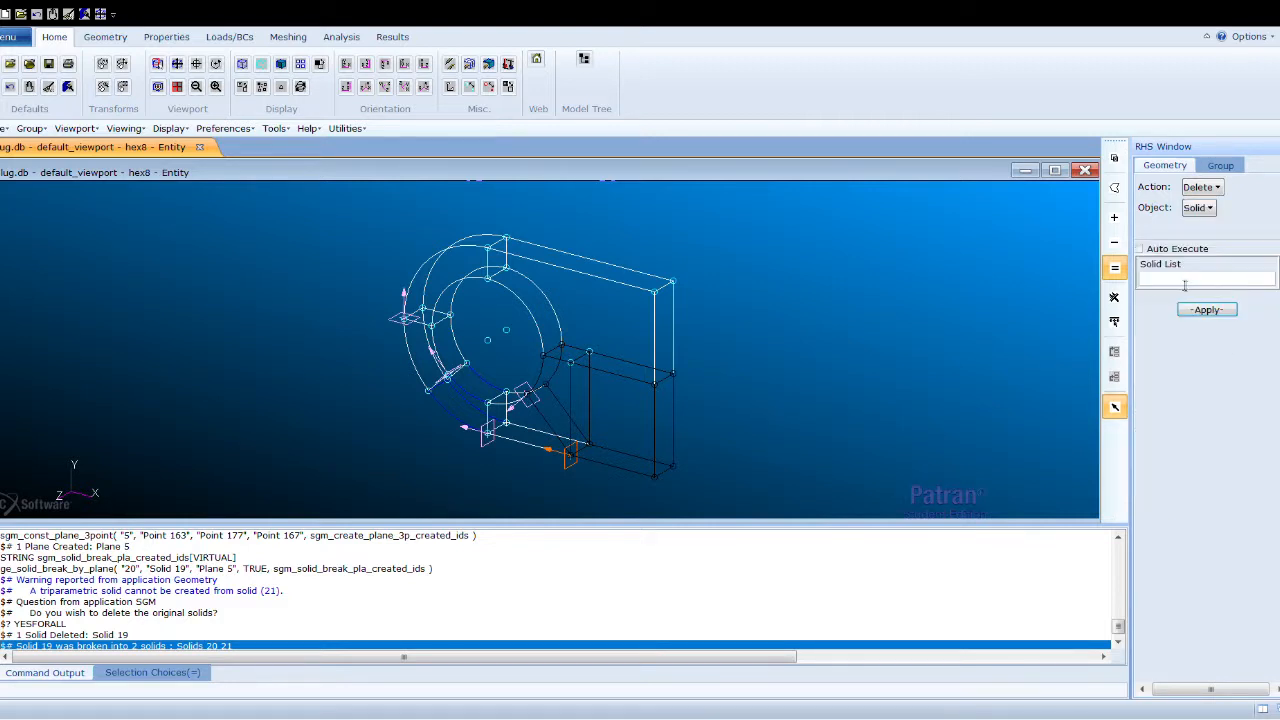
left_click(430, 290)
left_click(593, 299)
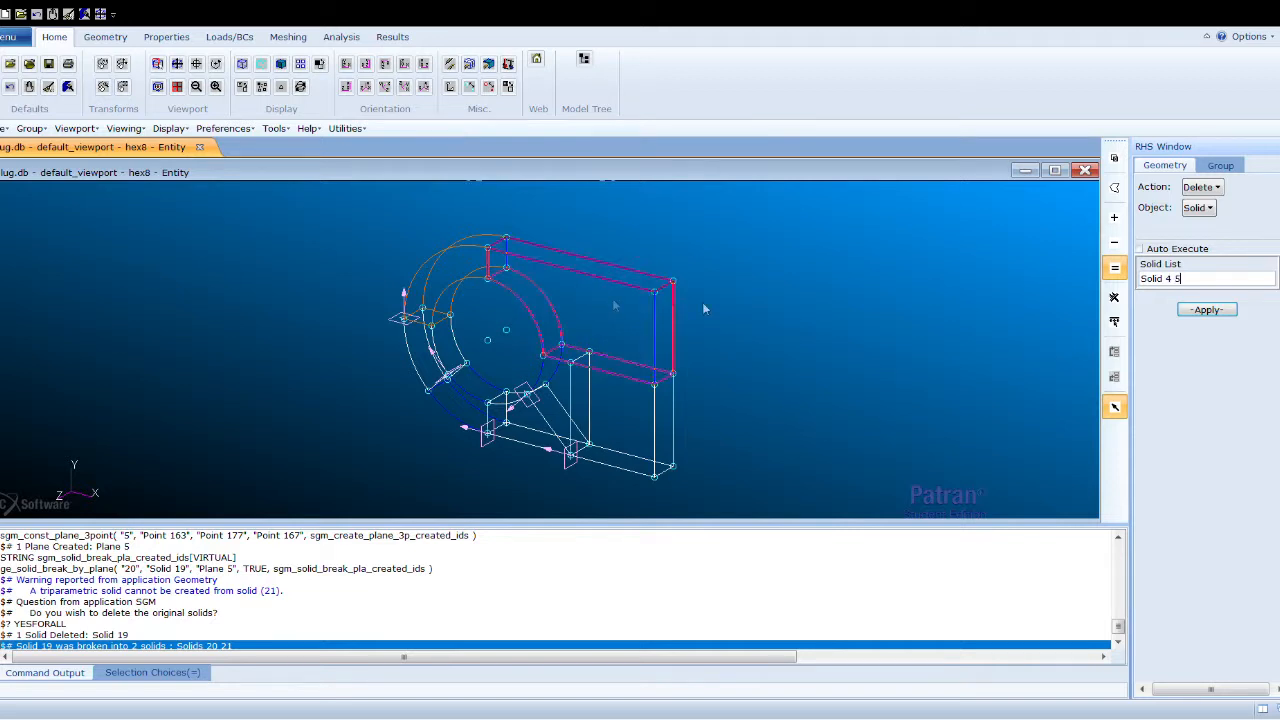
left_click(1207, 309)
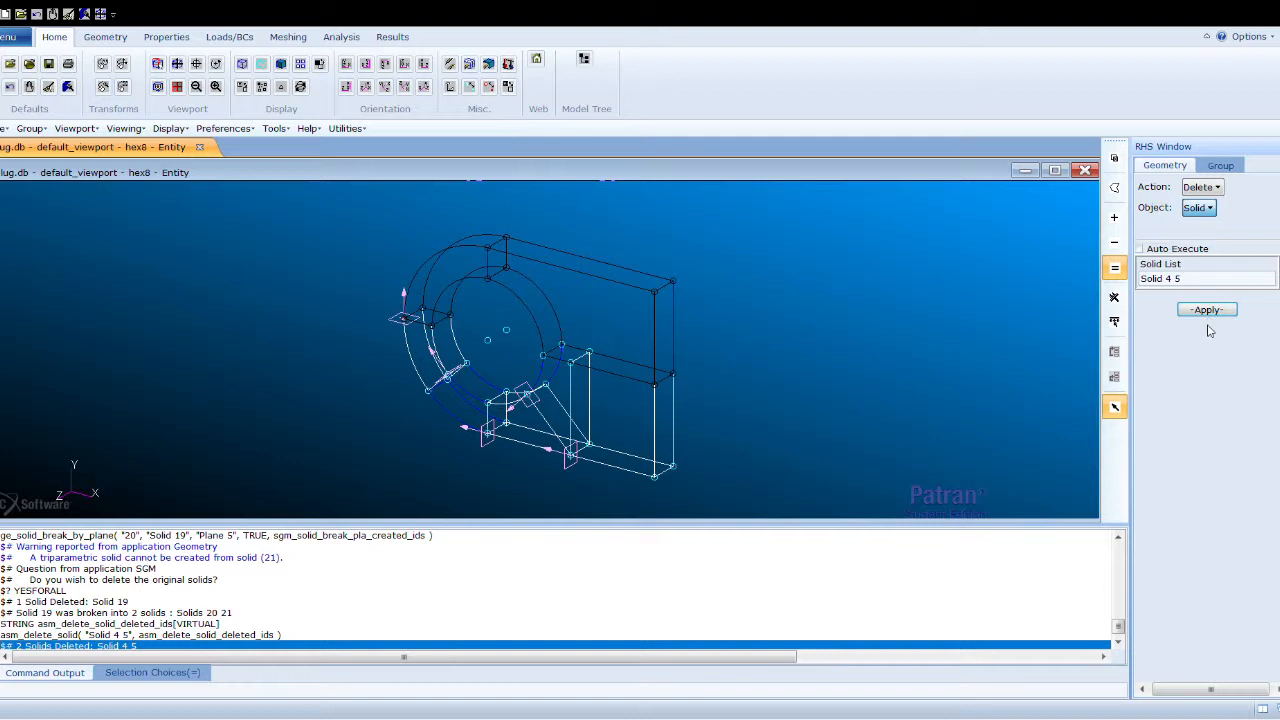
- Delete all five break planes, Planes 1 through 5
key("Down")
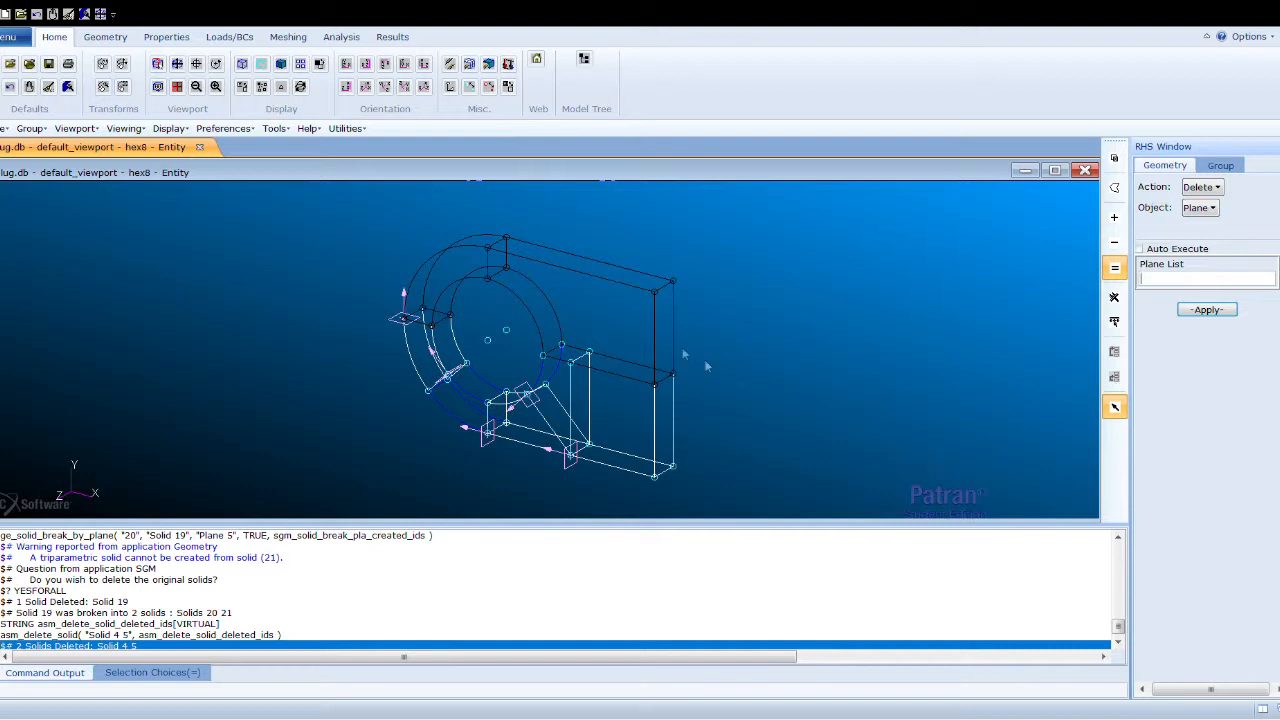
left_click(410, 320)
left_click(450, 375)
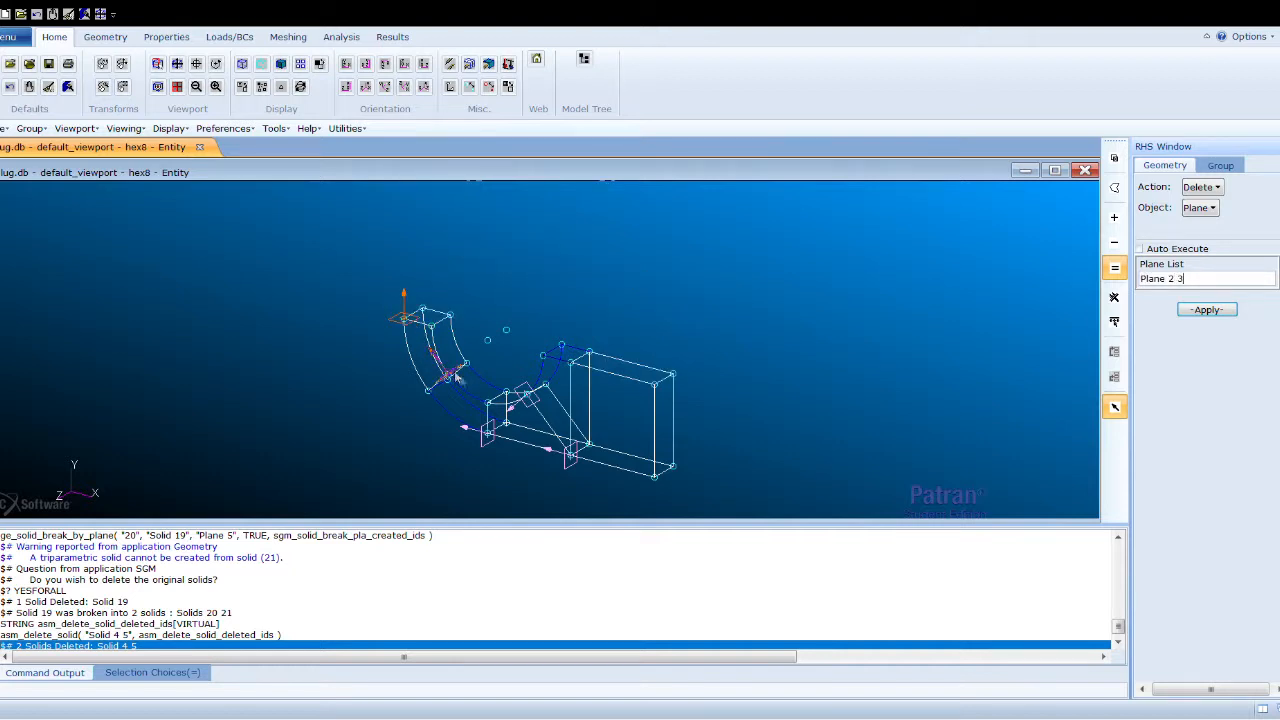
left_click(487, 432)
left_click(527, 395)
left_click(570, 453)
left_click(1220, 310)
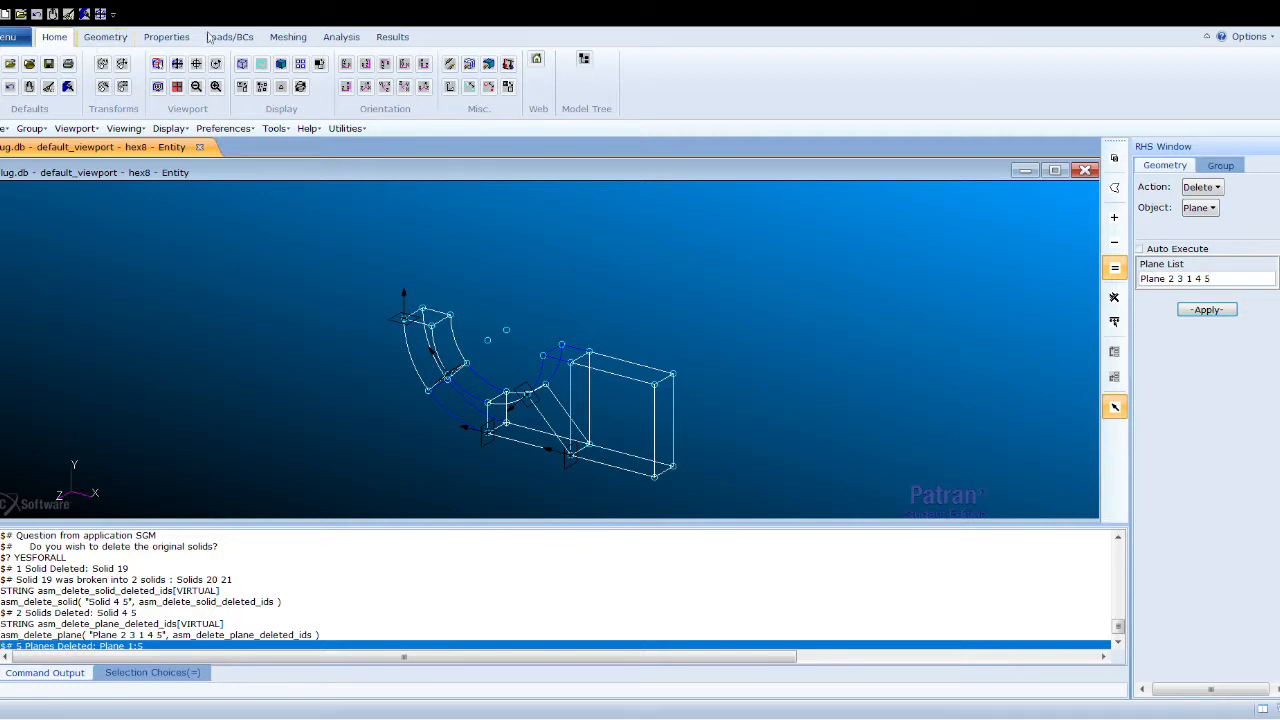
- Turn on the solid labels and refit Solids 16:18, 20 and 21 To TriCubicNet with u, v and w densities of 1, deleting the originals
left_click(469, 87)
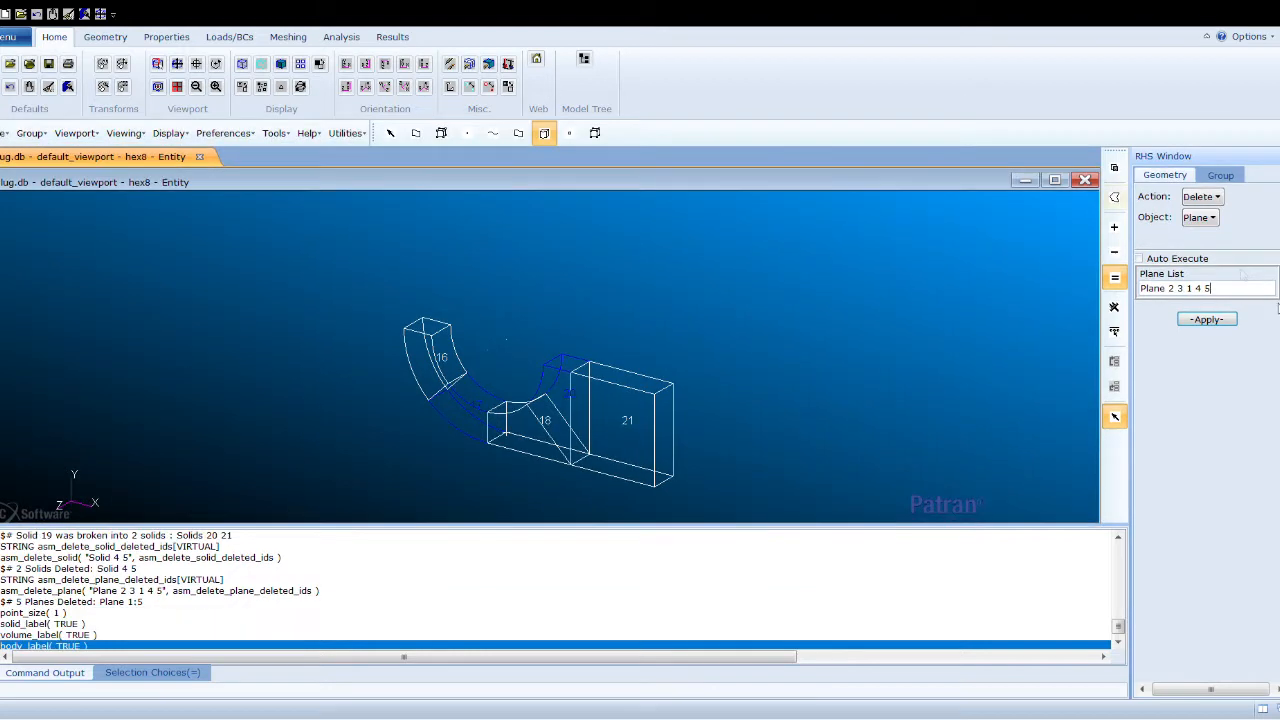
left_click(1221, 175)
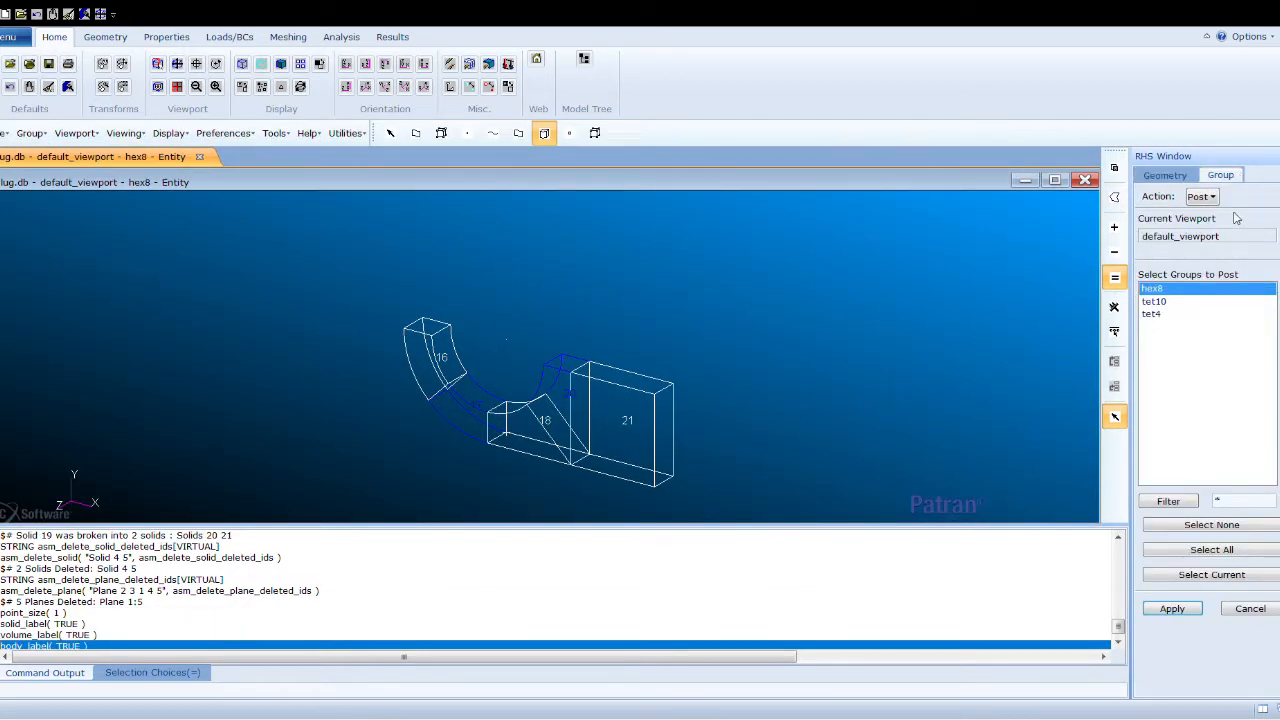
left_click(1176, 178)
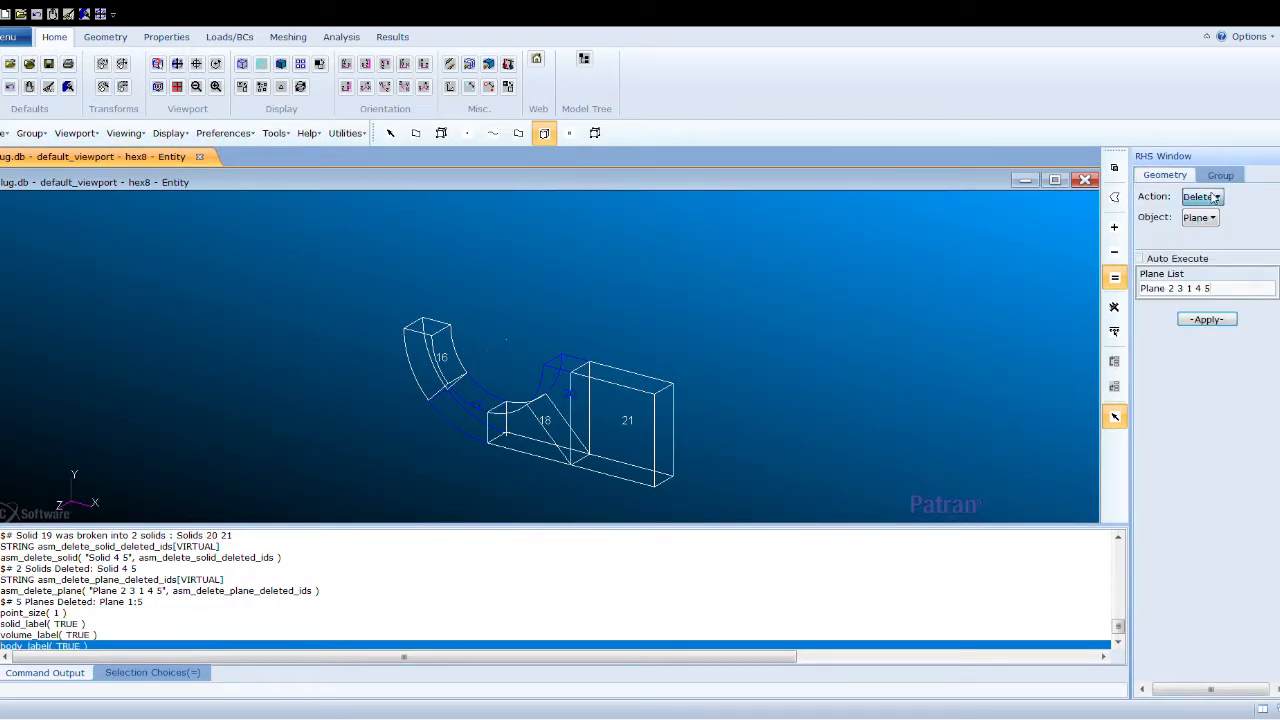
left_click(1221, 251)
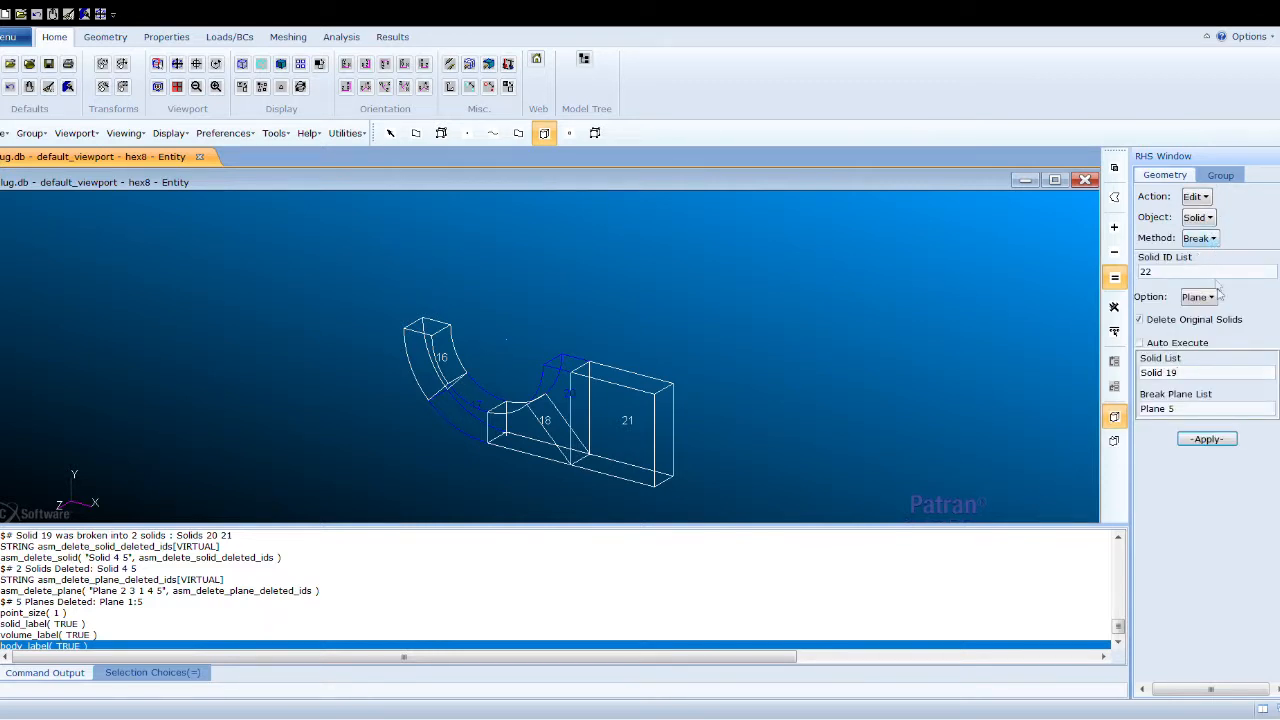
left_click(1235, 309)
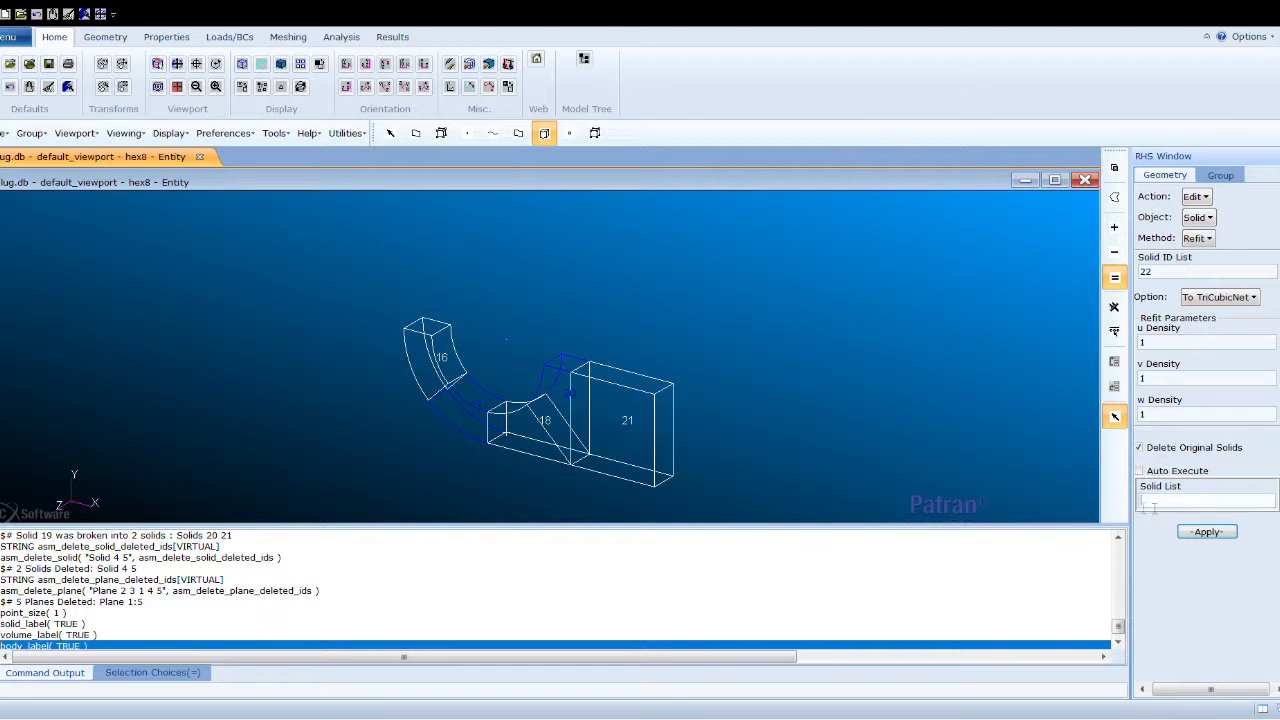
left_click_drag(392, 352, 749, 520)
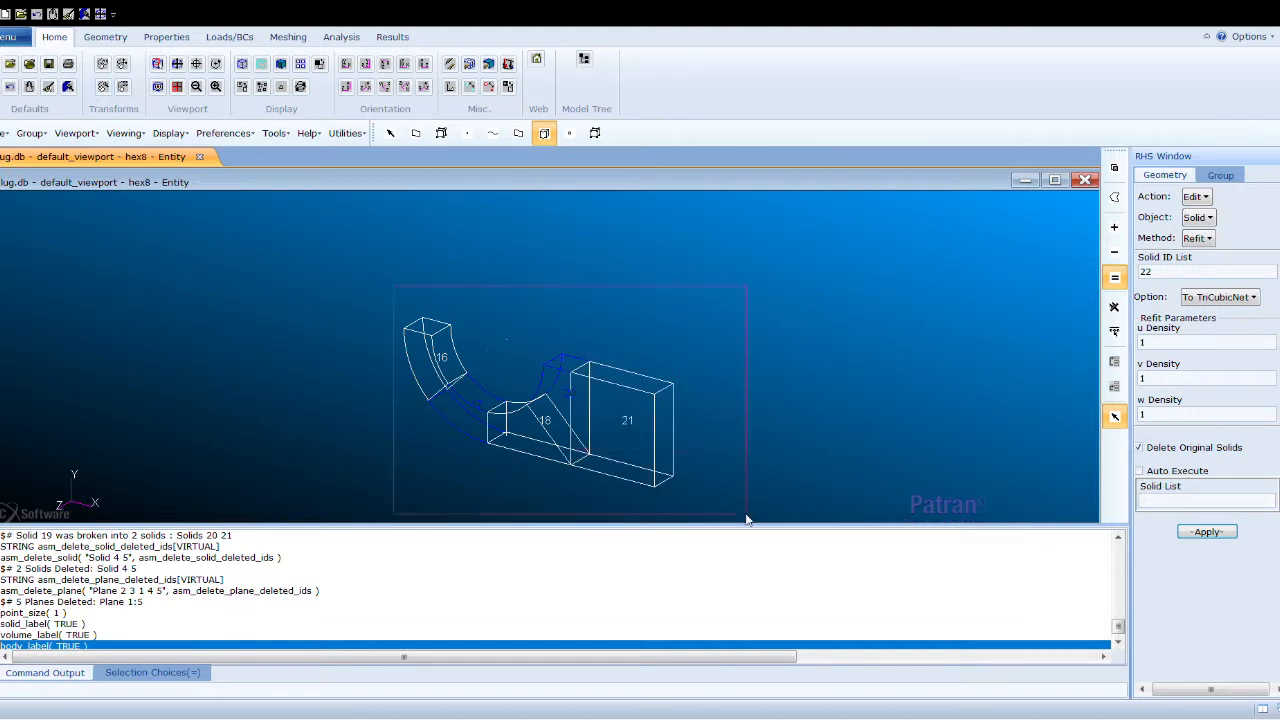
left_click(1190, 536)
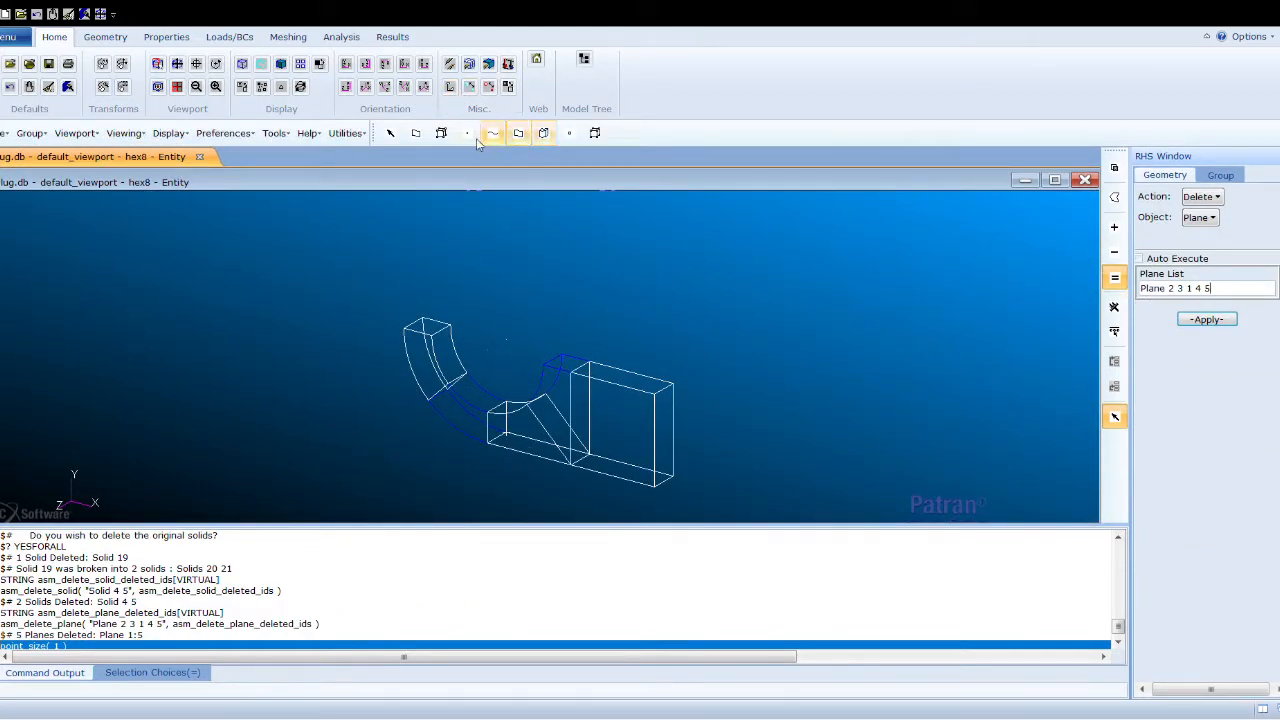
left_click(544, 134)
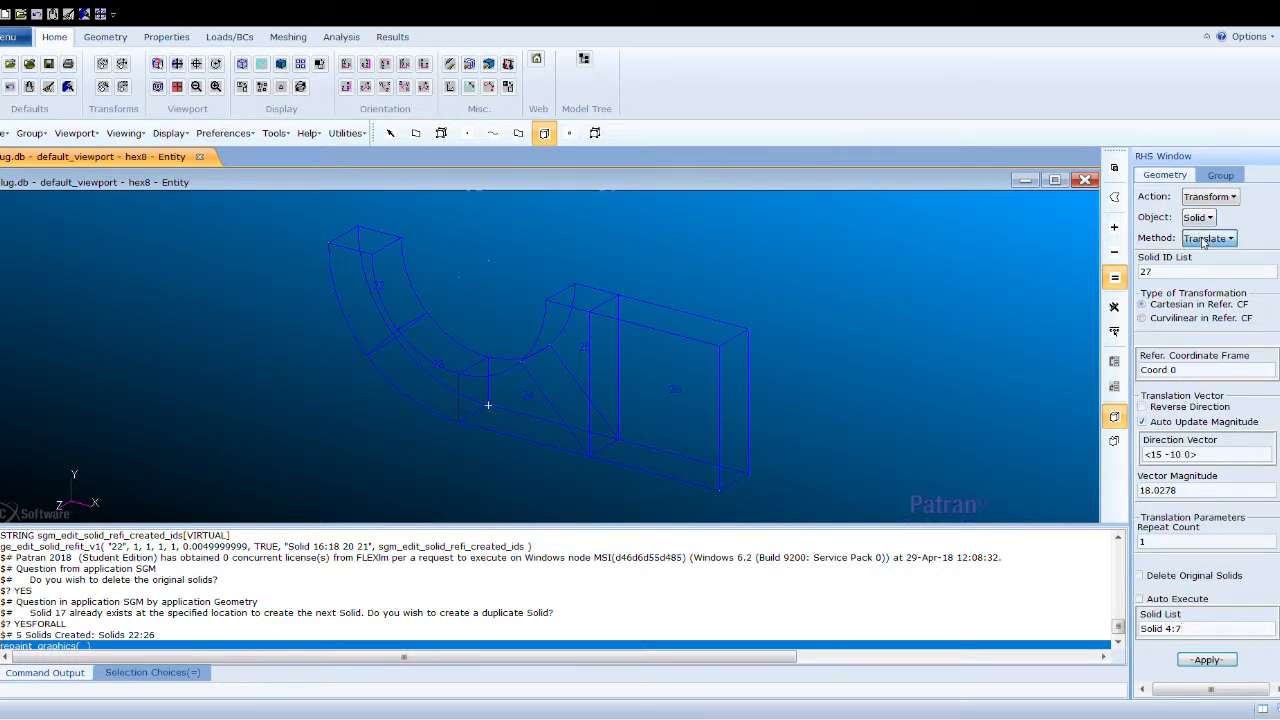
- Mirror Solids 22:26 about a three-point plane through Points 177, 179 and 185 on the lug's mid-height faces, reversing the solids and keeping the originals
left_click(1216, 319)
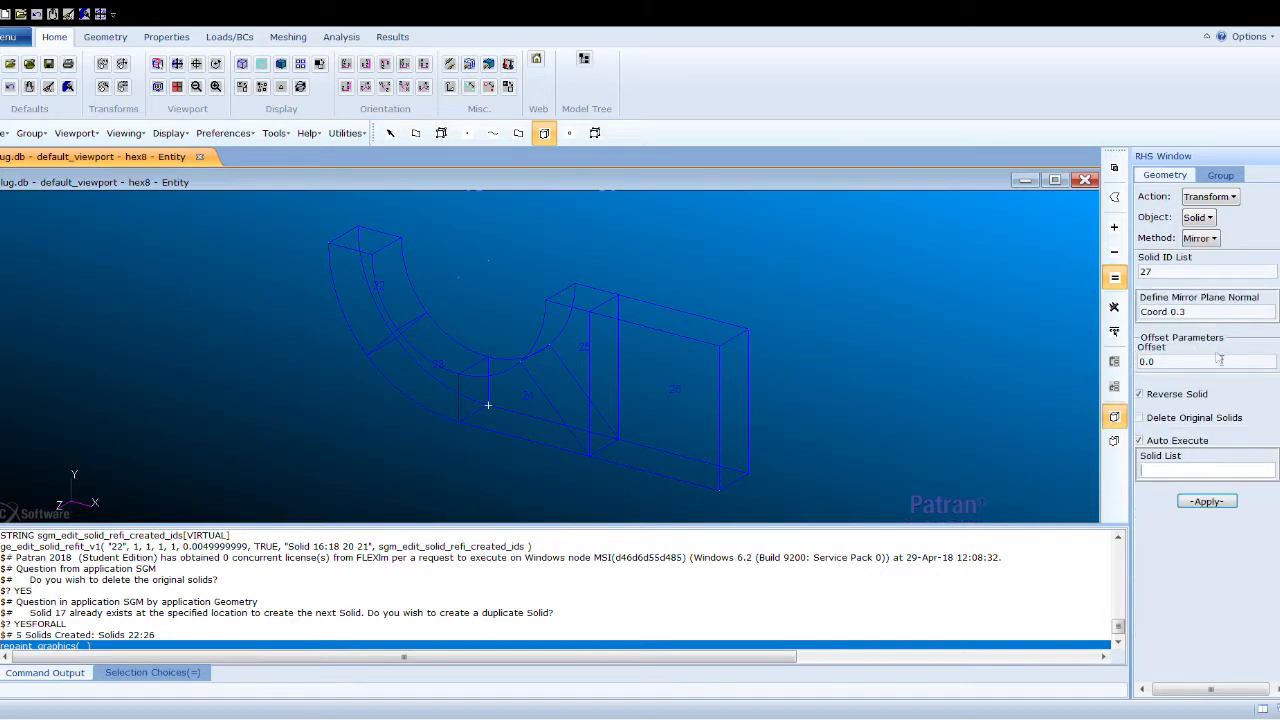
left_click(1190, 312)
key("Delete")
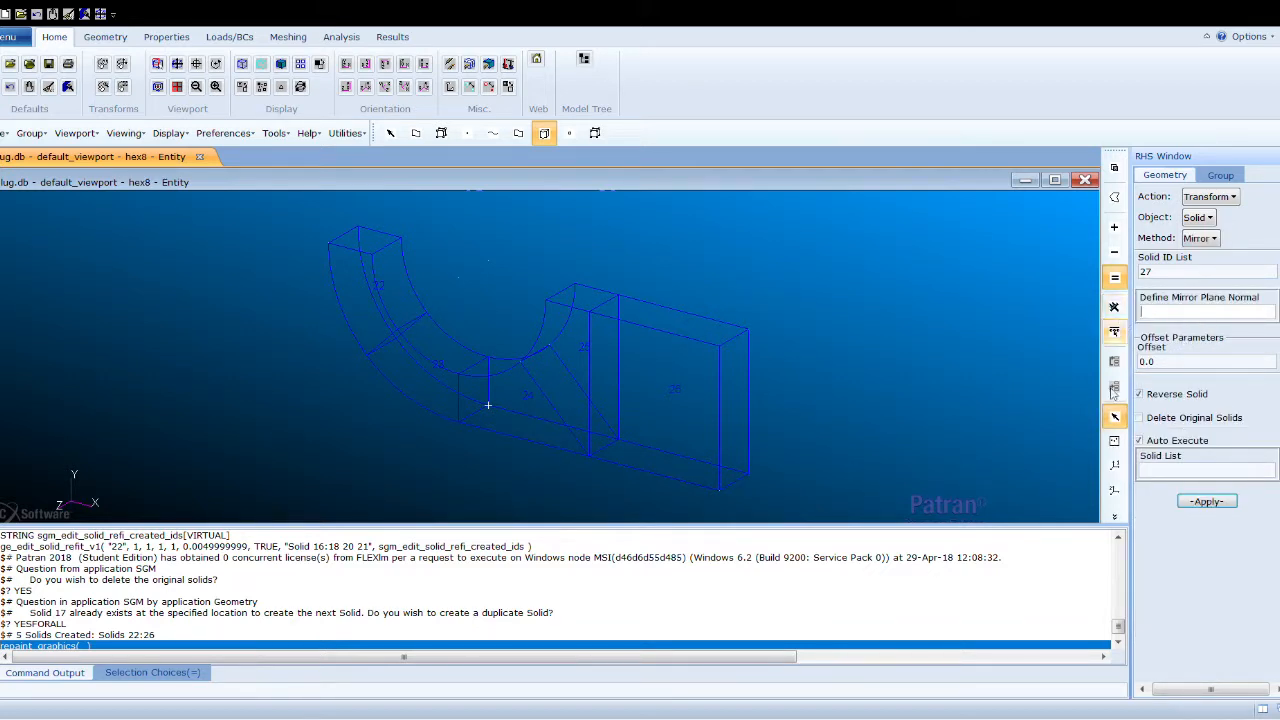
left_click(1115, 441)
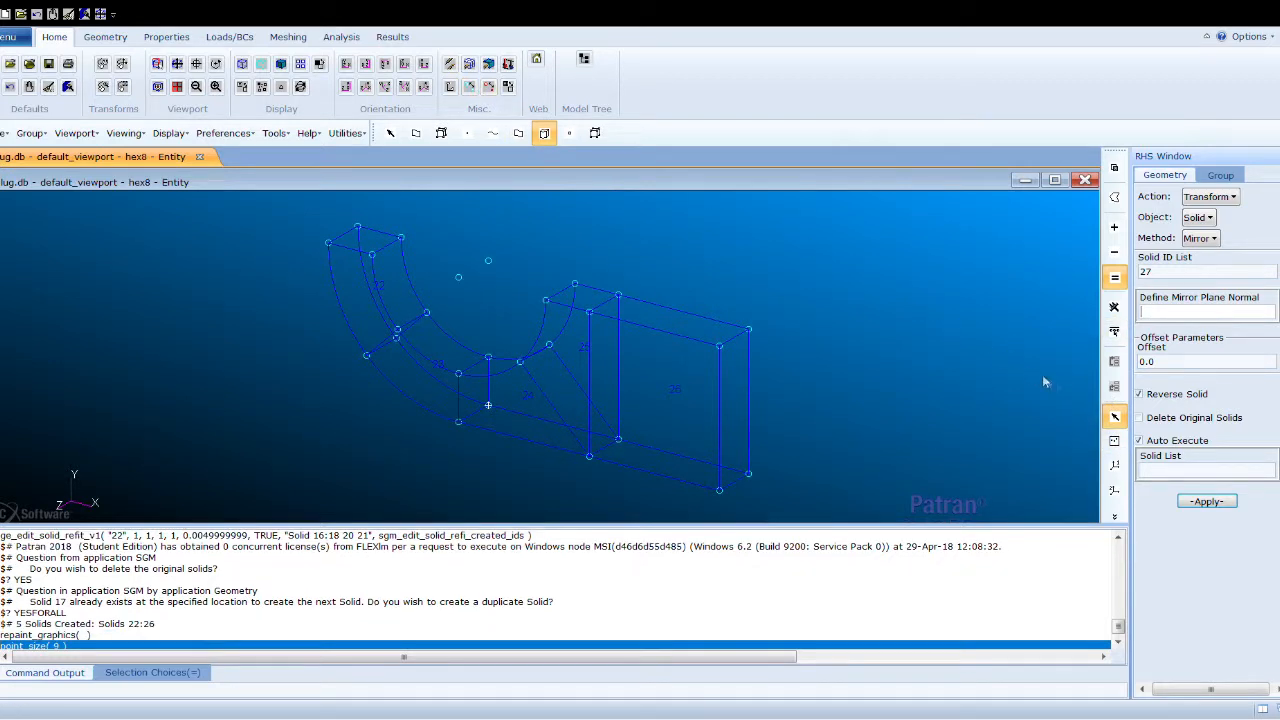
left_click(1116, 446)
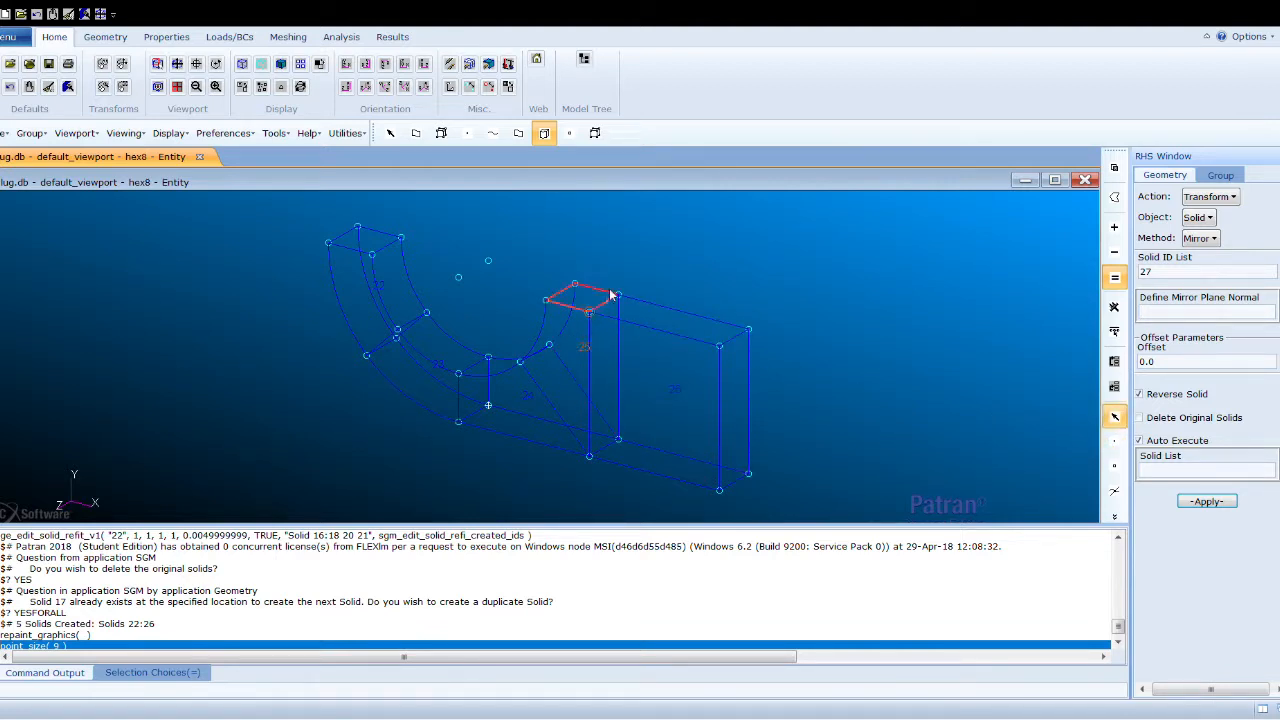
left_click(748, 330)
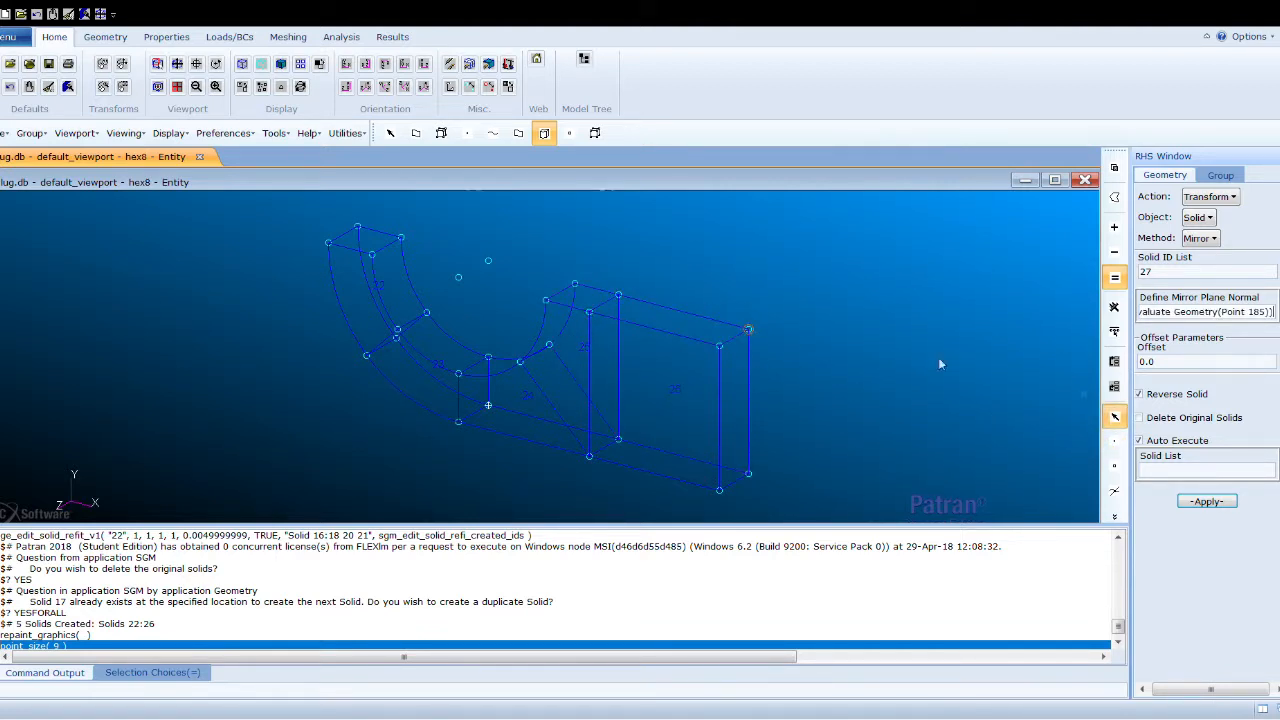
left_click(1186, 475)
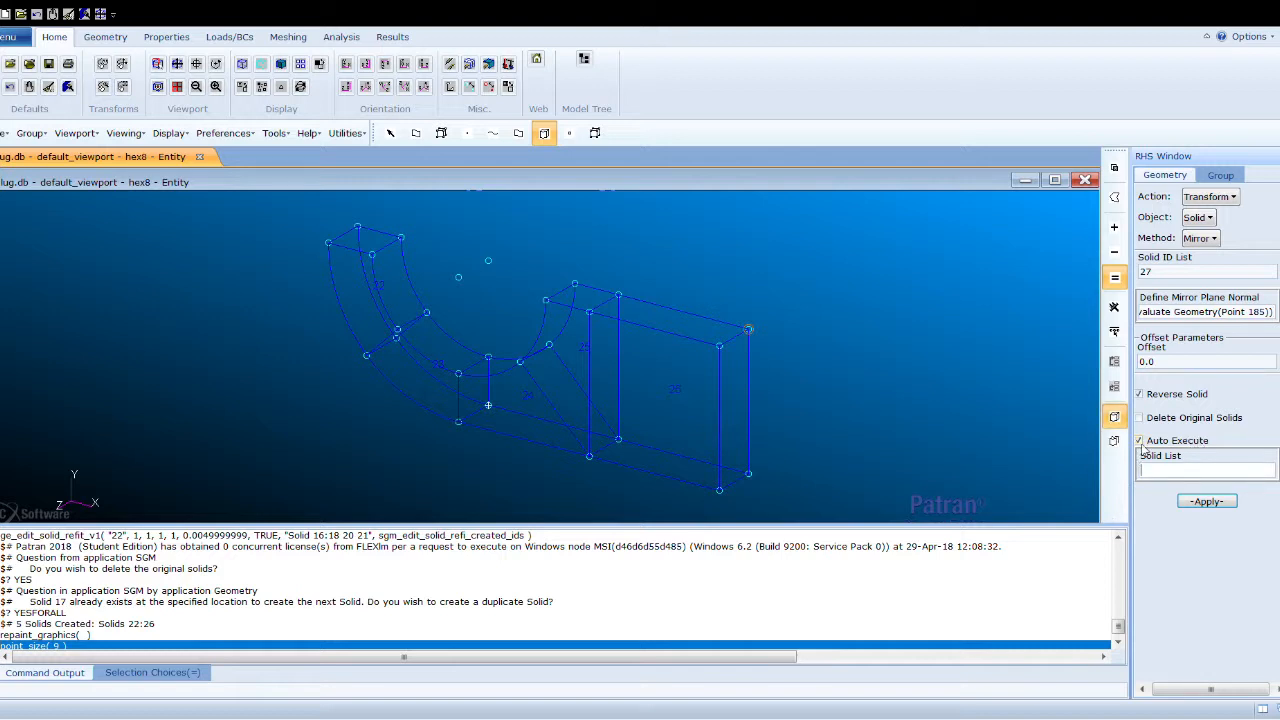
left_click_drag(276, 209, 815, 522)
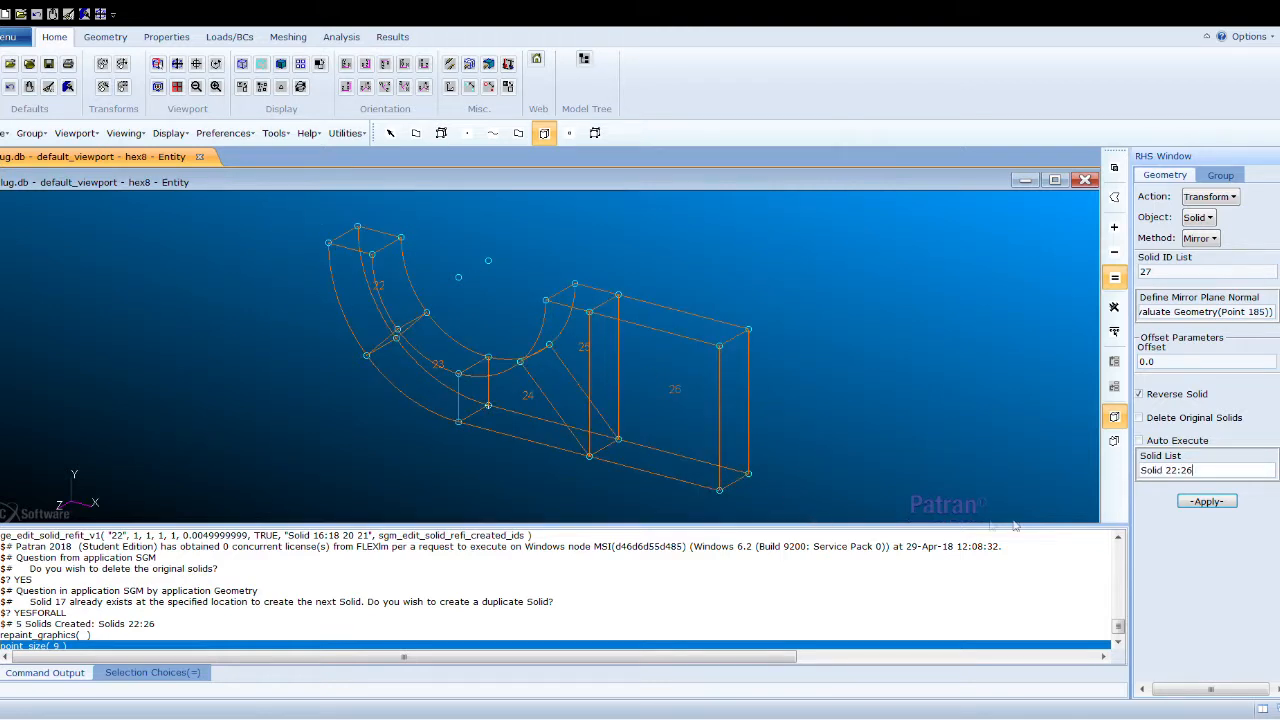
left_click(1193, 506)
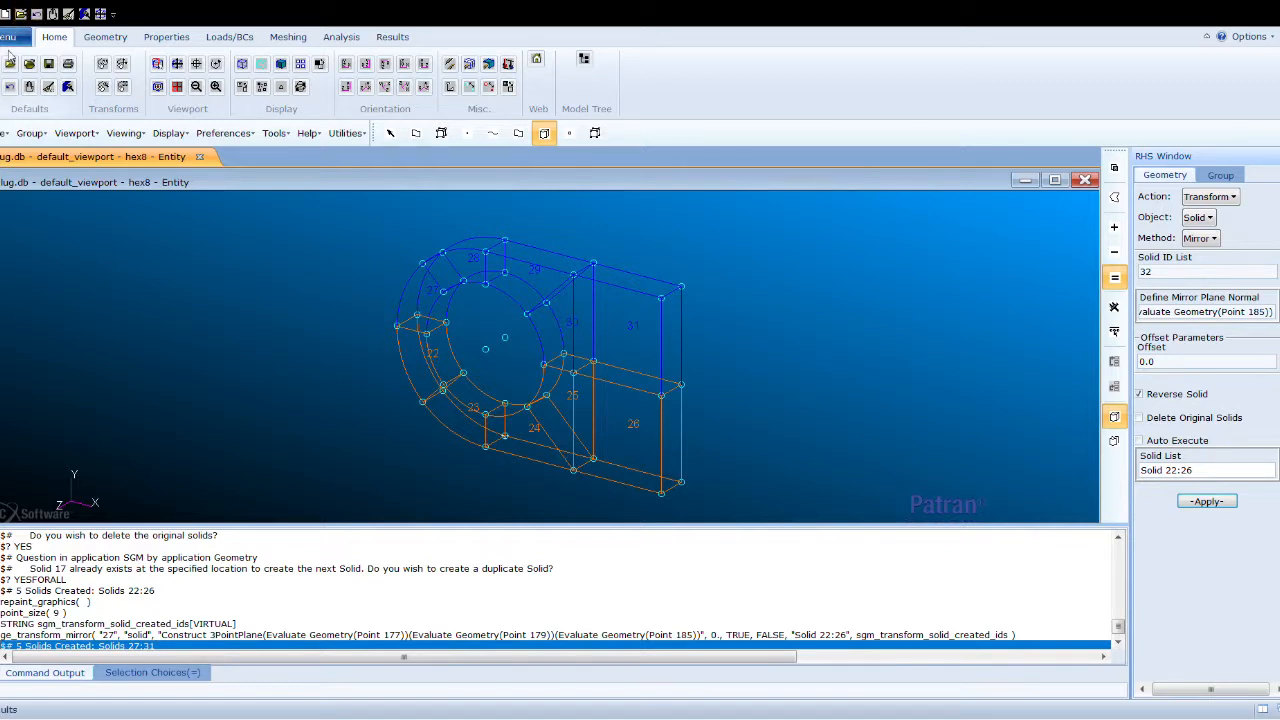
- Create the group hex20 as the current group and copy Solids 22:31 into it with a translation of <15 0 0>
left_click(88, 94)
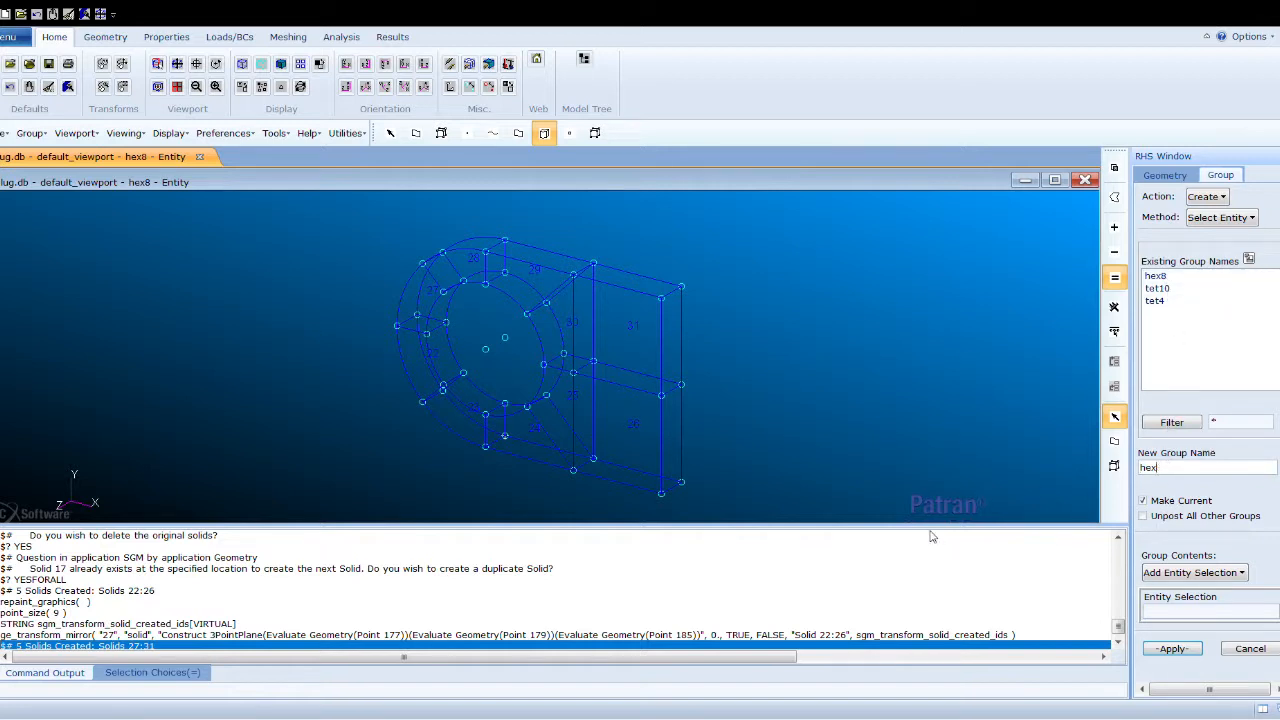
left_click(1175, 650)
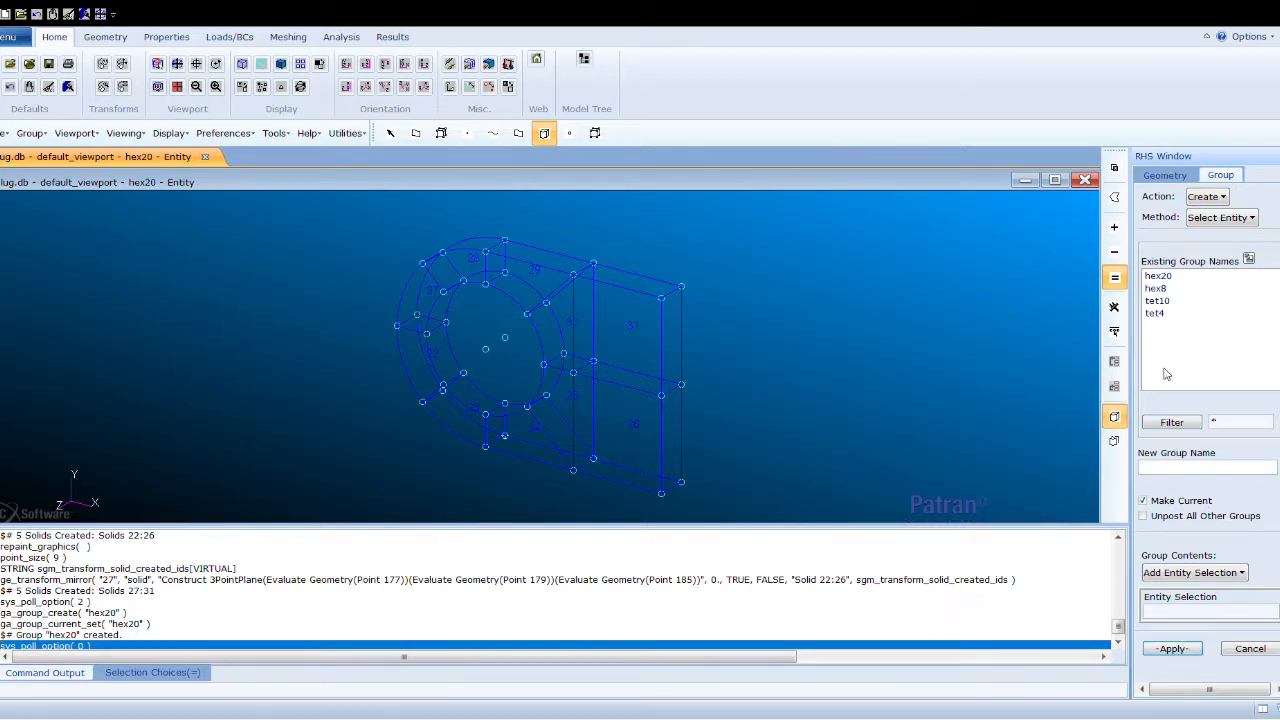
left_click(1165, 175)
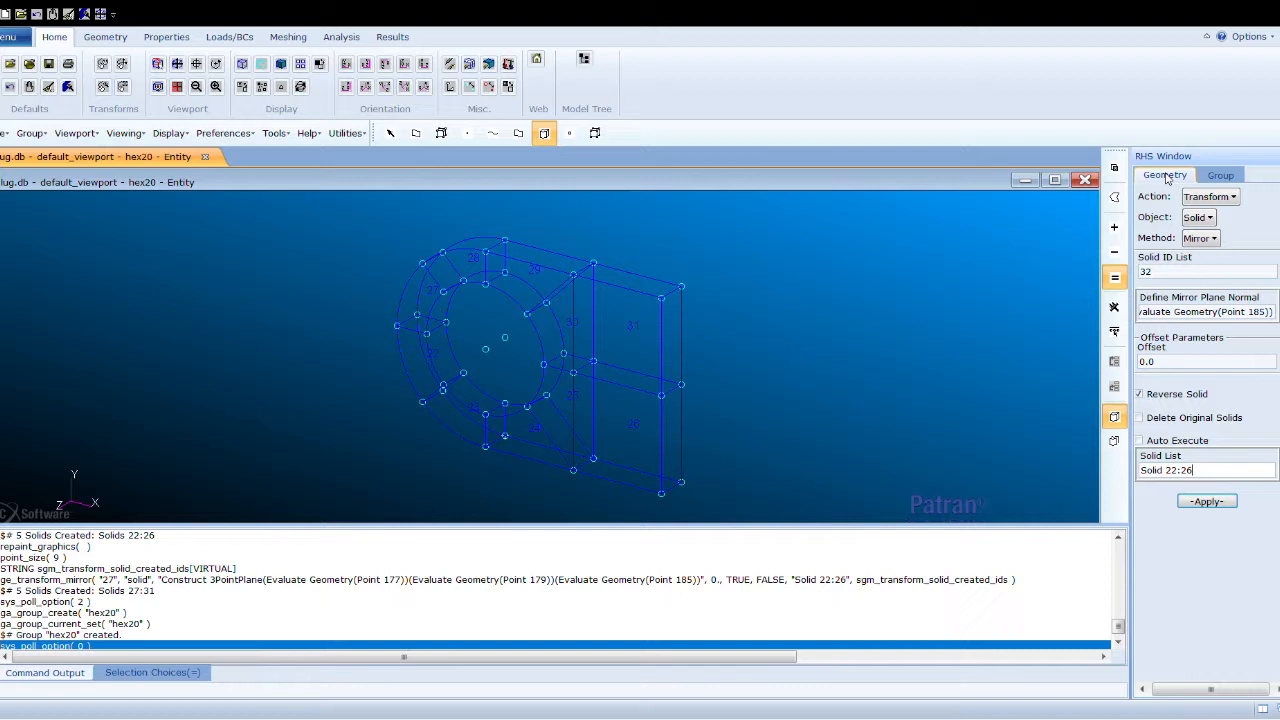
left_click(1204, 238)
left_click(1213, 259)
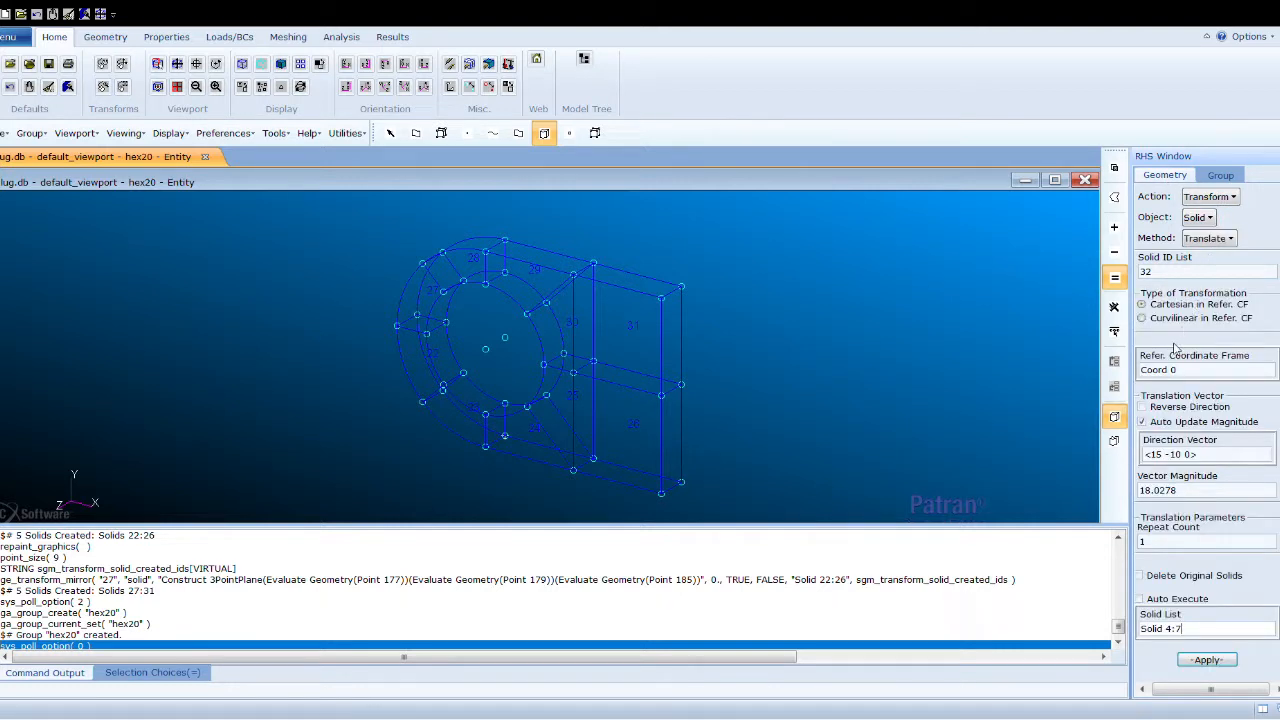
left_click(1177, 455)
key("BackSpace")
key("BackSpace")
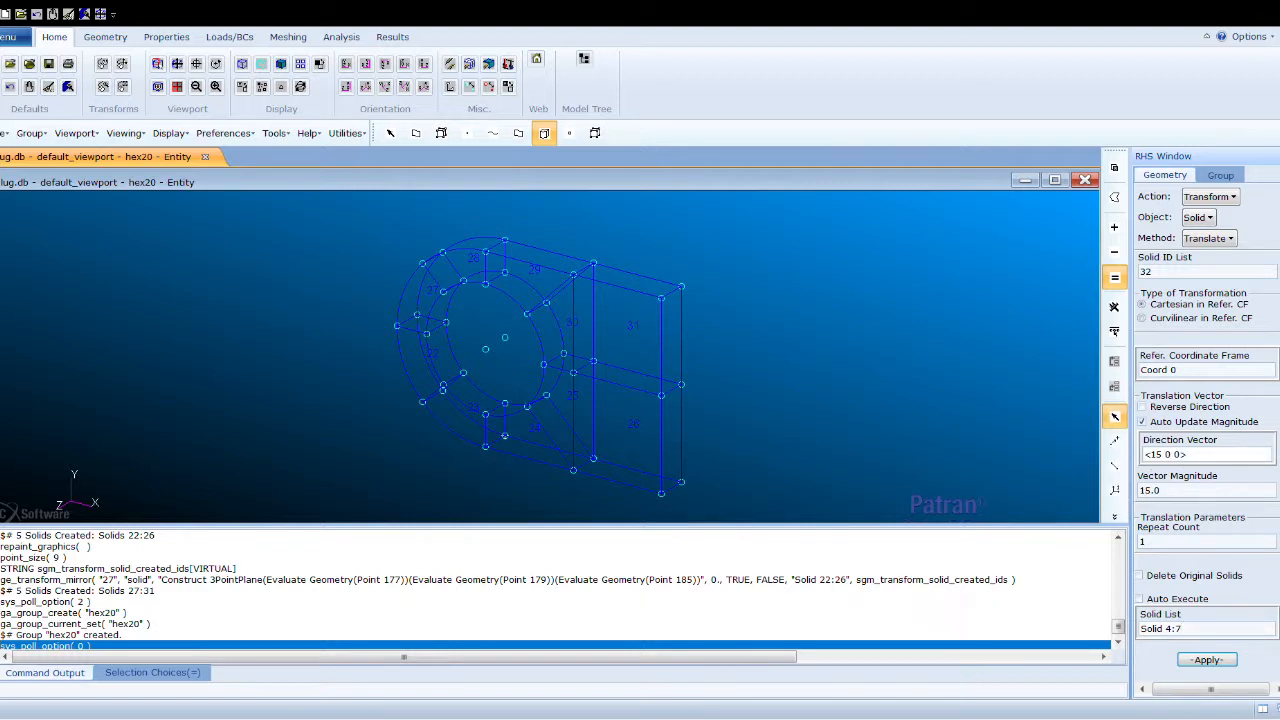
left_click(1214, 626)
key("BackSpace")
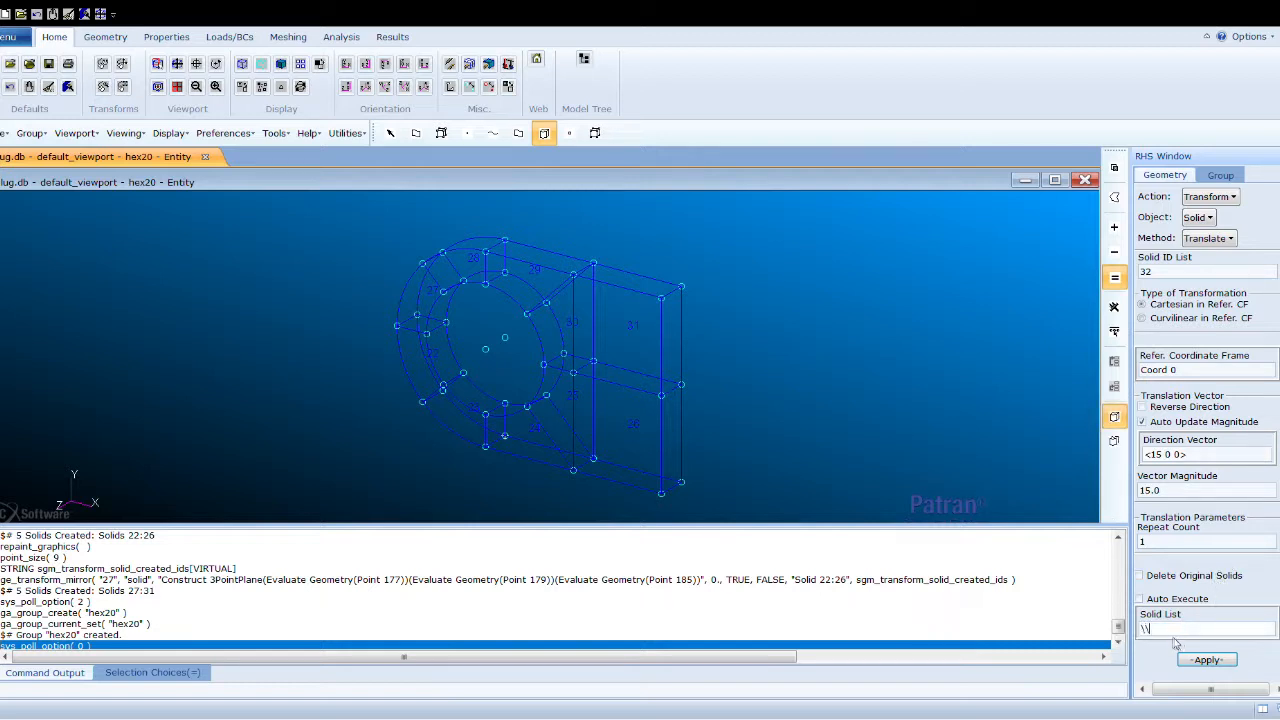
left_click_drag(377, 204, 758, 545)
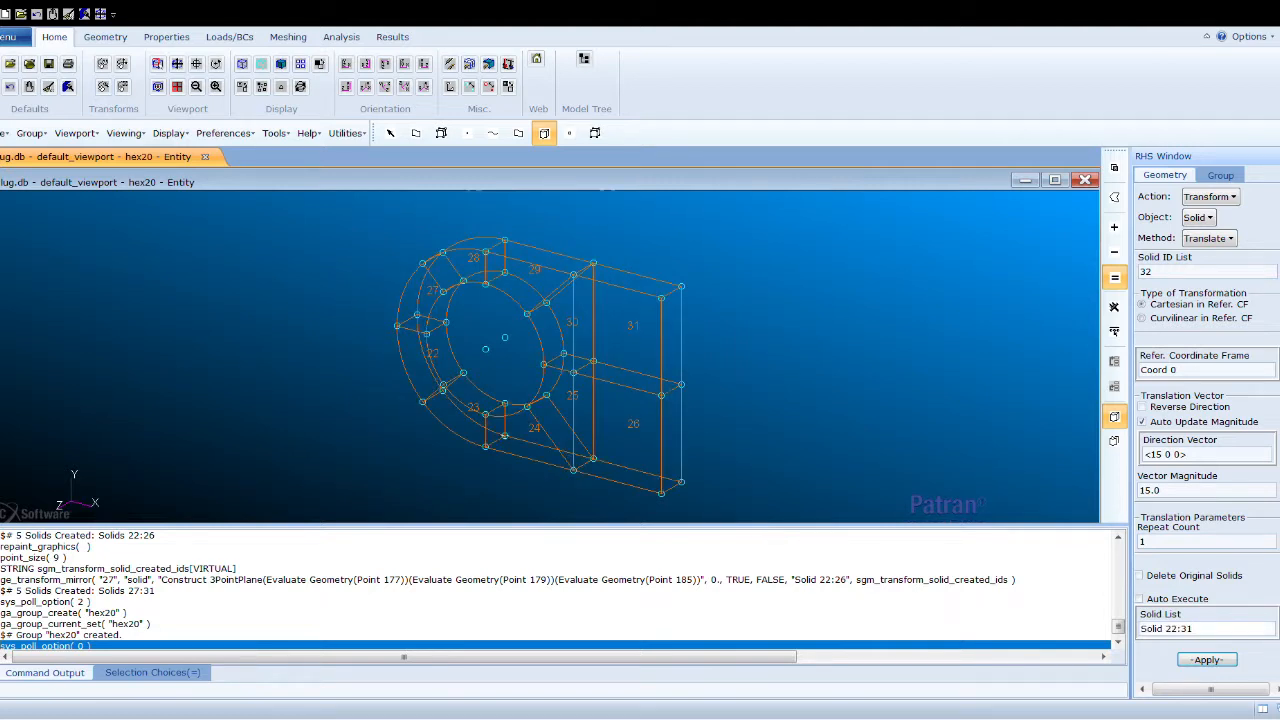
left_click(1207, 660)
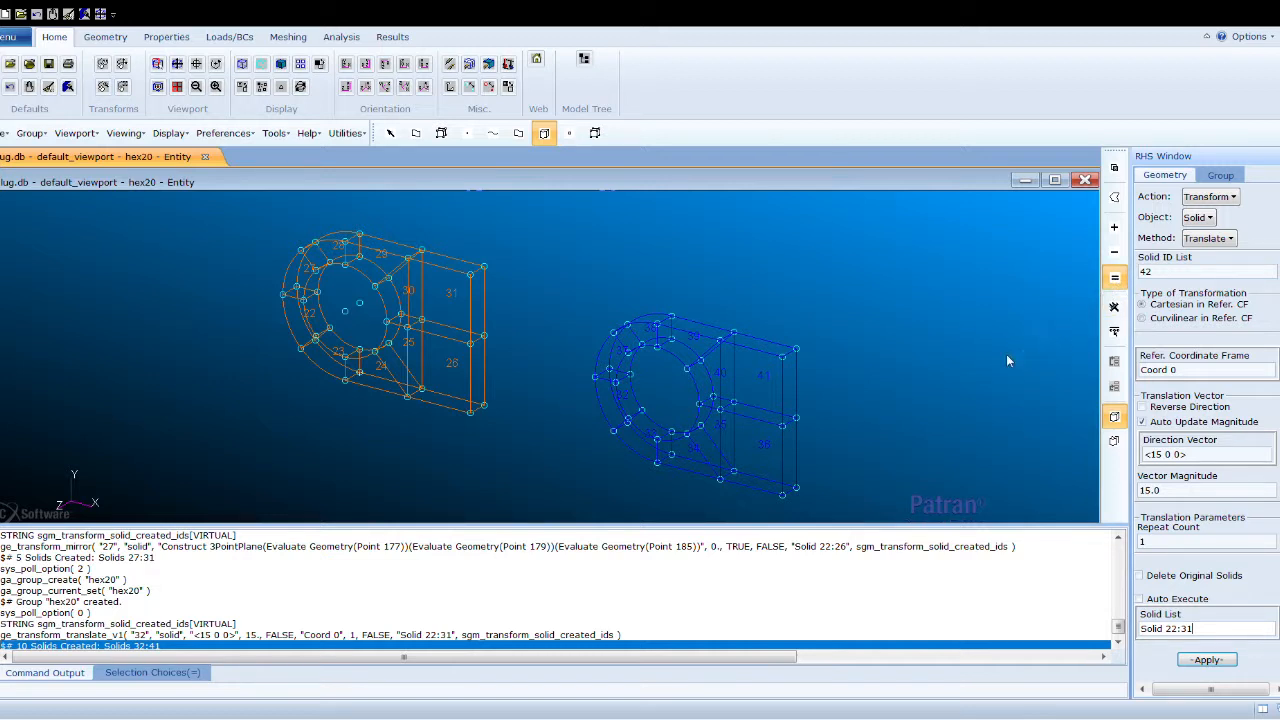
- Post the groups hex20, hex8, tet10 and tet4 together and view all the lug copies from the front, fitted to the viewport
left_click(1220, 175)
left_click(1206, 196)
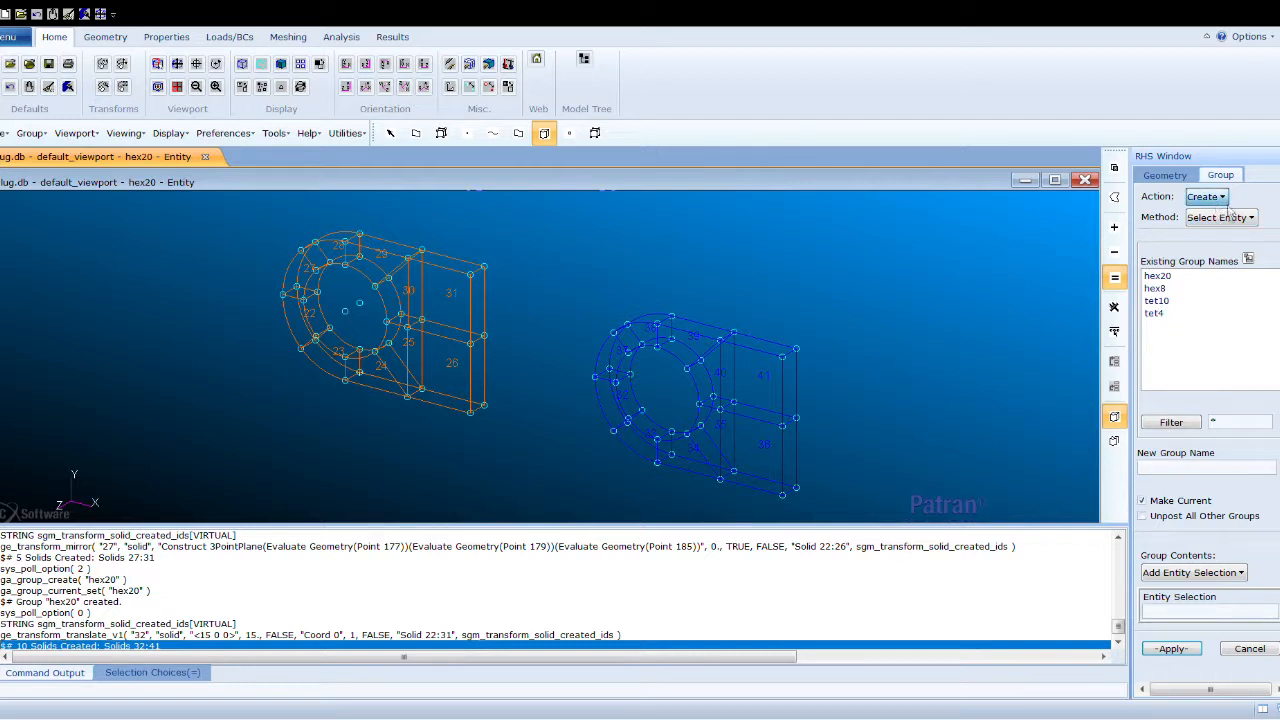
left_click(1220, 237)
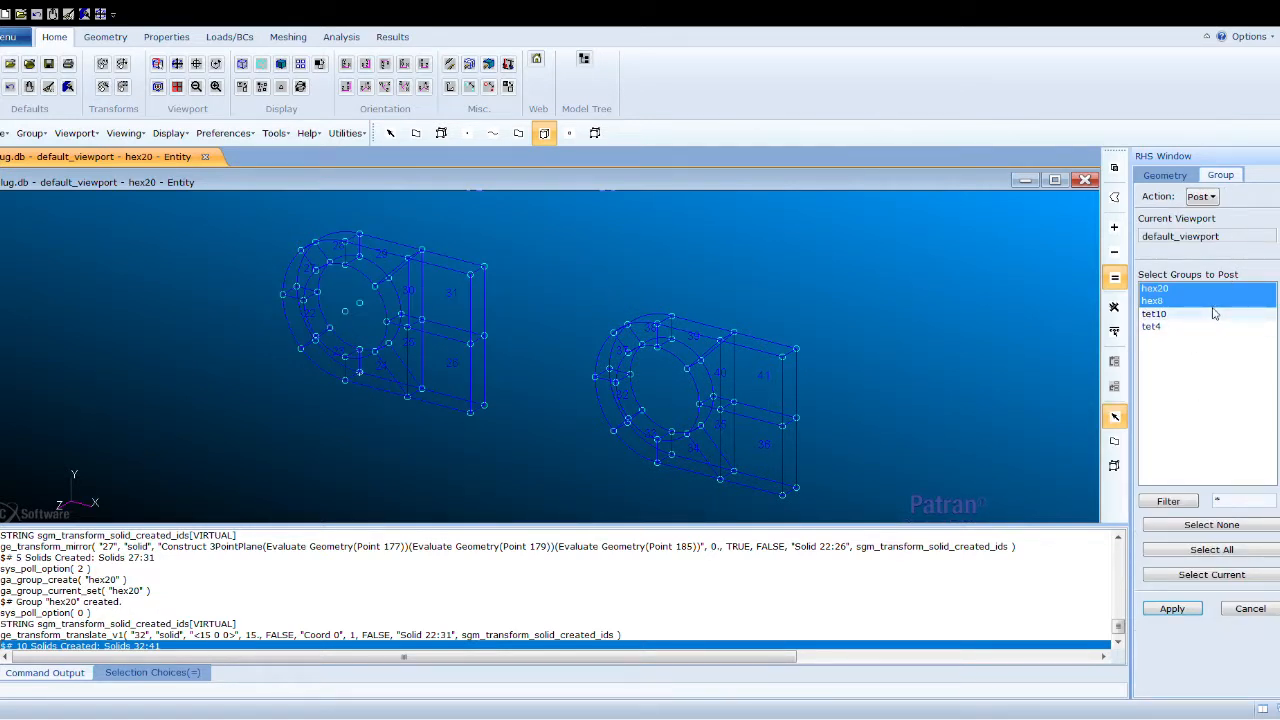
left_click(1175, 551)
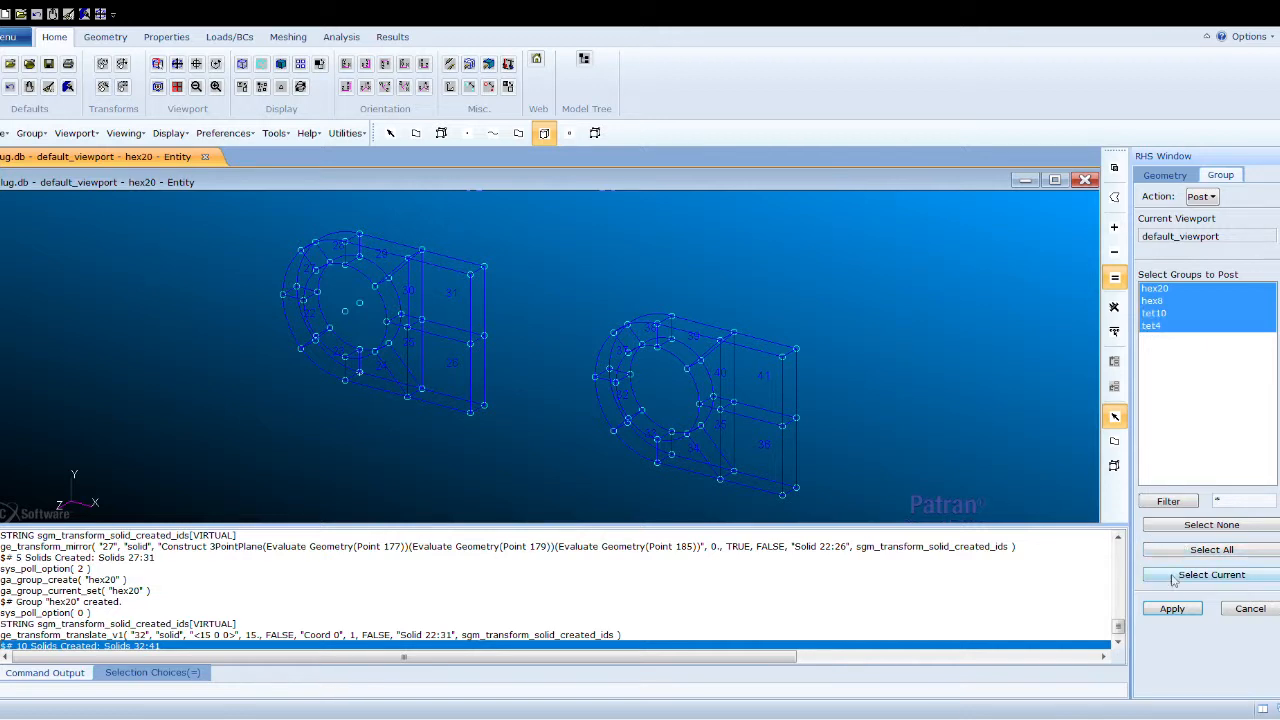
left_click(1172, 608)
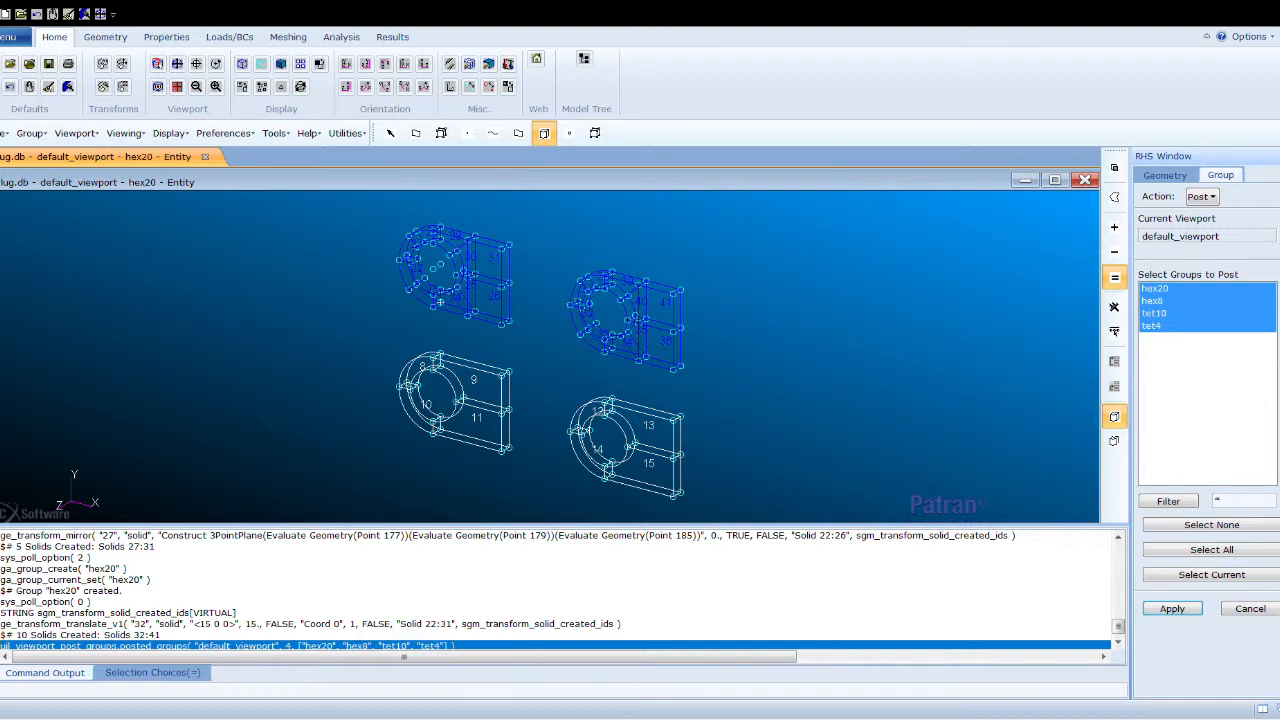
left_click(347, 65)
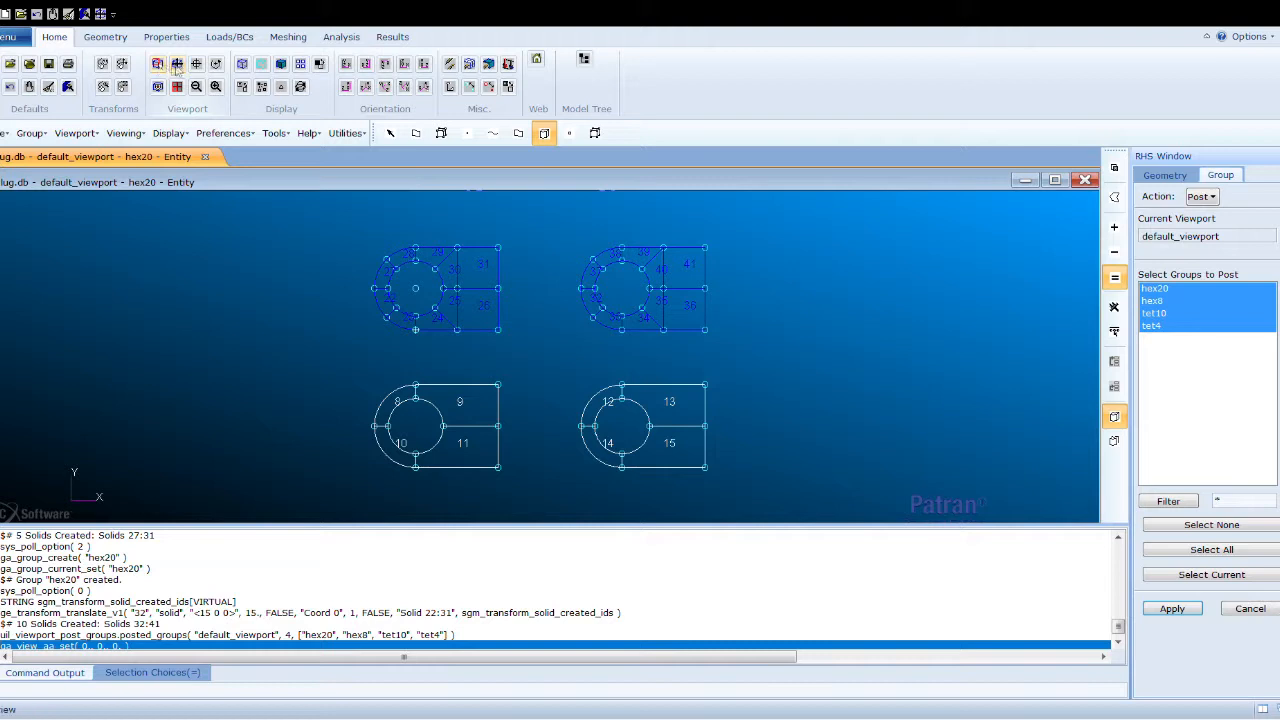
left_click(176, 66)
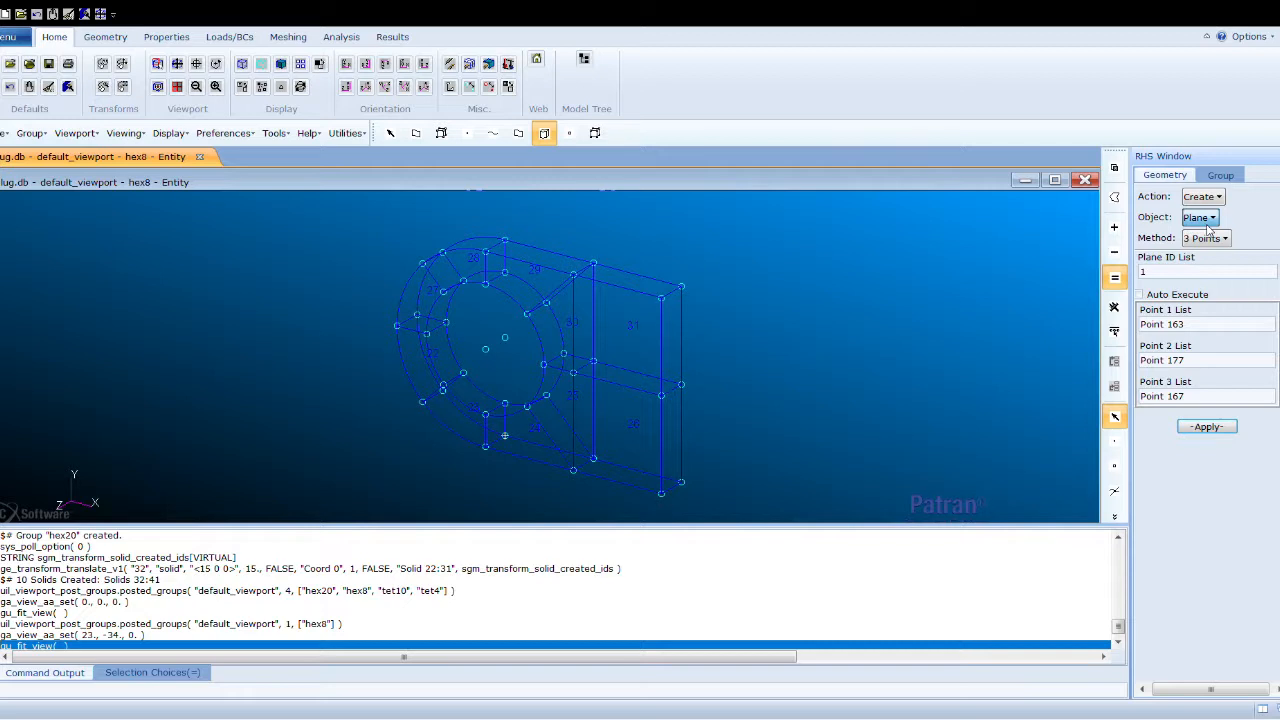
- Create a cylindrical 3-point coordinate frame with origin Point 150, axis 3 through Point 149 and Point 195 on plane 1-3, auto execute off
left_click(1231, 303)
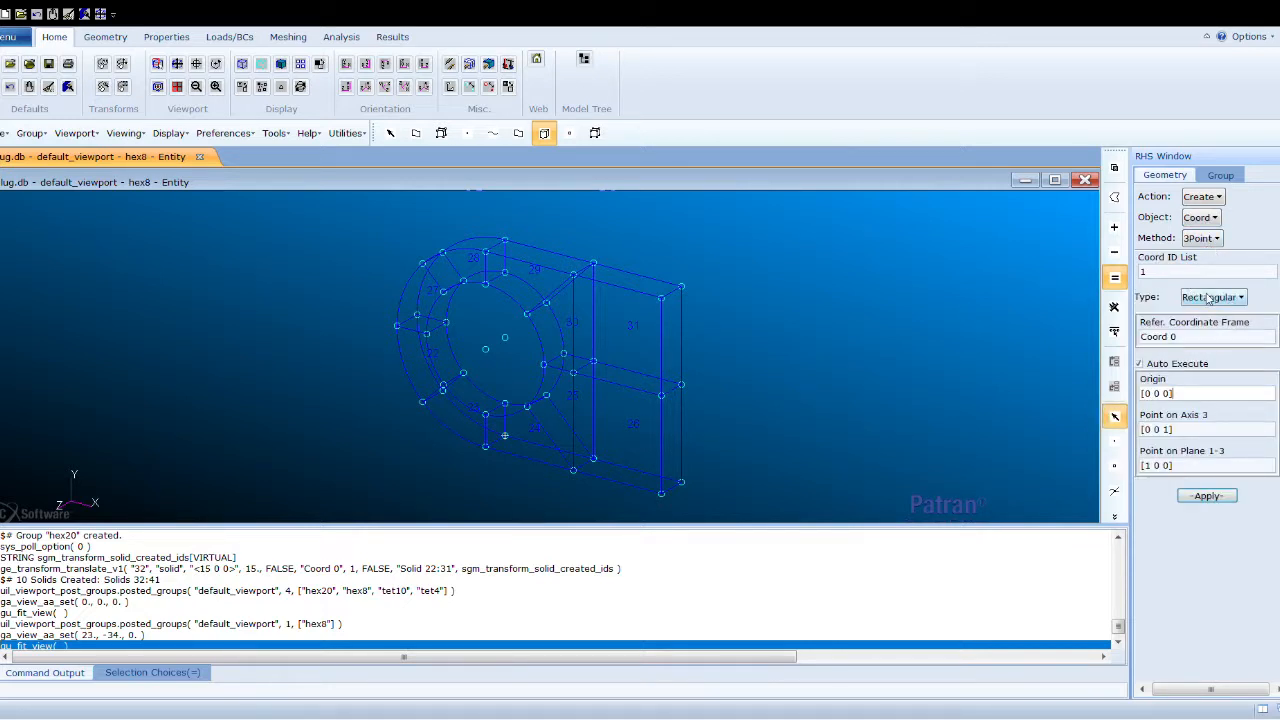
left_click(1219, 343)
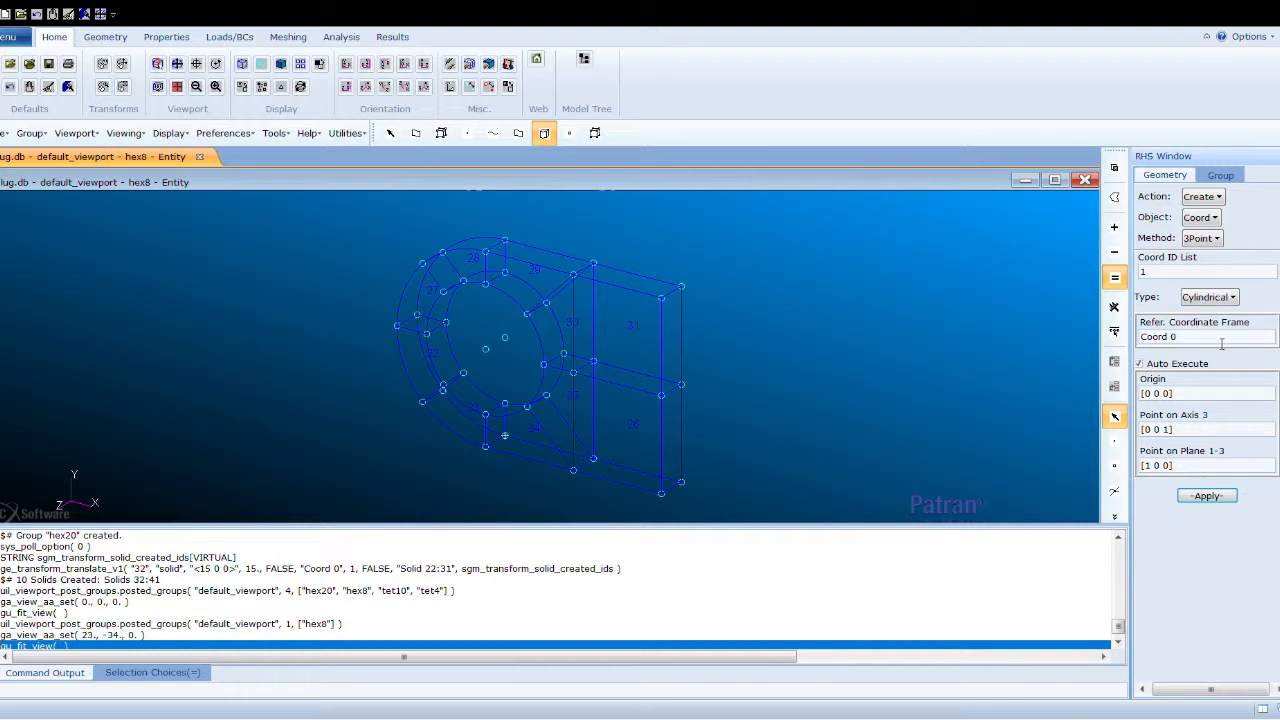
left_click(1139, 364)
left_click(1141, 393)
key("Delete")
left_click(1190, 429)
key("Delete")
left_click_drag(1185, 467, 1139, 467)
key("Delete")
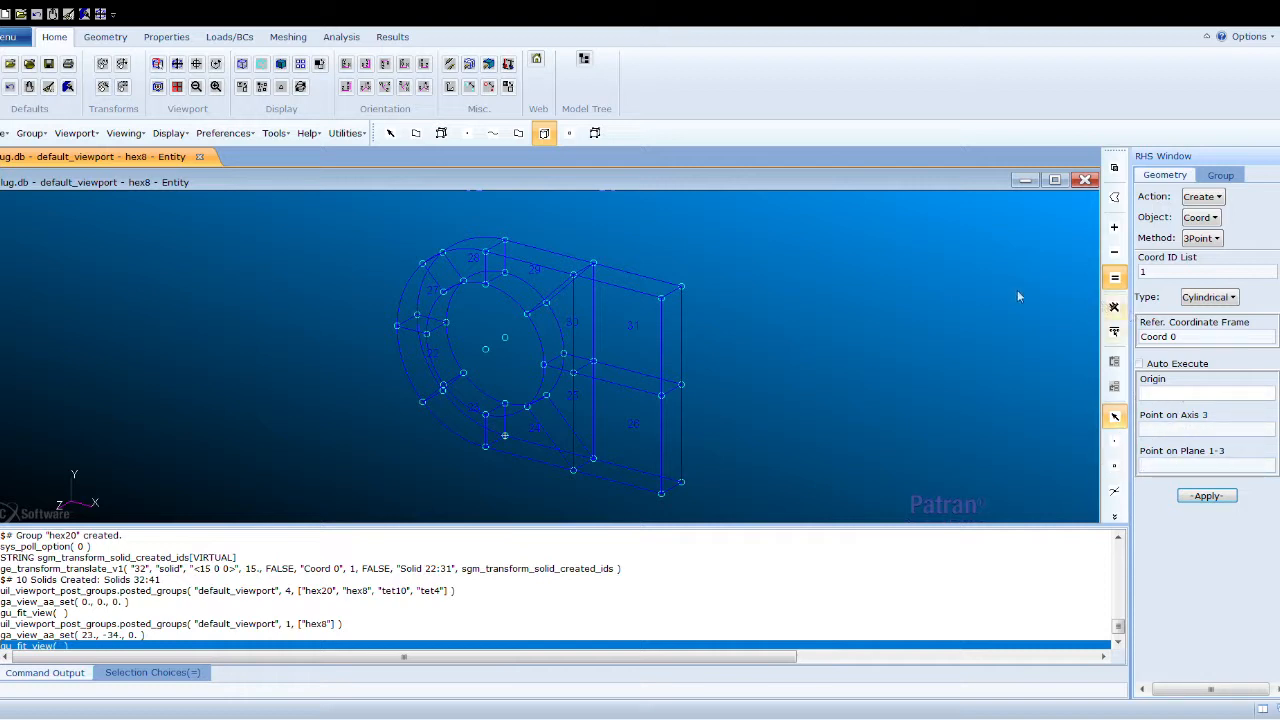
left_click(504, 338)
left_click(1228, 431)
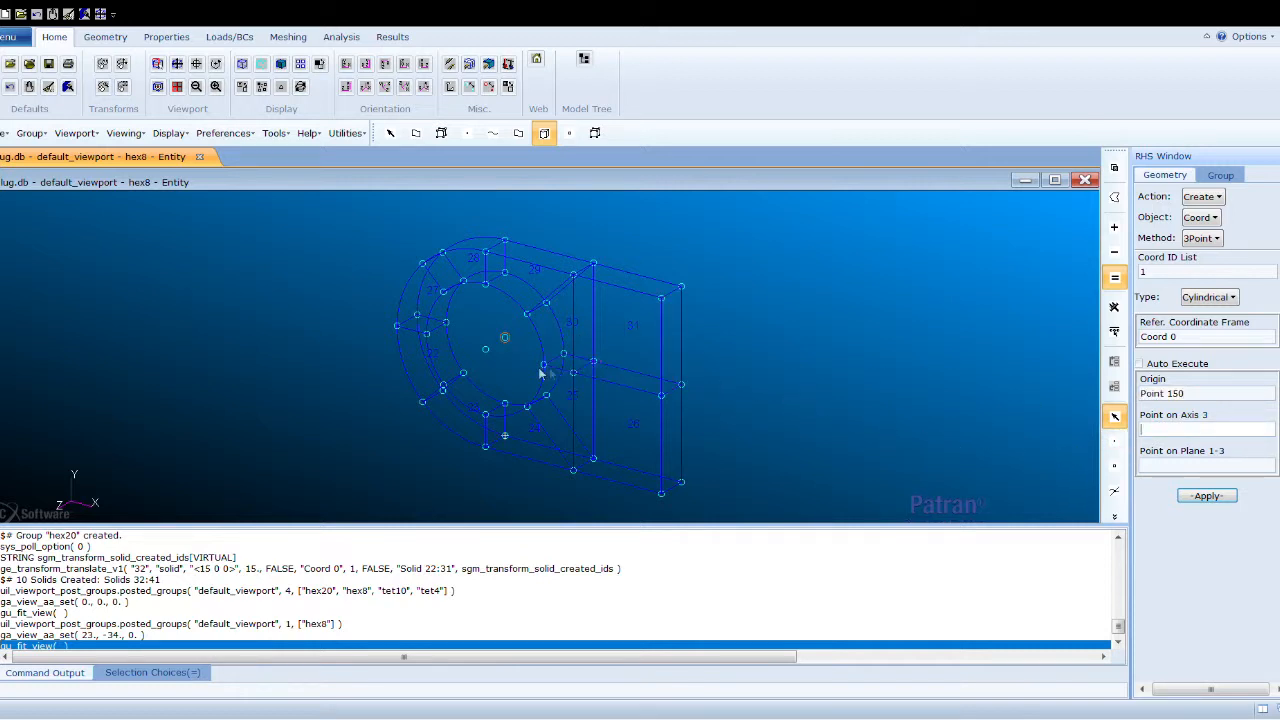
left_click(485, 351)
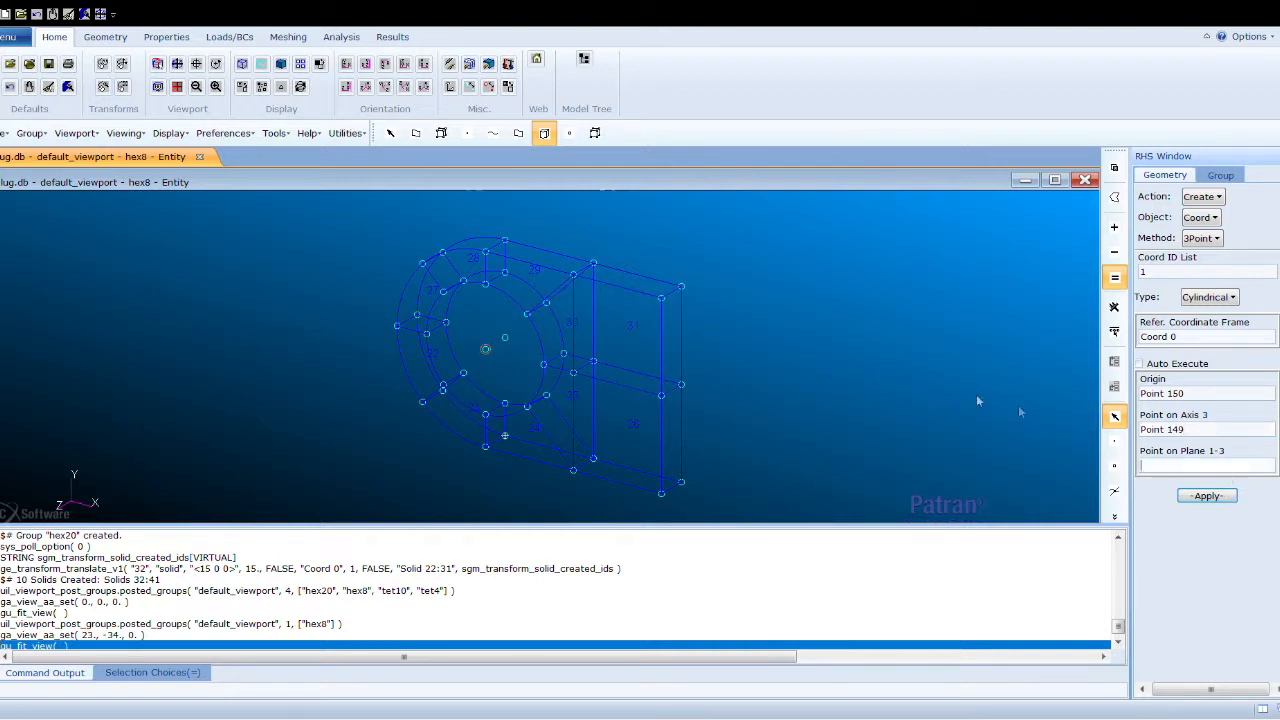
left_click(485, 284)
left_click(1197, 495)
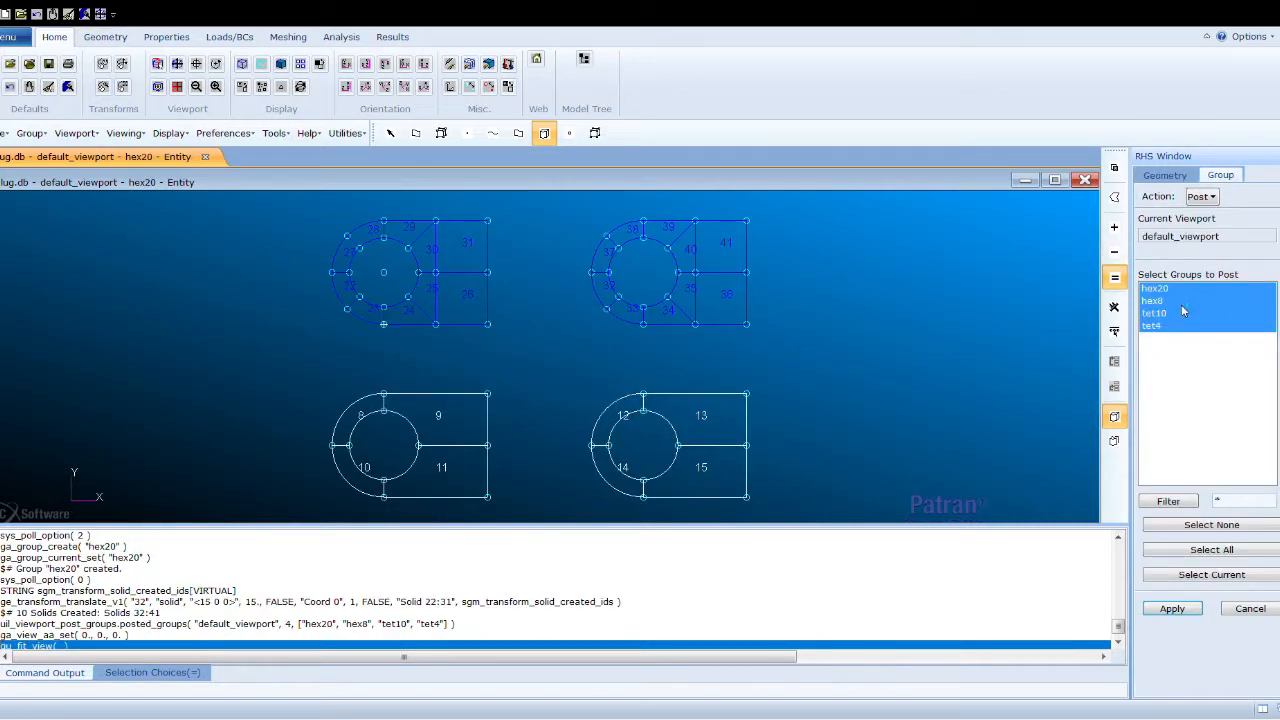
- Post only the group hex8 and show its lug in an isometric view fitted to the viewport
left_click(1180, 301)
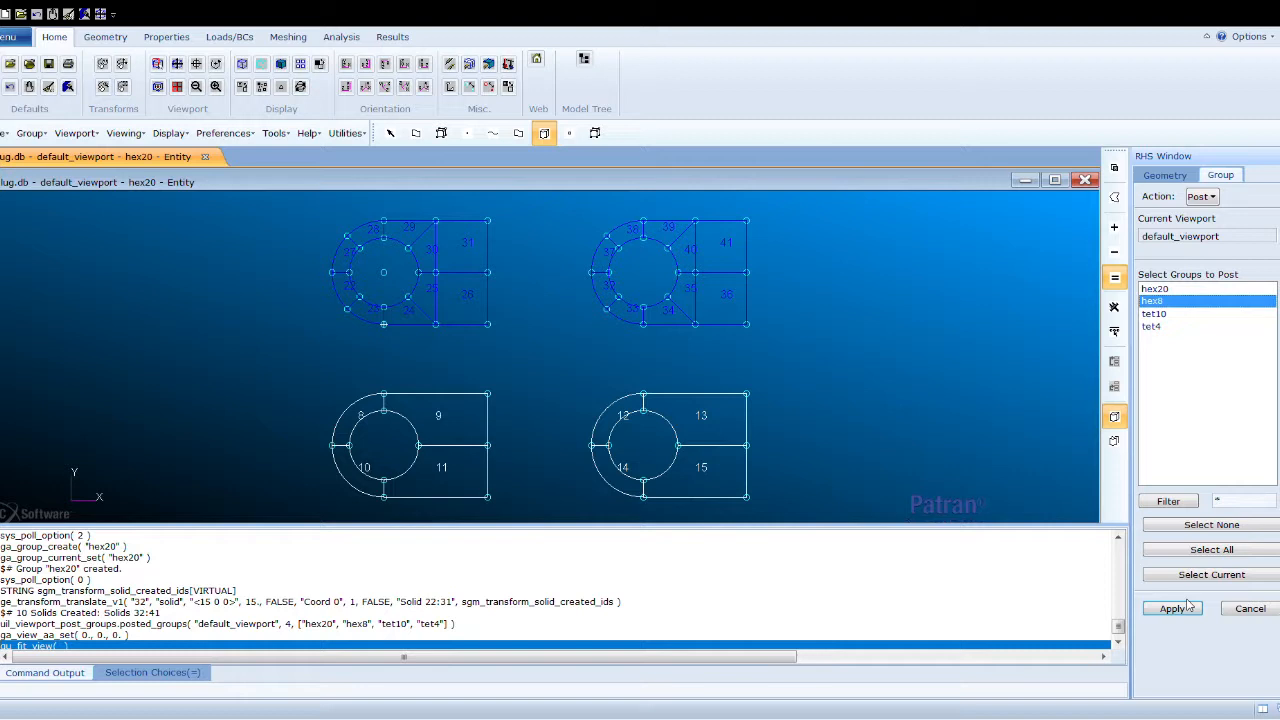
left_click(1172, 609)
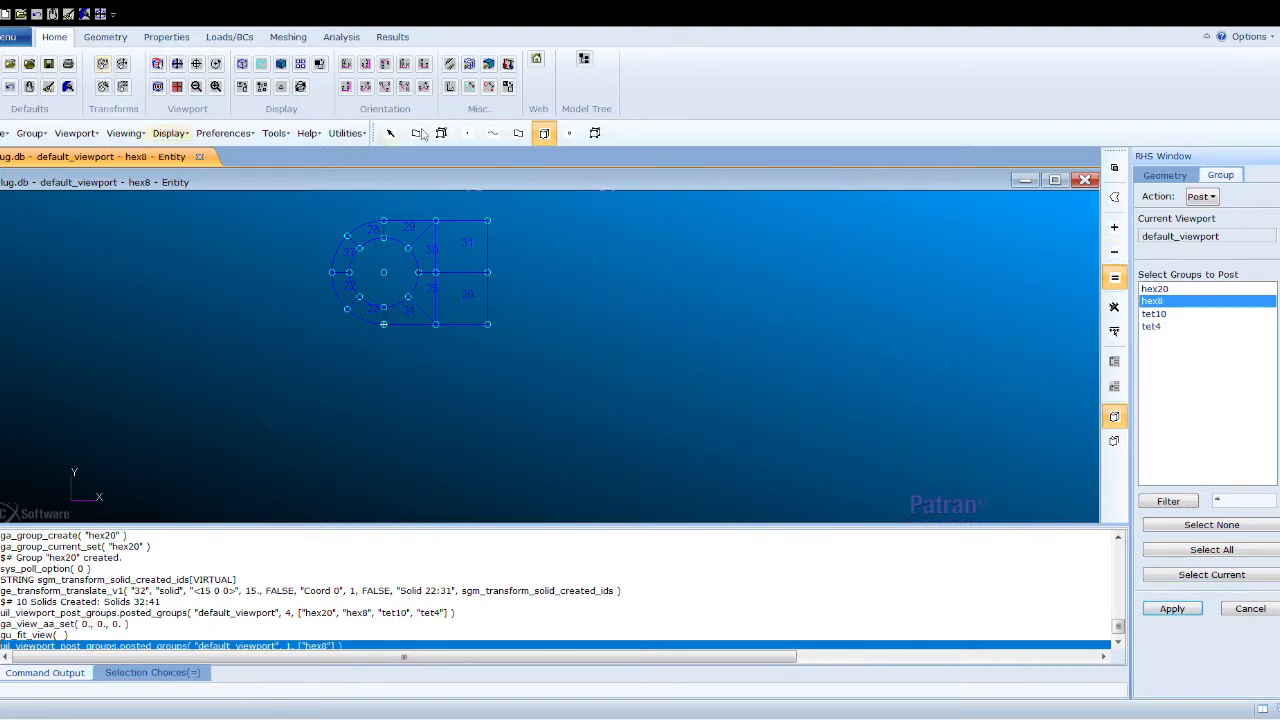
left_click(367, 87)
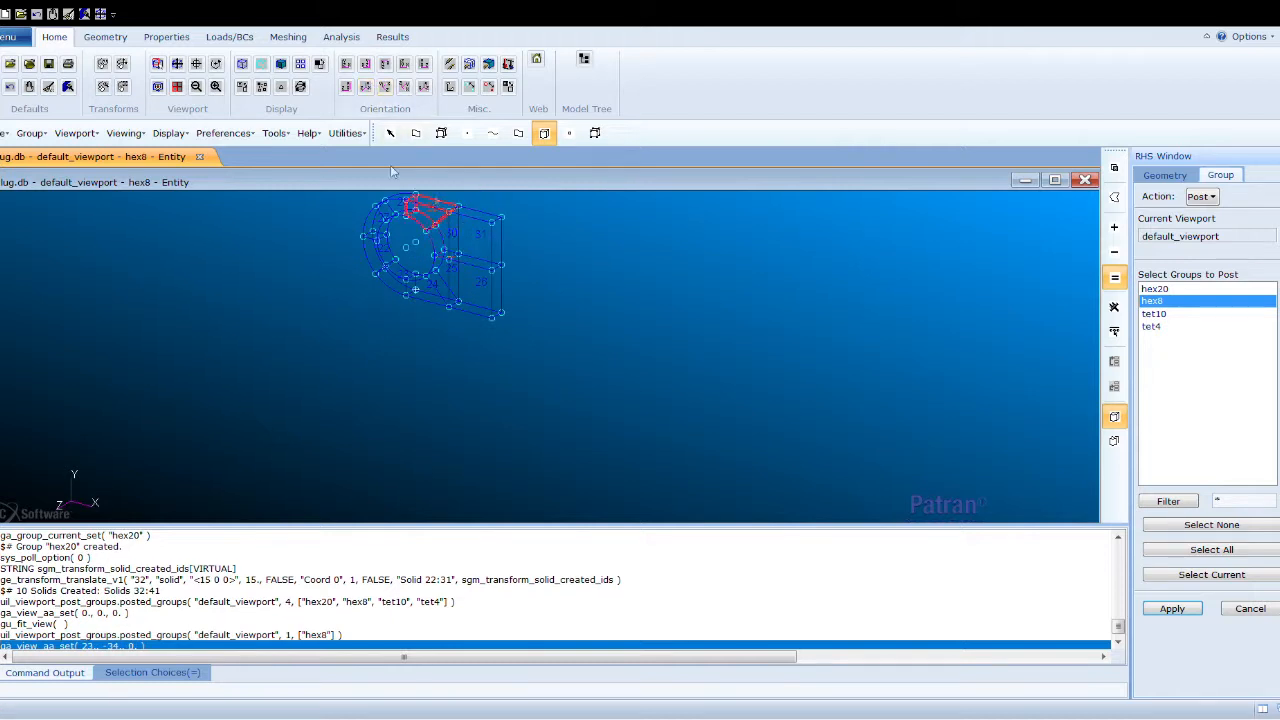
left_click(177, 64)
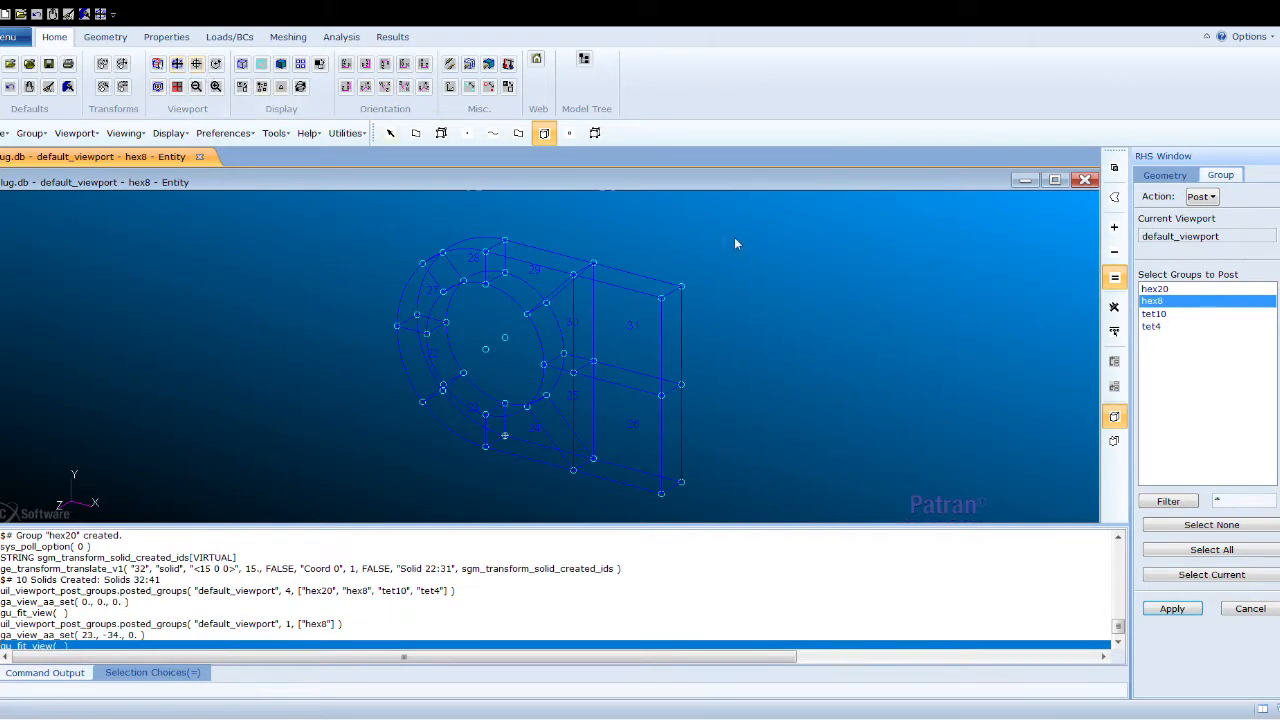
left_click(1168, 178)
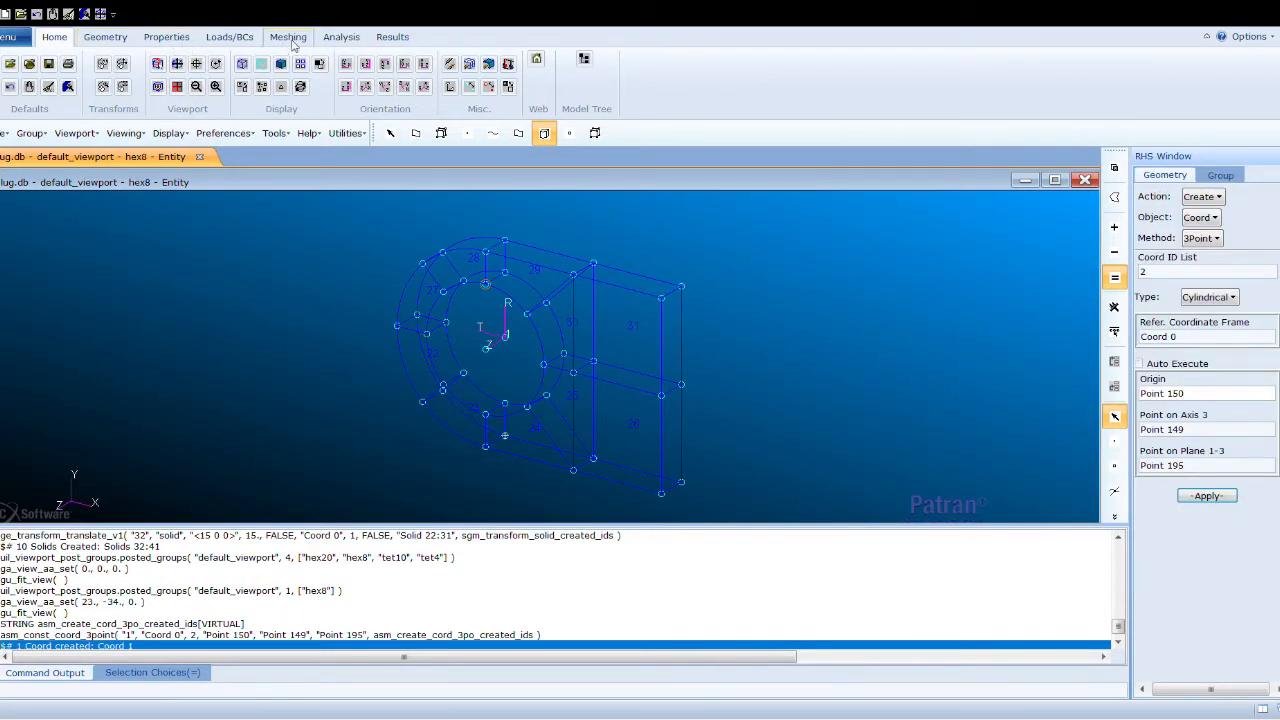
- Mesh Solids 22:31 with Hex8 elements using IsoMesh and the automatically calculated global edge length
left_click(288, 37)
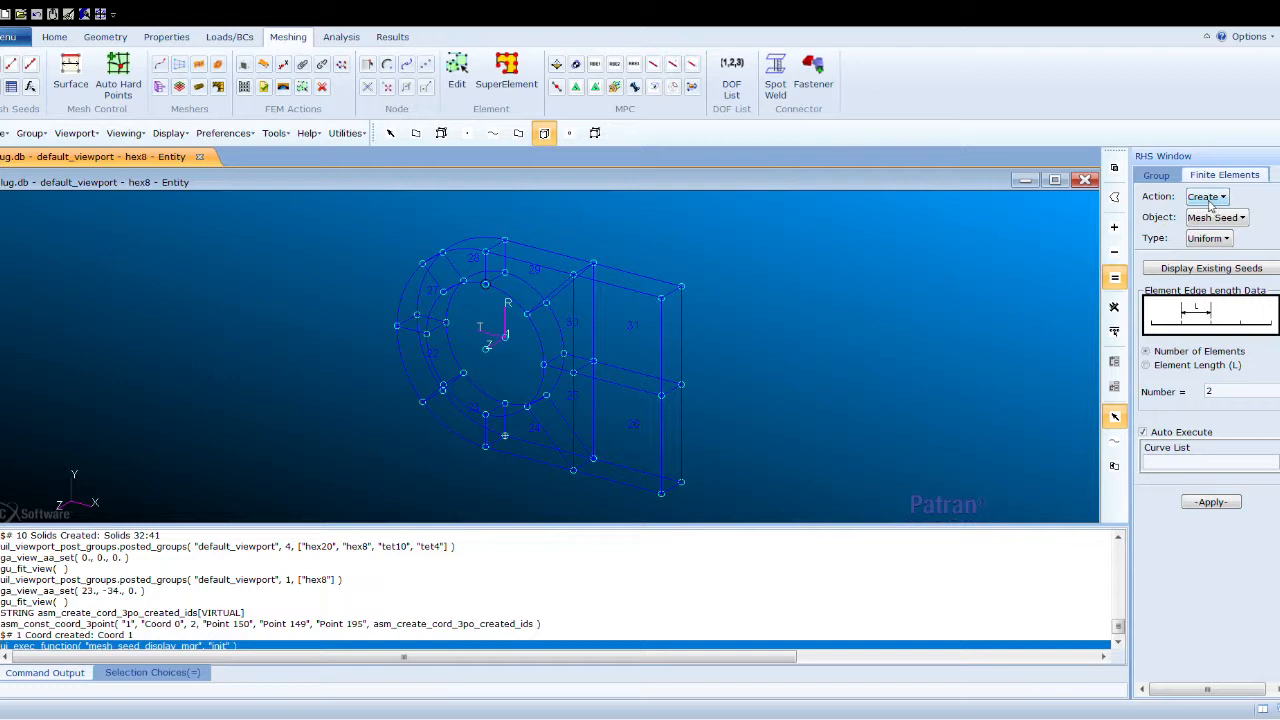
left_click(1227, 271)
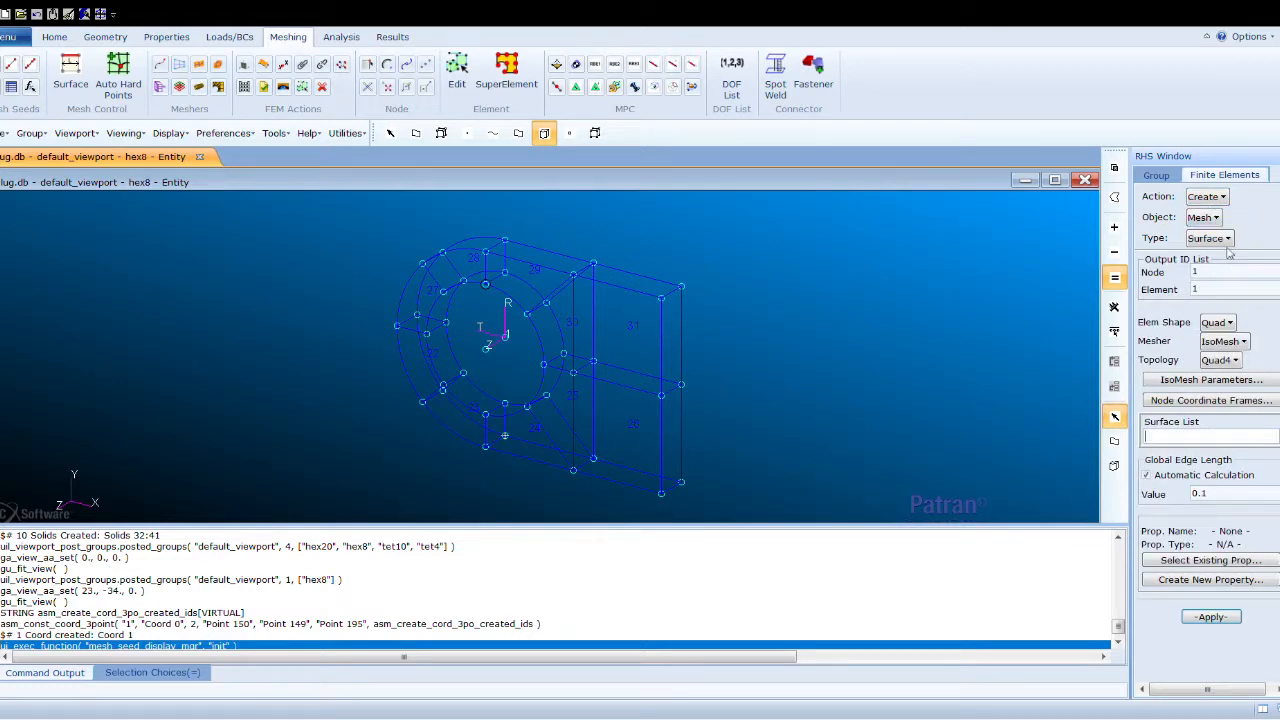
left_click(1217, 313)
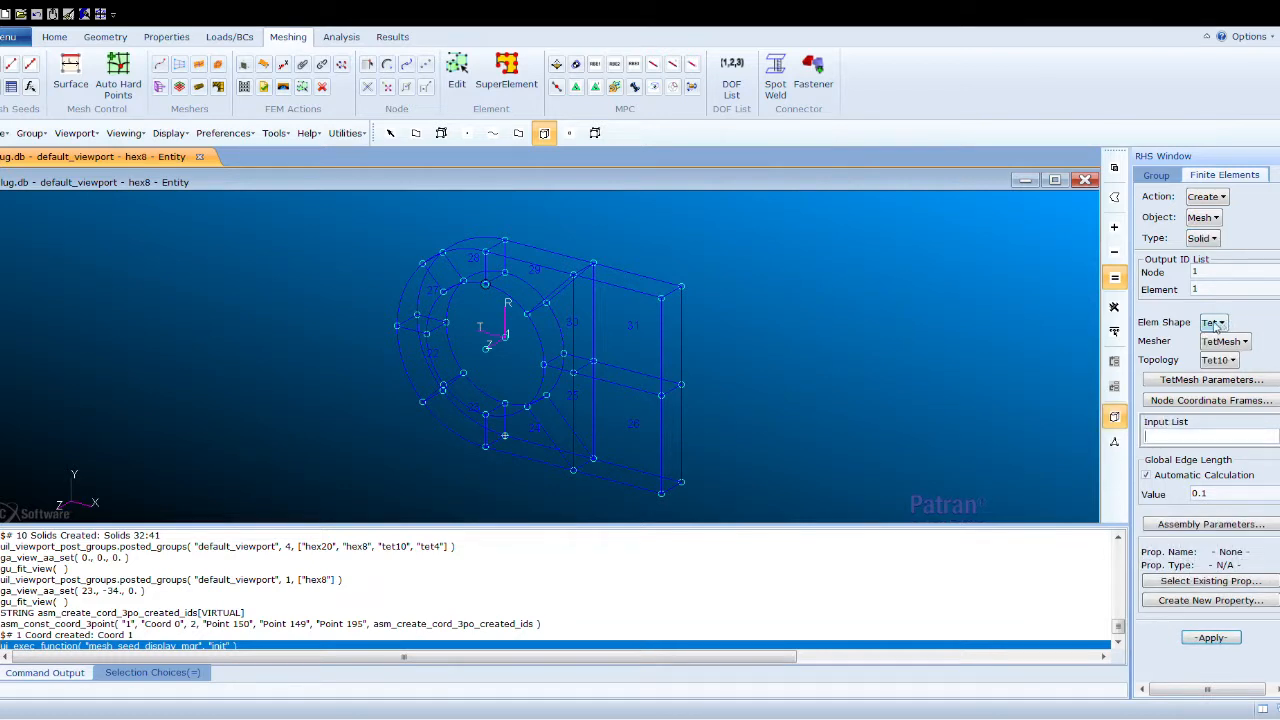
left_click(1215, 325)
left_click(1230, 383)
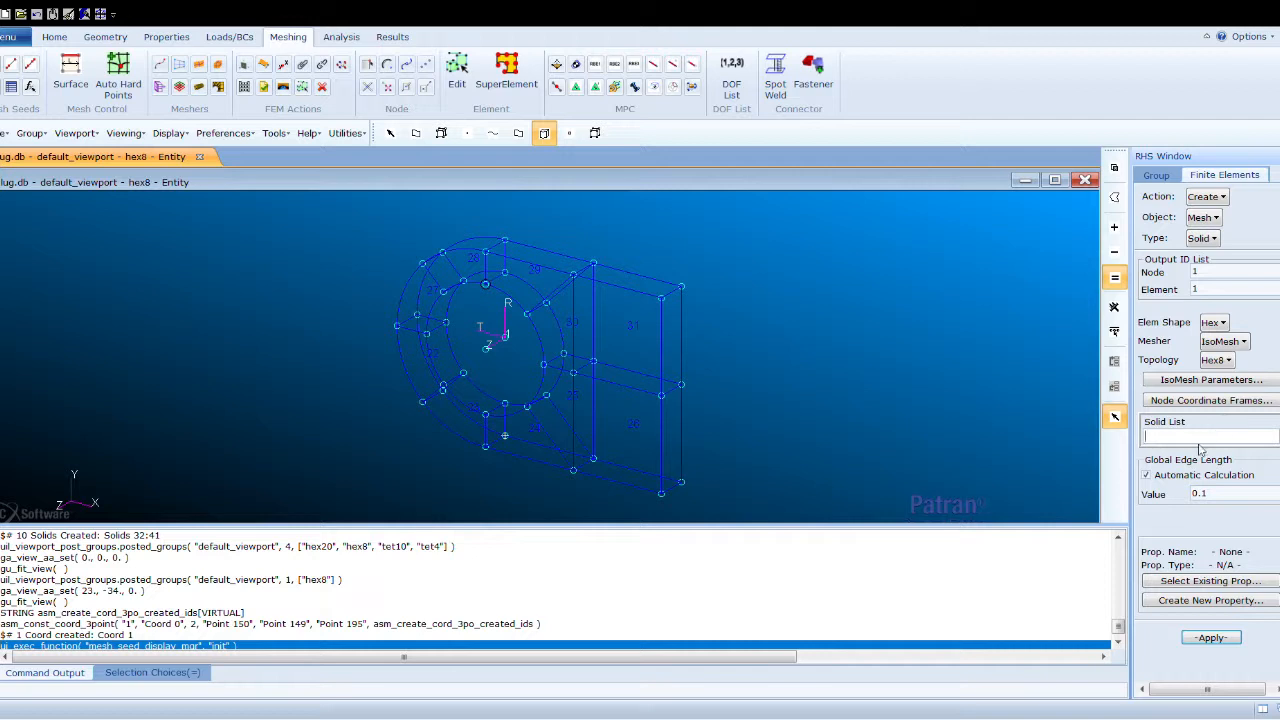
left_click_drag(361, 206, 776, 528)
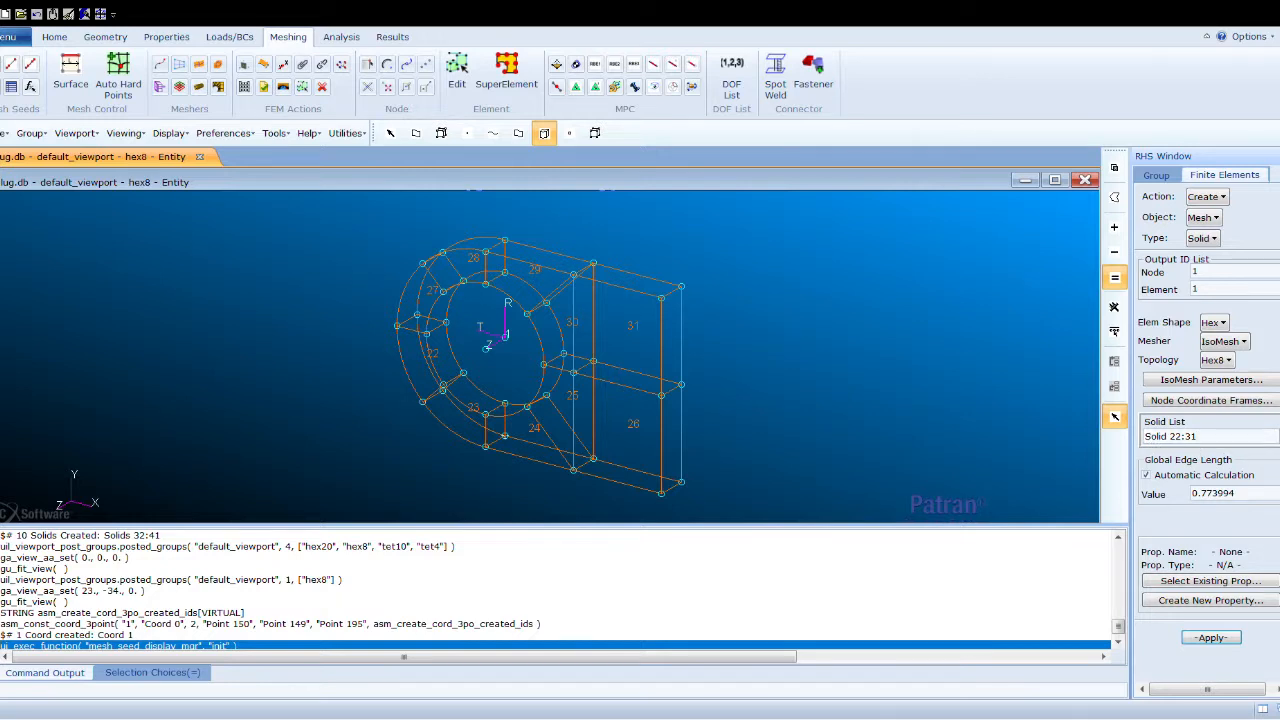
scroll(1210, 494, "down", 3)
scroll(1210, 494, "up", 3)
scroll(1210, 420, "down", 5)
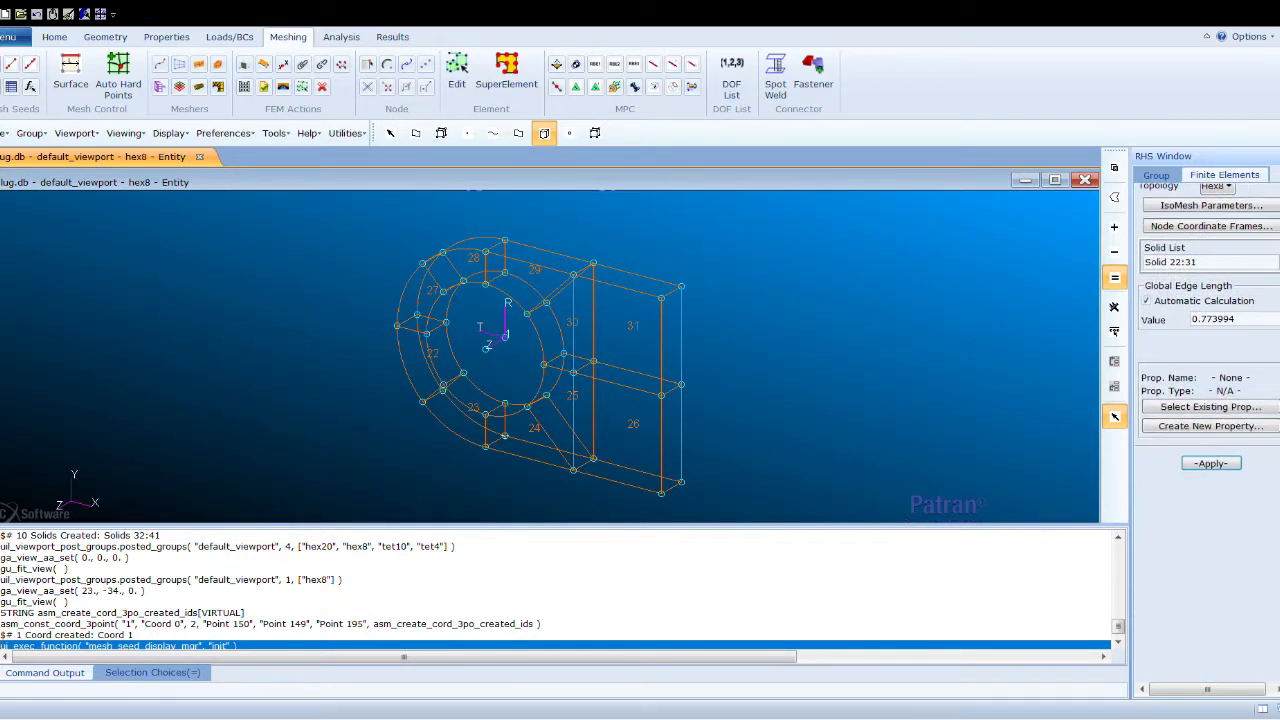
left_click(1195, 465)
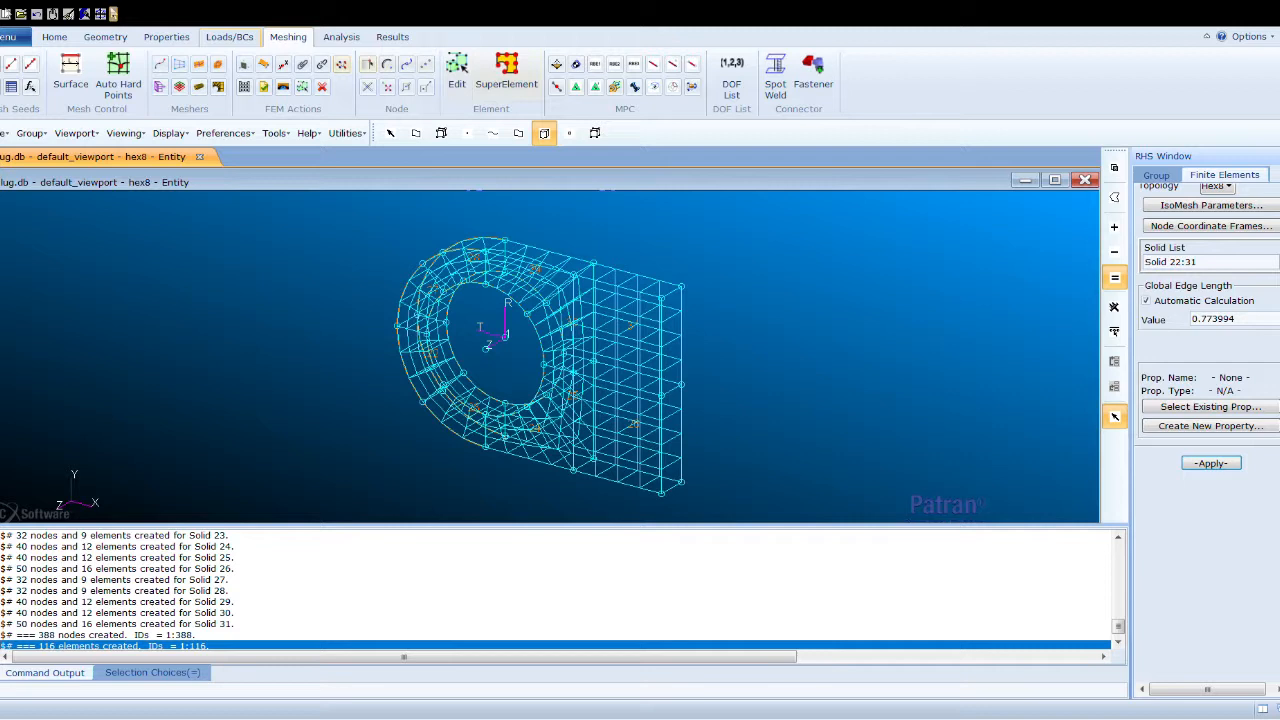
- Set the point size to 1 and the node size to 9, and inspect the nodes of the hex8 mesh
left_click(54, 37)
left_click(470, 88)
left_click(470, 88)
left_click(470, 88)
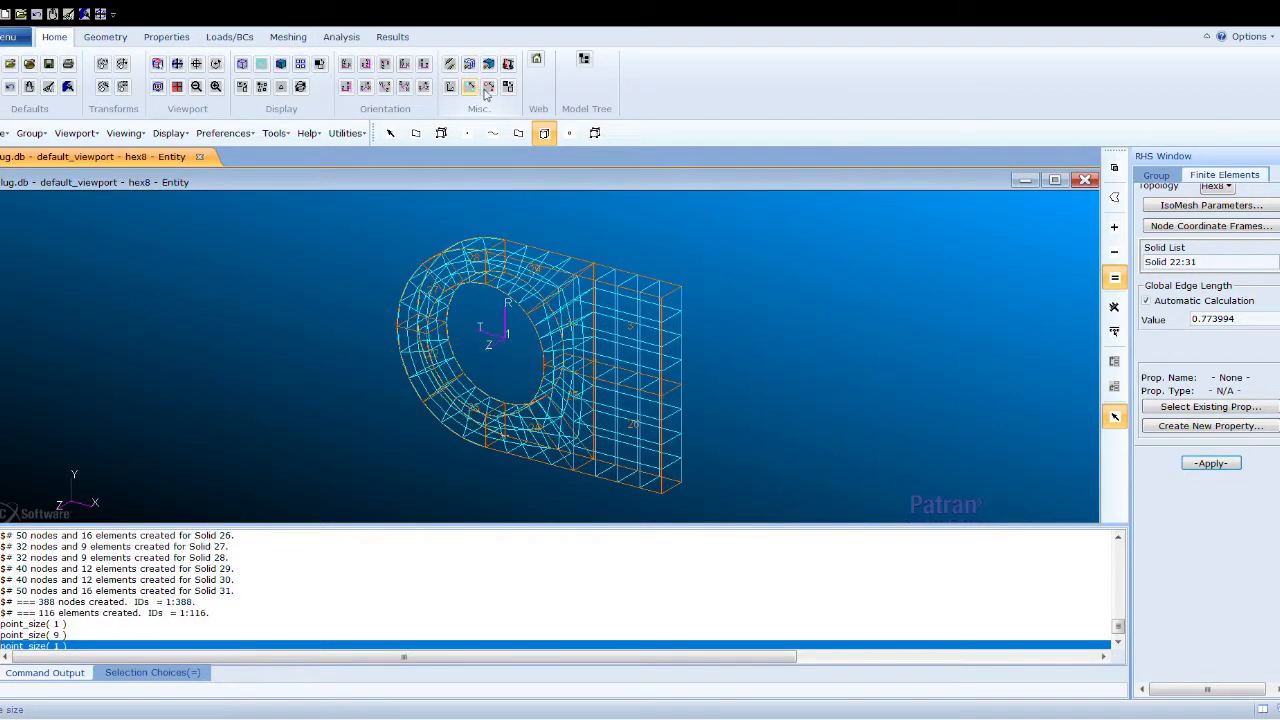
left_click(489, 88)
scroll(591, 346, "up", 5)
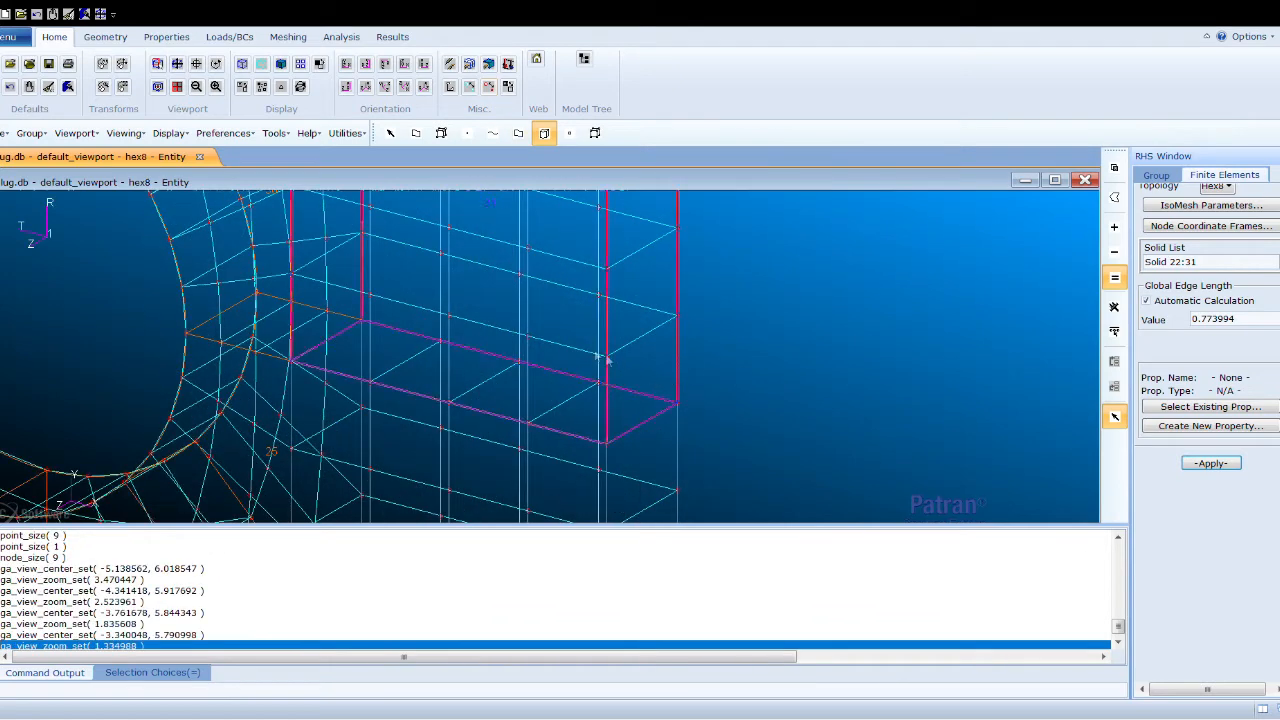
scroll(580, 351, "down", 3)
scroll(607, 343, "down", 1)
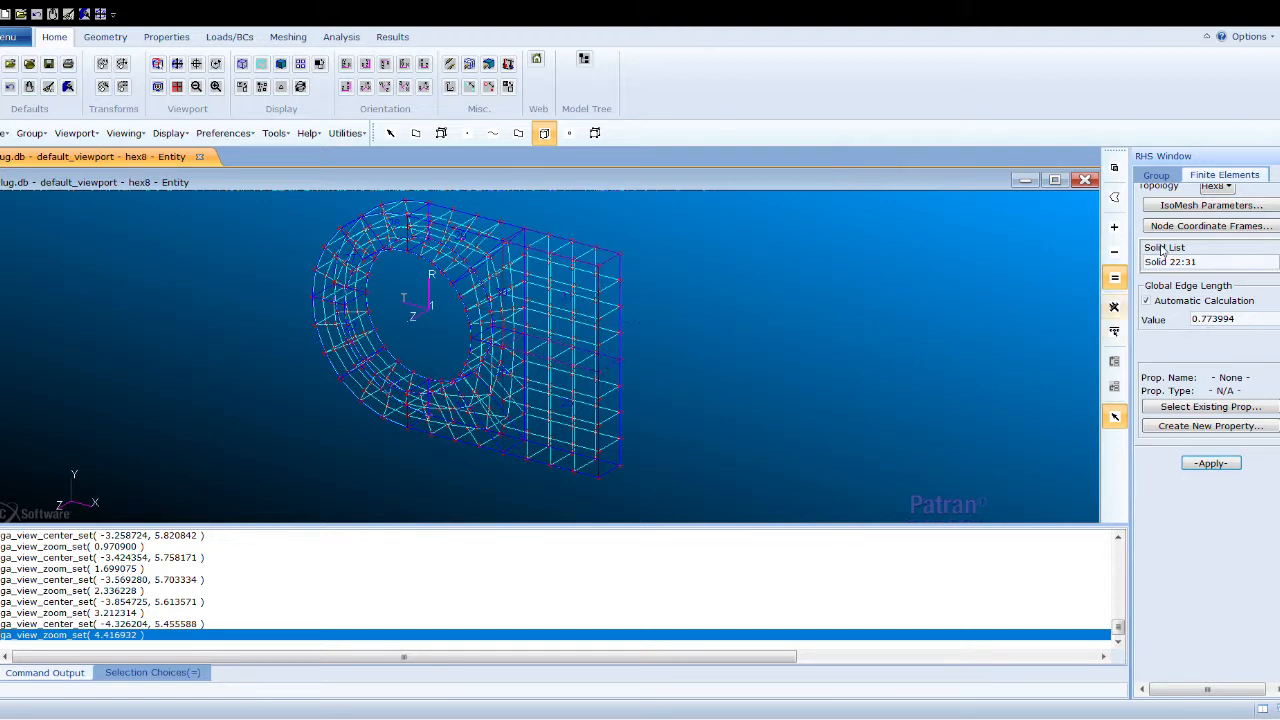
- Post only the group hex20 and fit the viewport
scroll(1278, 240, "up", 5)
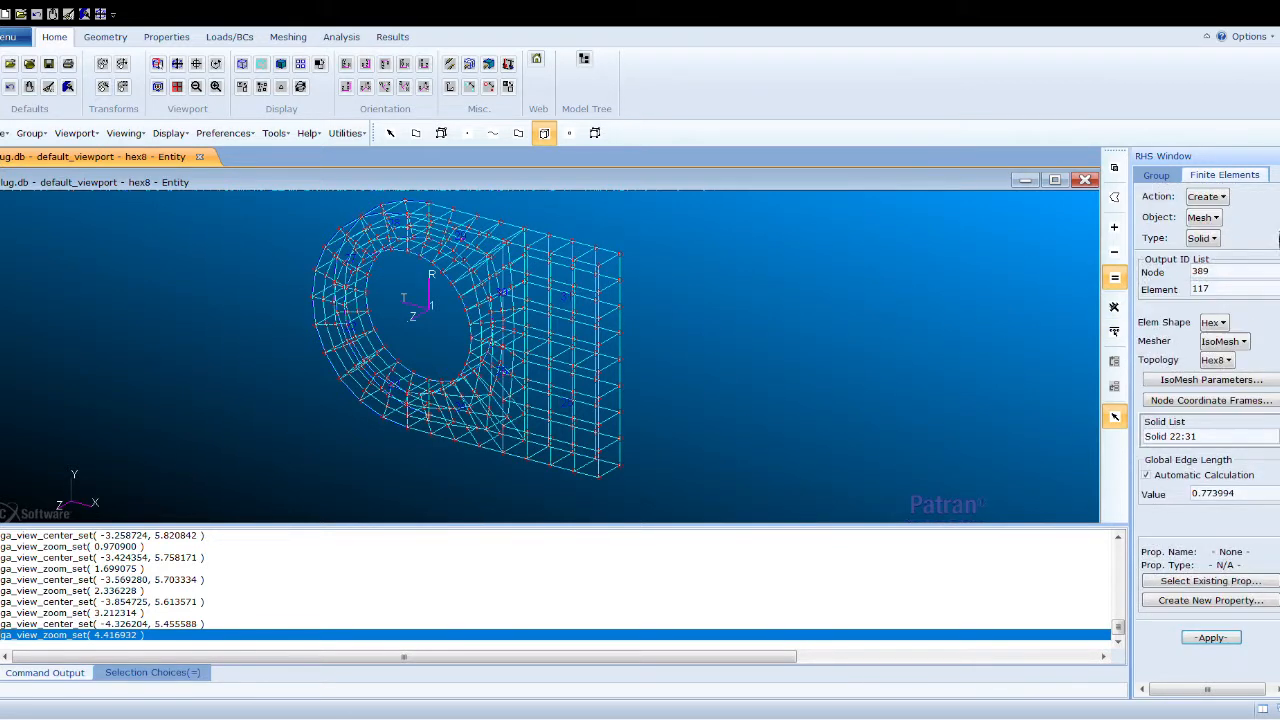
left_click(1156, 175)
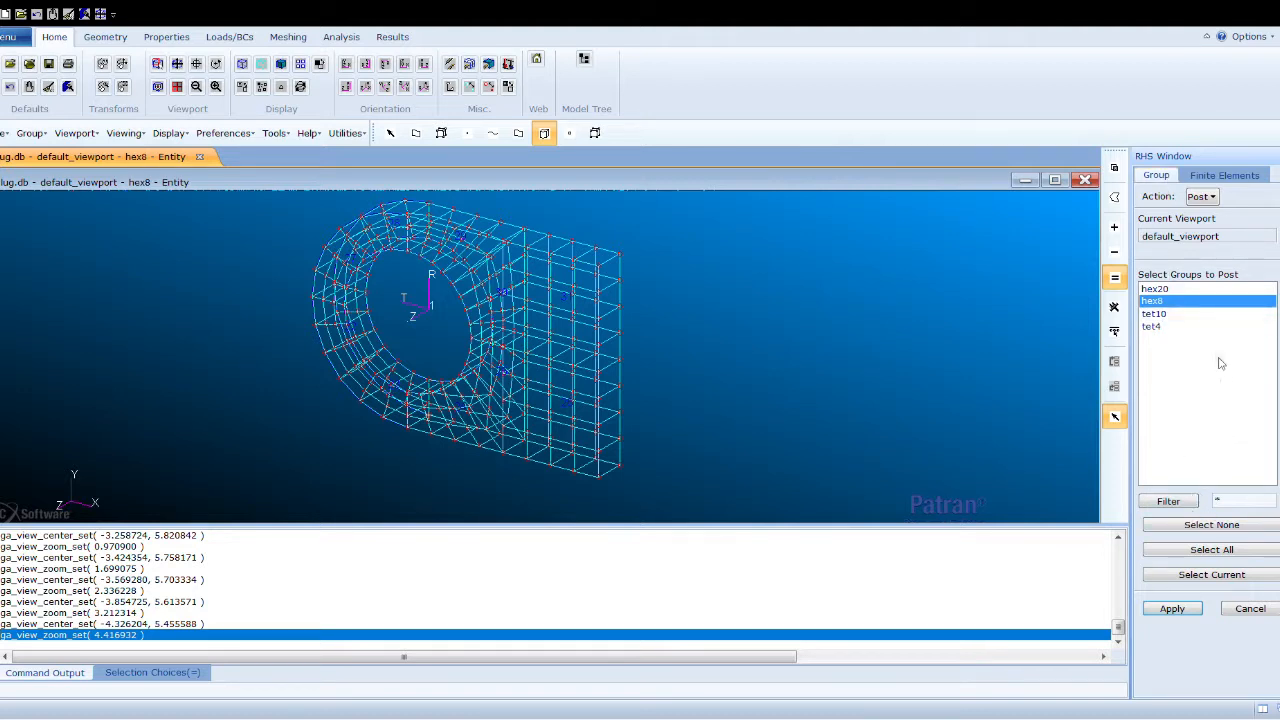
left_click(1160, 288)
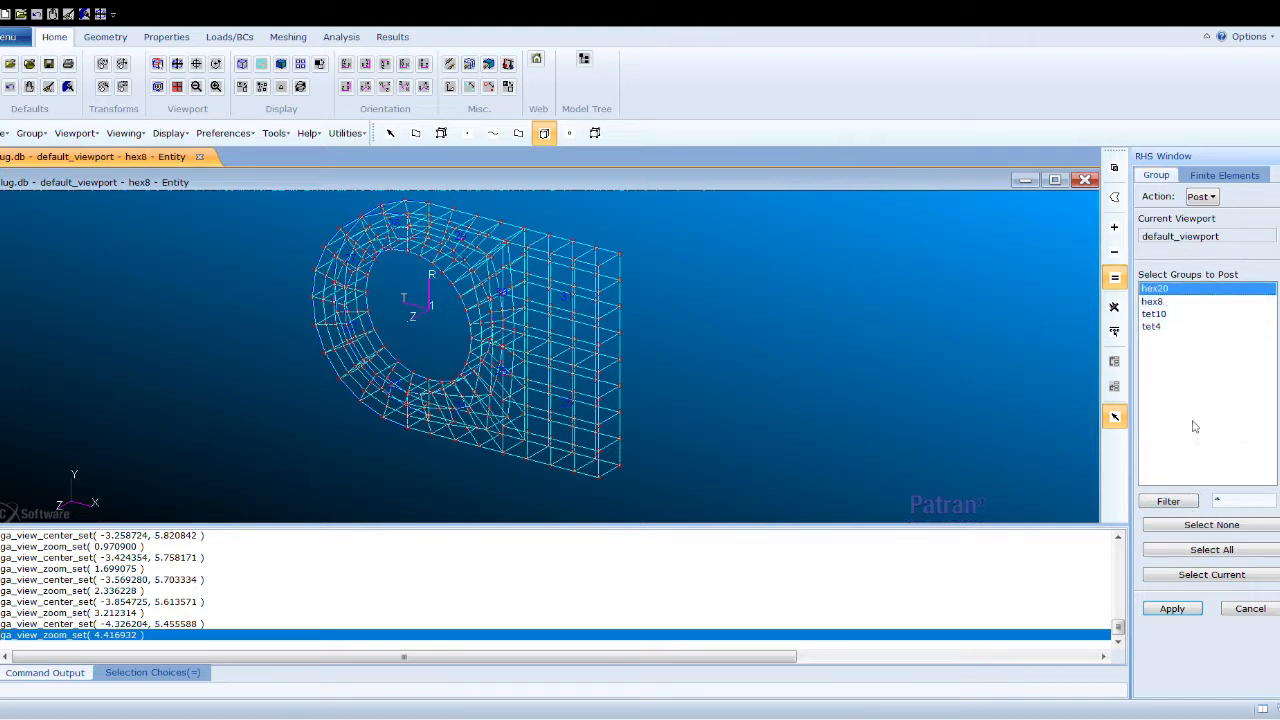
left_click(1176, 608)
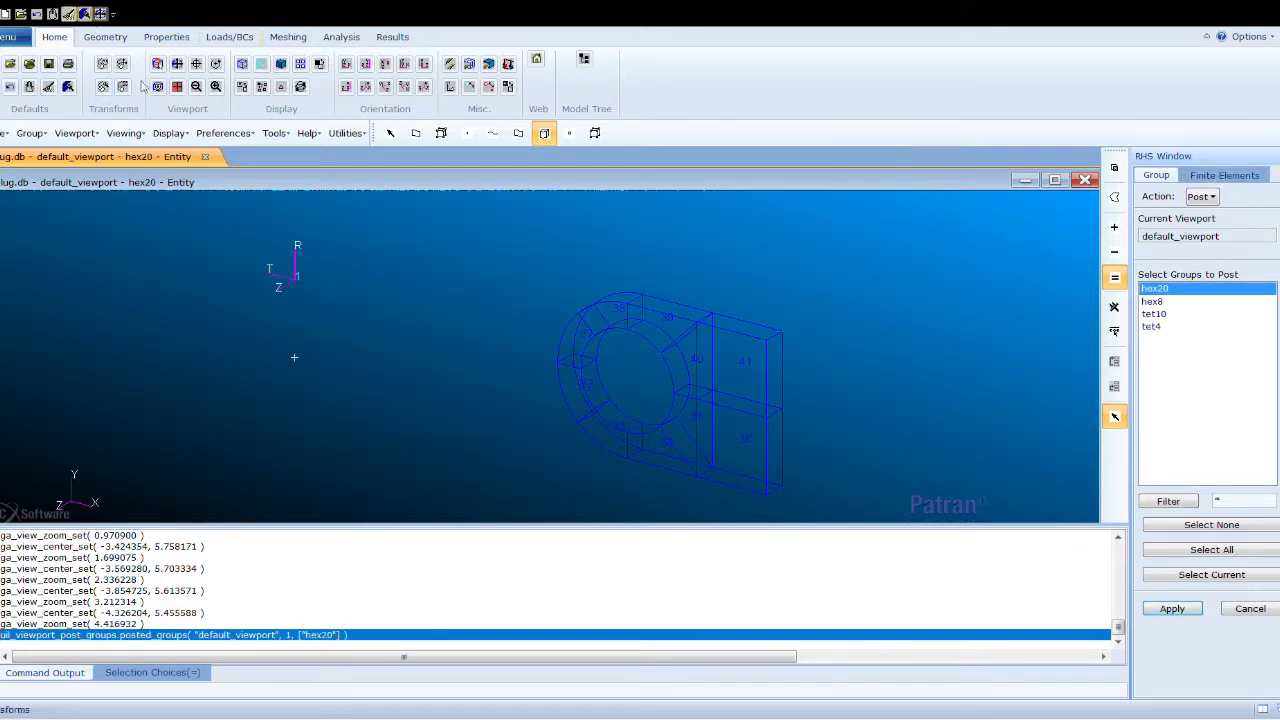
left_click(180, 63)
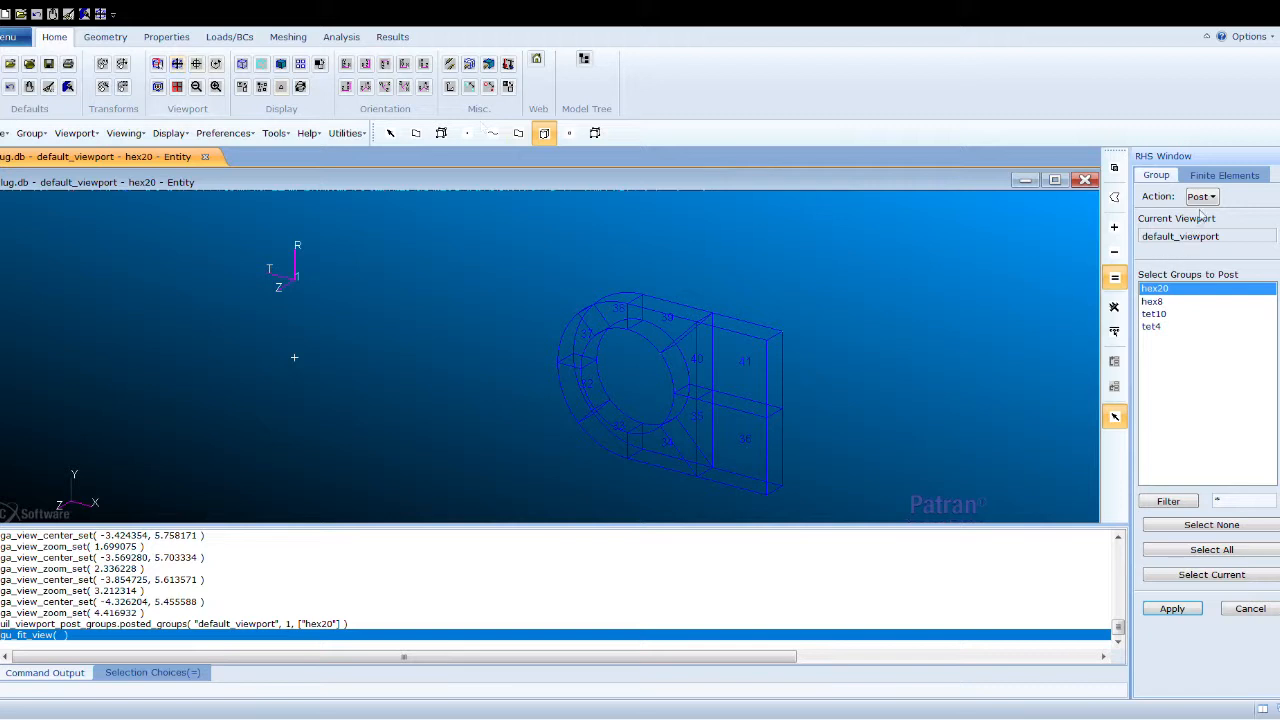
- Mesh Solids 32:41 with Hex20 elements using IsoMesh and the automatic edge length, and inspect the mid-side nodes
left_click(1226, 176)
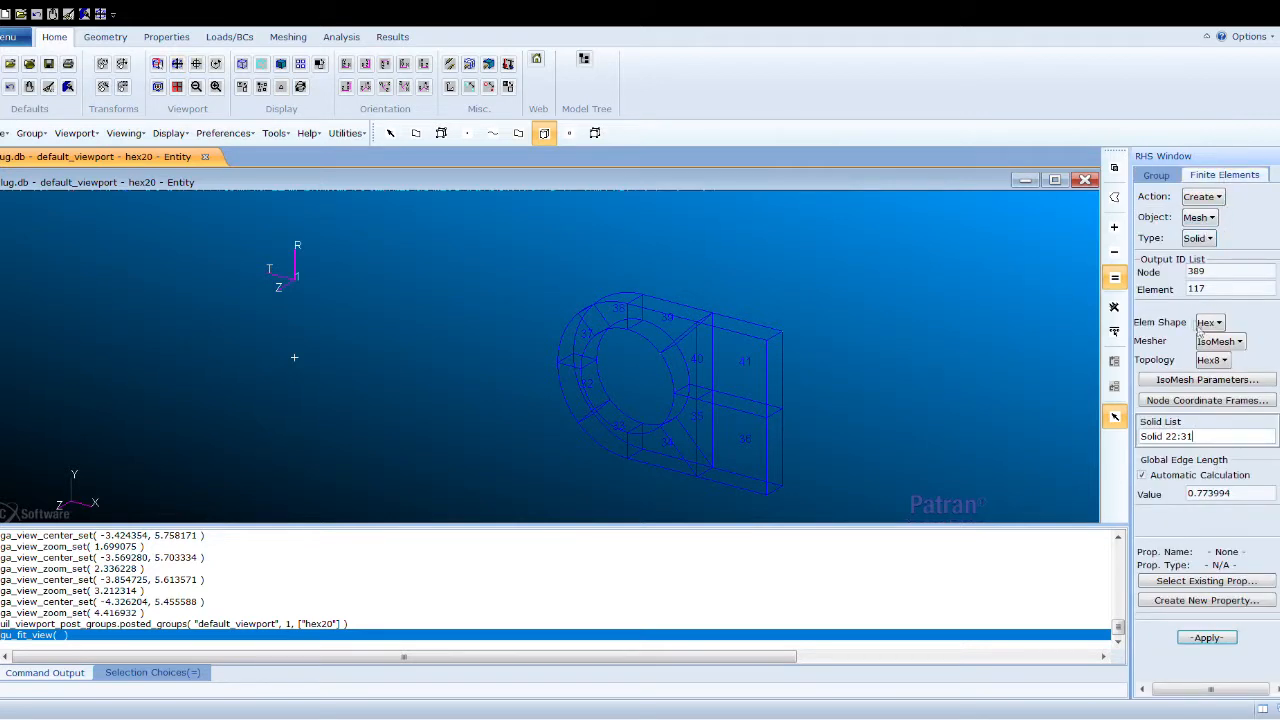
left_click(1242, 414)
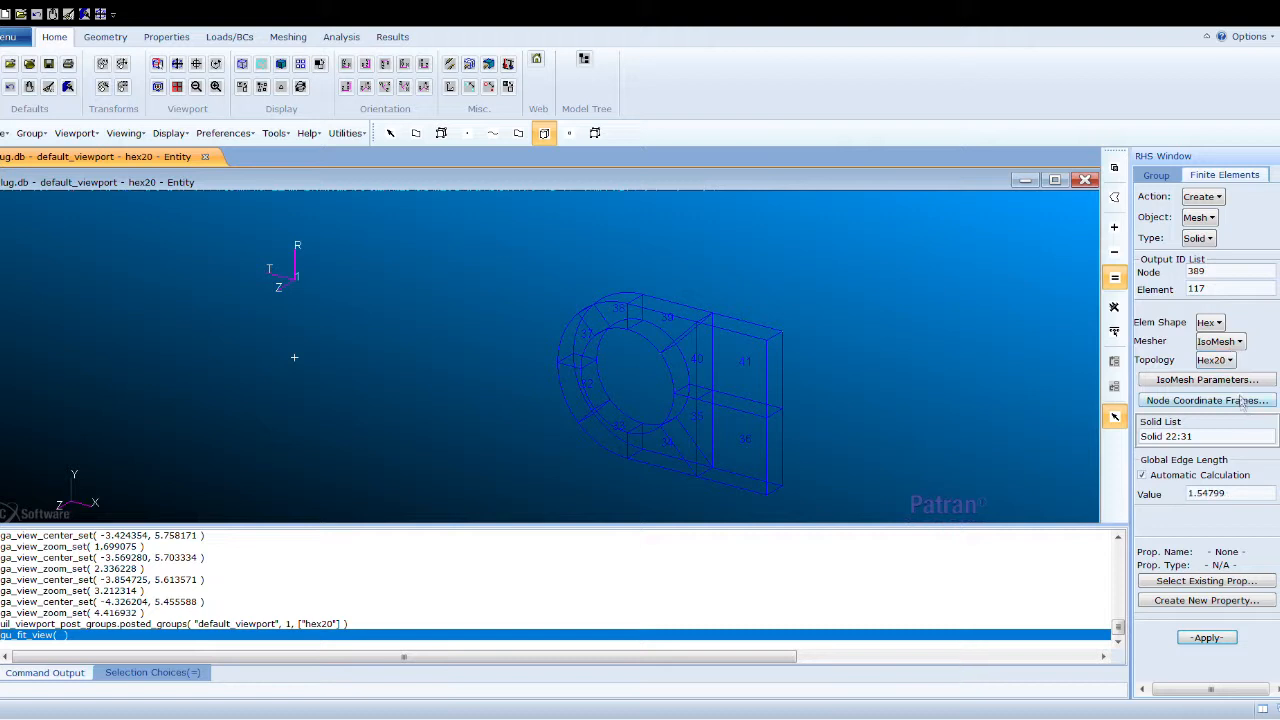
left_click(1153, 437)
key("Delete")
left_click_drag(538, 255, 852, 516)
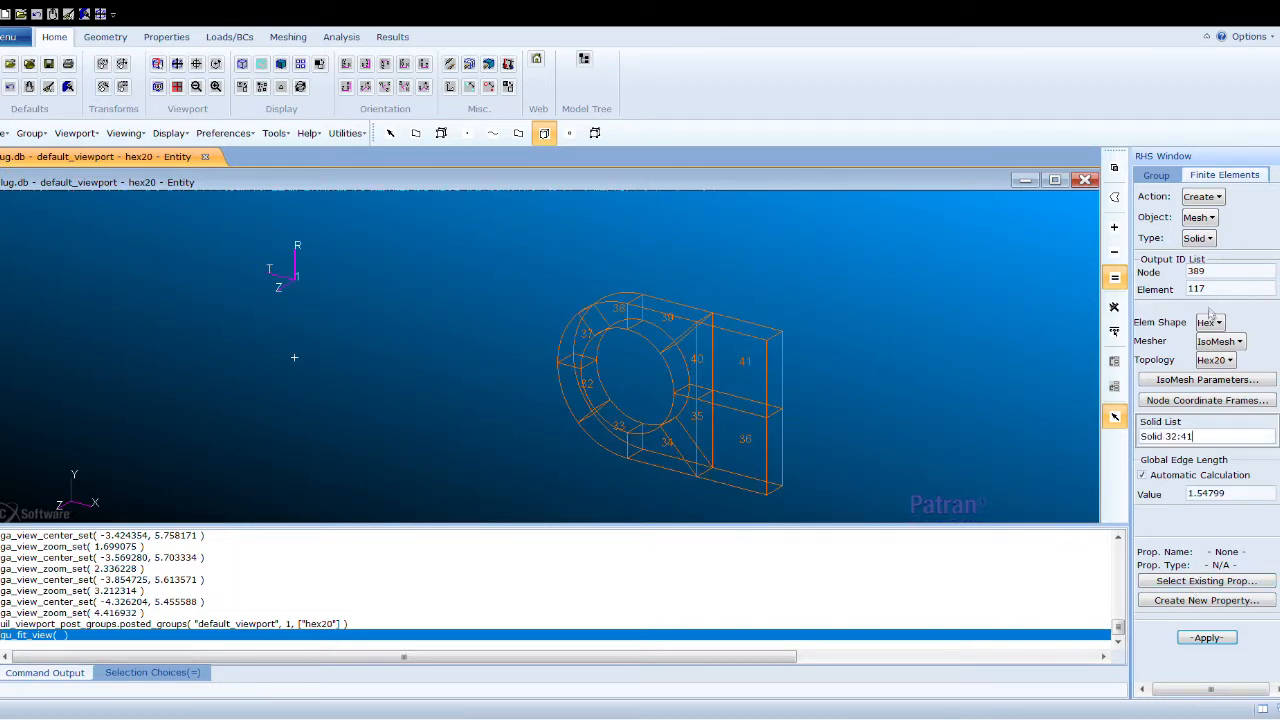
left_click(1208, 640)
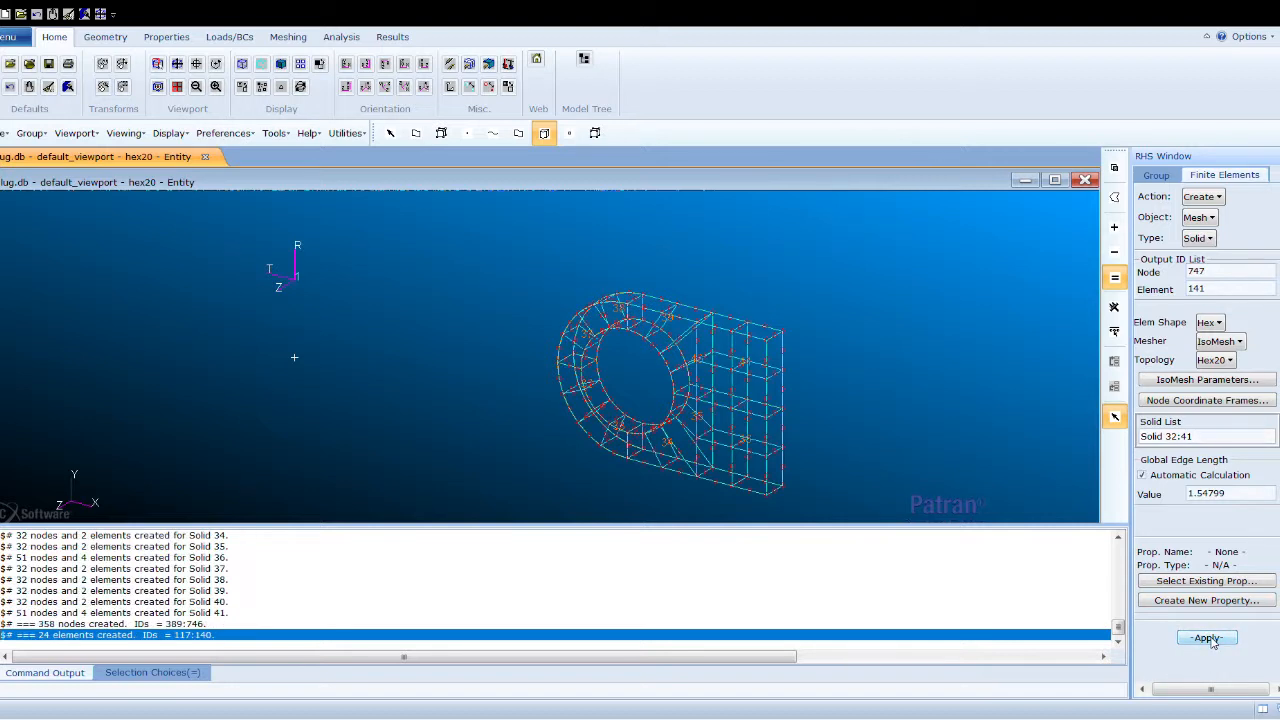
scroll(745, 375, "up", 5)
scroll(829, 415, "down", 3)
scroll(842, 420, "down", 3)
scroll(860, 495, "up", 2)
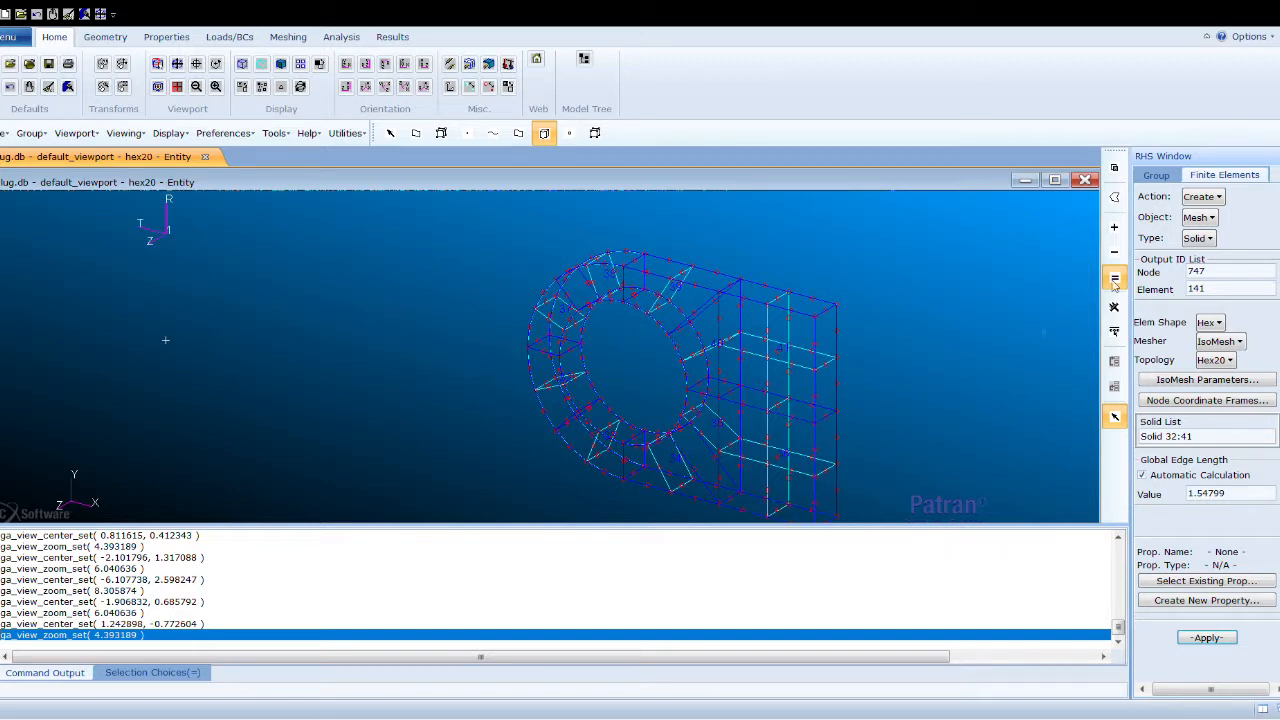
- Post only the group tet4 in the viewport
left_click(1156, 175)
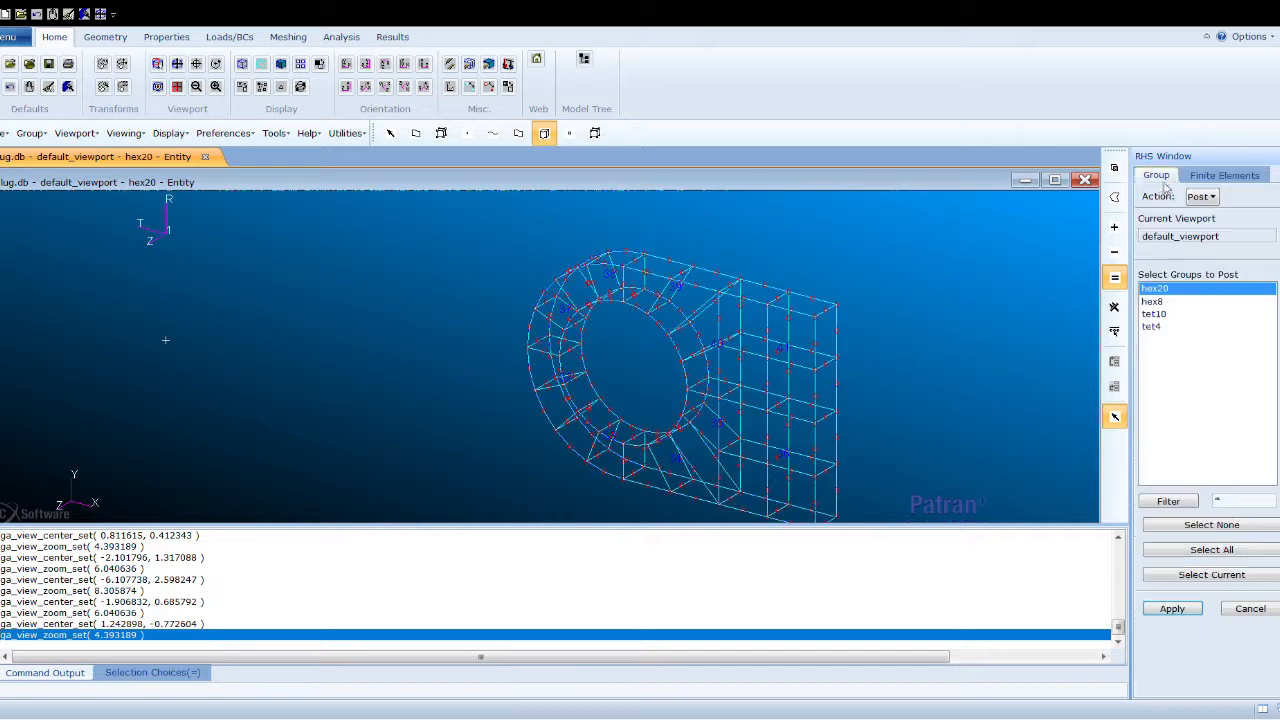
left_click(1155, 326)
left_click(1178, 610)
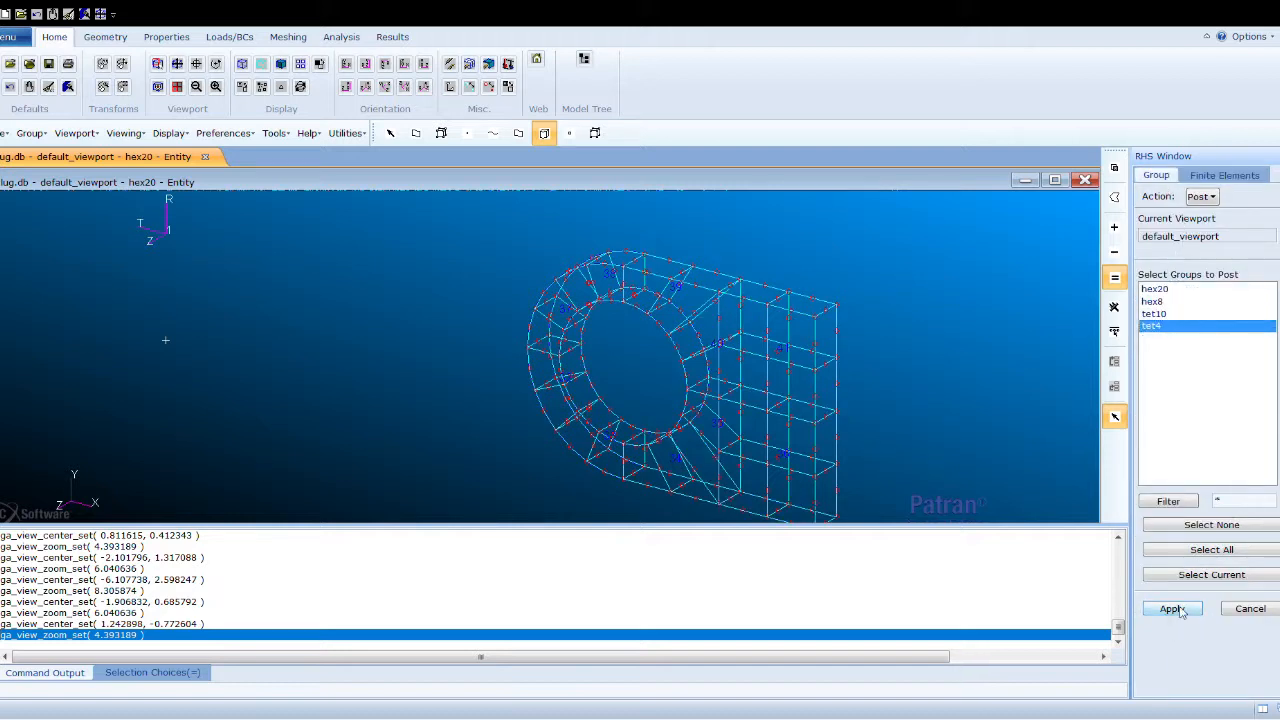
- Set up a solid TetMesh with Tet4 topology and Solid 8:11 as the input
left_click(1224, 175)
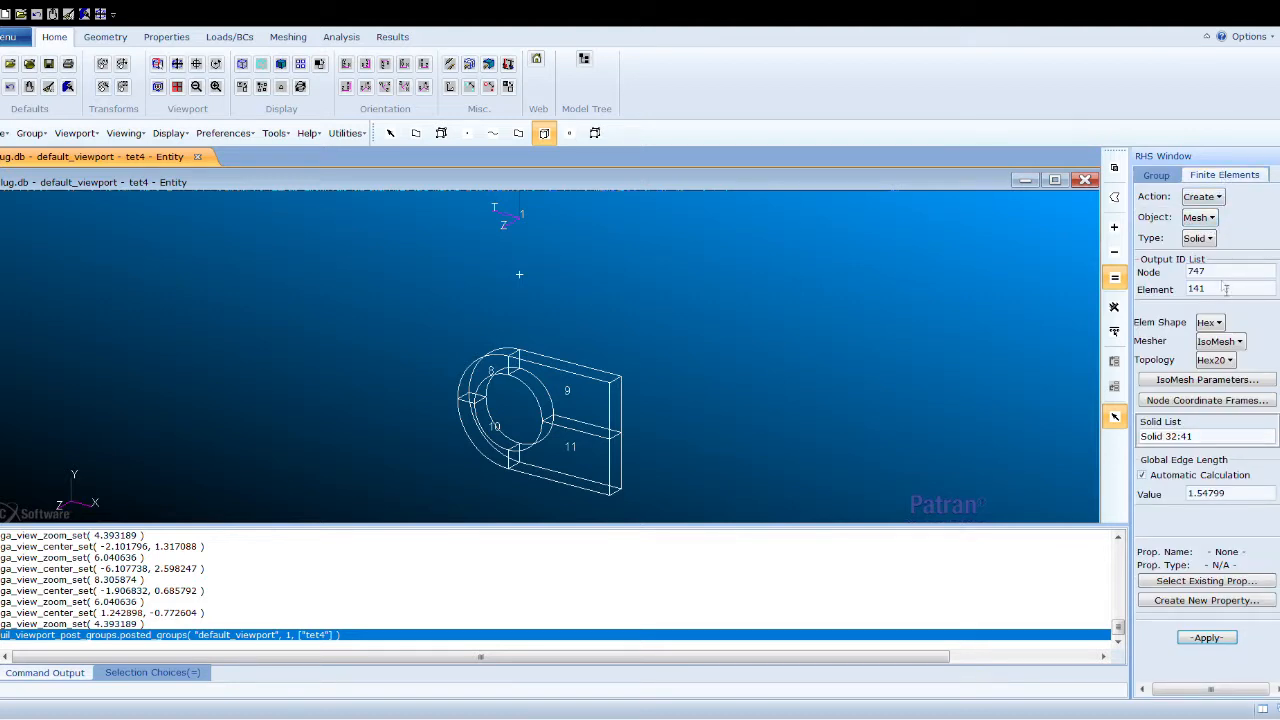
left_click_drag(1226, 325, 1227, 344)
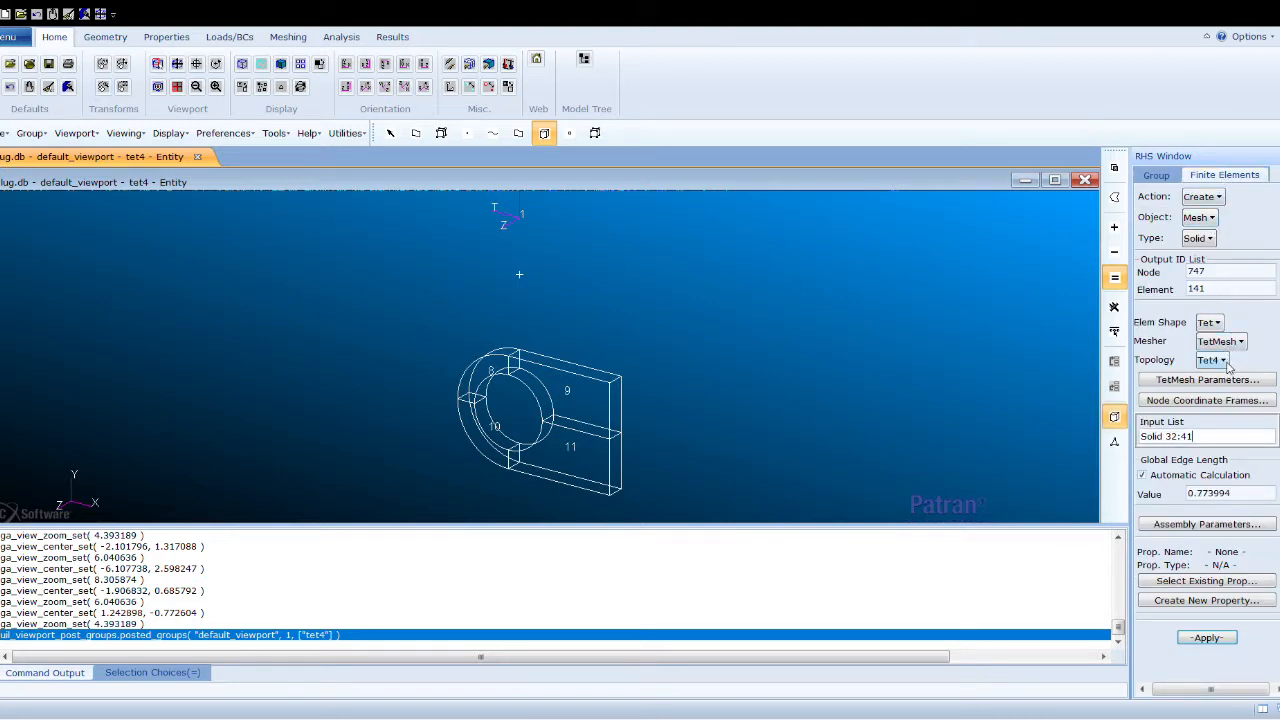
left_click_drag(1227, 441, 1143, 440)
type("S")
key("BackSpace")
left_click_drag(414, 322, 675, 521)
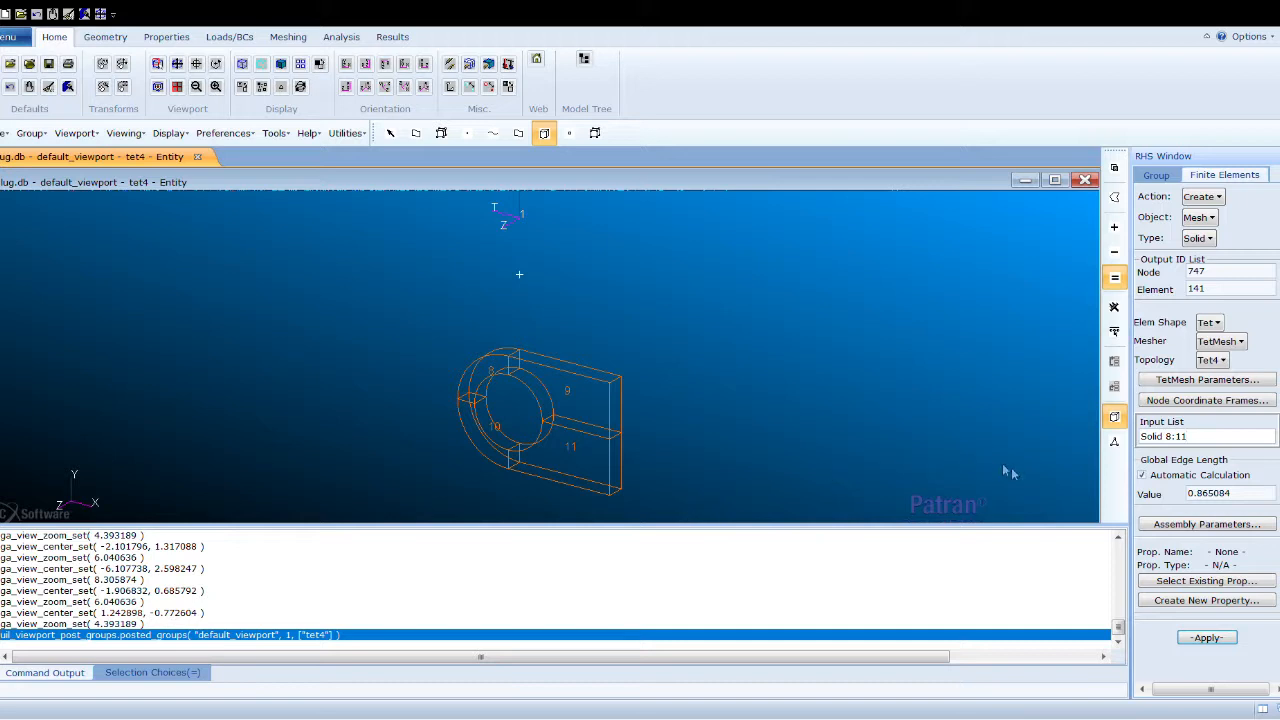
- Enable matching of Parasolid faces with neighbor Solid 8:11, create the Tet4 mesh with automatic edge length, and inspect it
left_click(1168, 527)
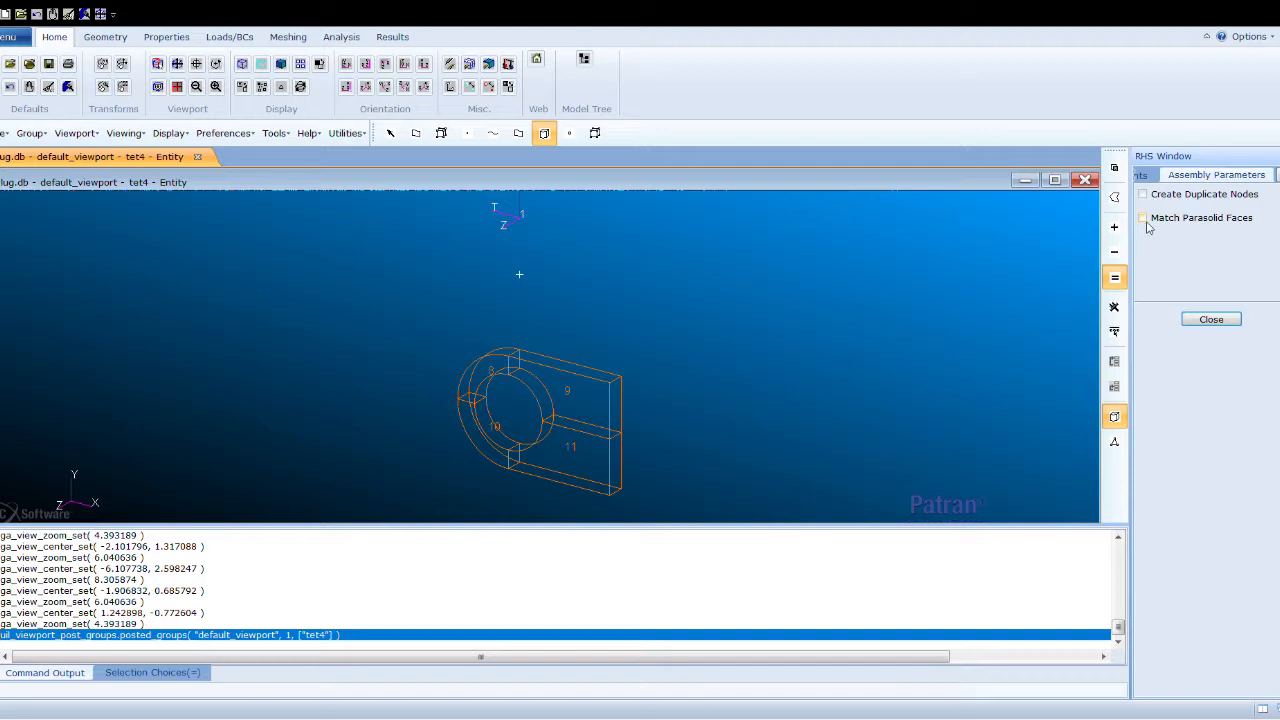
left_click(1144, 219)
left_click(1172, 256)
left_click_drag(569, 405, 675, 513)
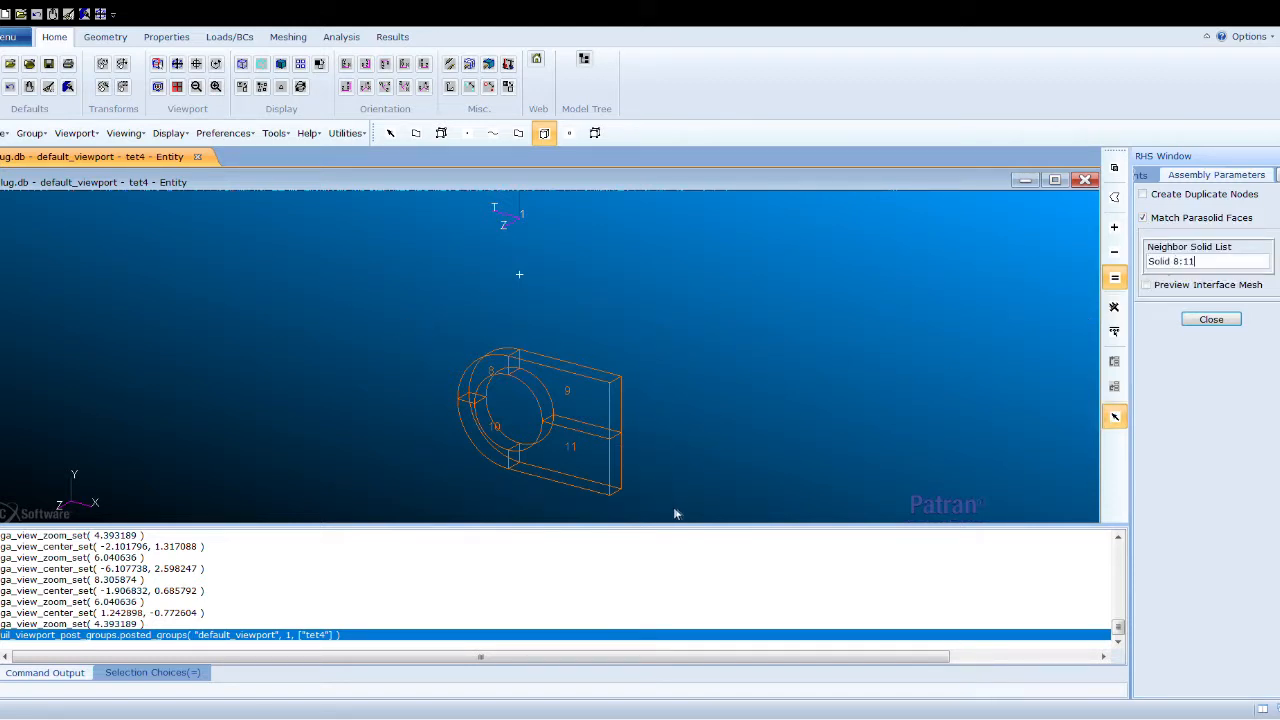
left_click(1210, 319)
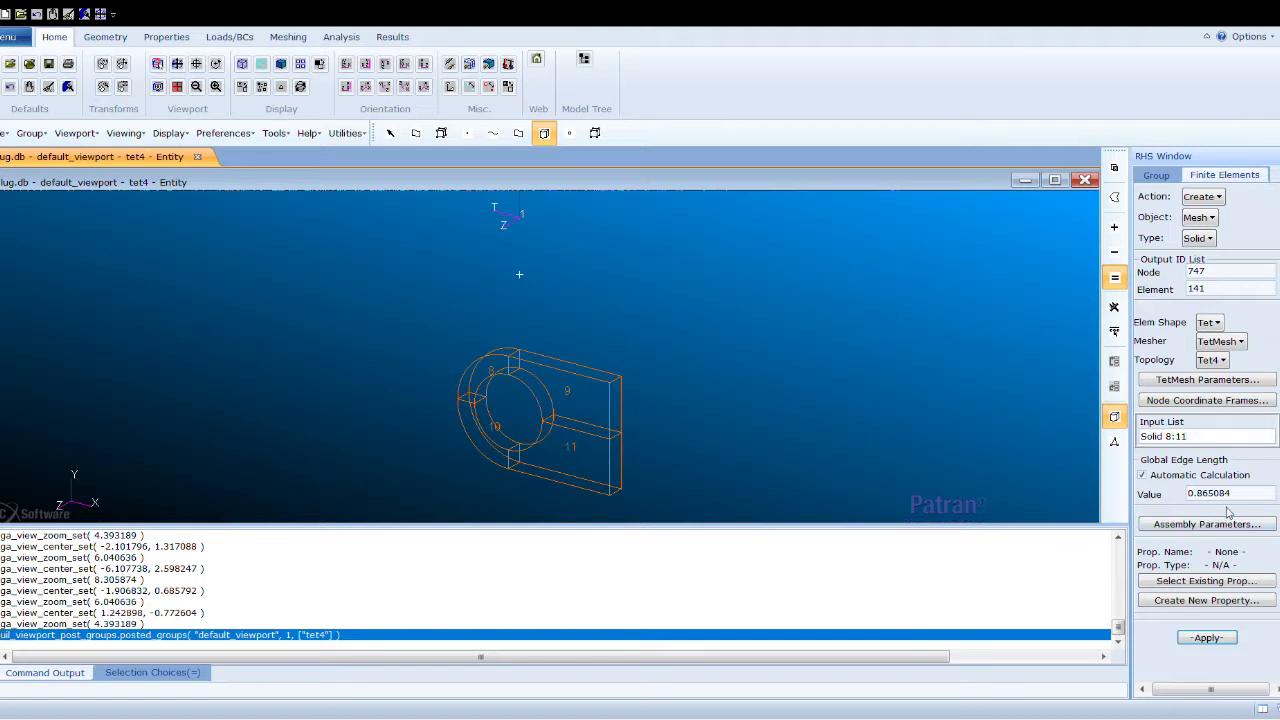
left_click(1190, 638)
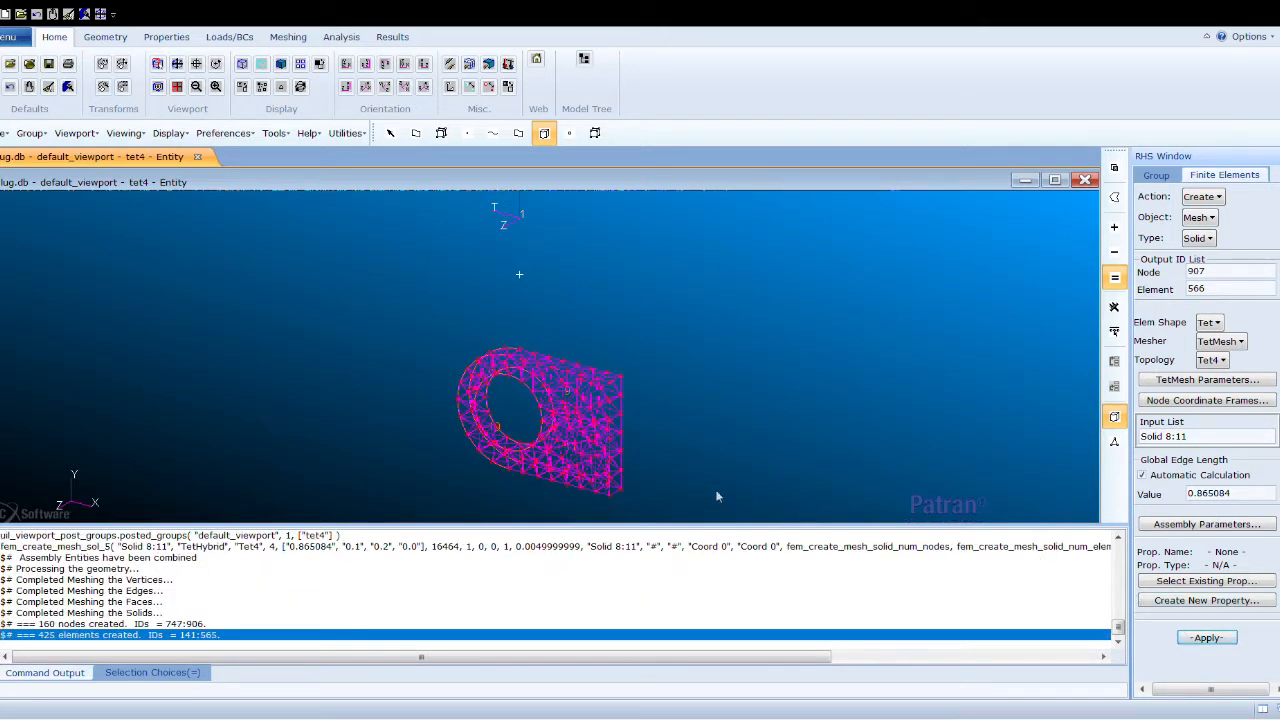
scroll(583, 435, "up", 4)
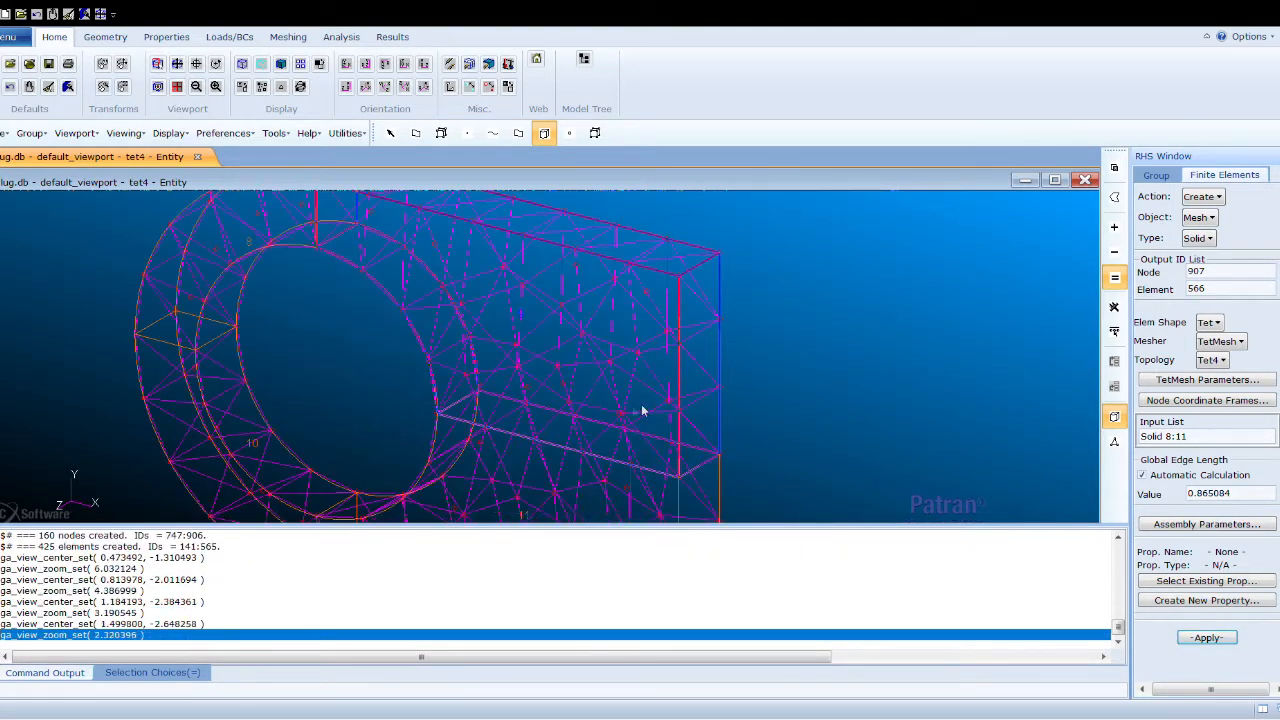
scroll(705, 410, "up", 3)
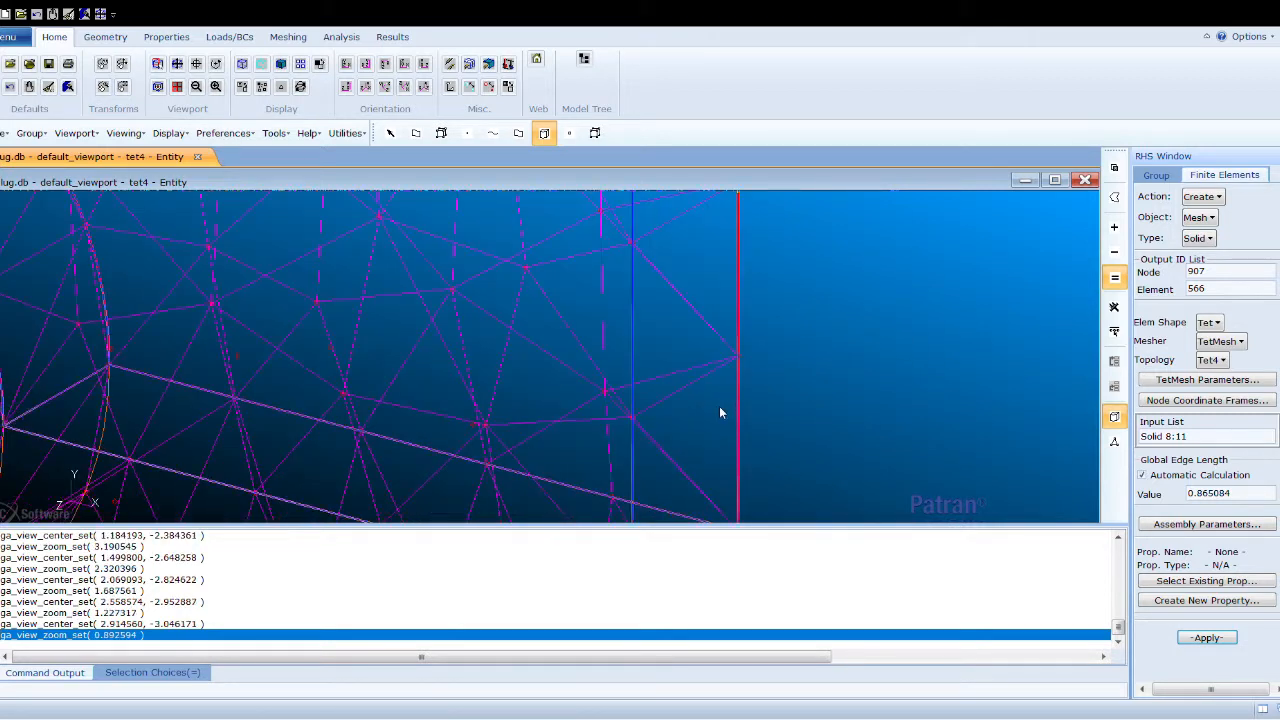
scroll(719, 410, "down", 5)
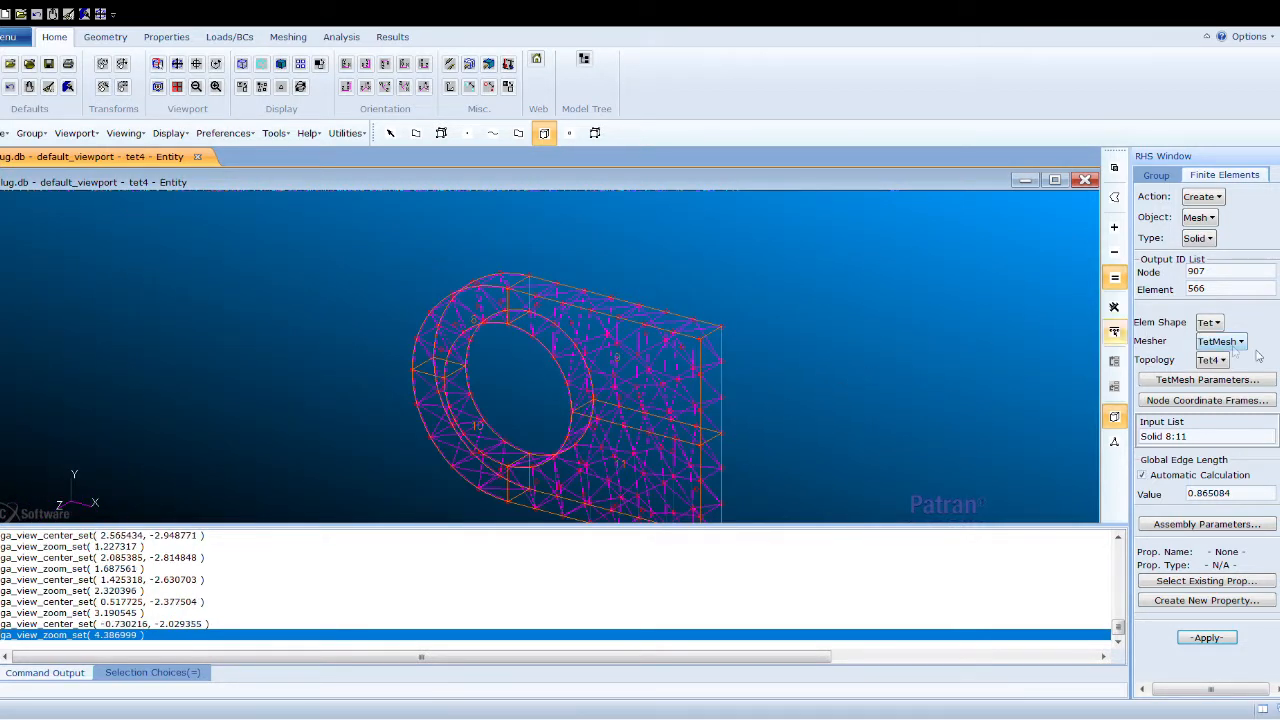
- Post only the group tet10 in the viewport
left_click(1166, 177)
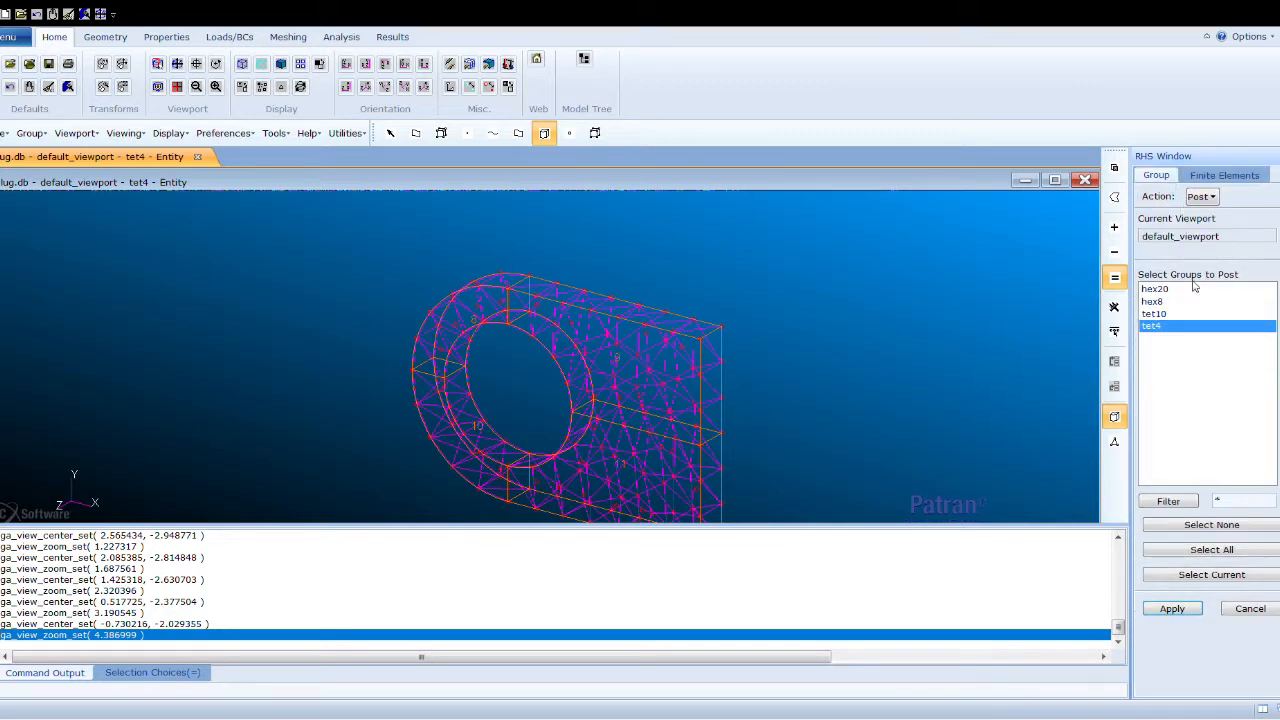
left_click(1172, 314)
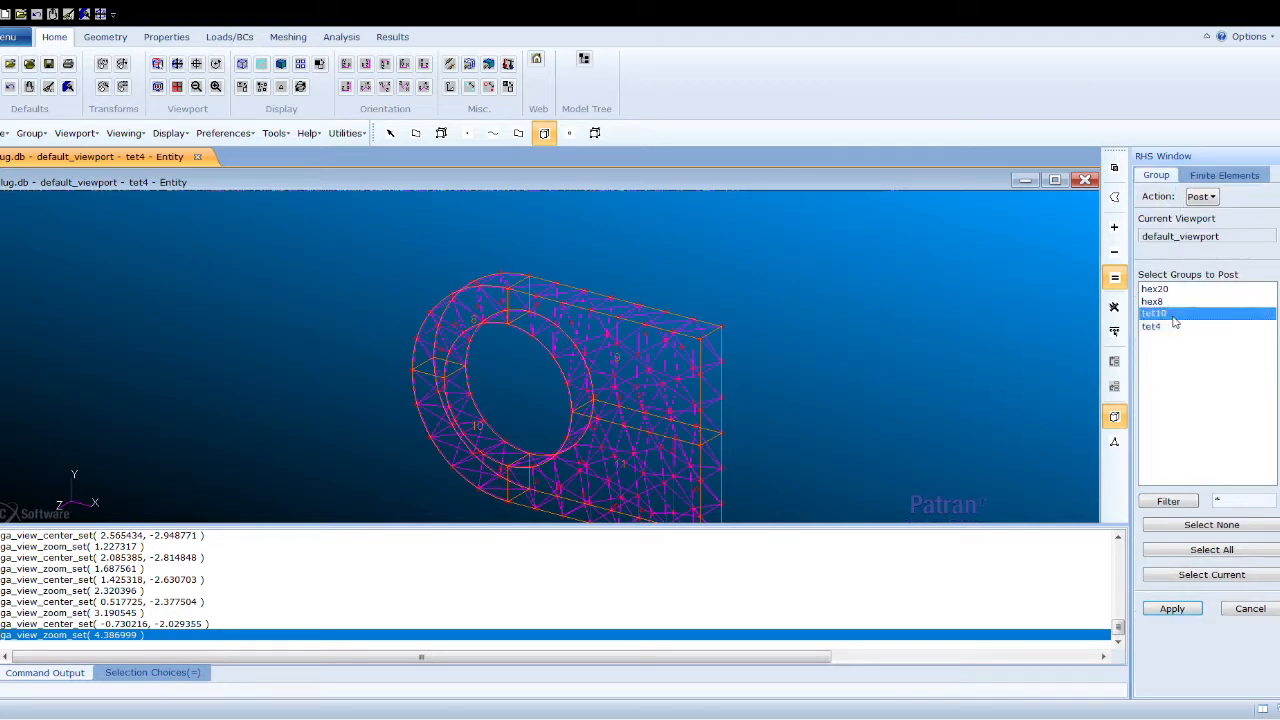
left_click(1172, 608)
- Change the solid mesh topology to Tet10 and replace the input list with Solid 12:15
left_click(1232, 182)
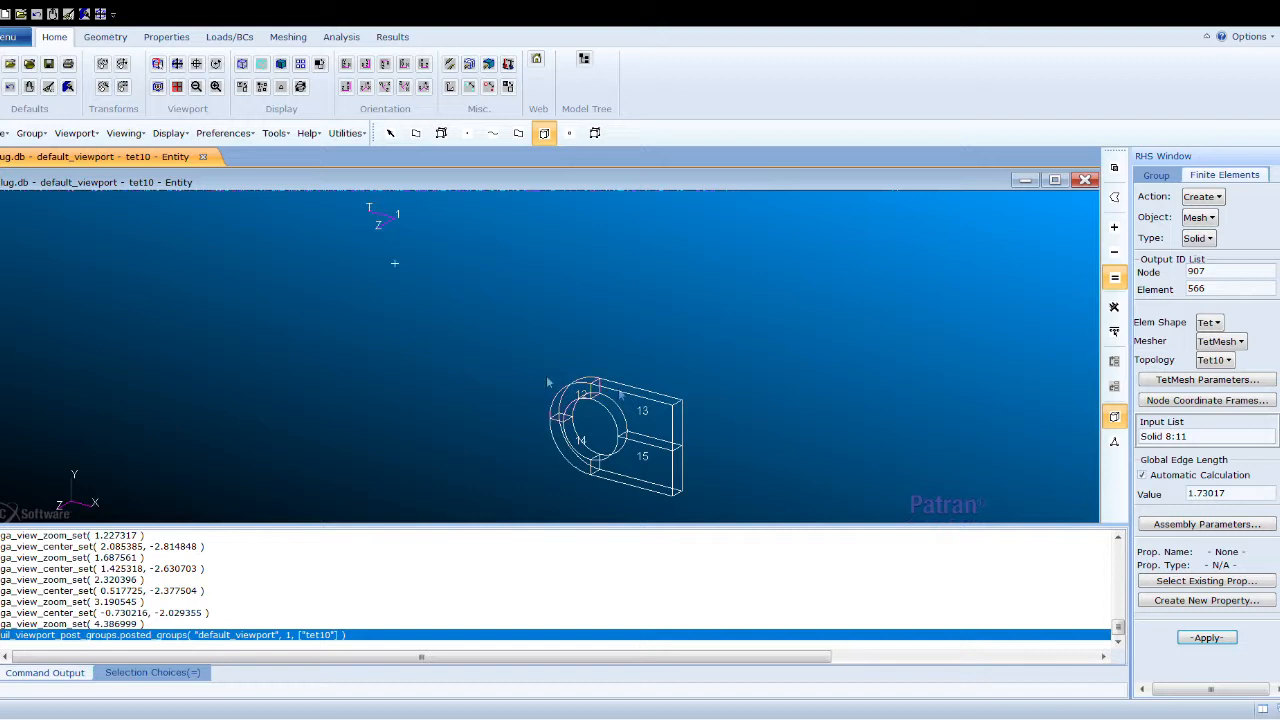
left_click_drag(1200, 437, 1150, 438)
key("Delete")
left_click_drag(482, 340, 898, 505)
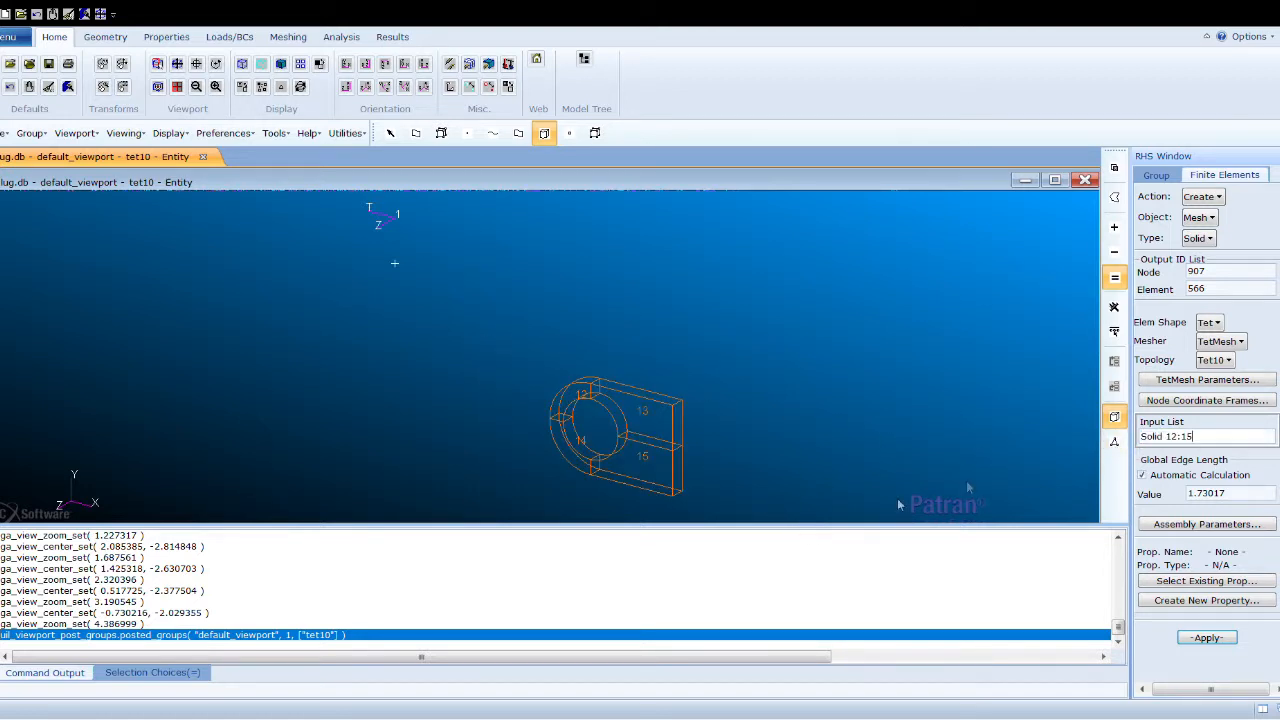
- Set the neighbor solid list for face matching to Solid 12:15, create the Tet10 mesh, and inspect its nodes
left_click(1205, 524)
left_click_drag(1210, 265, 1148, 262)
key("Delete")
left_click_drag(507, 344, 768, 520)
left_click(1205, 320)
left_click(1207, 637)
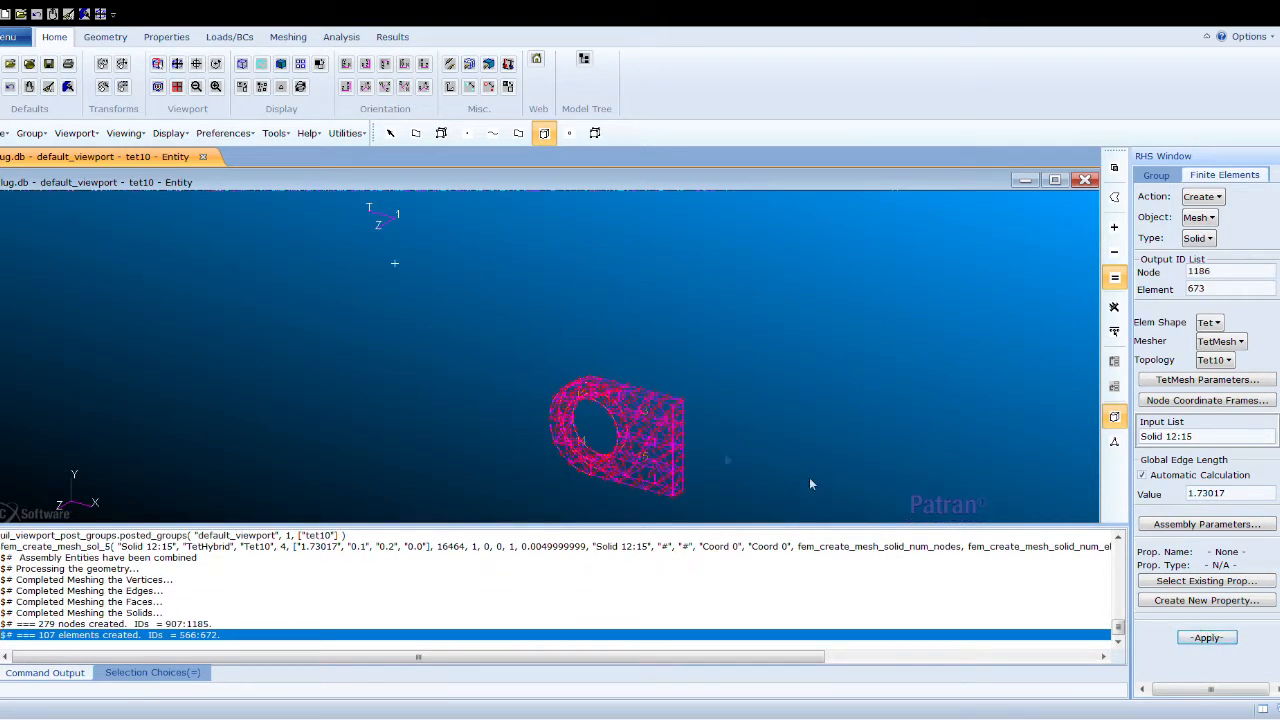
scroll(600, 437, "up", 4)
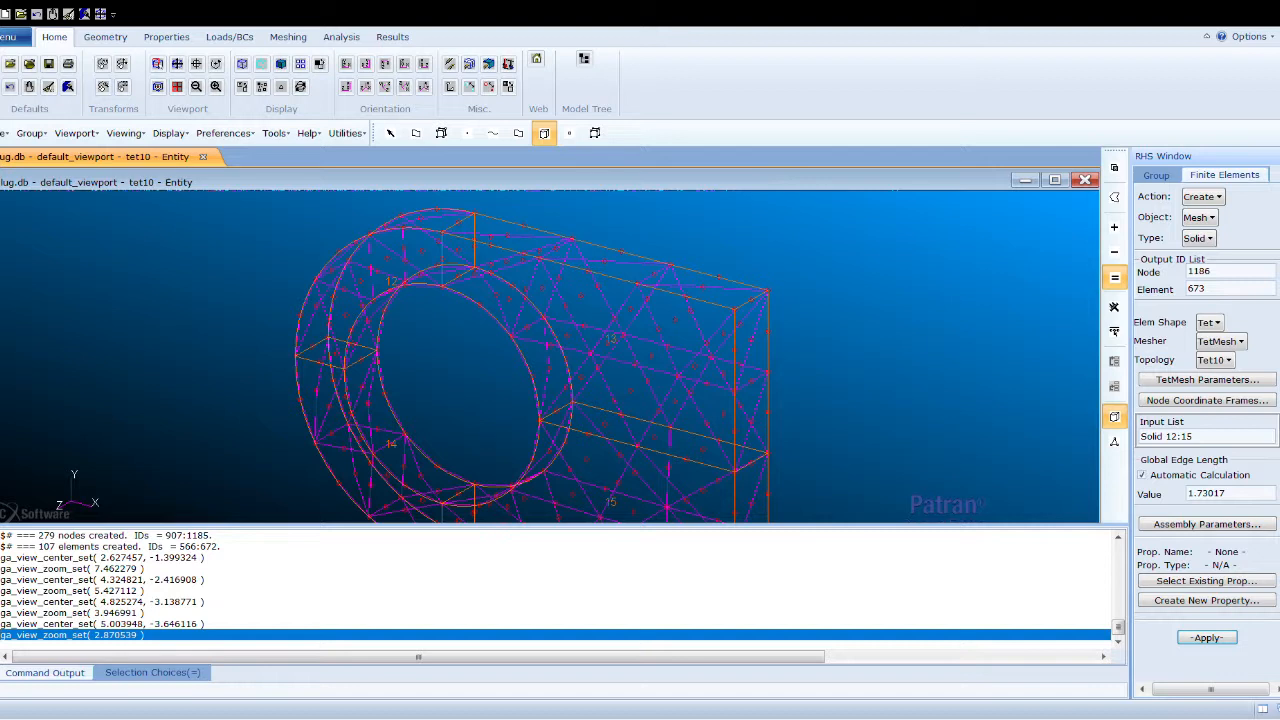
- Post all four groups hex20, hex8, tet10 and tet4 together and close the group form
left_click(1156, 175)
left_click(1236, 550)
left_click(1167, 609)
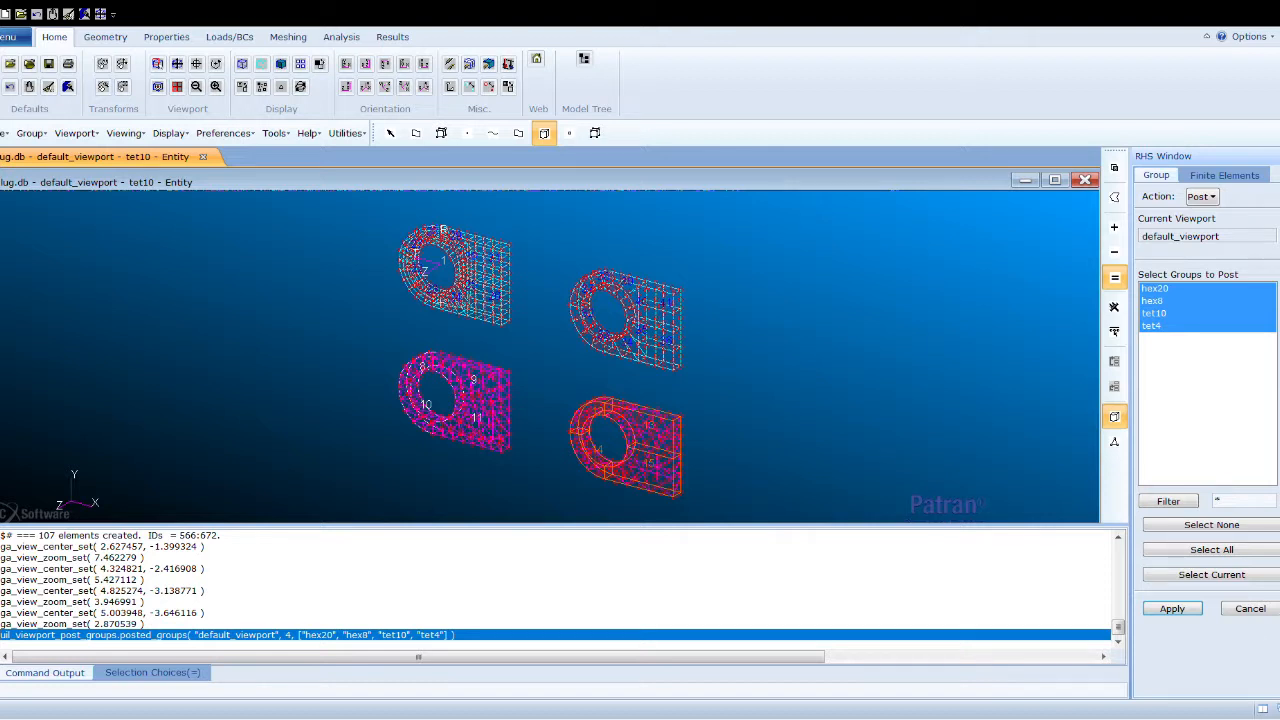
left_click(1246, 616)
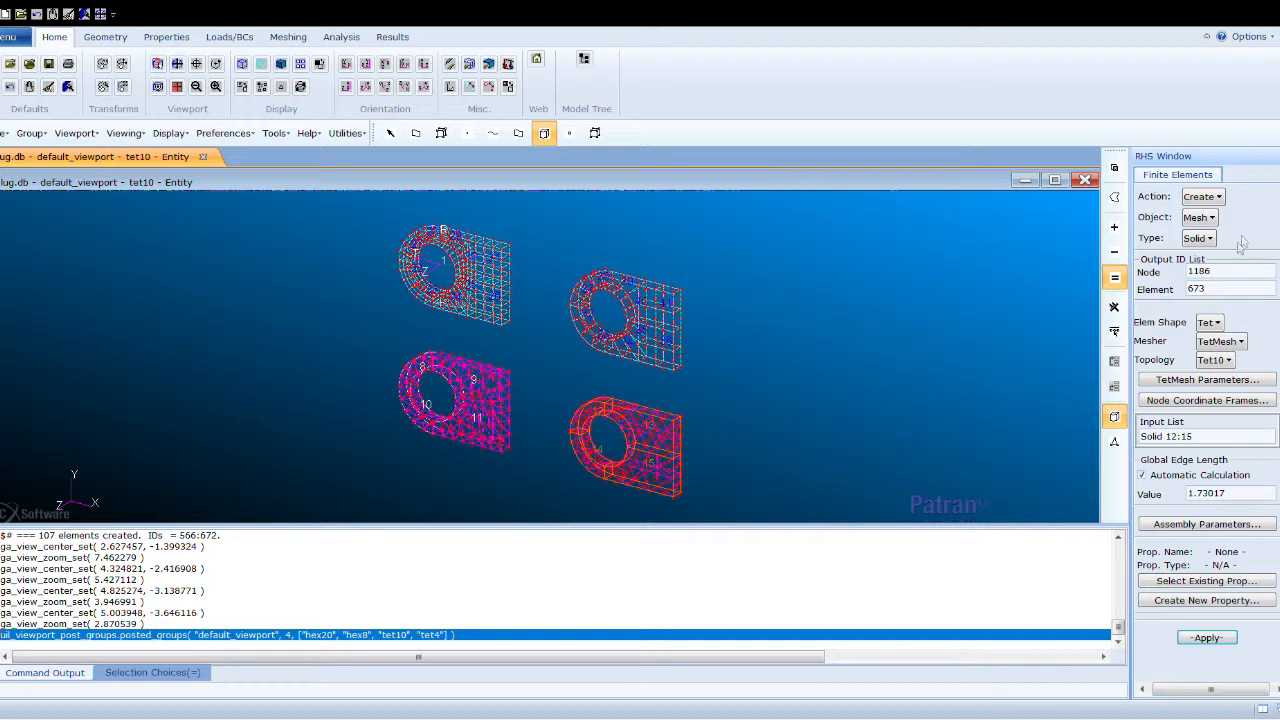
- Verify the element boundaries as free edges, and equivalence all nodes using Tolerance Cube with a tolerance of 0.005
left_click(1221, 344)
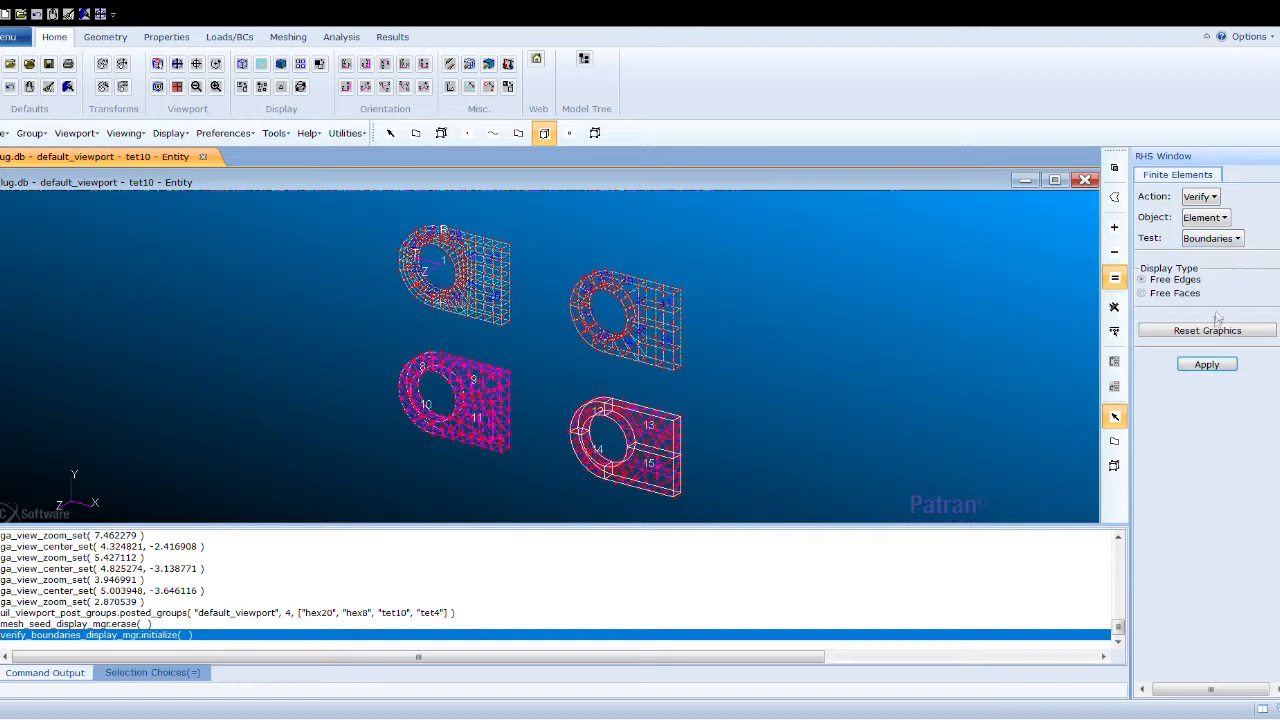
left_click(1207, 364)
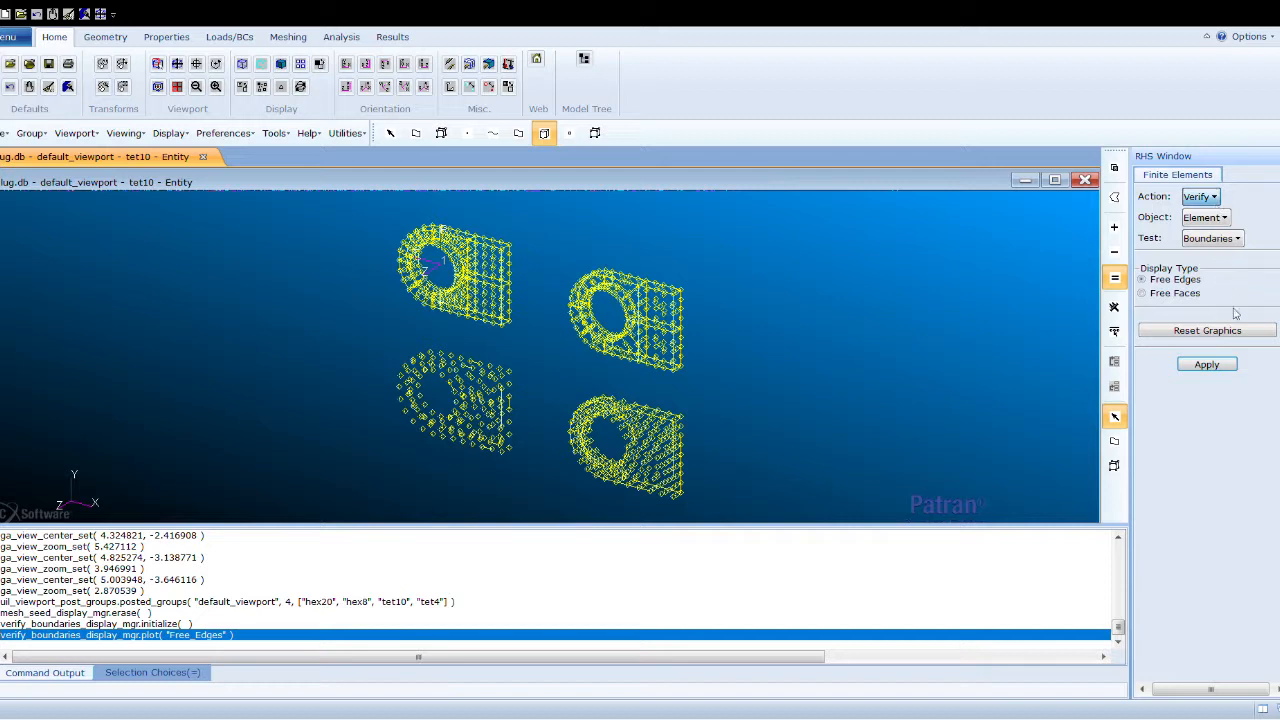
left_click(1234, 322)
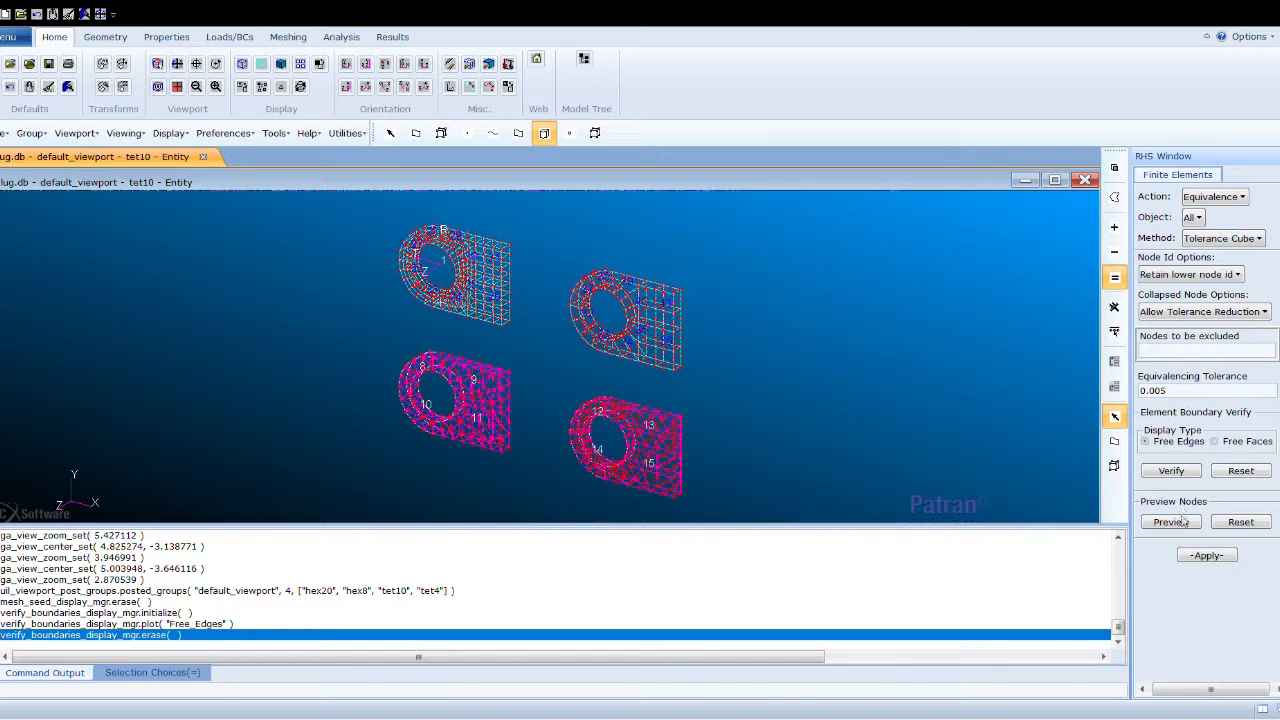
left_click(1206, 556)
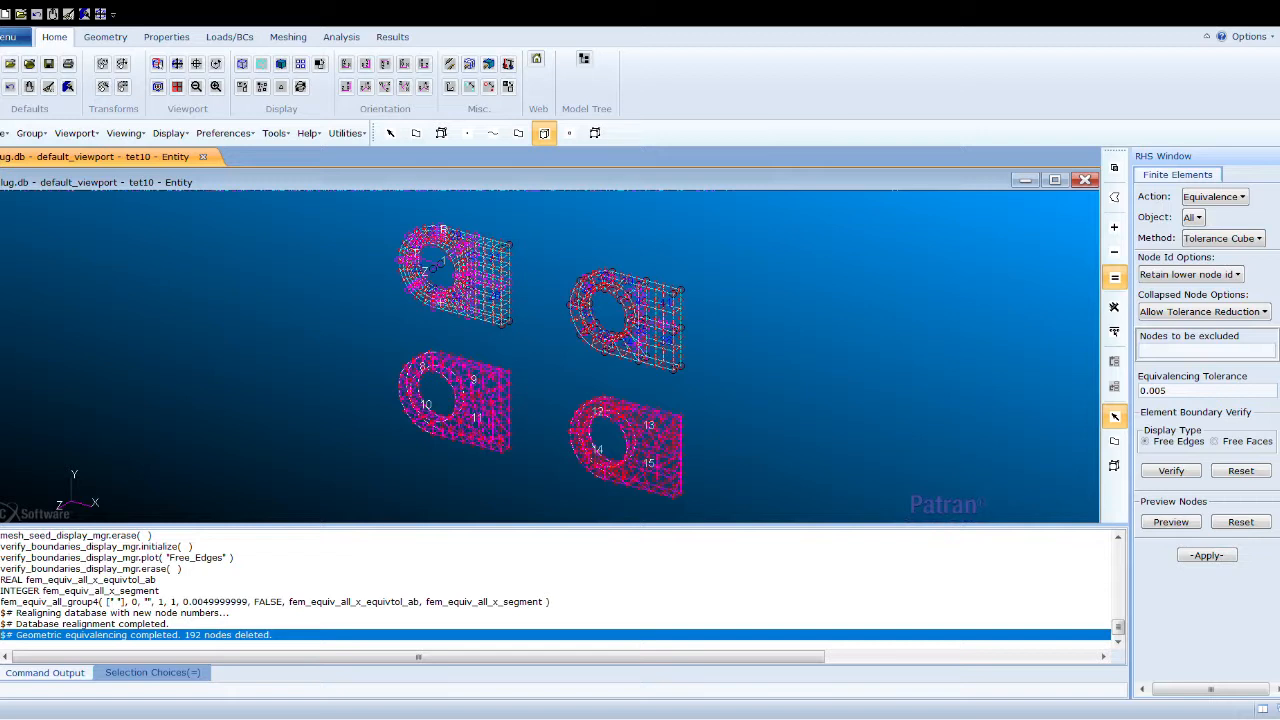
- Translate a copy of Coord 1 by <15 0 0> to place a cylindrical frame on the hex20 lug
left_click(105, 37)
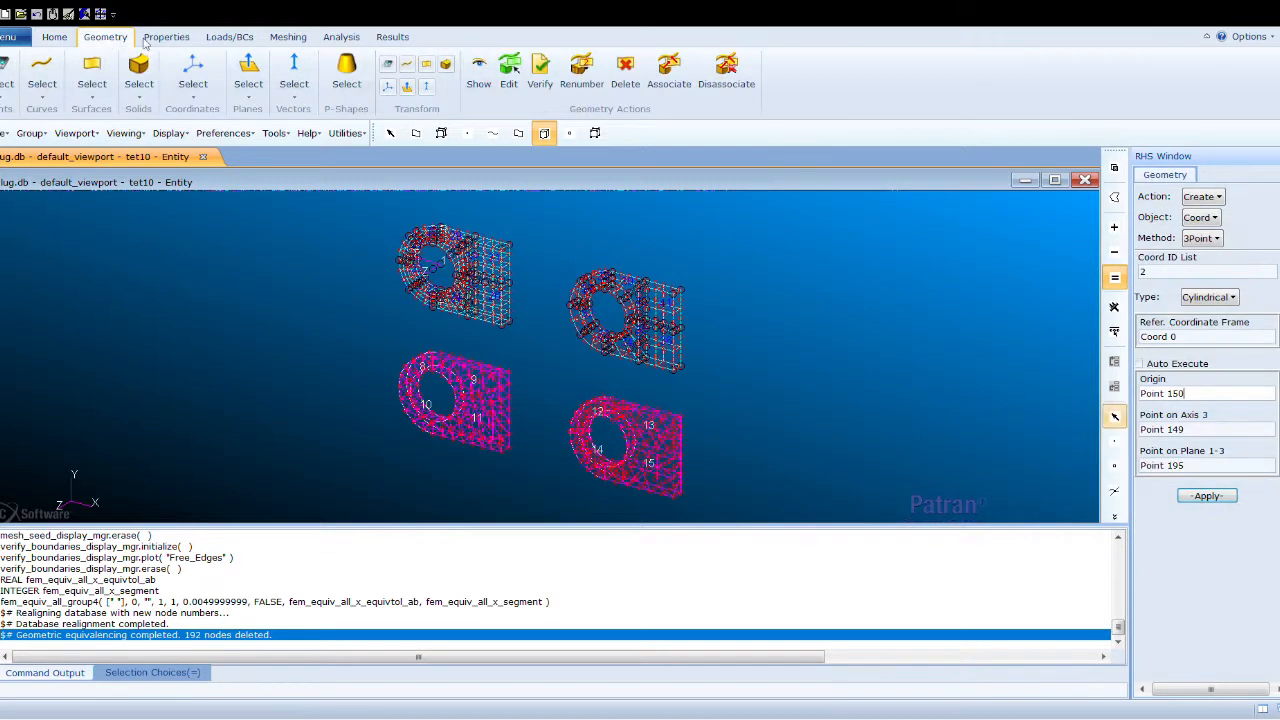
left_click(1205, 197)
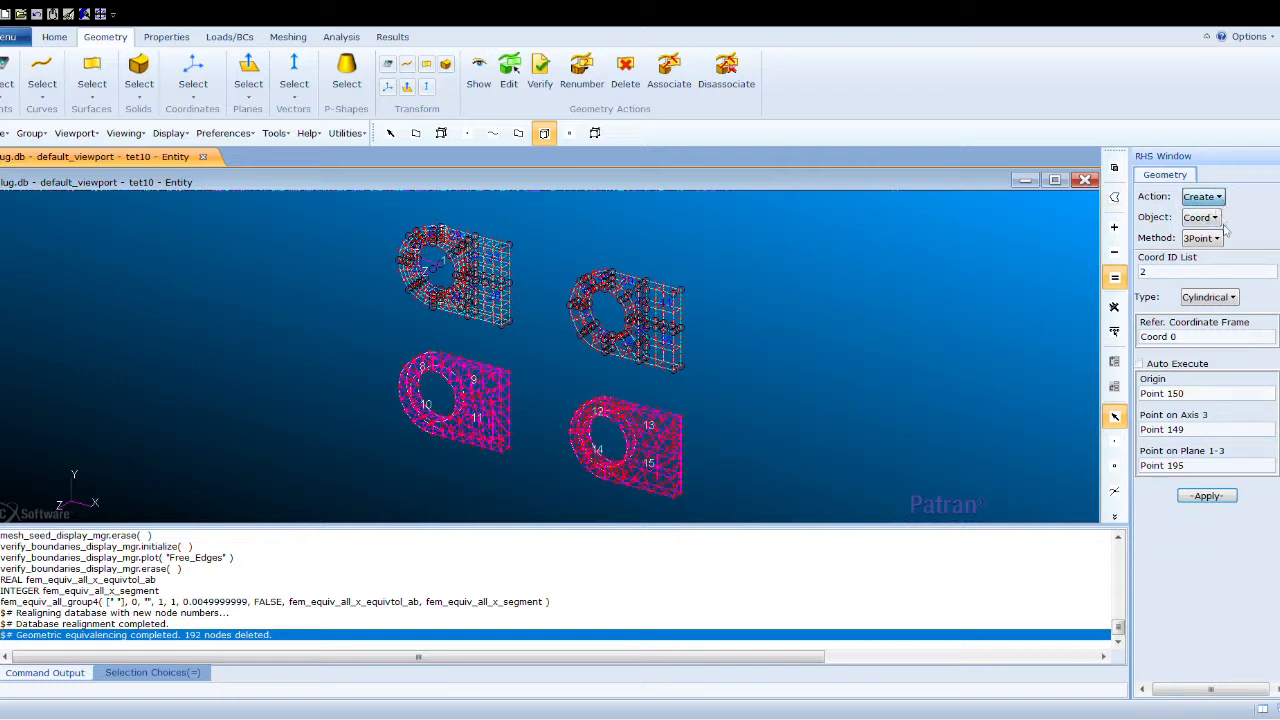
left_click(1229, 293)
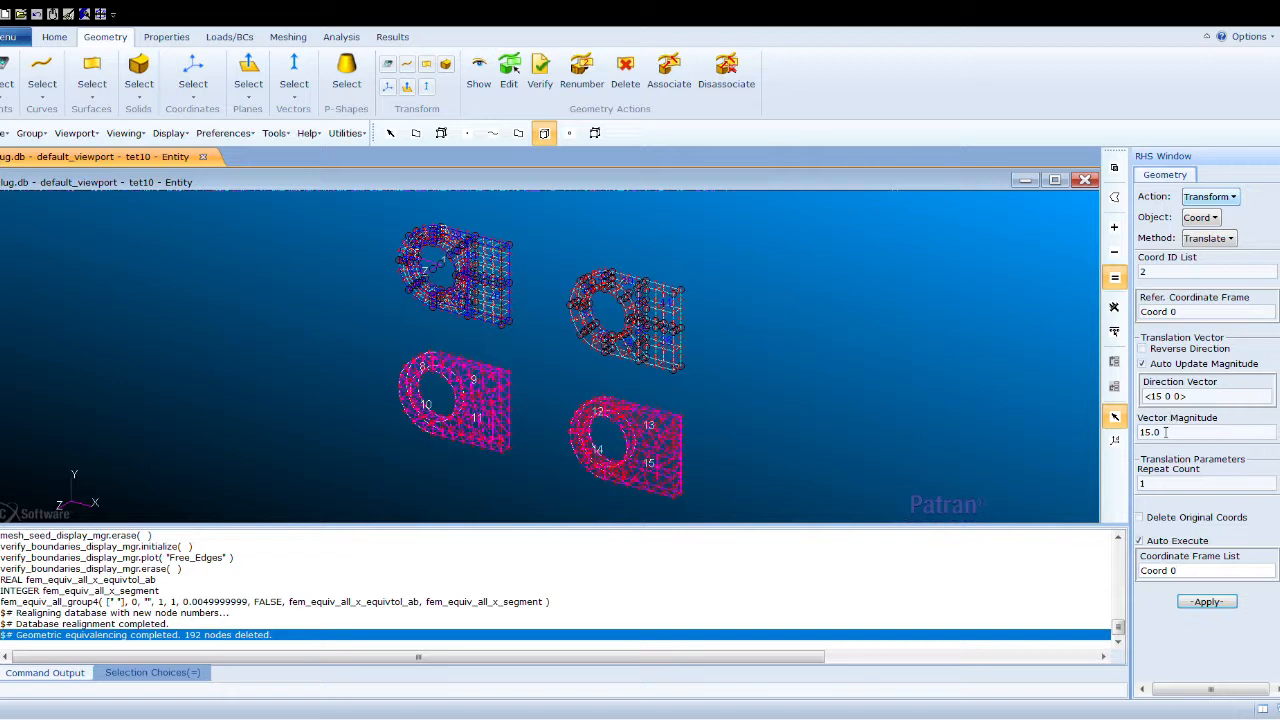
left_click(1183, 399)
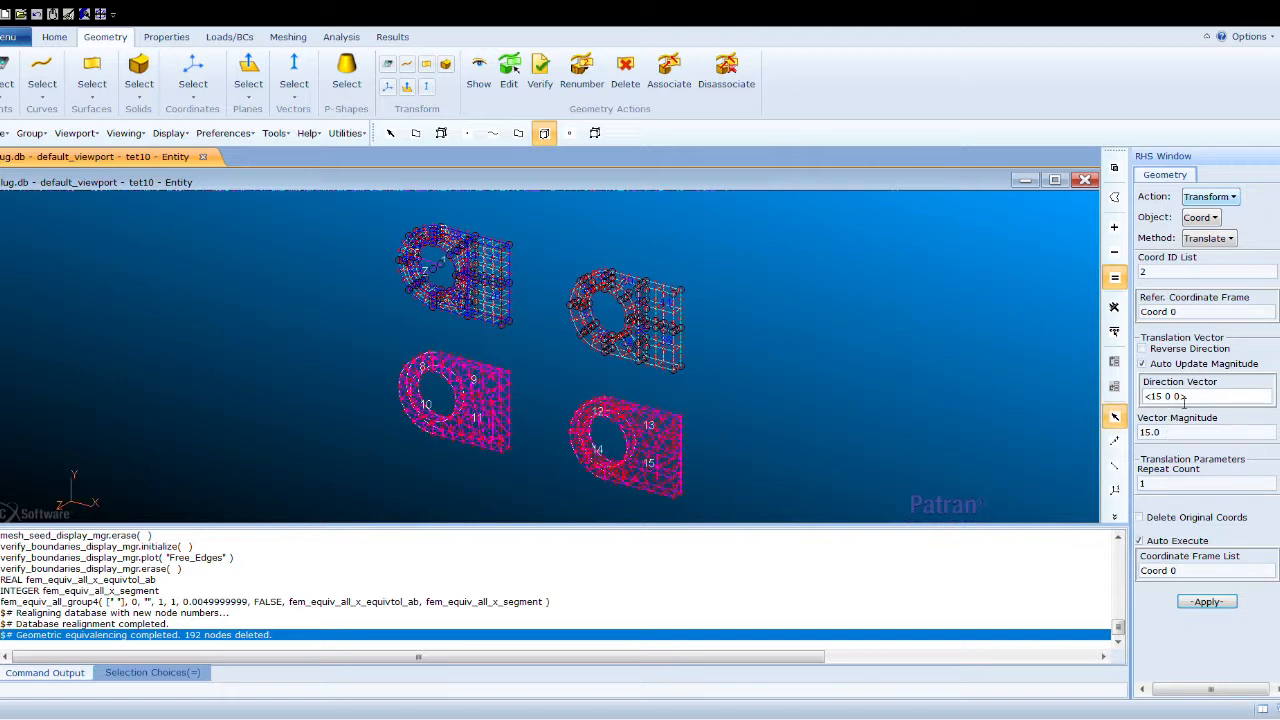
left_click(1210, 576)
left_click(1212, 602)
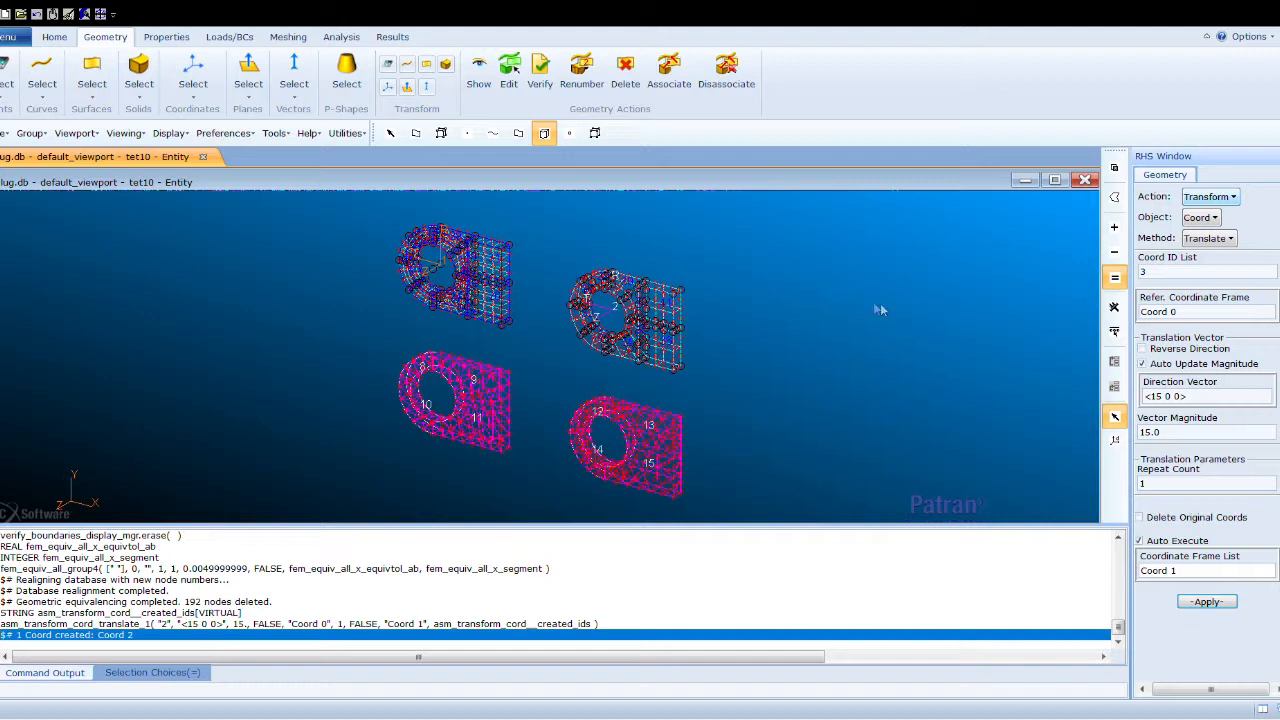
- Translate a copy of Coord 1 by <0 -10 0> to place a cylindrical frame on the tet4 lug
left_click(1166, 397)
type("-1")
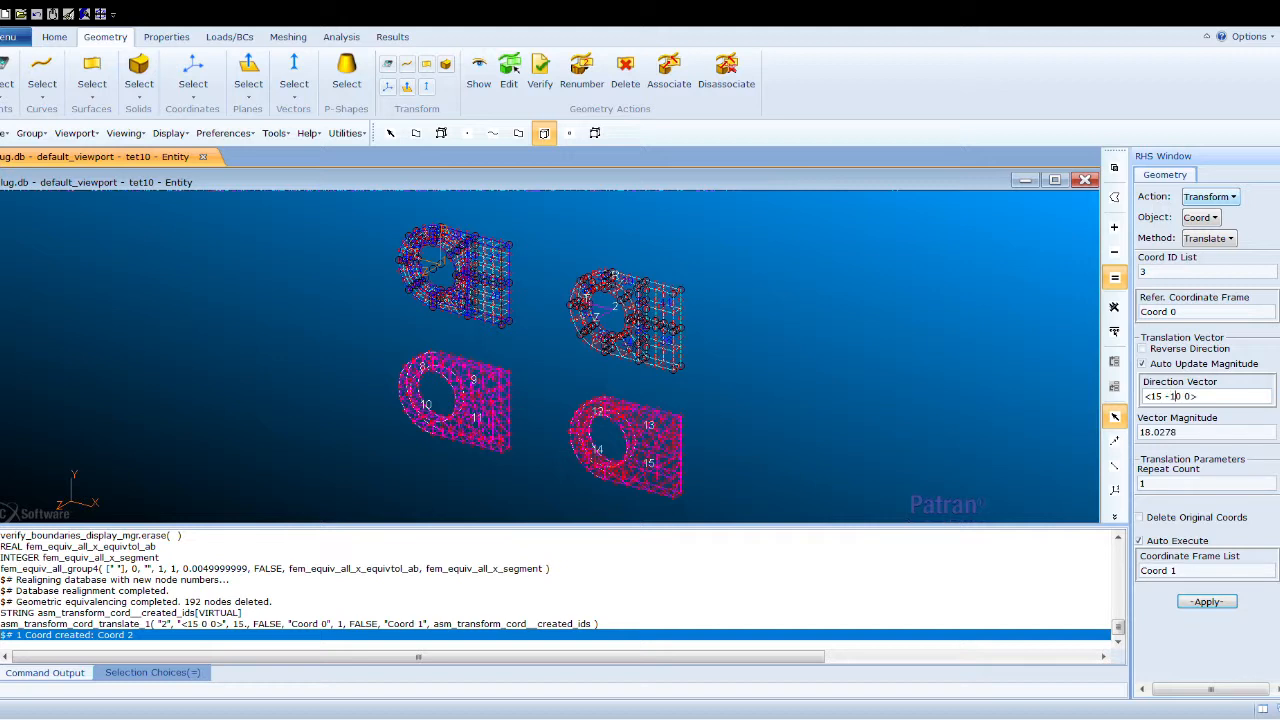
key("BackSpace")
key("BackSpace")
type("0")
left_click(1195, 602)
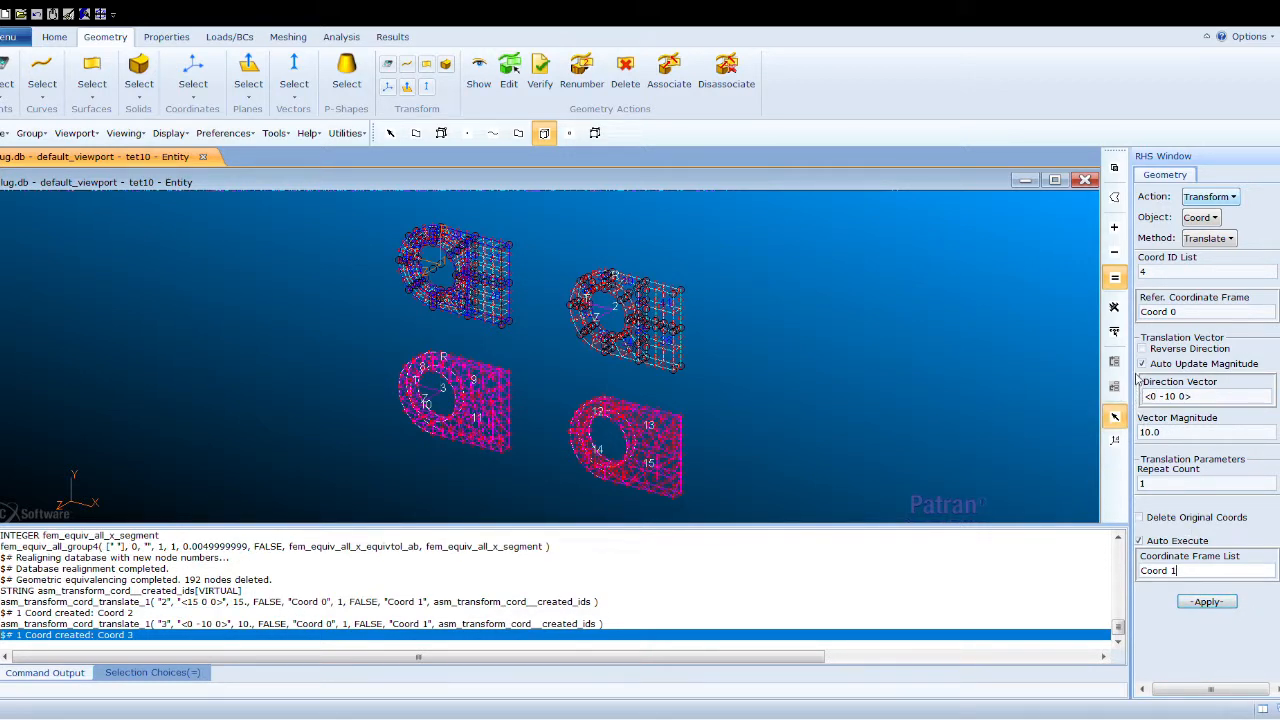
- Translate a copy of Coord 2 by <0 -10 0> to place a cylindrical frame on the tet10 lug
left_click(1222, 570)
key("BackSpace")
type("2")
left_click(1222, 601)
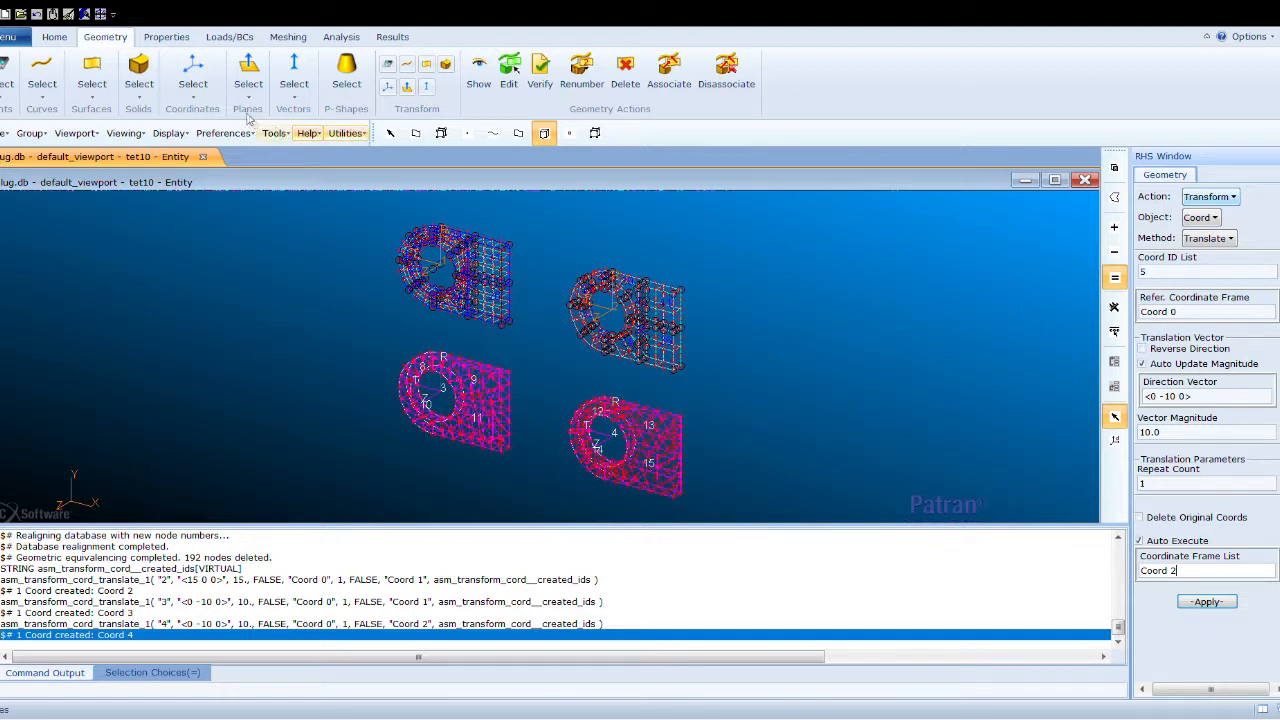
- Display the four meshed lugs in smooth shaded mode
left_click(230, 37)
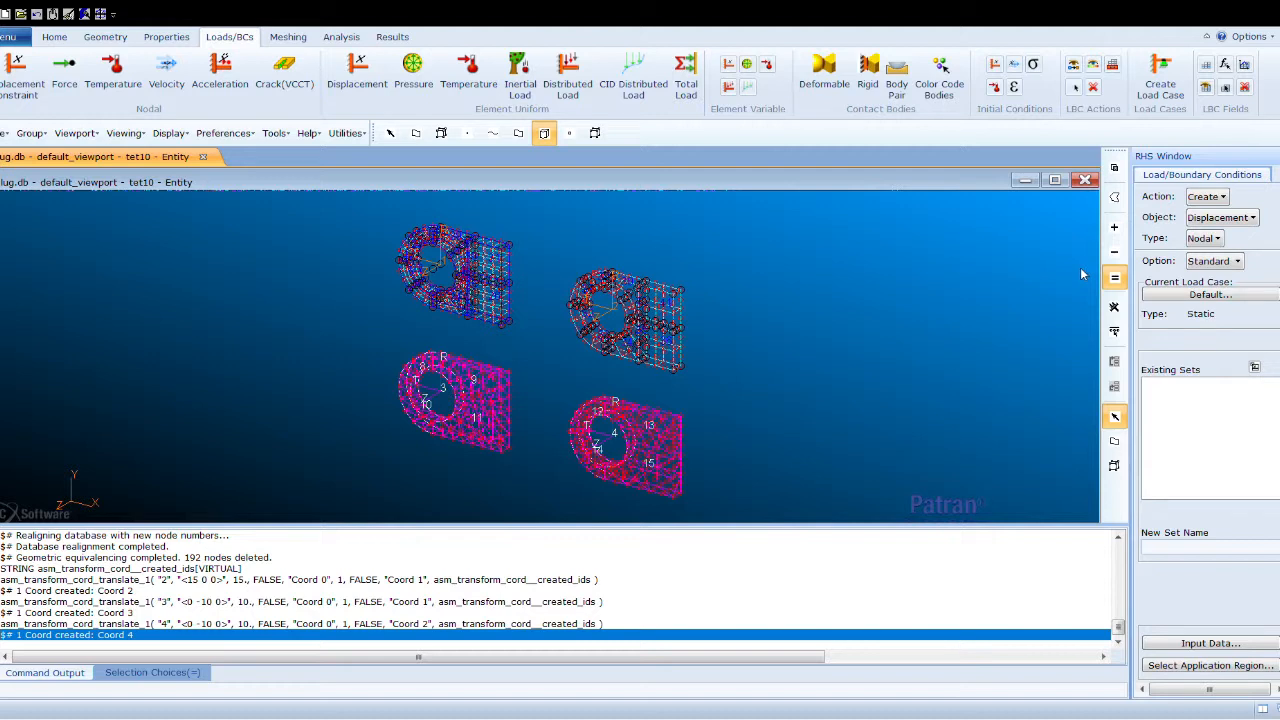
left_click(54, 38)
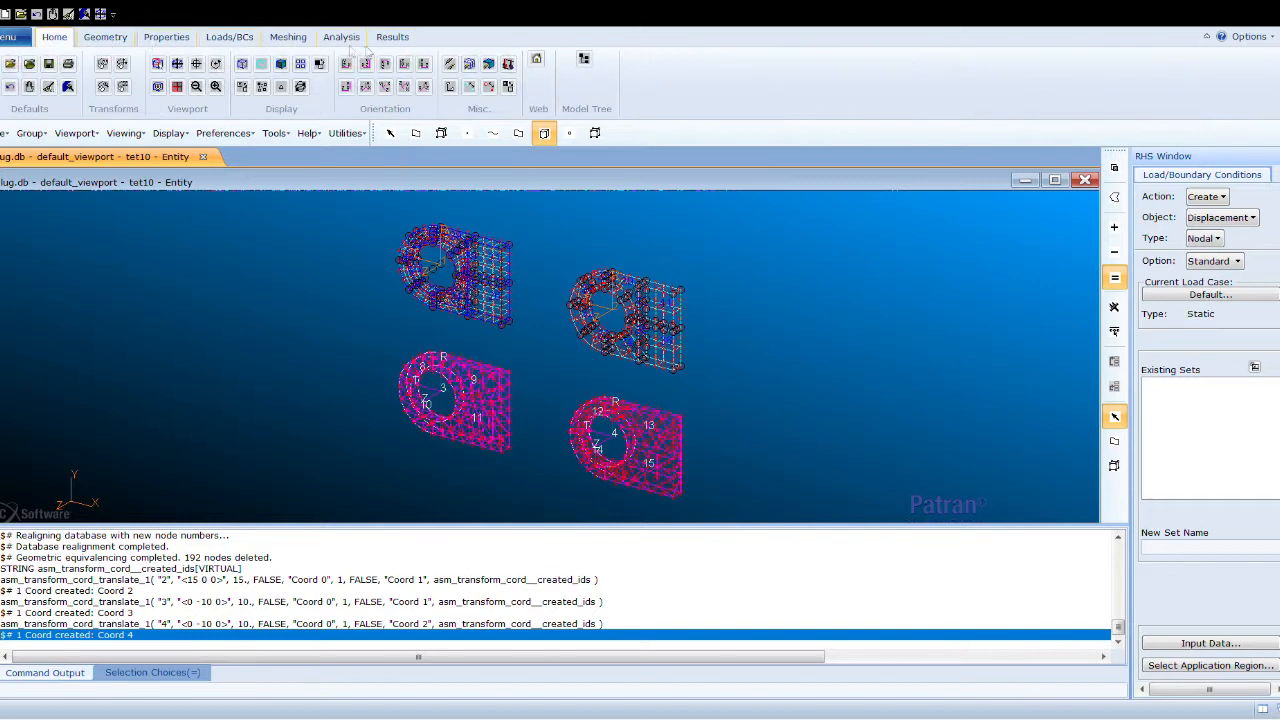
left_click(283, 66)
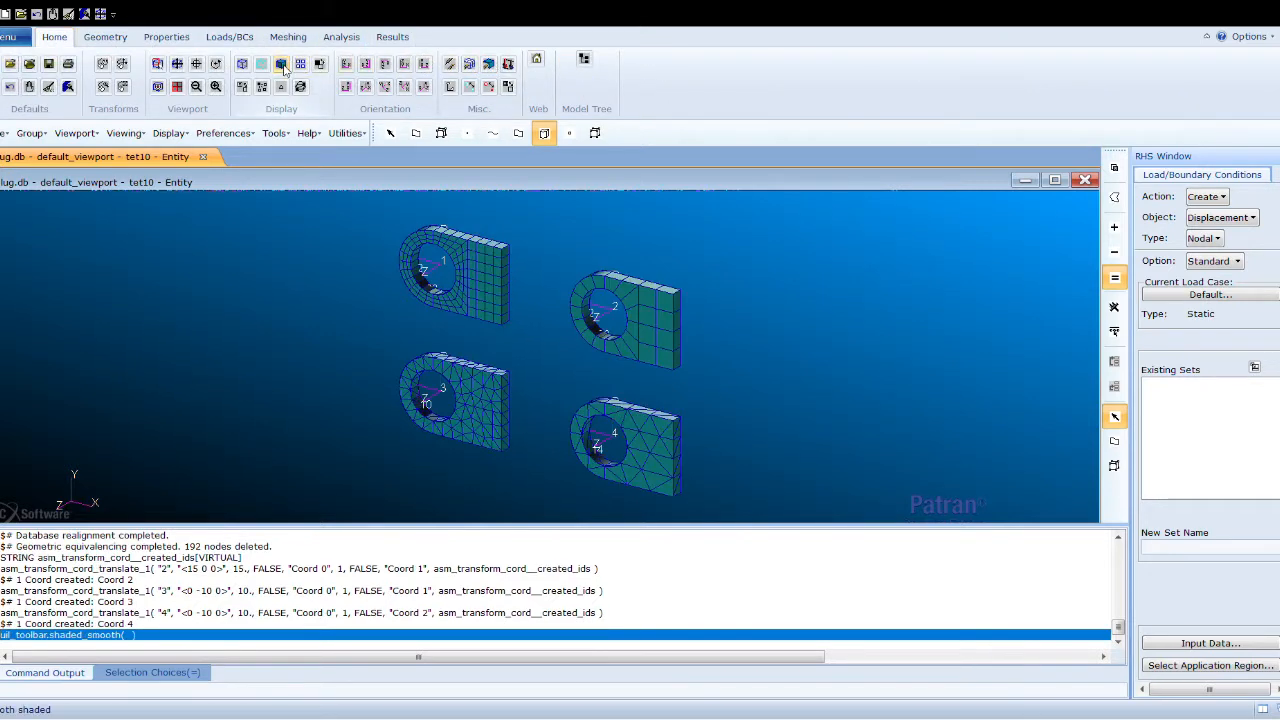
- Set up a spatial PCL Function field named sin_pressure_hex8 referenced to Coord 1
left_click(229, 37)
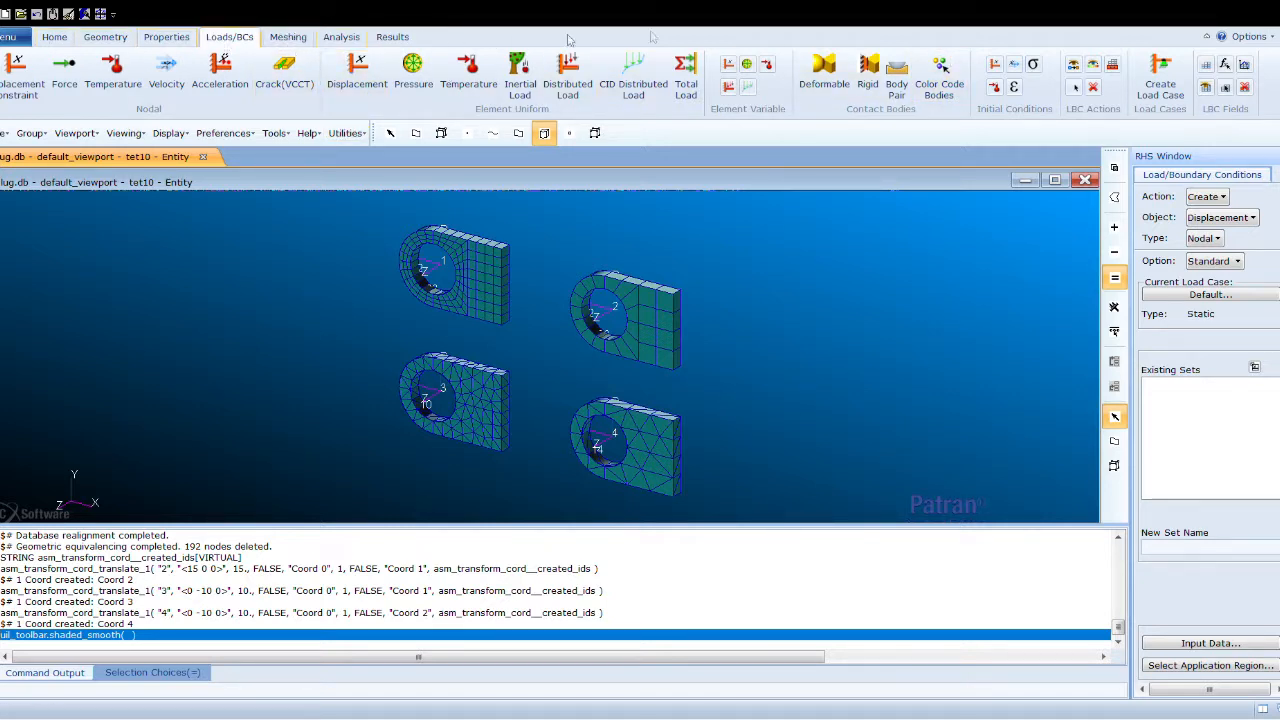
left_click(1207, 67)
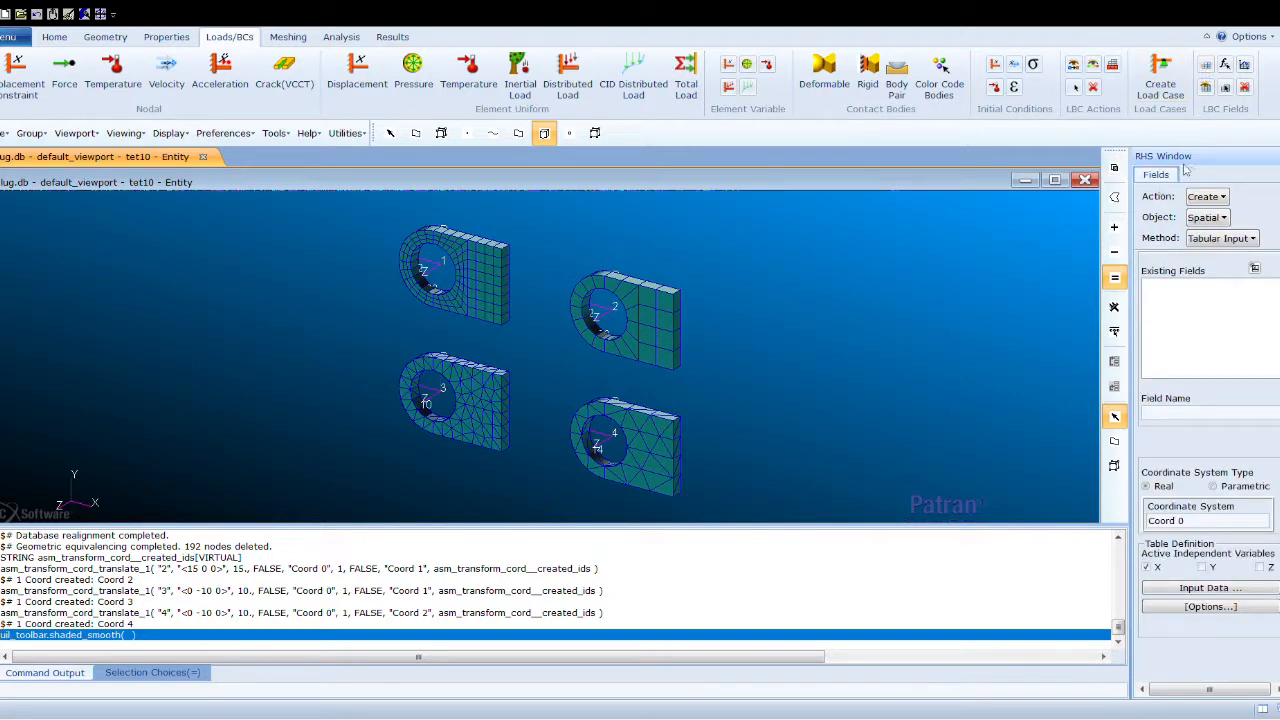
scroll(1214, 258, "up", 1)
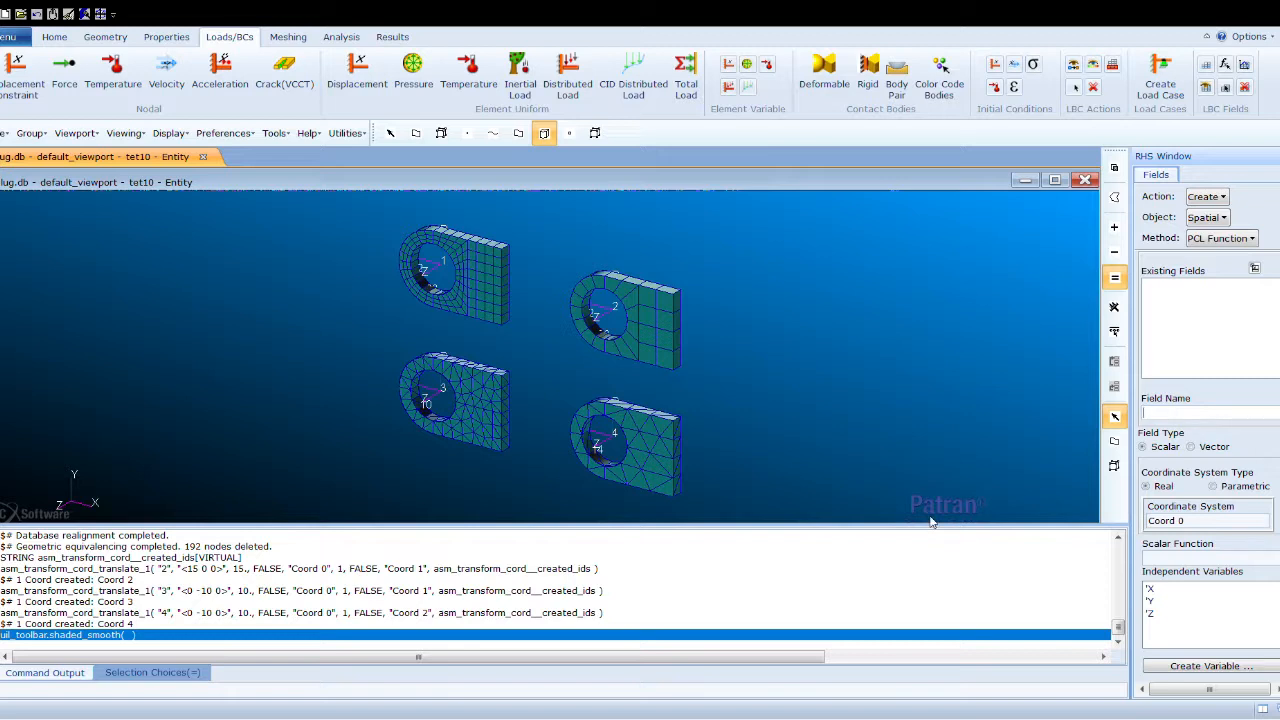
type("sin_pressure_hex8")
left_click(1192, 521)
key("BackSpace")
type("1")
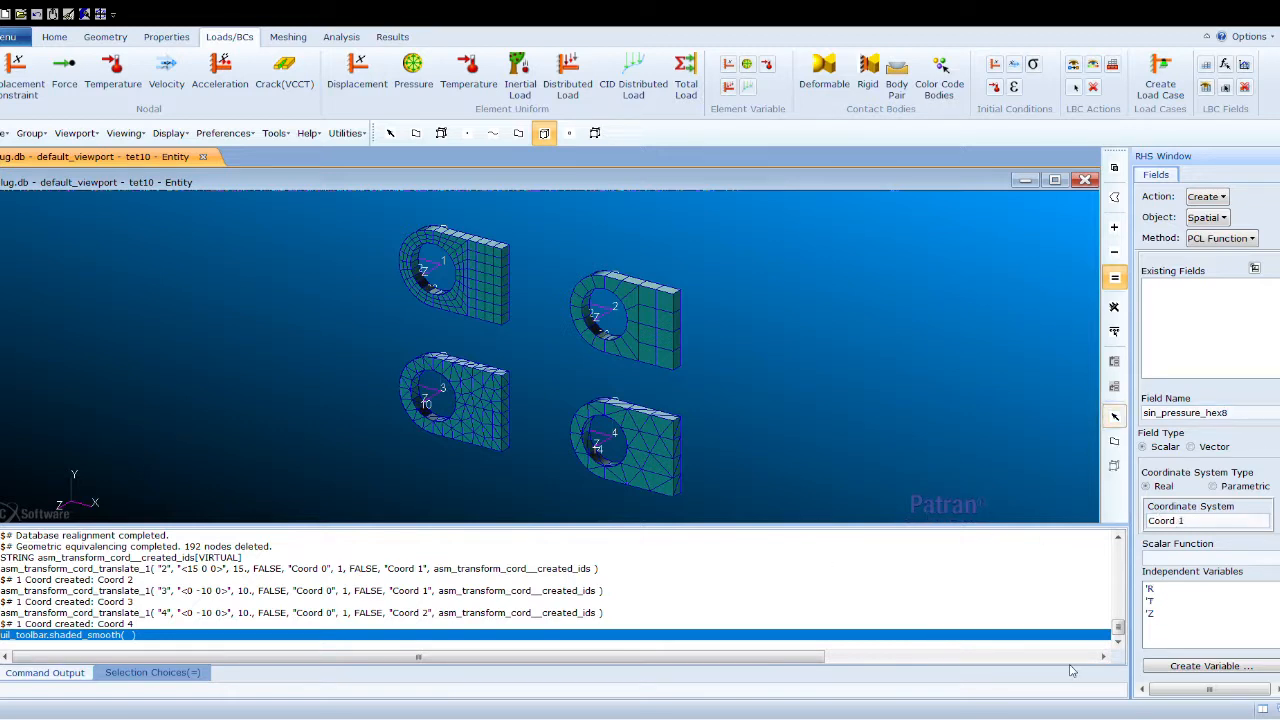
- Enter sinr('T) as the scalar function and create the hex8 pressure field
key("Tab")
type("sin")
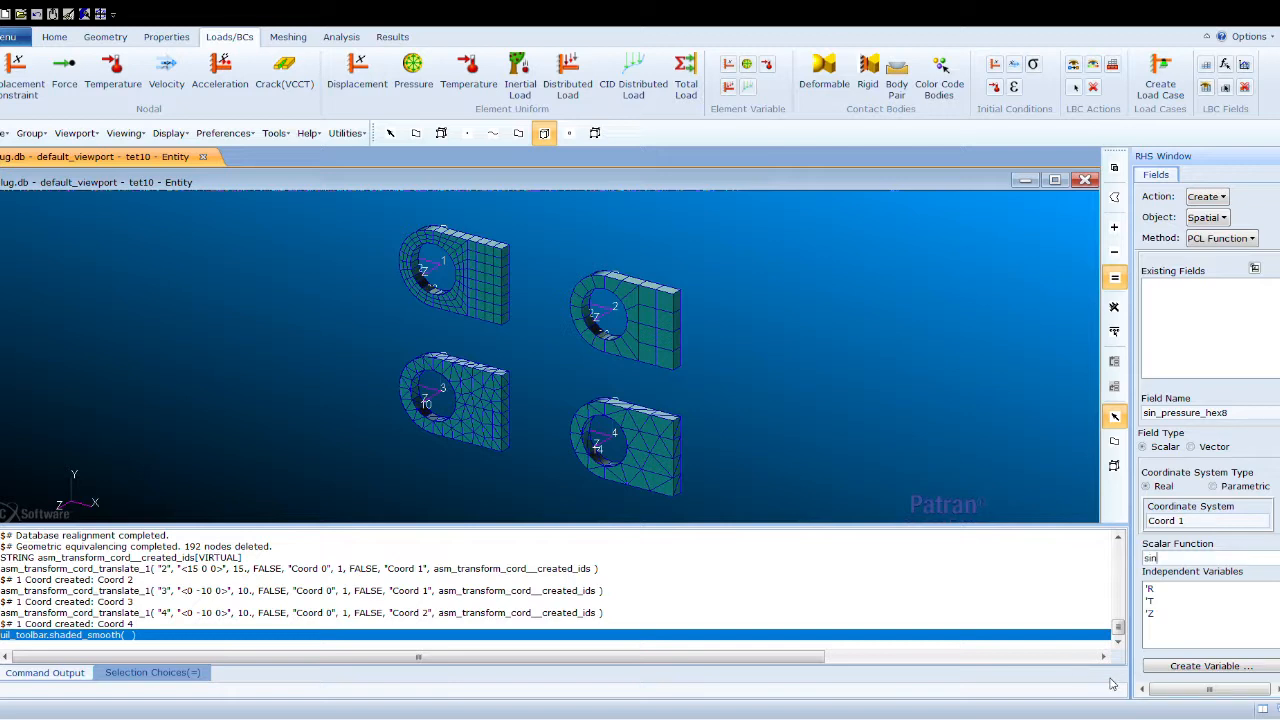
type("('T)")
scroll(1210, 450, "down", 3)
left_click(1218, 581)
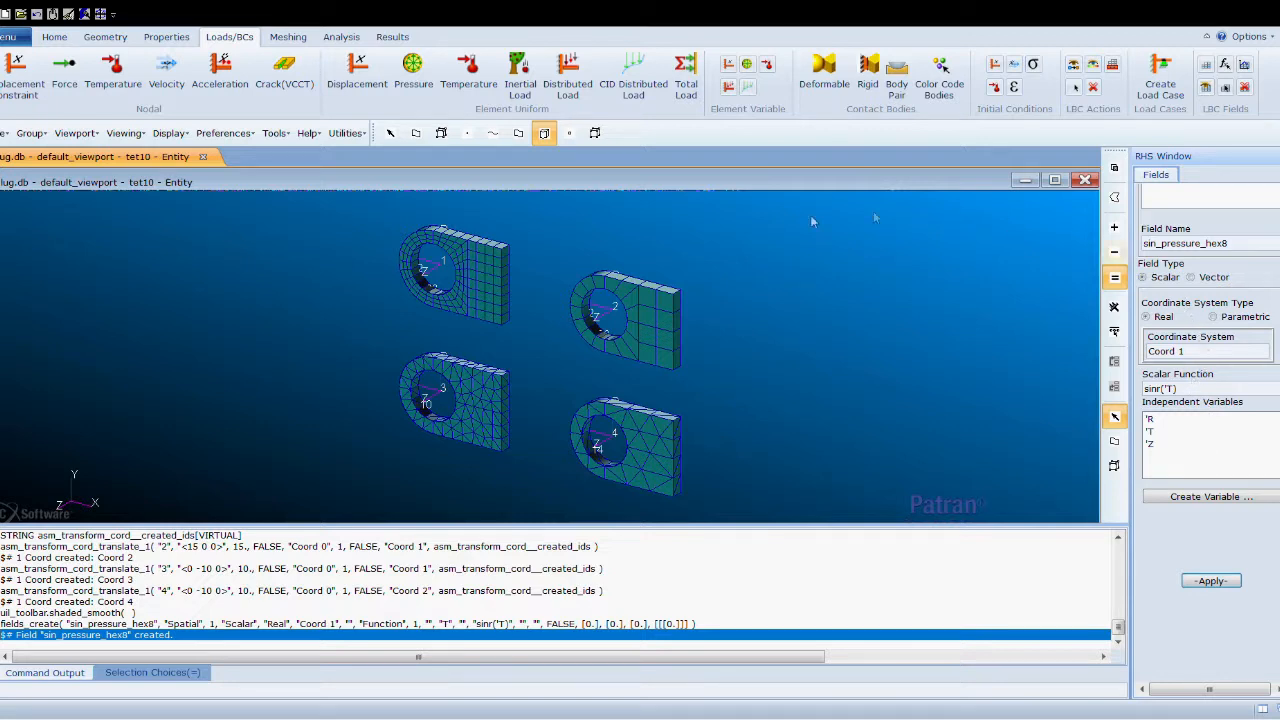
- Create the field sin_pressure_hex20 in Coord 2 with the same sinr('T) function
key("BackSpace")
type("20")
key("BackSpace")
type("2")
scroll(1210, 430, "up", 5)
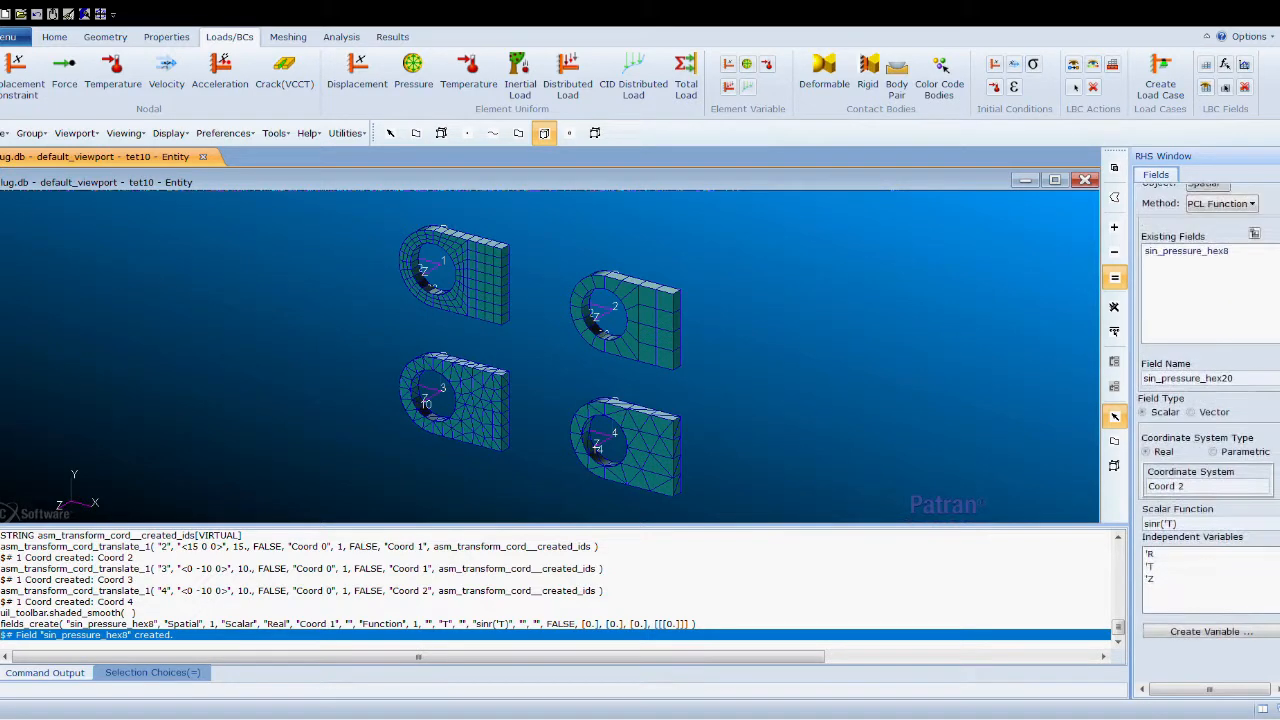
scroll(1210, 430, "down", 5)
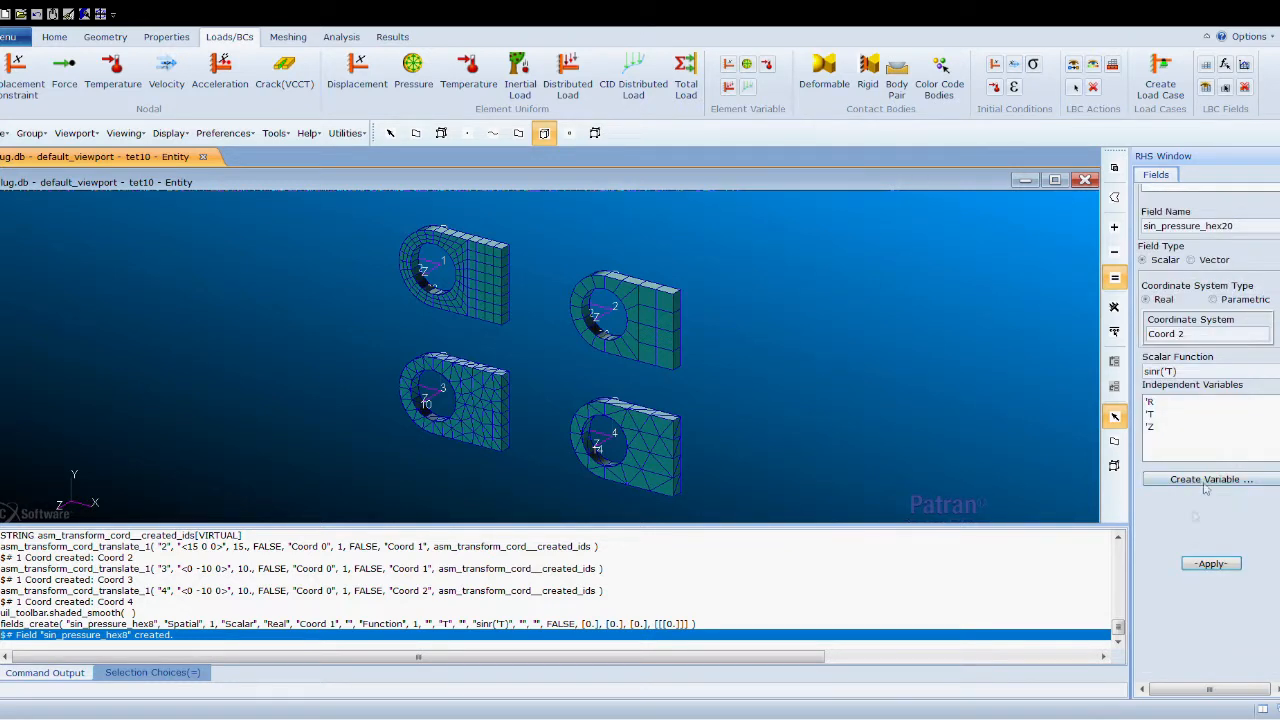
left_click(1210, 565)
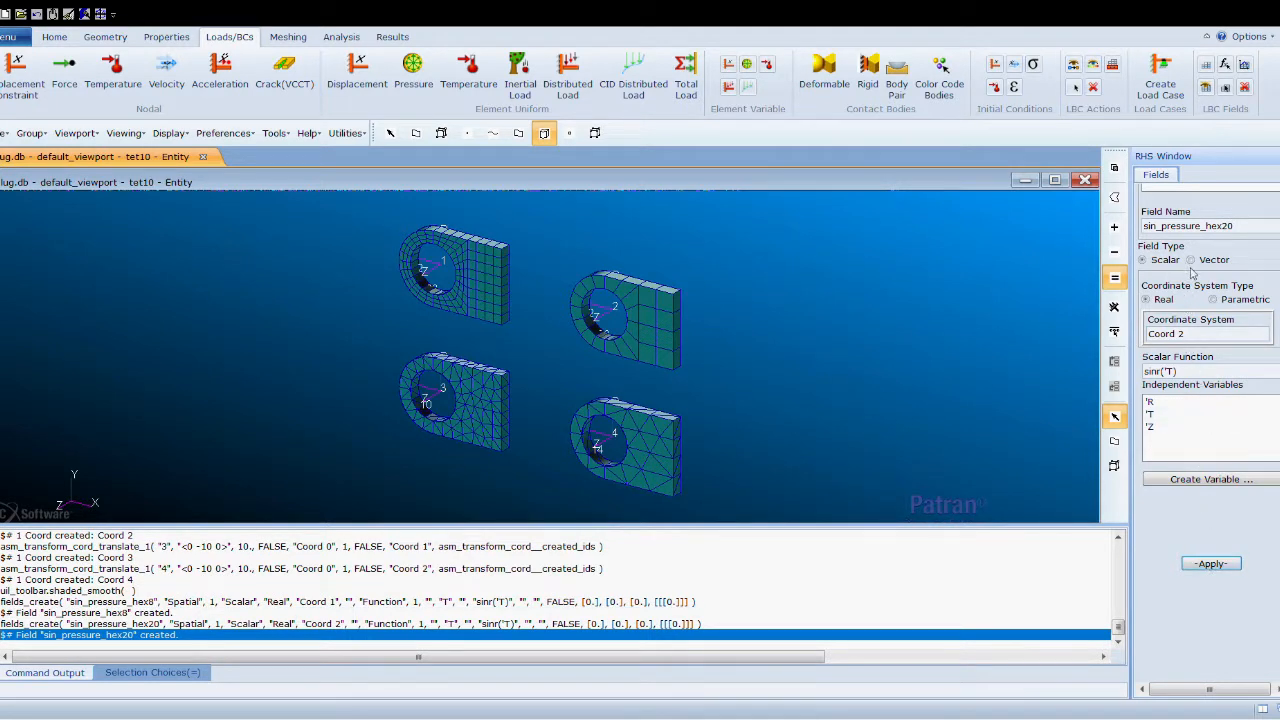
- Create the field sin_pressure_tet4 in Coord 3 with the same sinr('T) function
left_click(1198, 341)
key("BackSpace")
type("3")
left_click(1248, 237)
key("BackSpace")
key("BackSpace")
key("BackSpace")
key("BackSpace")
key("BackSpace")
type("tet4")
left_click(1209, 566)
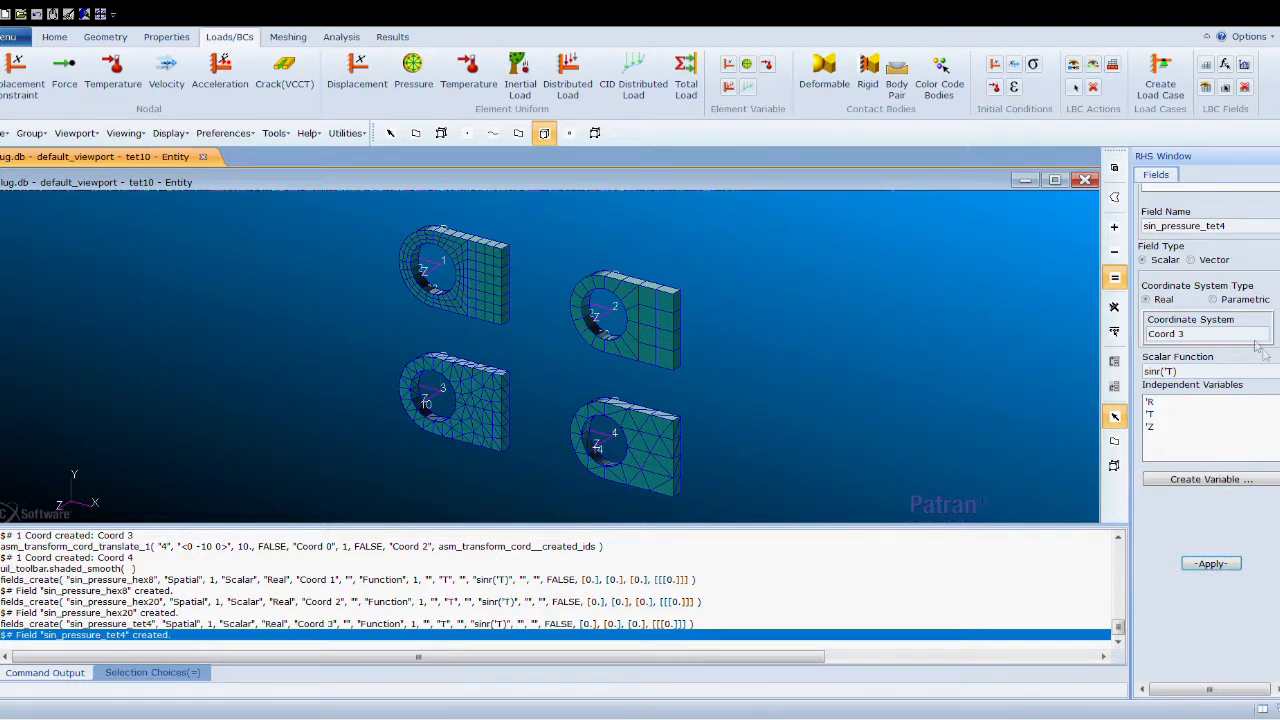
- Create the field sin_pressure_tet10 in Coord 4 with the same sinr('T) function
key("BackSpace")
type("4")
key("Tab")
left_click(1235, 230)
key("BackSpace")
type("10")
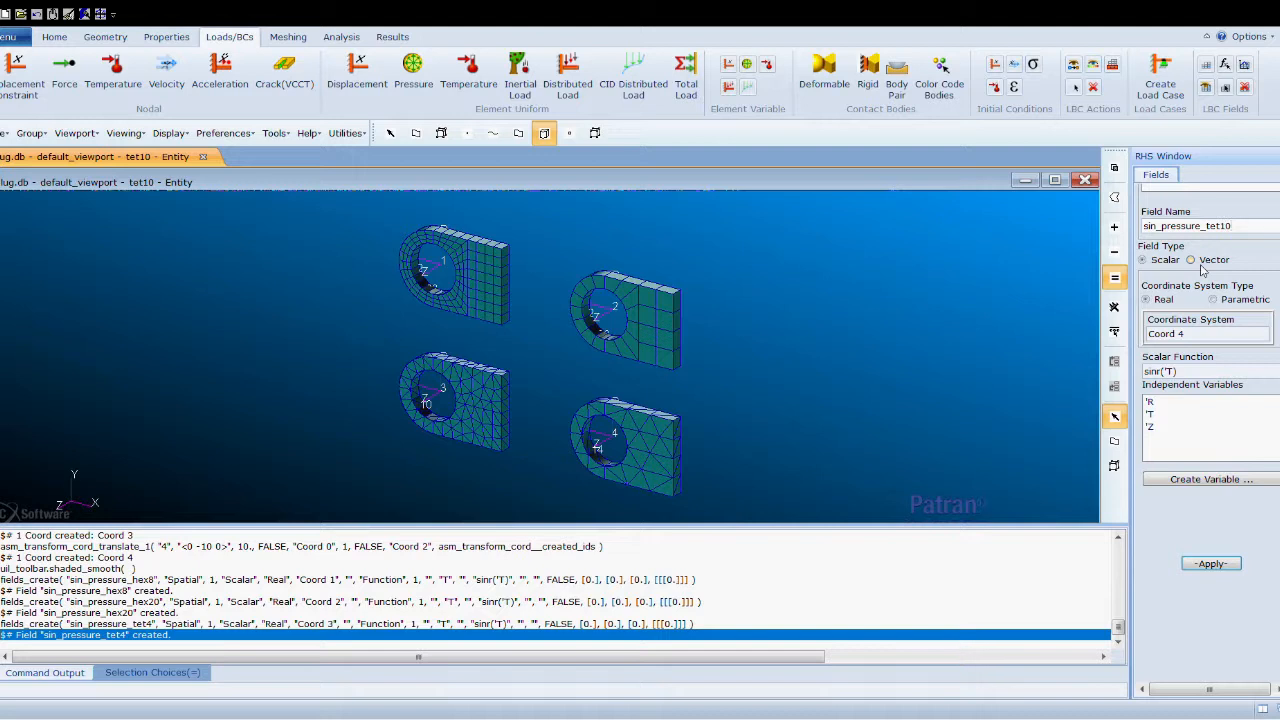
left_click(1211, 563)
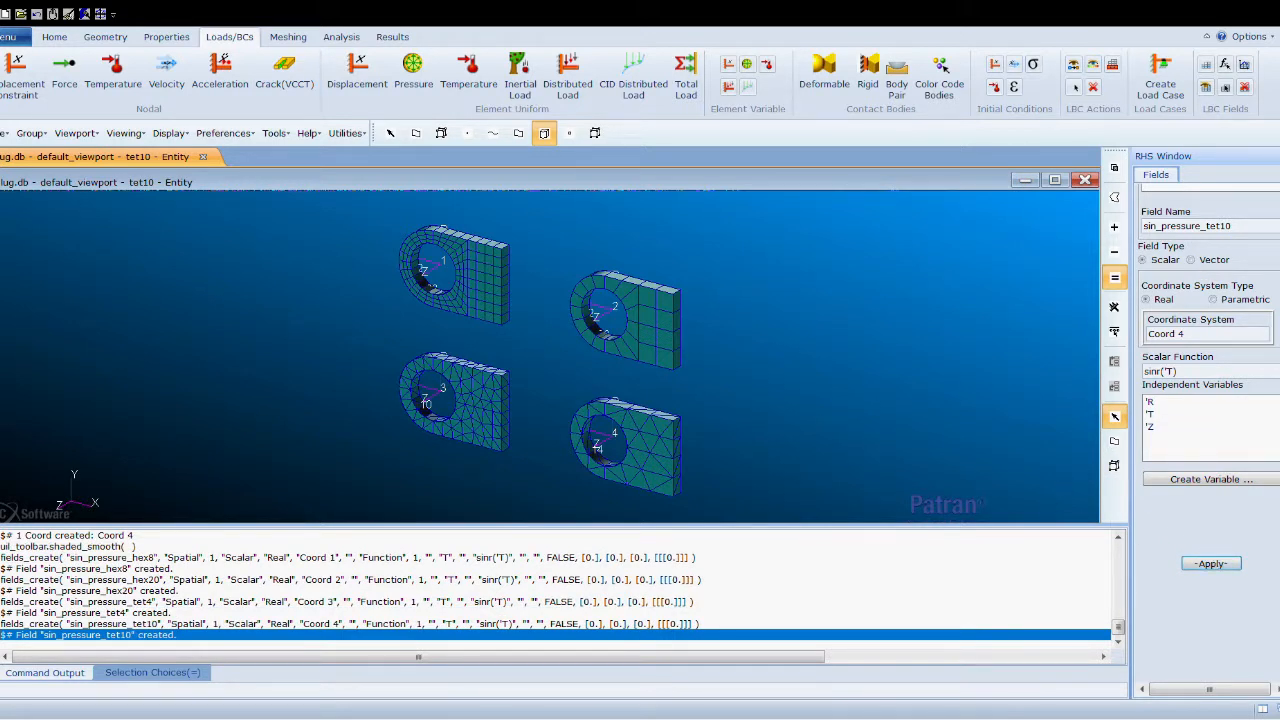
- Set up an element uniform 3D pressure named hex8 with scale factor 1000 and the sin_pressure_hex8 field
left_click(413, 70)
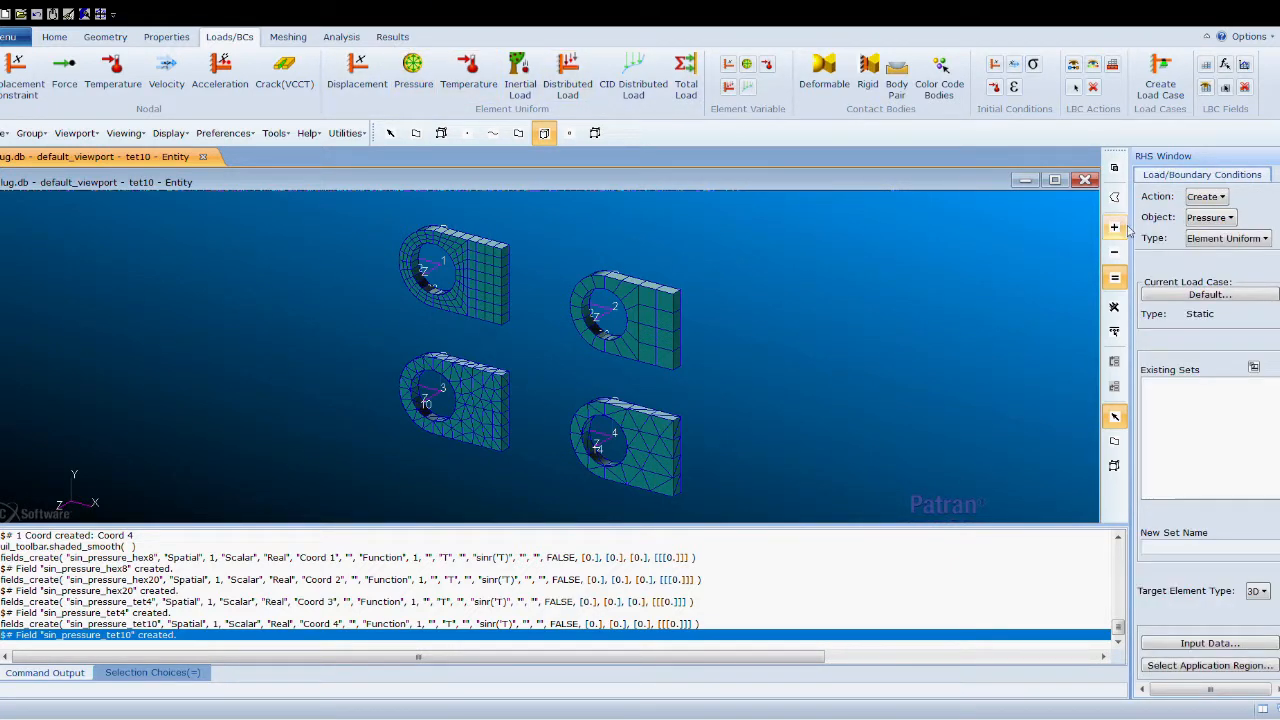
left_click(1168, 547)
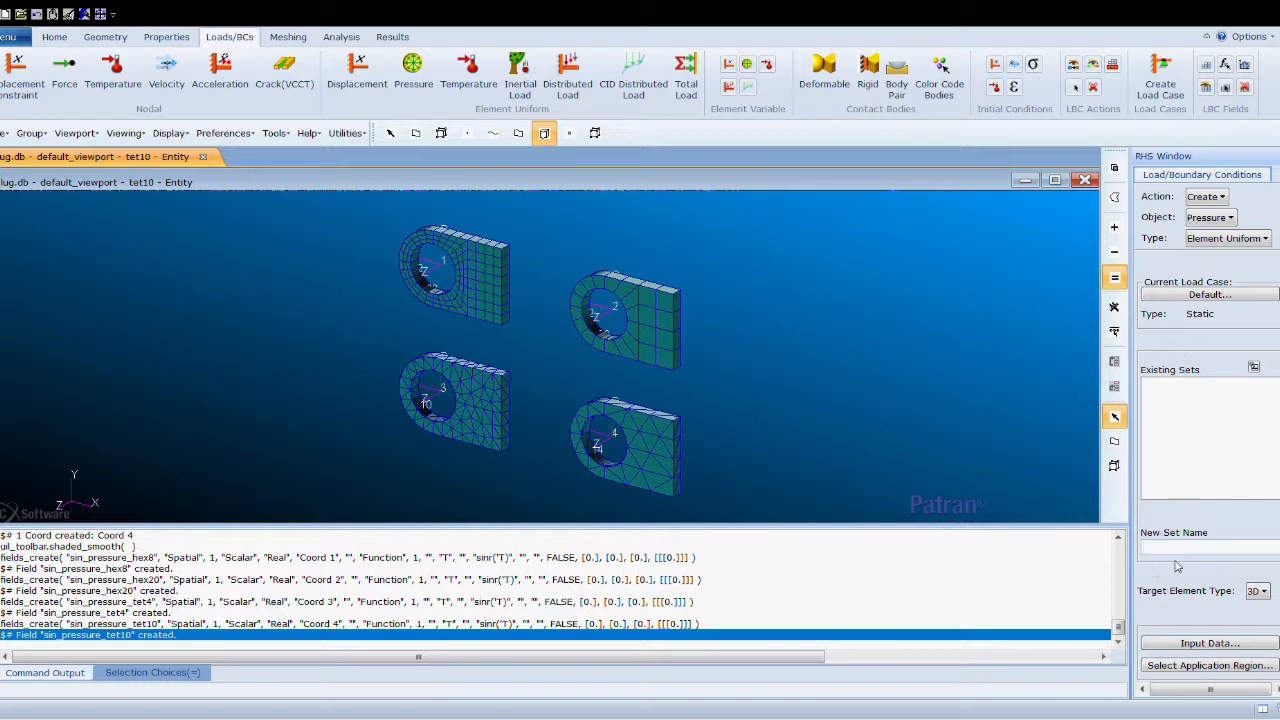
type("hex8")
left_click(1236, 640)
scroll(1210, 500, "down", 2)
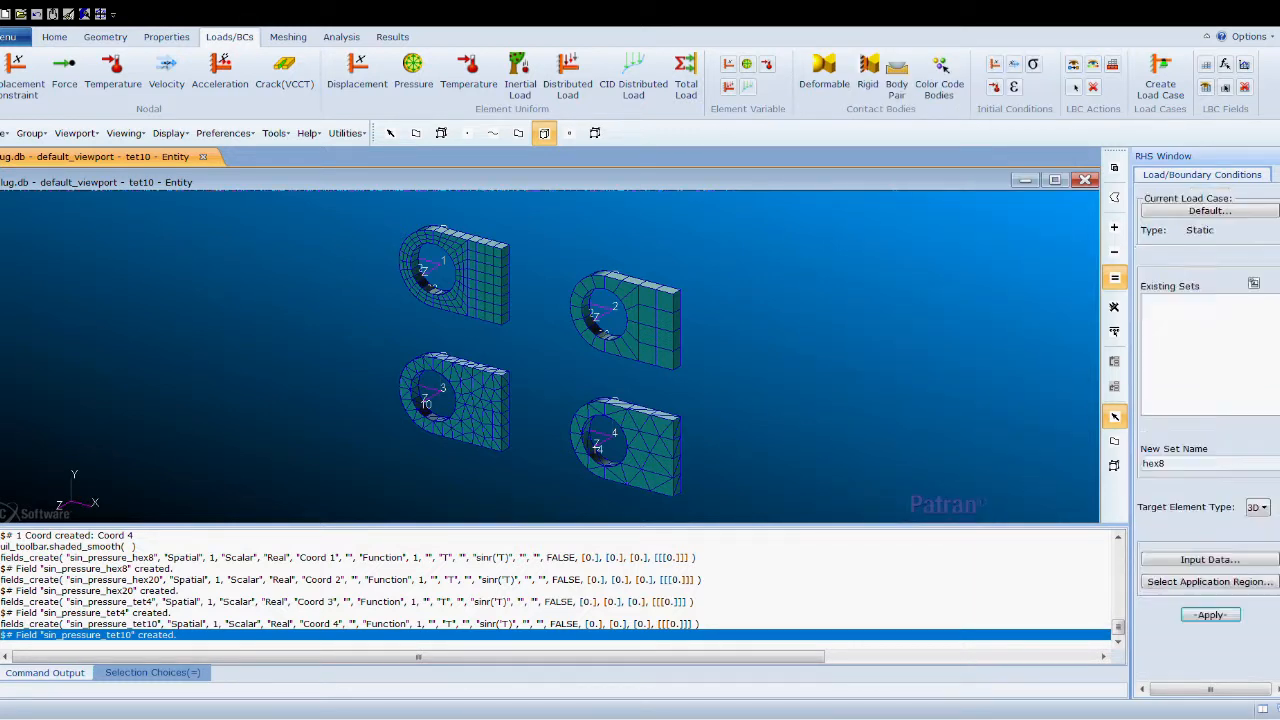
- Post only the hex8 group while defining the pressure's application region by geometry
left_click(1236, 588)
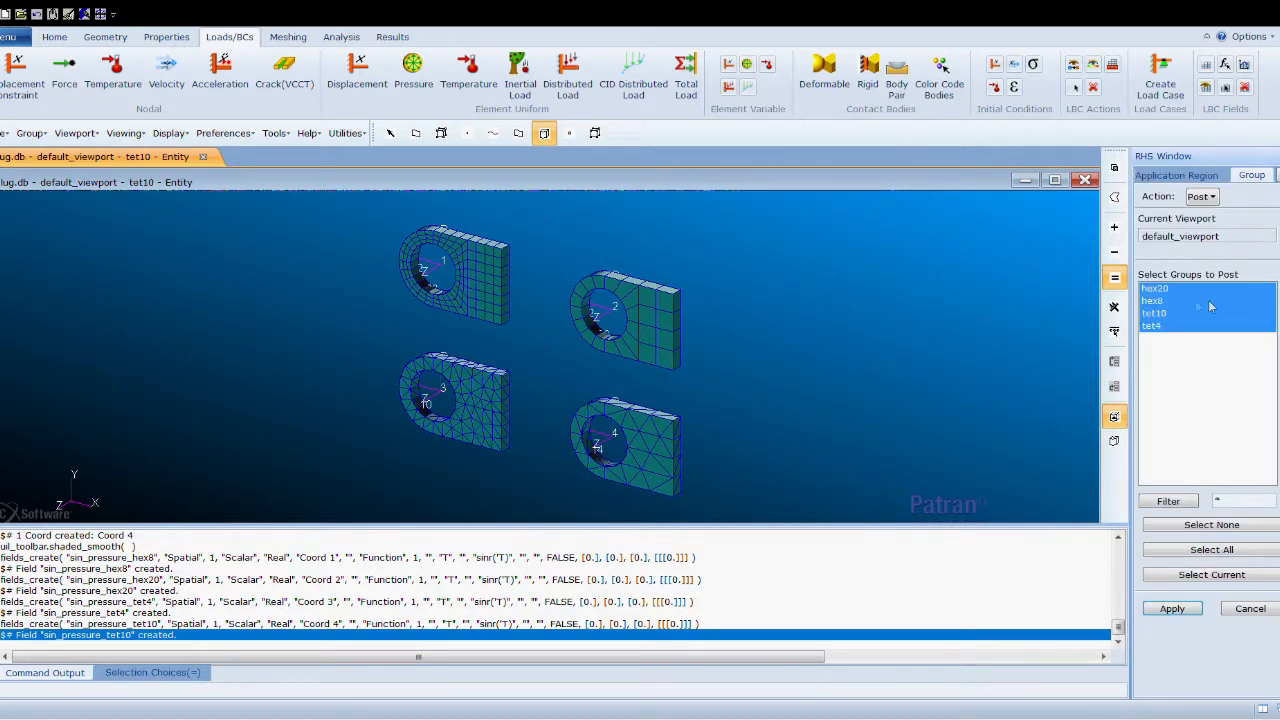
left_click(1153, 301)
left_click(1172, 608)
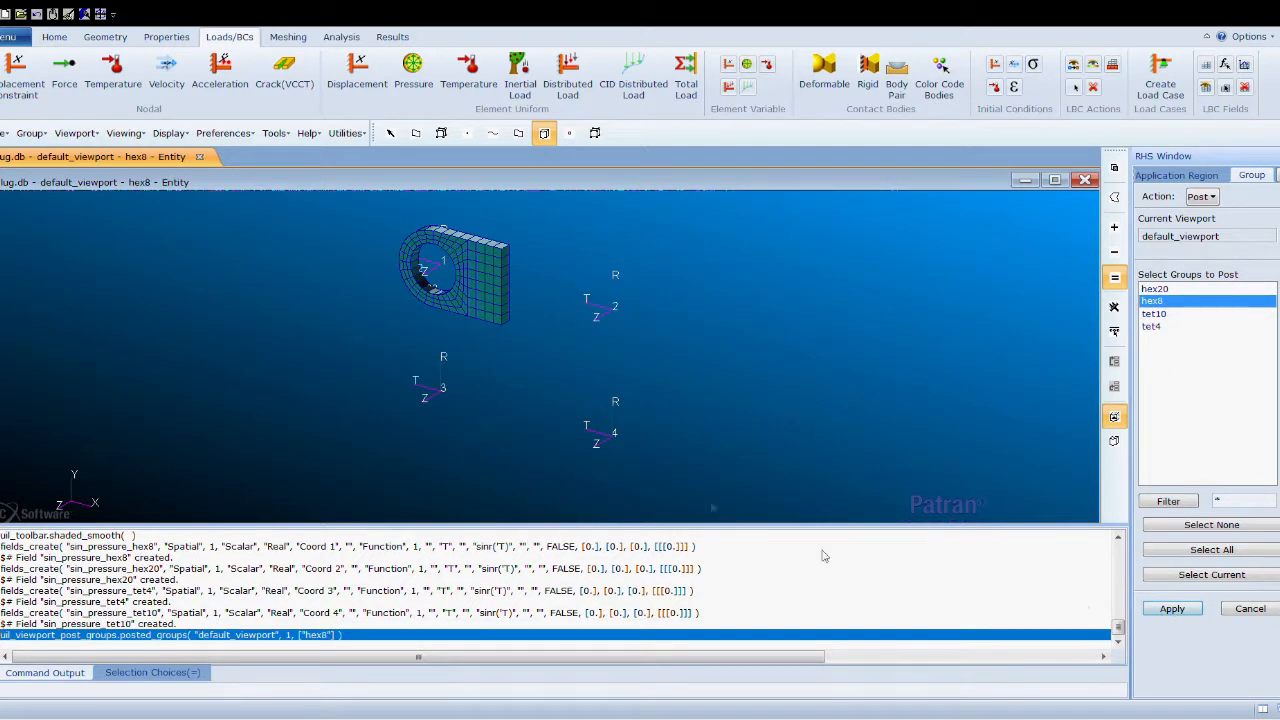
left_click(1176, 176)
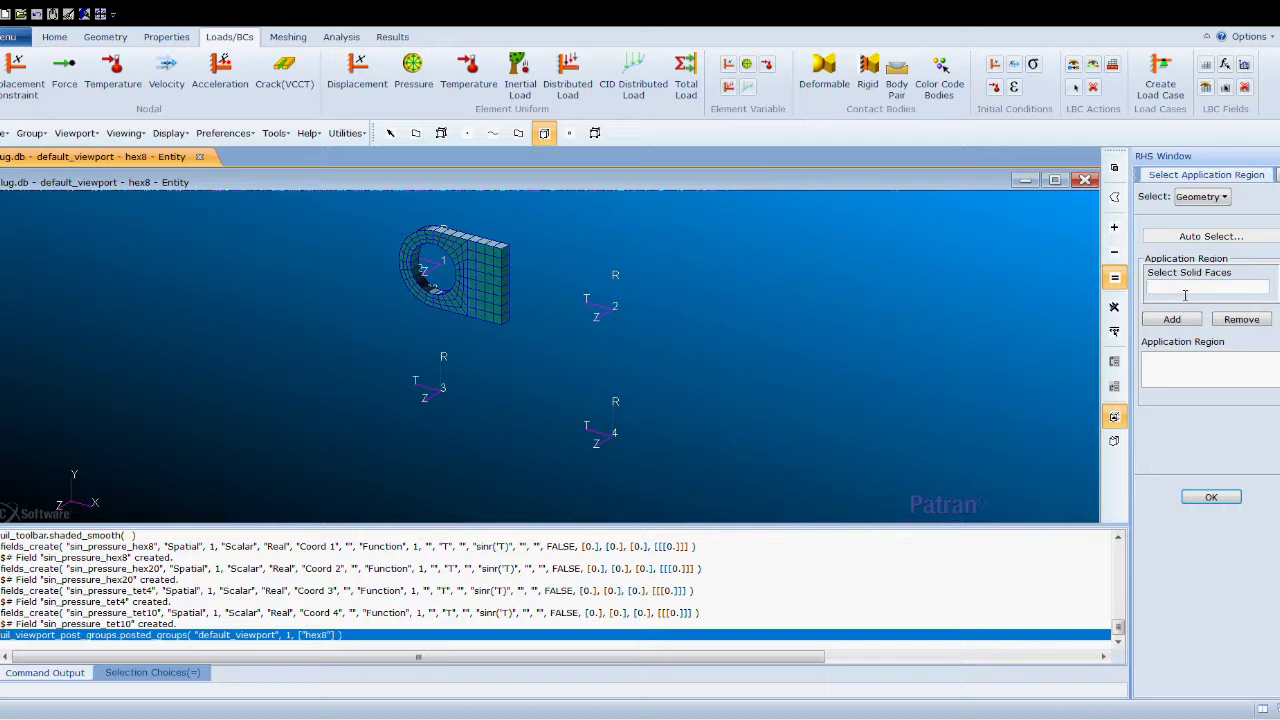
- Add solid faces 28.3, 27.5, 22.5 and 23.1 on the rounded-end half of the hole as the region and create the hex8 pressure
scroll(477, 255, "up", 4)
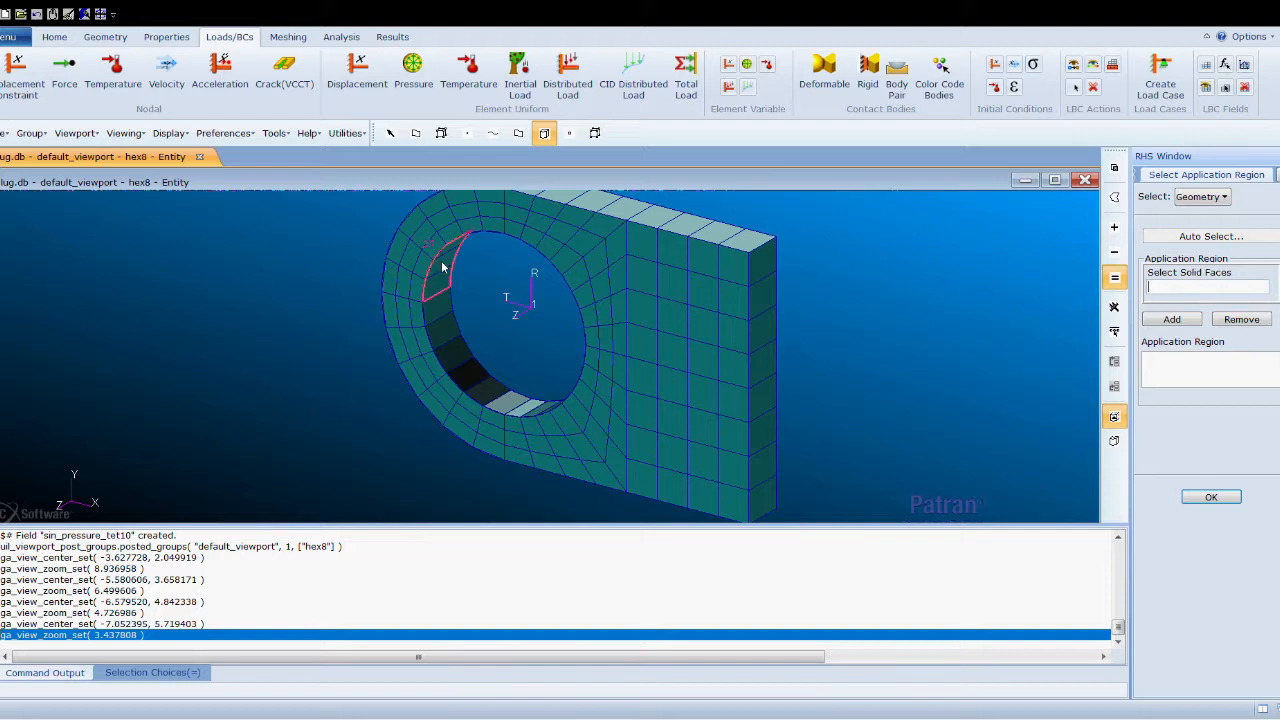
mouse_move(505, 298)
middle_mouse_down()
mouse_move(503, 281)
mouse_move(491, 296)
middle_mouse_up()
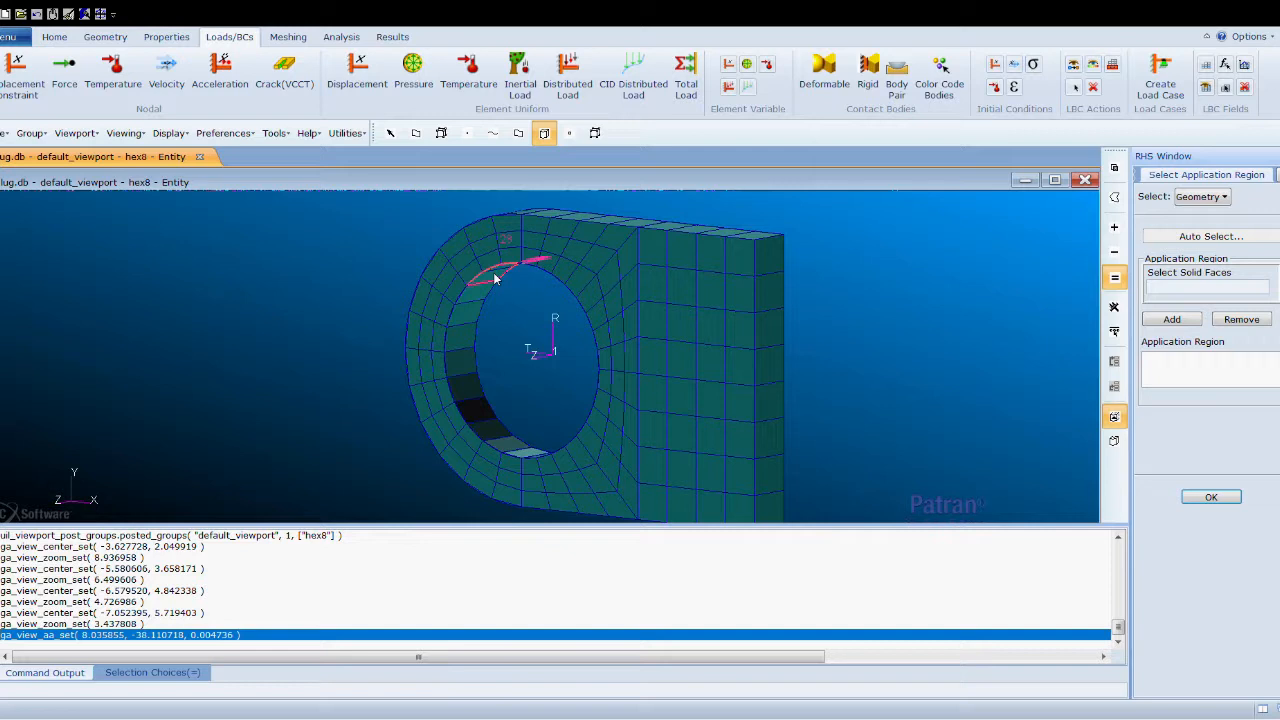
left_click(494, 279)
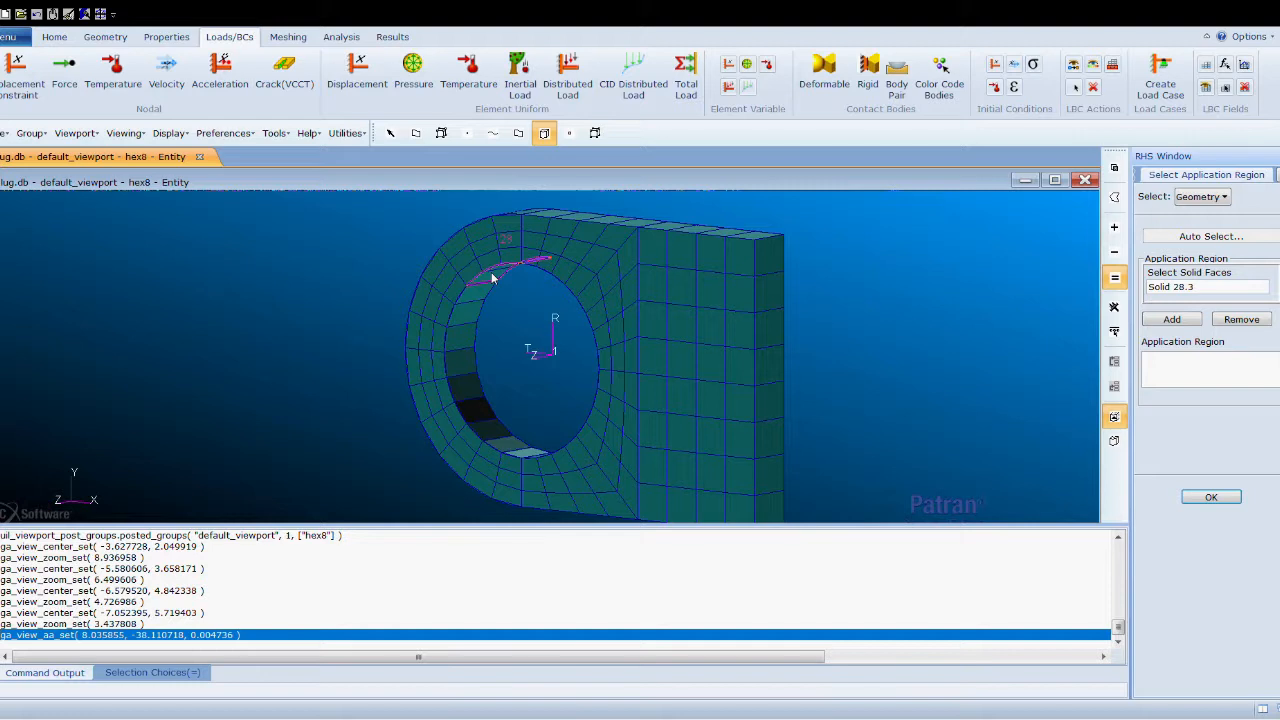
left_click(465, 318)
left_click(475, 392)
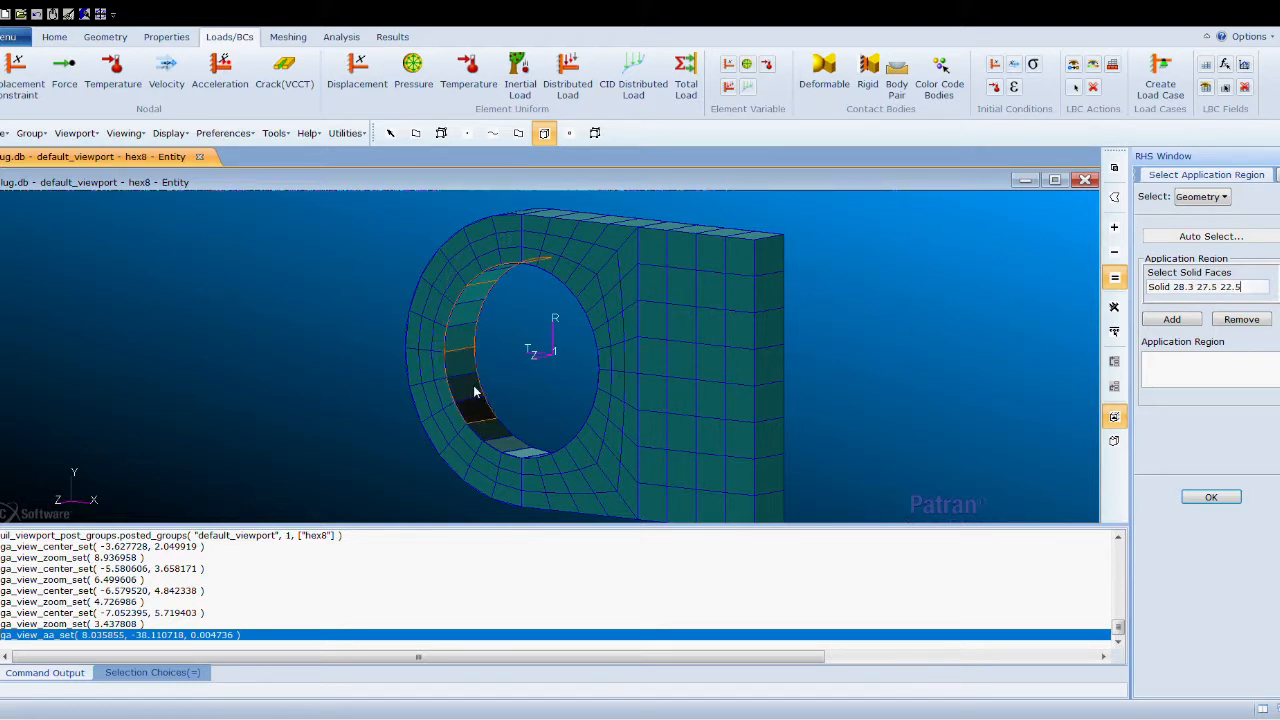
left_click(504, 443)
left_click(1184, 320)
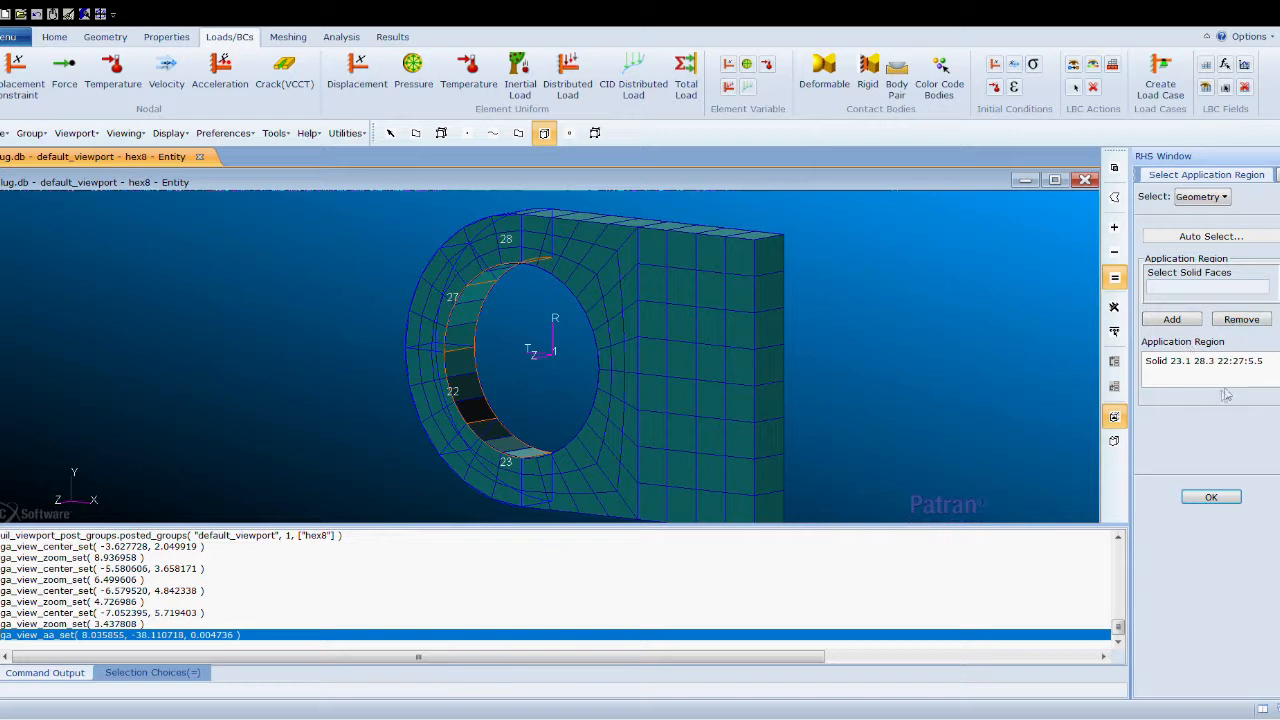
left_click(1211, 497)
left_click(1212, 615)
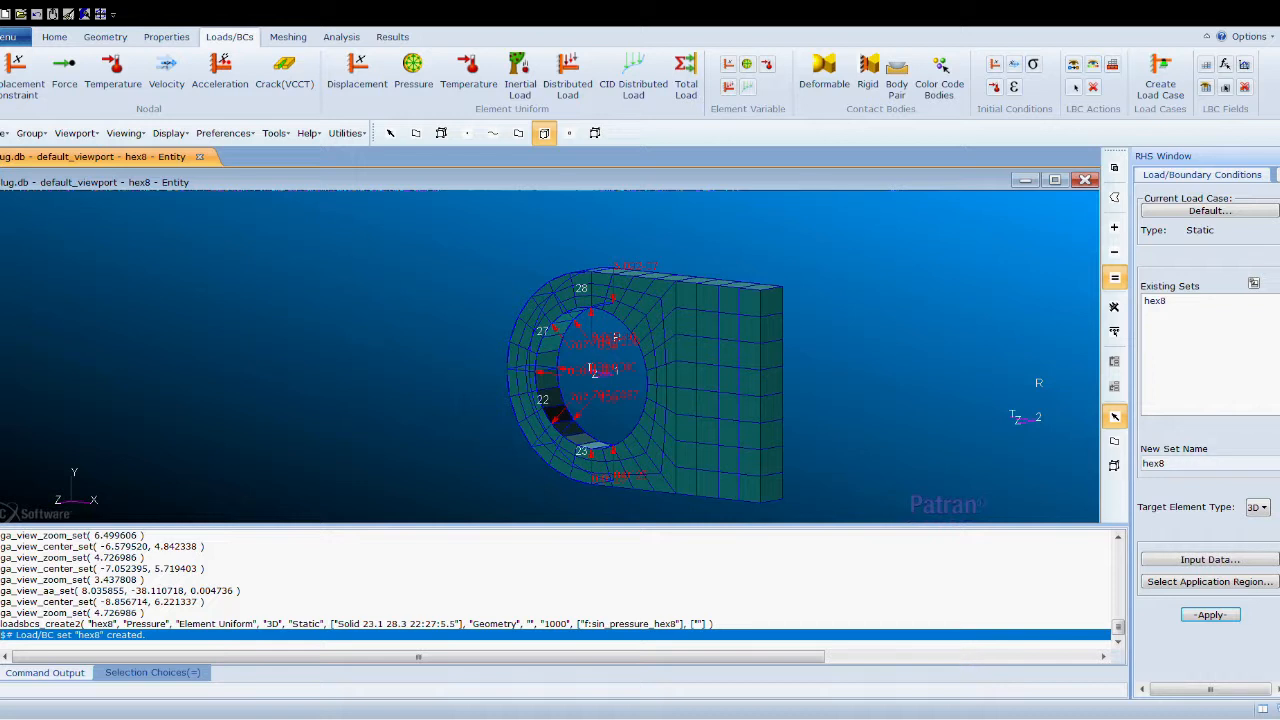
- Name the next pressure set hex20 and go through its input data
scroll(1273, 348, "up", 2)
scroll(1273, 348, "down", 2)
left_click(1191, 470)
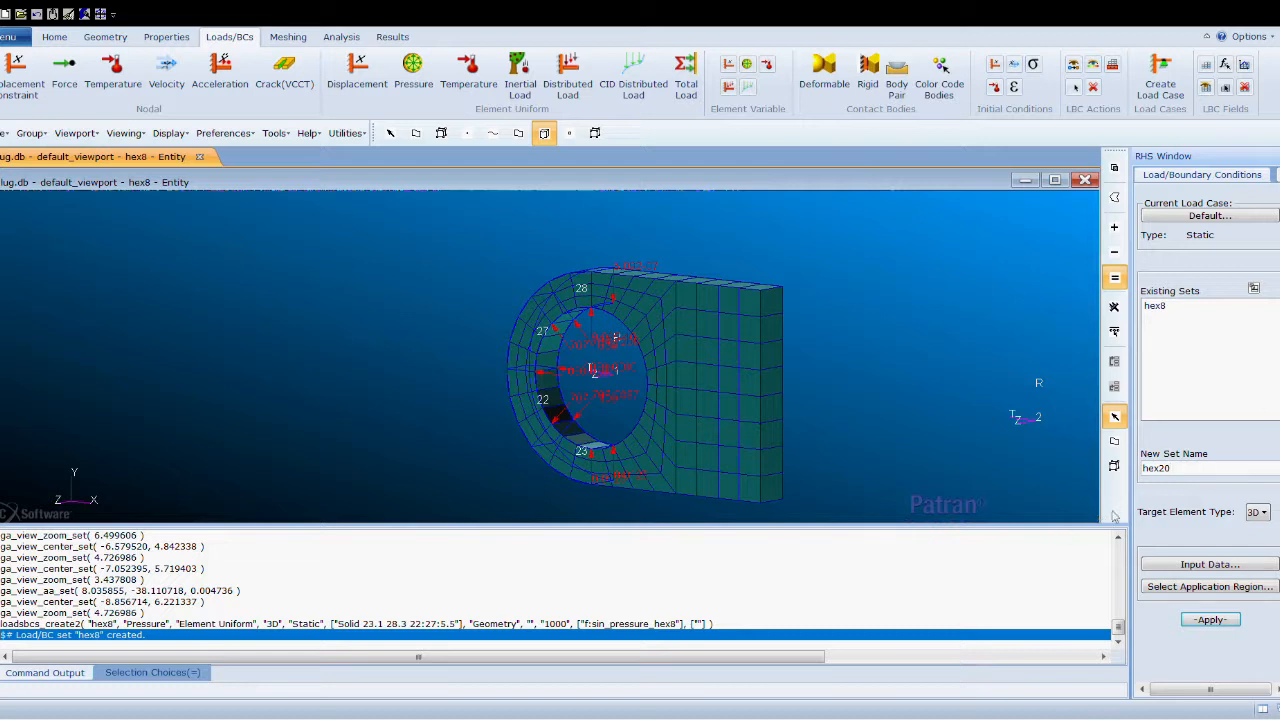
left_click(1186, 565)
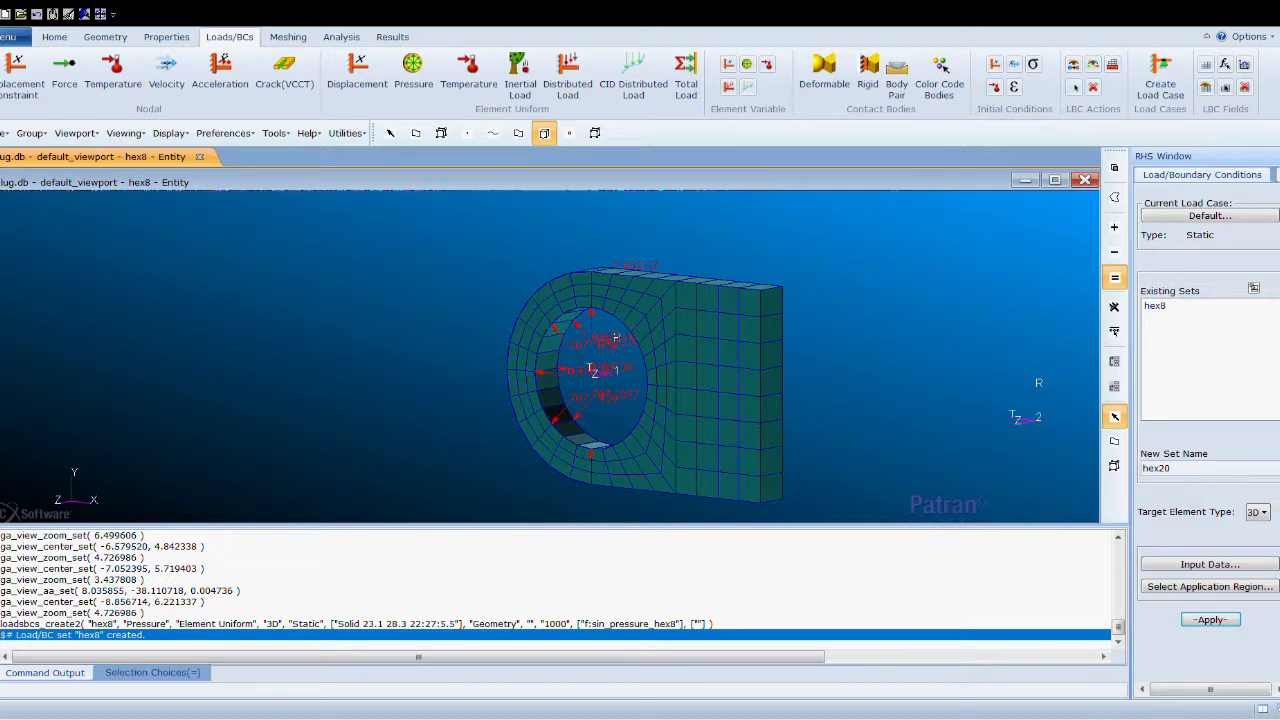
- Post only the hex20 group while defining the hex20 pressure's application region
left_click(1196, 590)
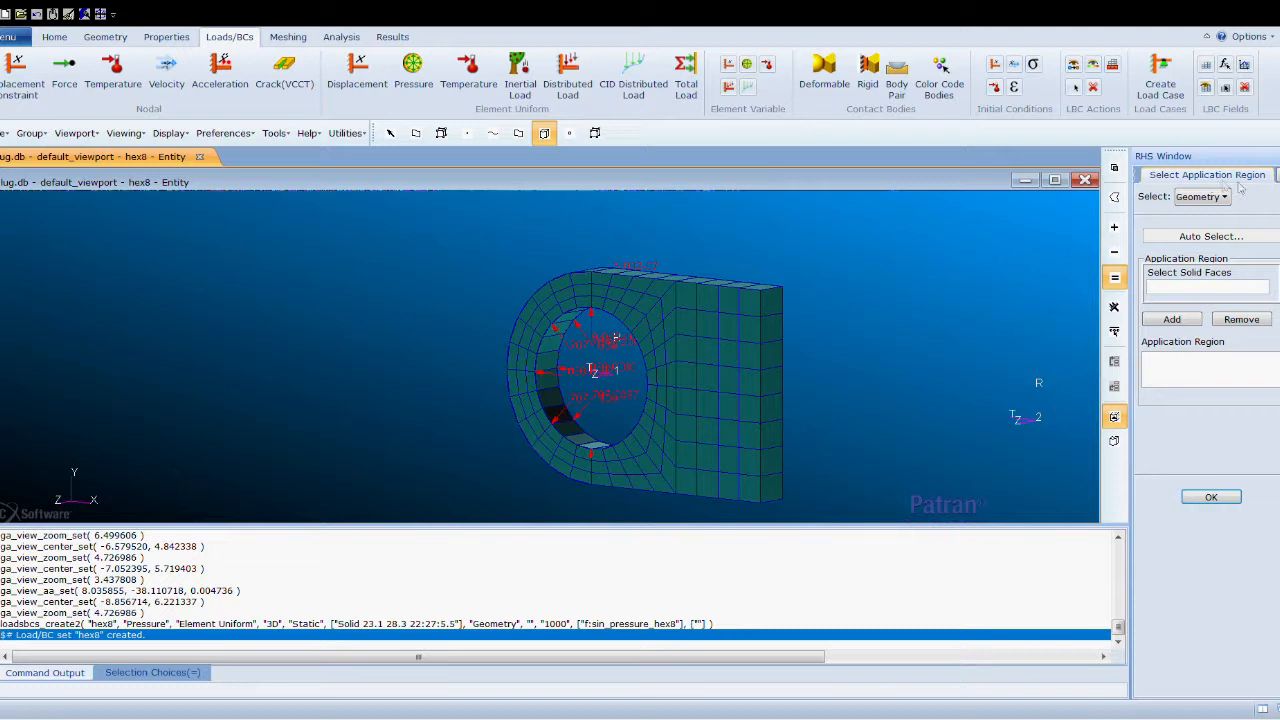
left_click(1279, 175)
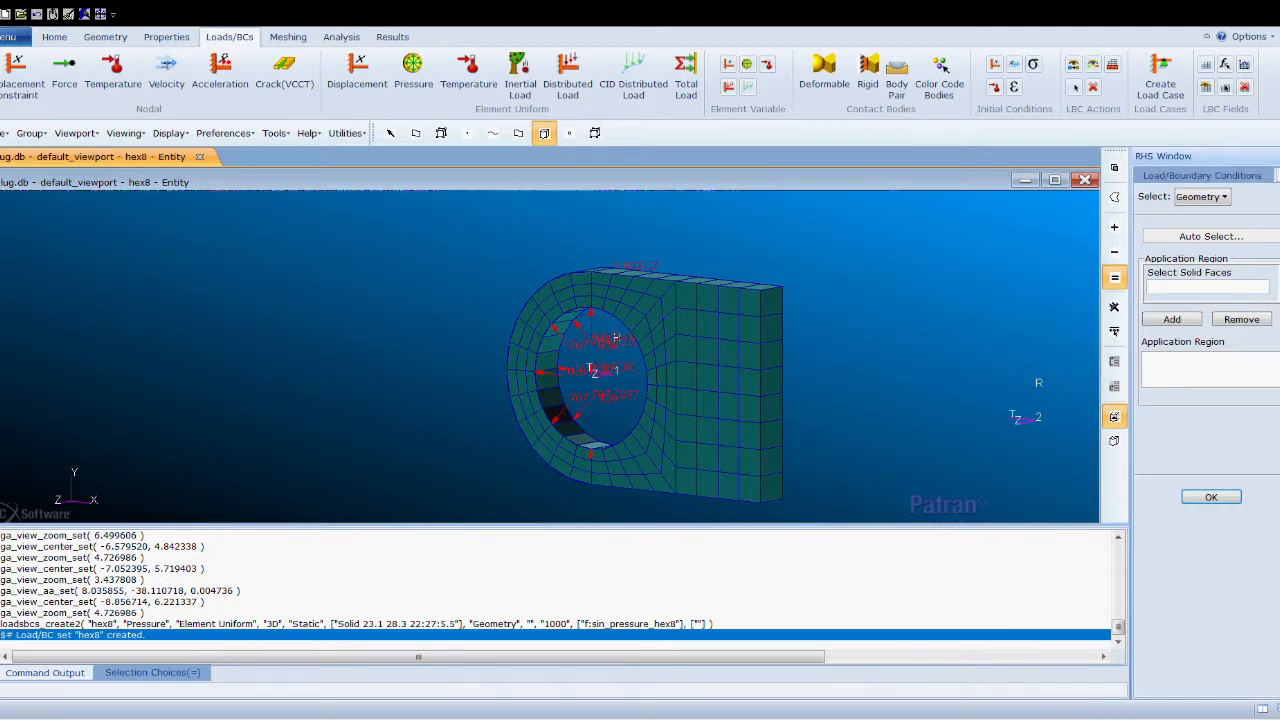
left_click(1279, 175)
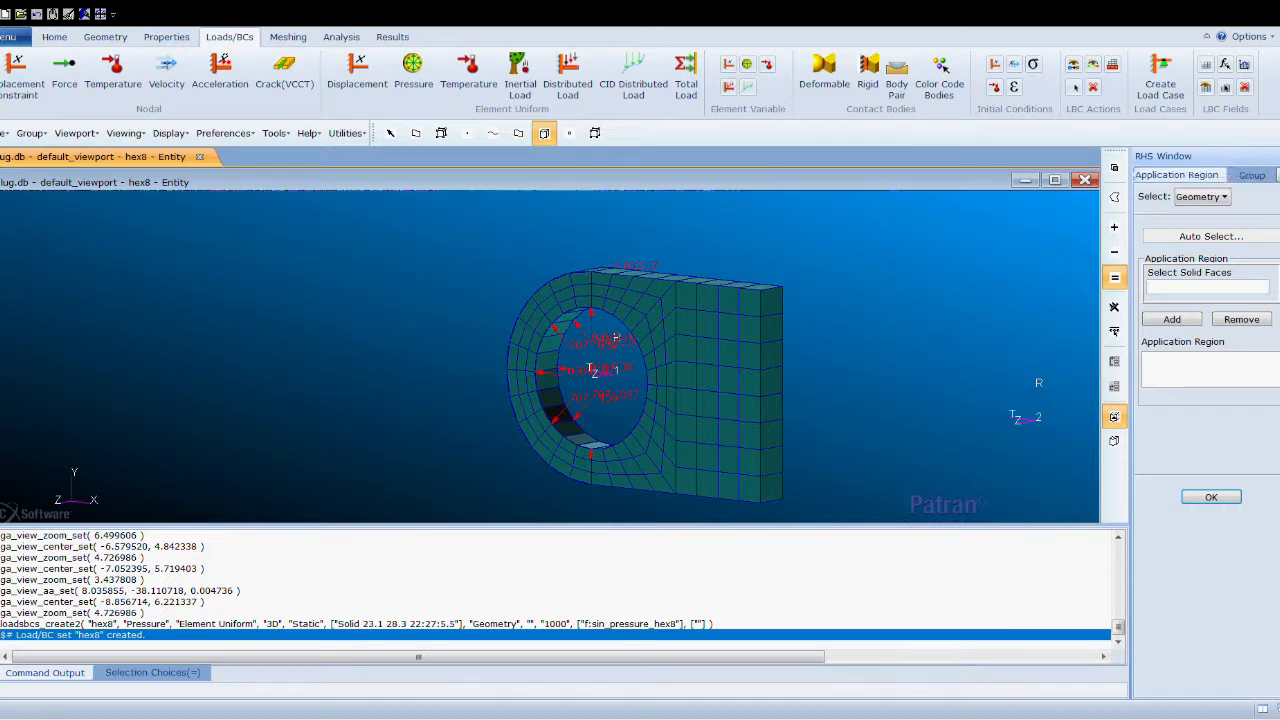
left_click(1253, 177)
left_click(1188, 289)
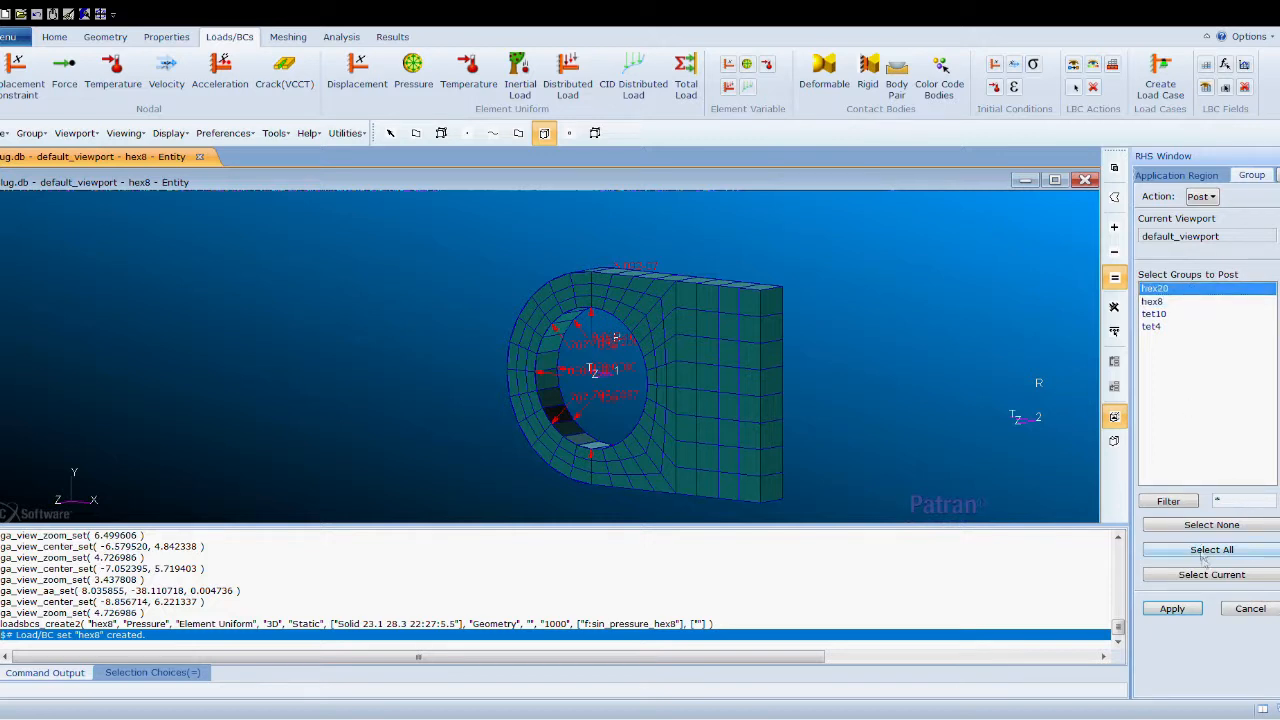
left_click(1190, 611)
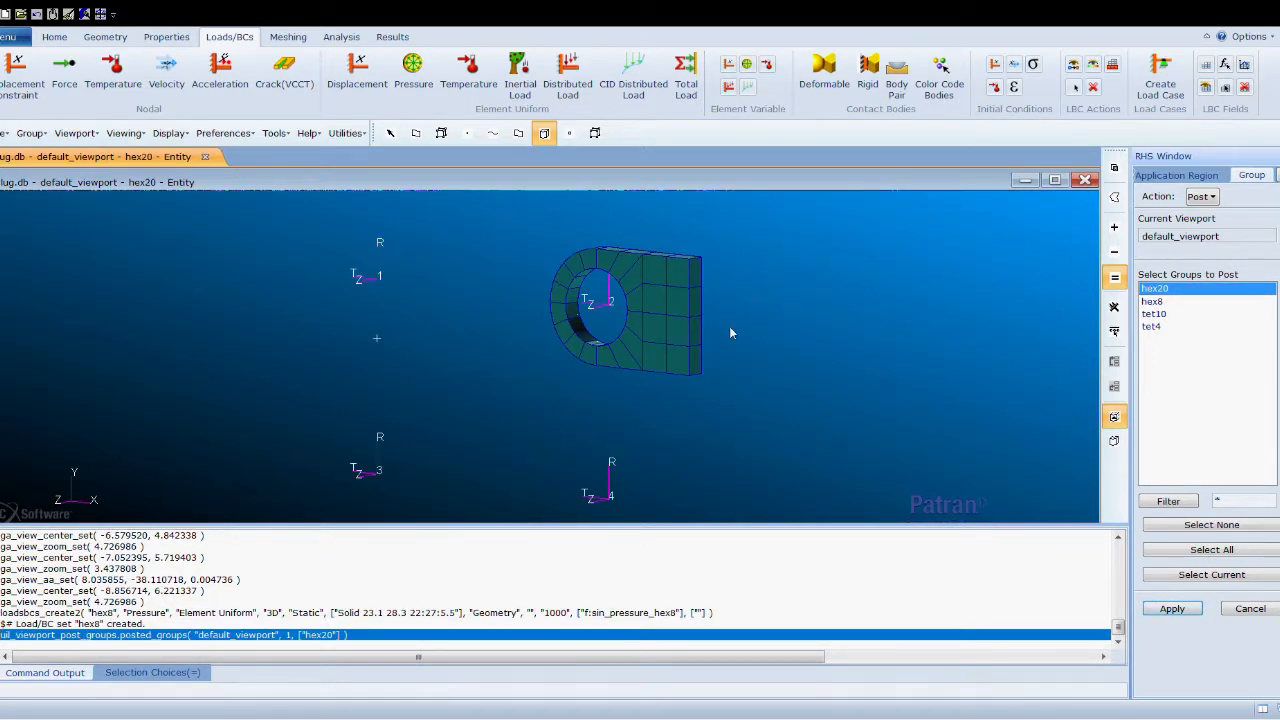
- Add solid faces 38.3, 37.5, 32.5 and 33.1 on the rounded-end half of the hex20 lug's hole as the application region
scroll(729, 326, "up", 4)
scroll(533, 212, "down", 2)
scroll(537, 226, "up", 3)
scroll(545, 228, "down", 2)
scroll(570, 245, "up", 1)
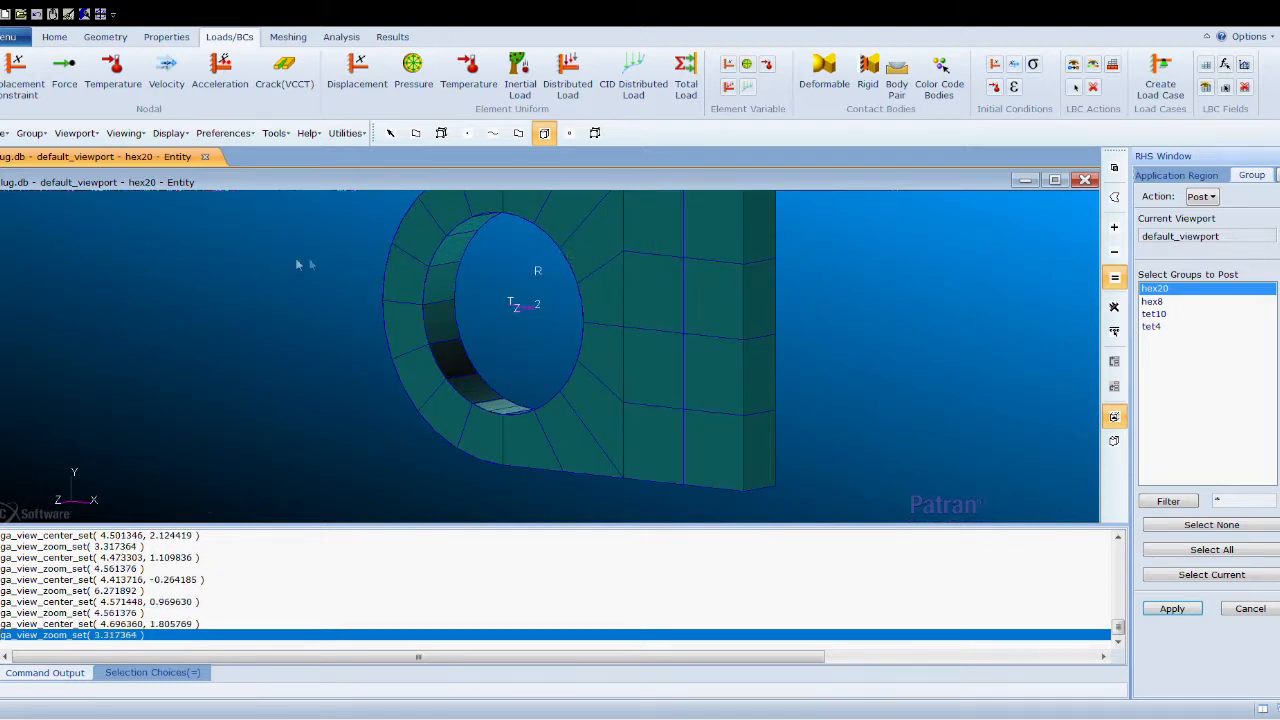
scroll(337, 268, "up", 1)
middle_click_drag(338, 249, 332, 258)
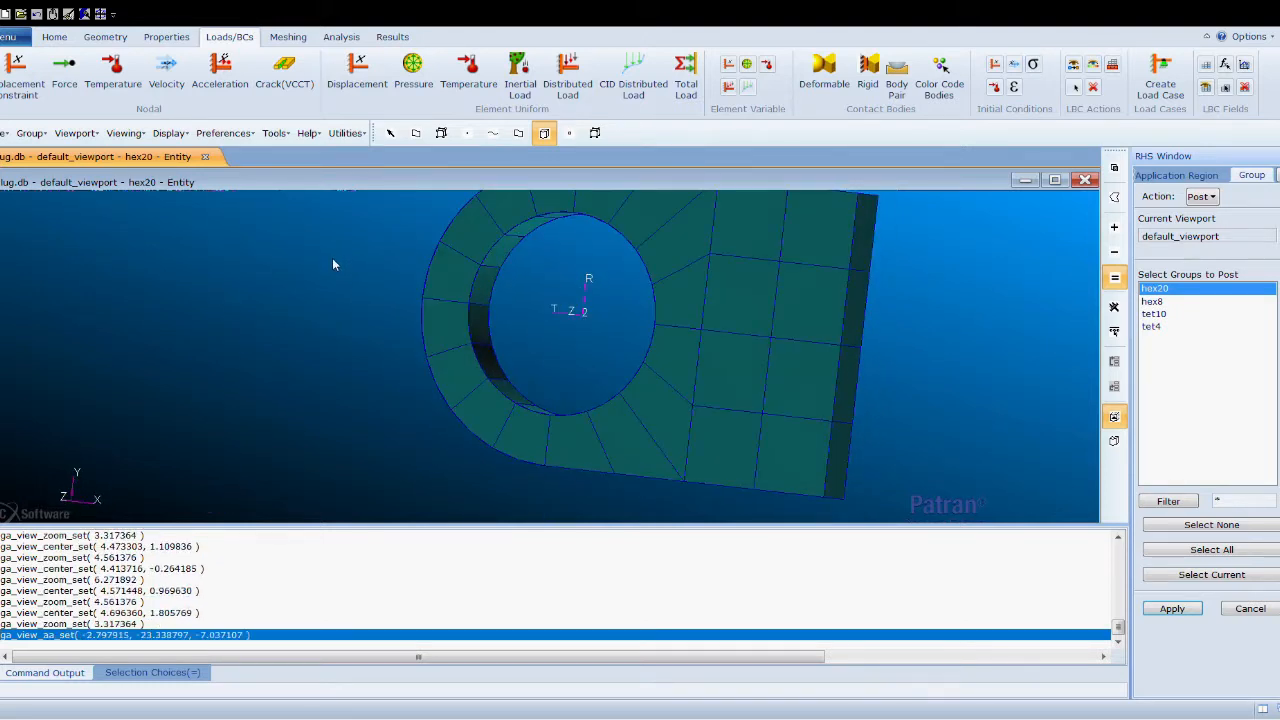
left_click(1176, 179)
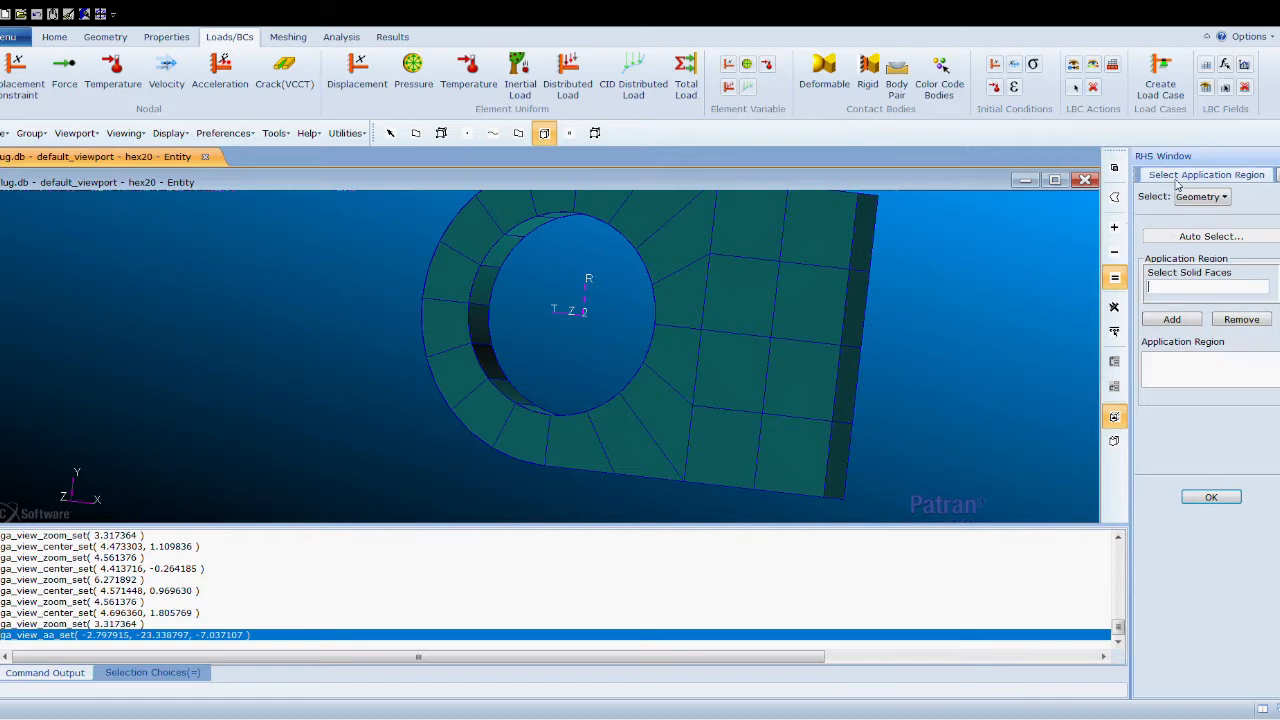
left_click(563, 222)
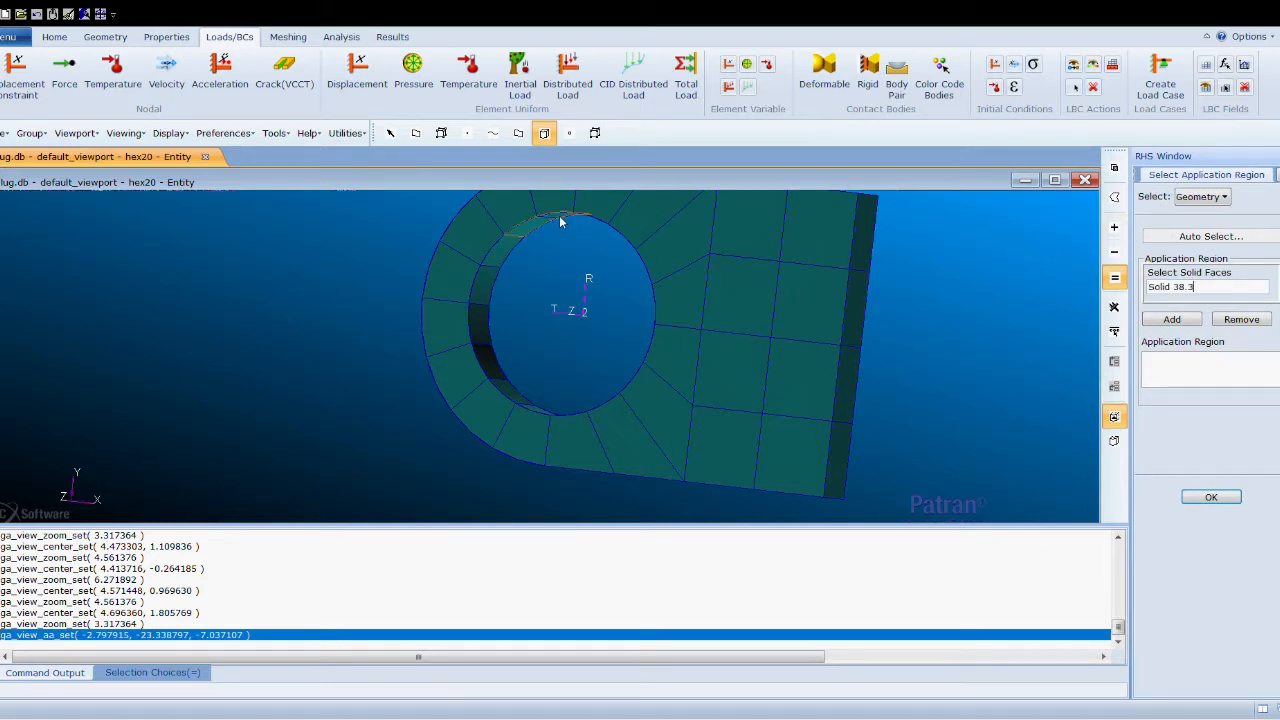
left_click(507, 256)
left_click(480, 345)
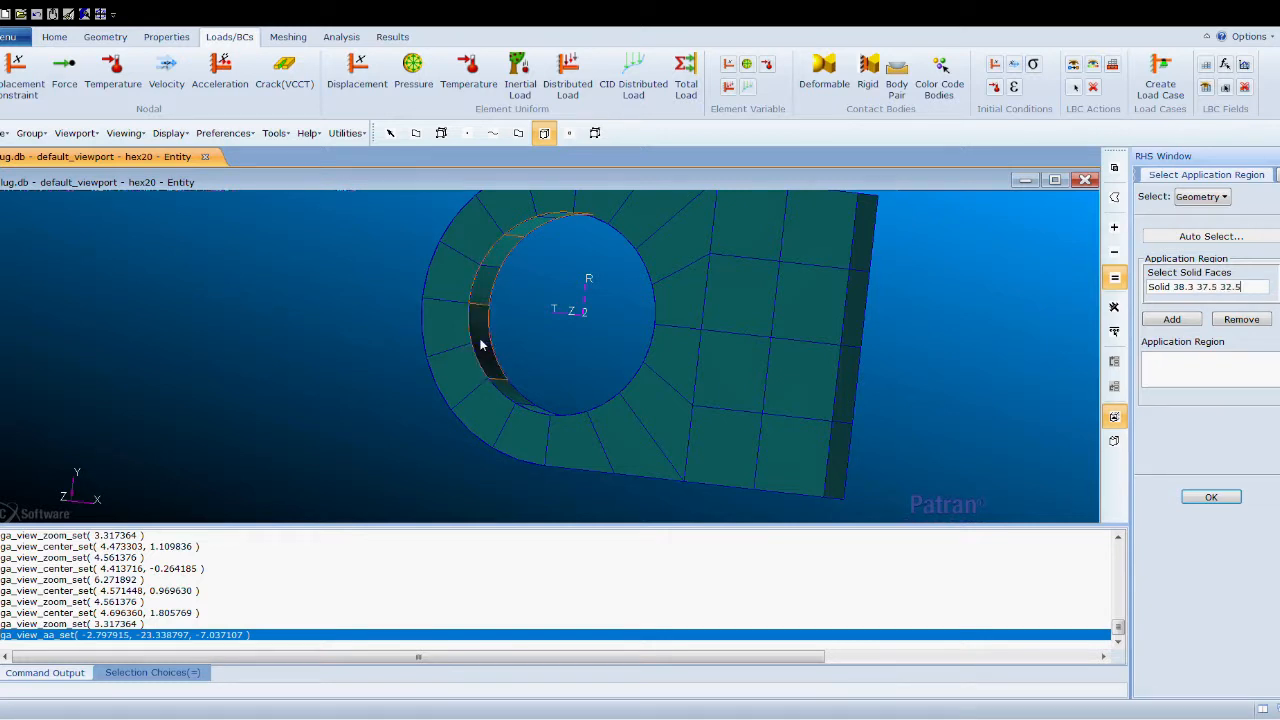
left_click(508, 399)
middle_click_drag(534, 353, 529, 372)
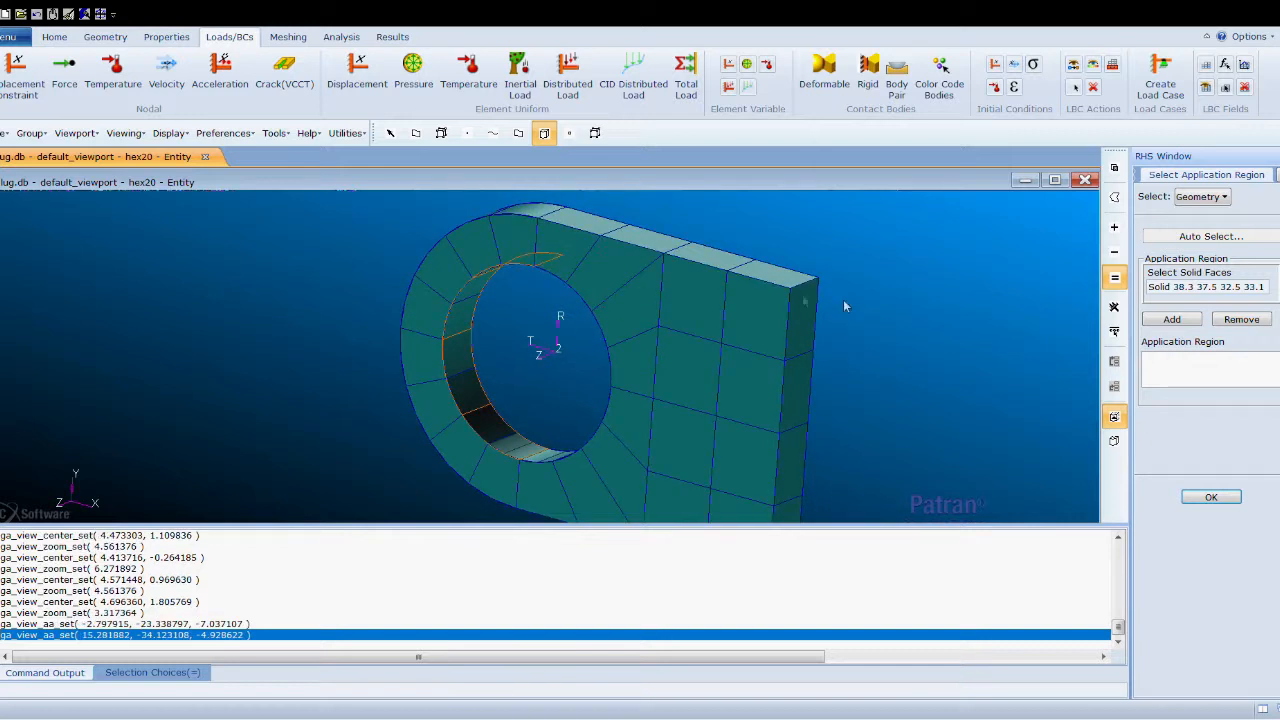
left_click(1172, 322)
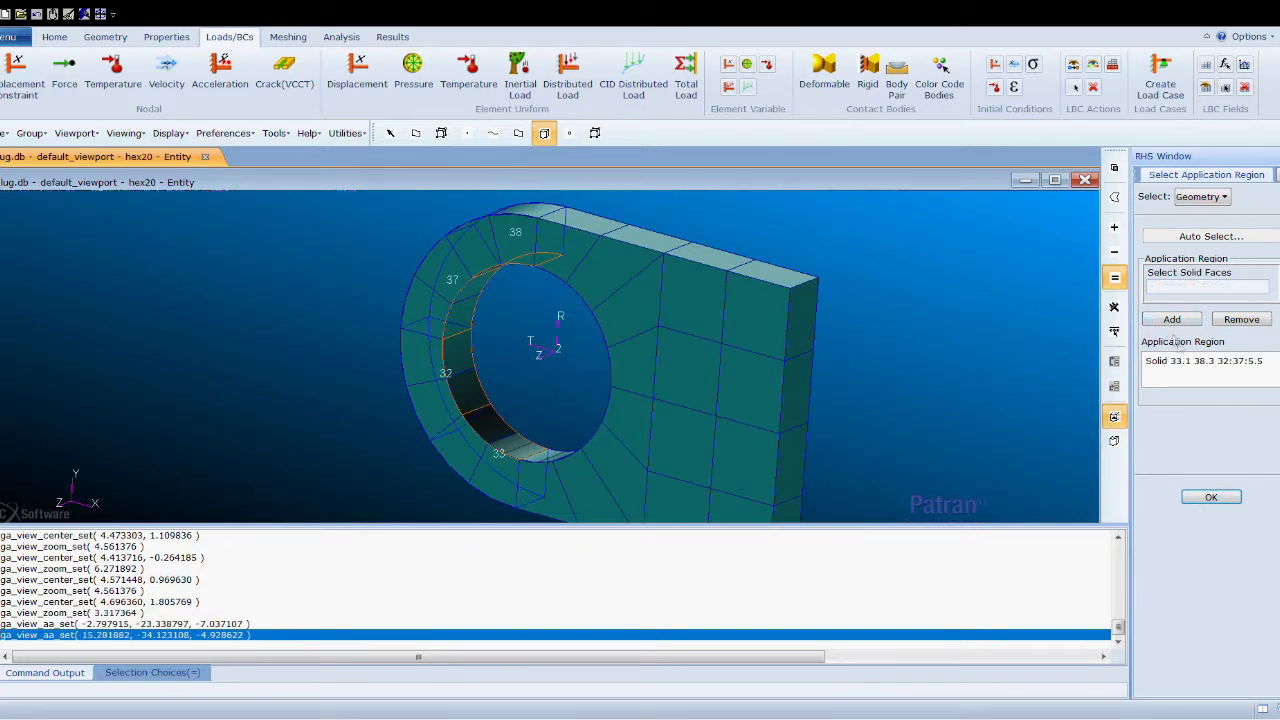
left_click(1211, 498)
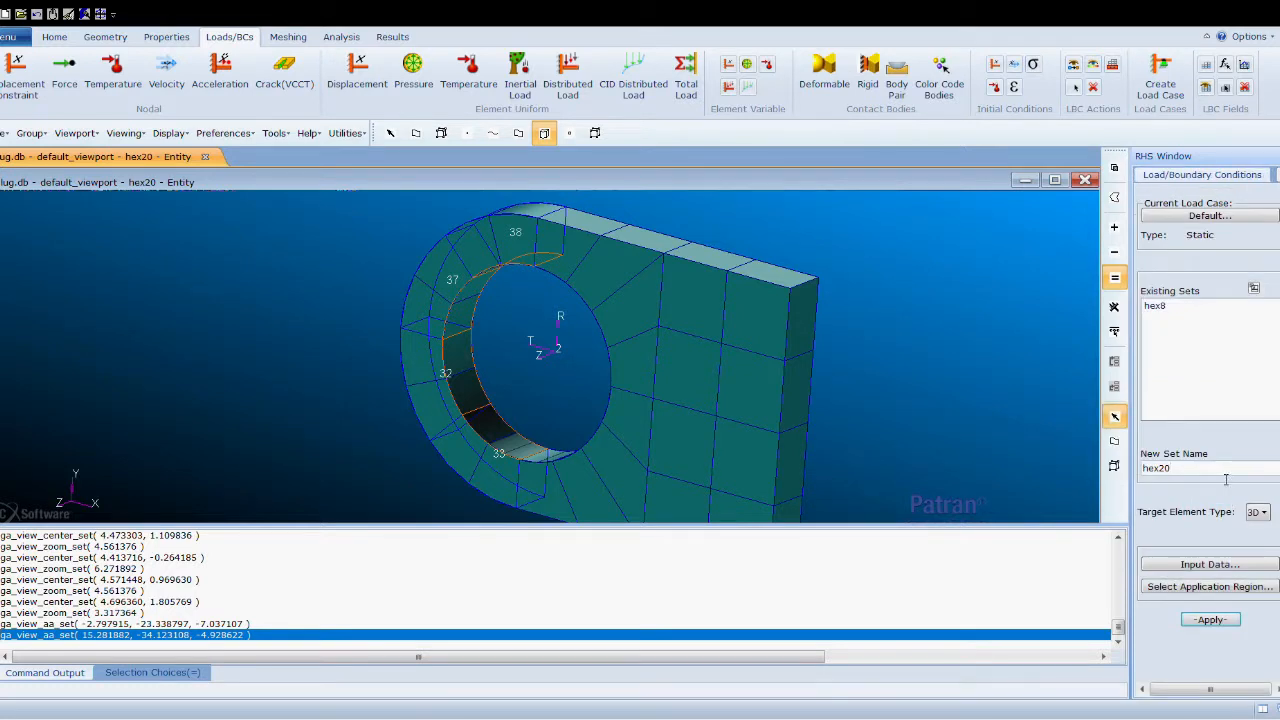
- Create the hex20 element uniform pressure from the defined input data and region
scroll(1208, 433, "up", 3)
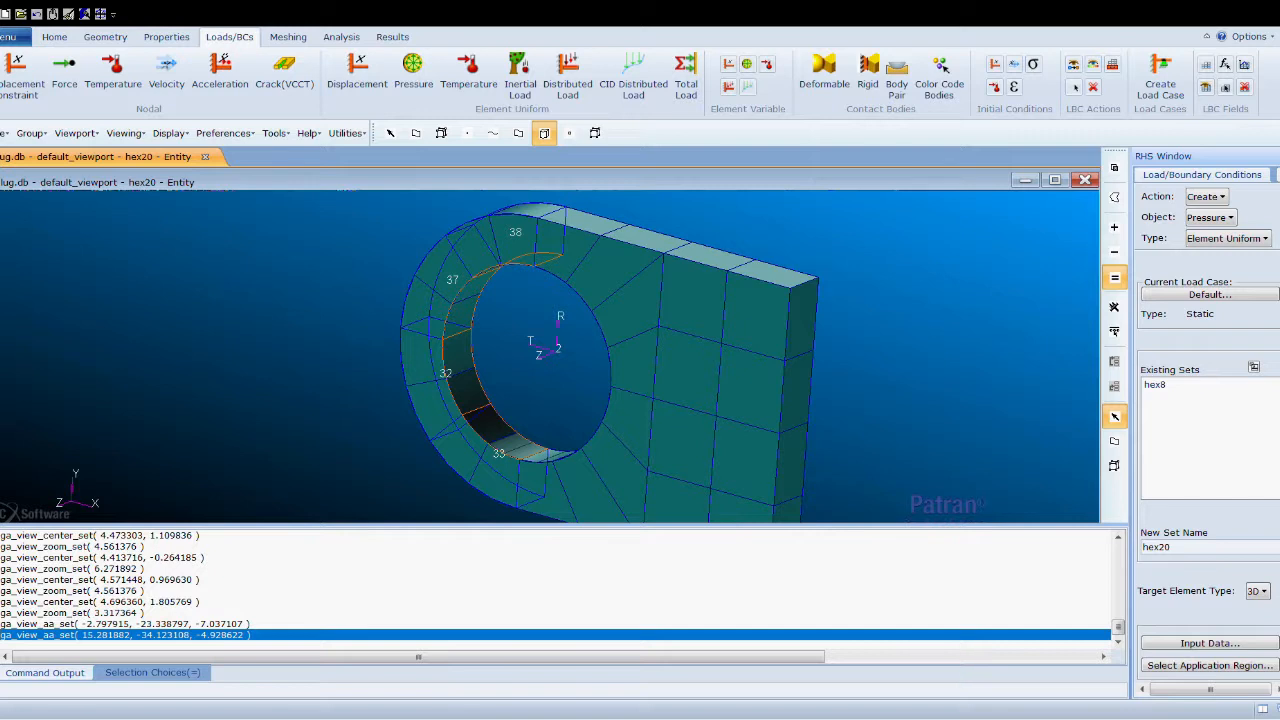
scroll(1238, 560, "down", 3)
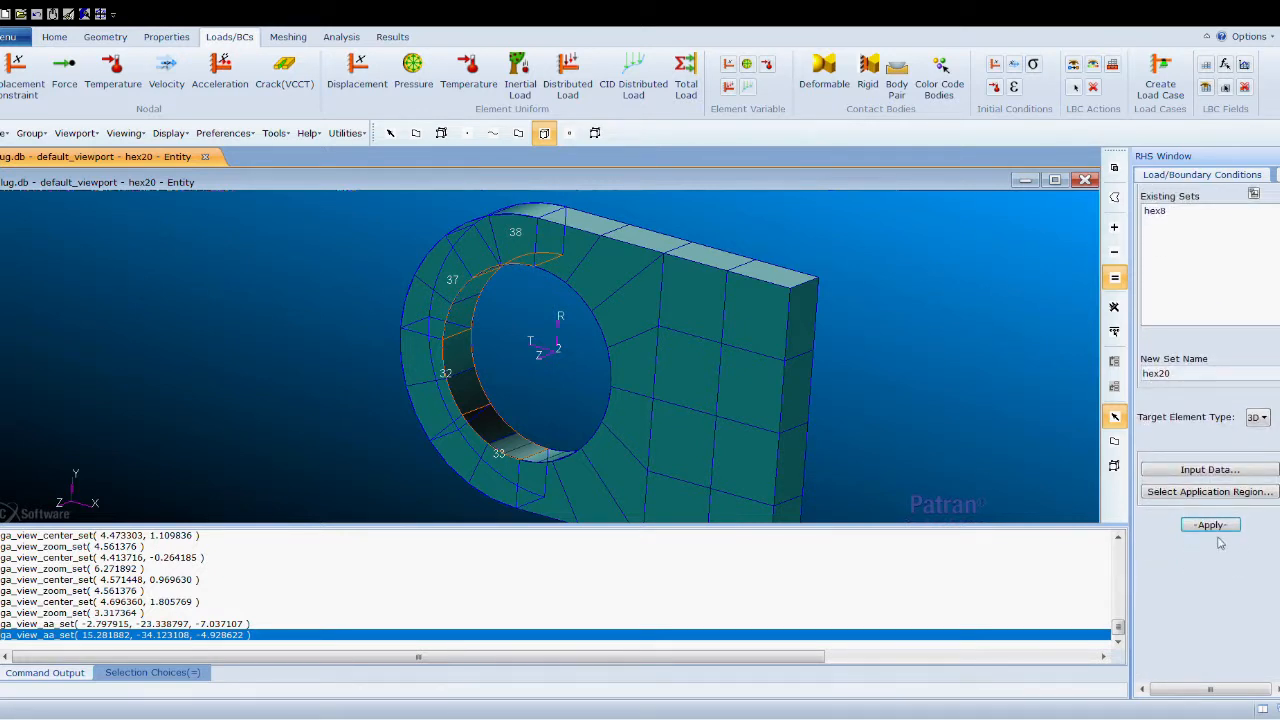
left_click(1212, 525)
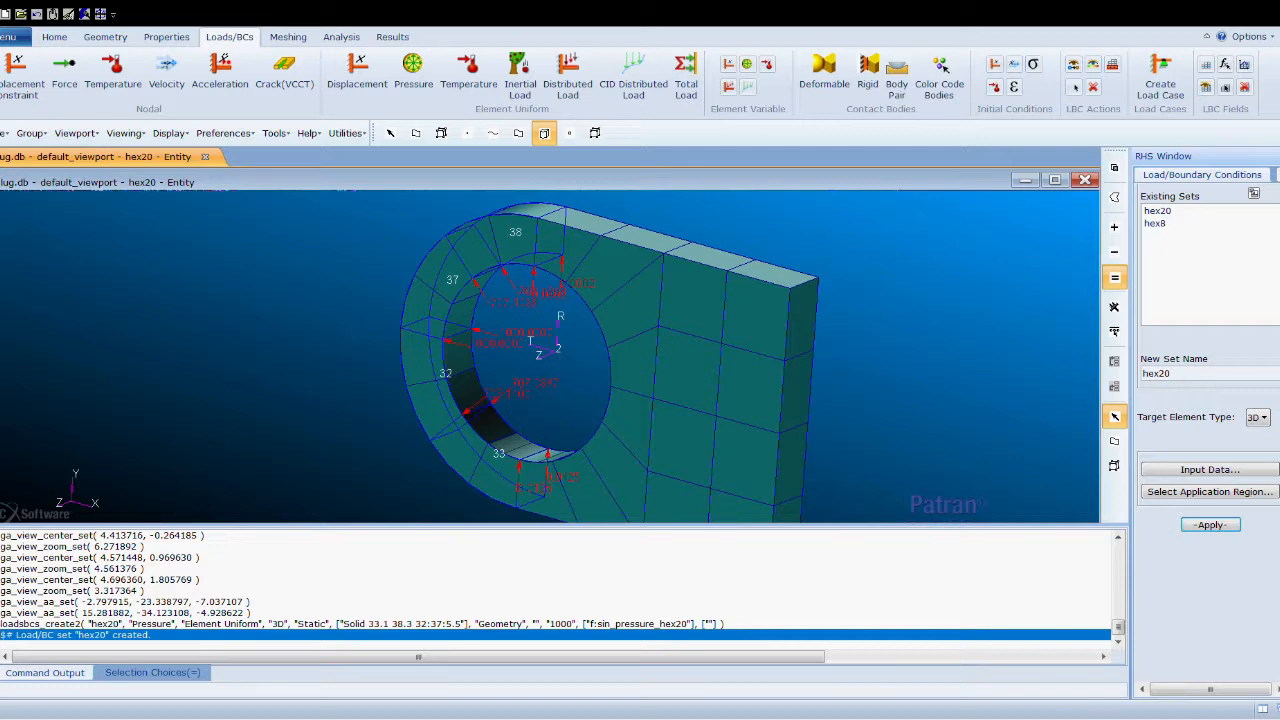
- Name the next pressure set tet4 and set its input data to use the sin_pressure_tet4 field
double_click(1203, 375)
type("tet4")
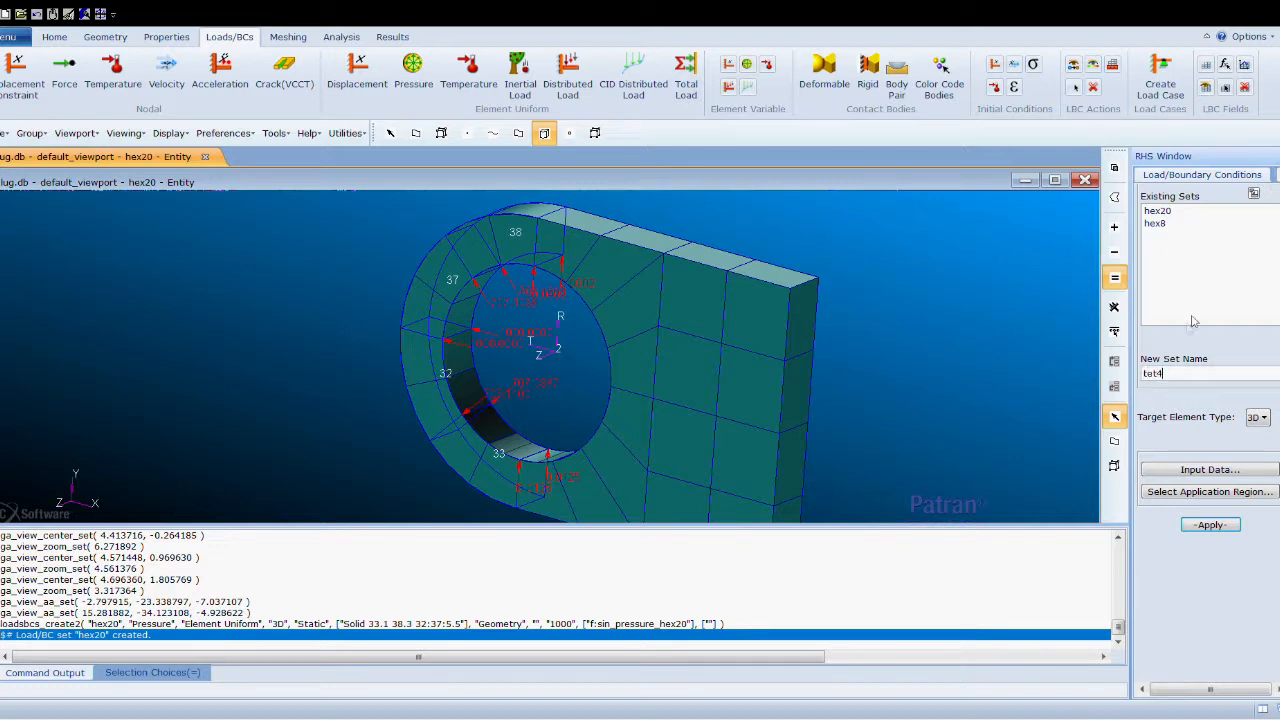
left_click(1200, 470)
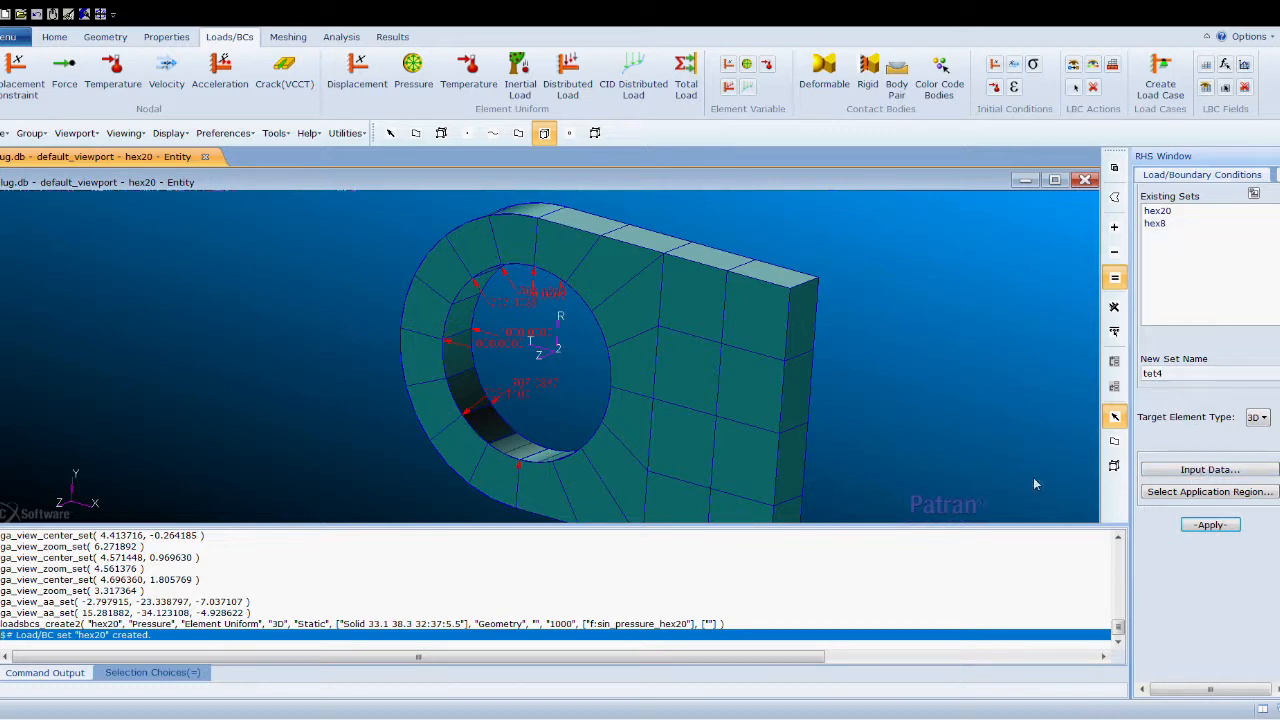
- Post only the tet4 group while defining the tet4 pressure's application region
left_click(1207, 493)
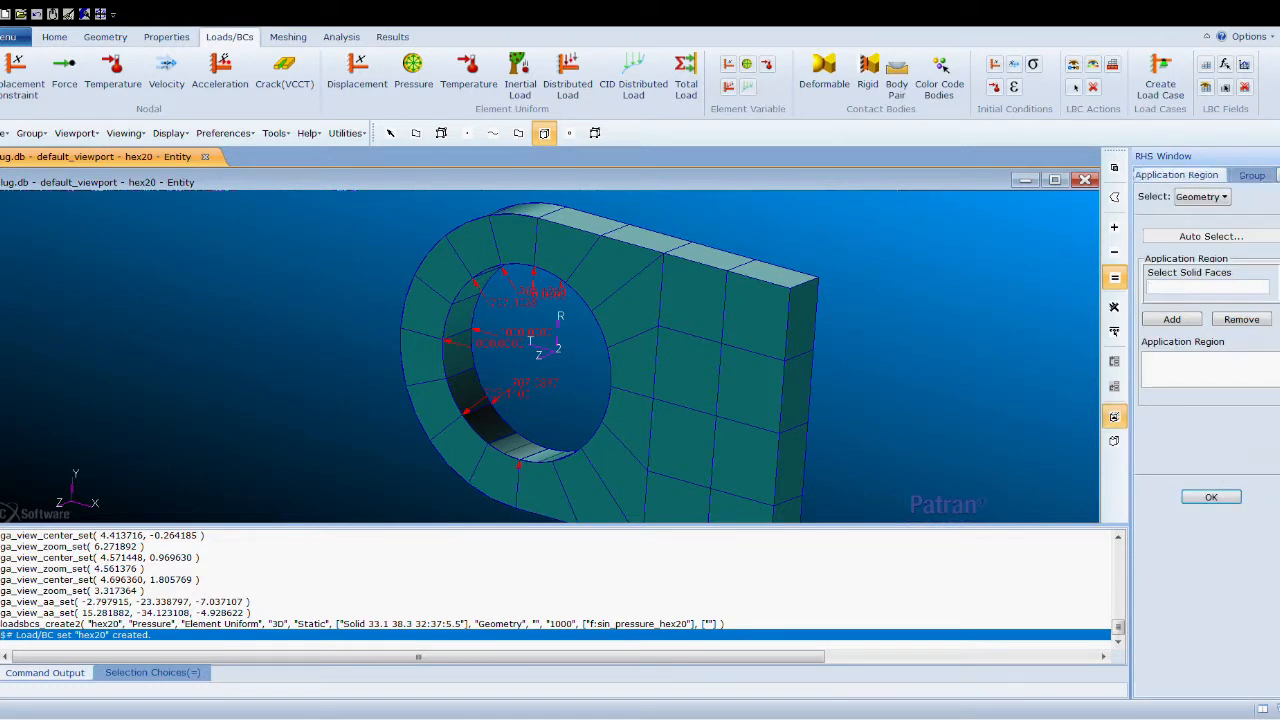
left_click(1252, 178)
left_click(1180, 327)
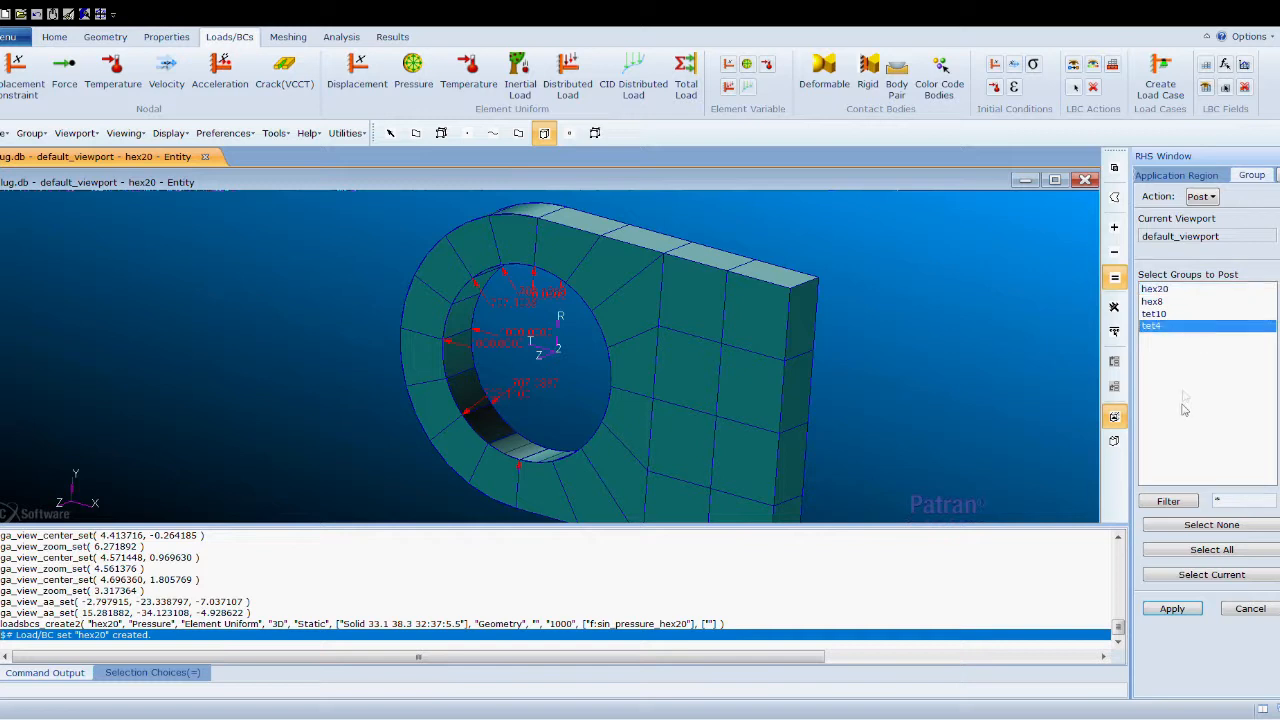
left_click(1172, 609)
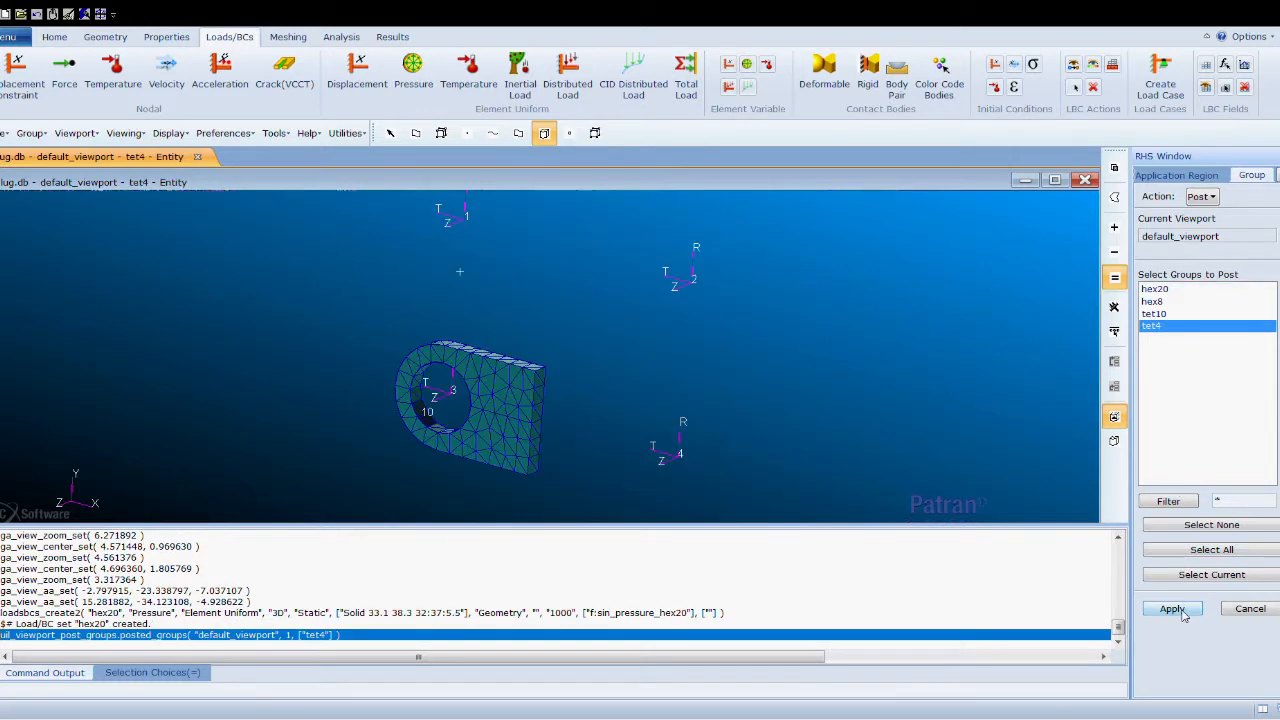
- Add solid faces 8.3 and 10.2 on the rounded-end half of the hole as the region and create the tet4 pressure
scroll(455, 409, "up", 4)
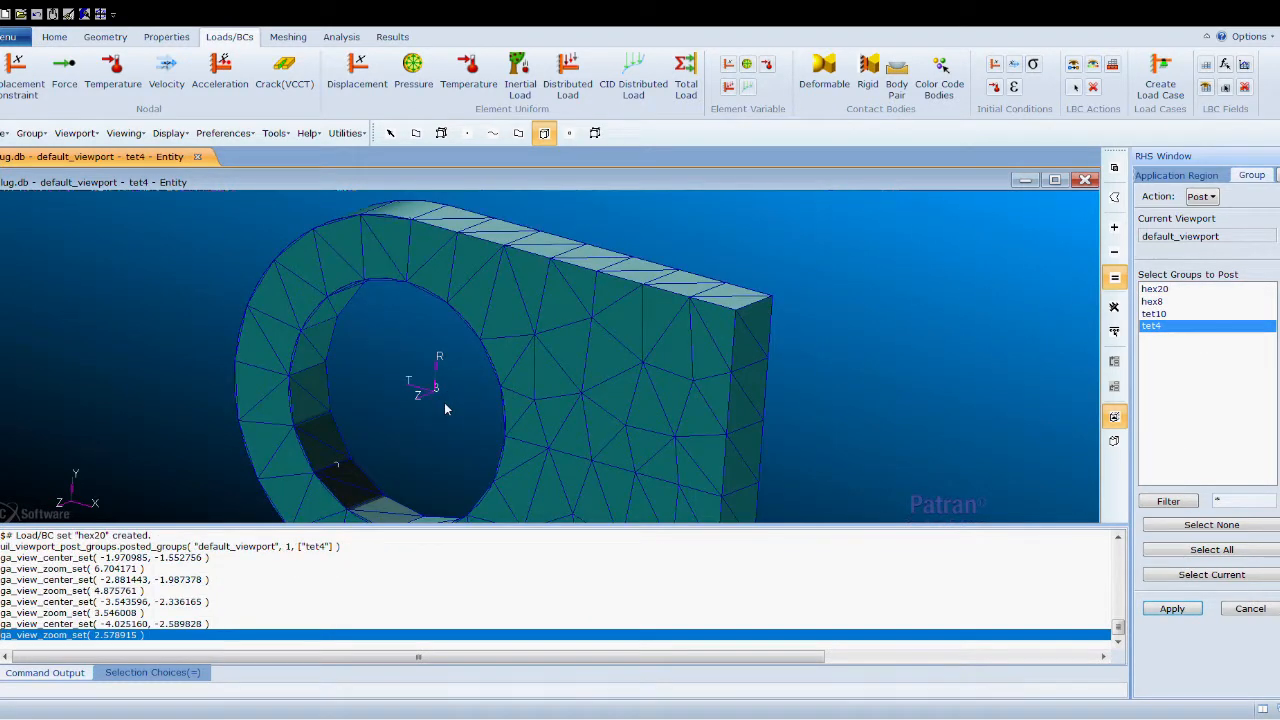
left_click(1173, 180)
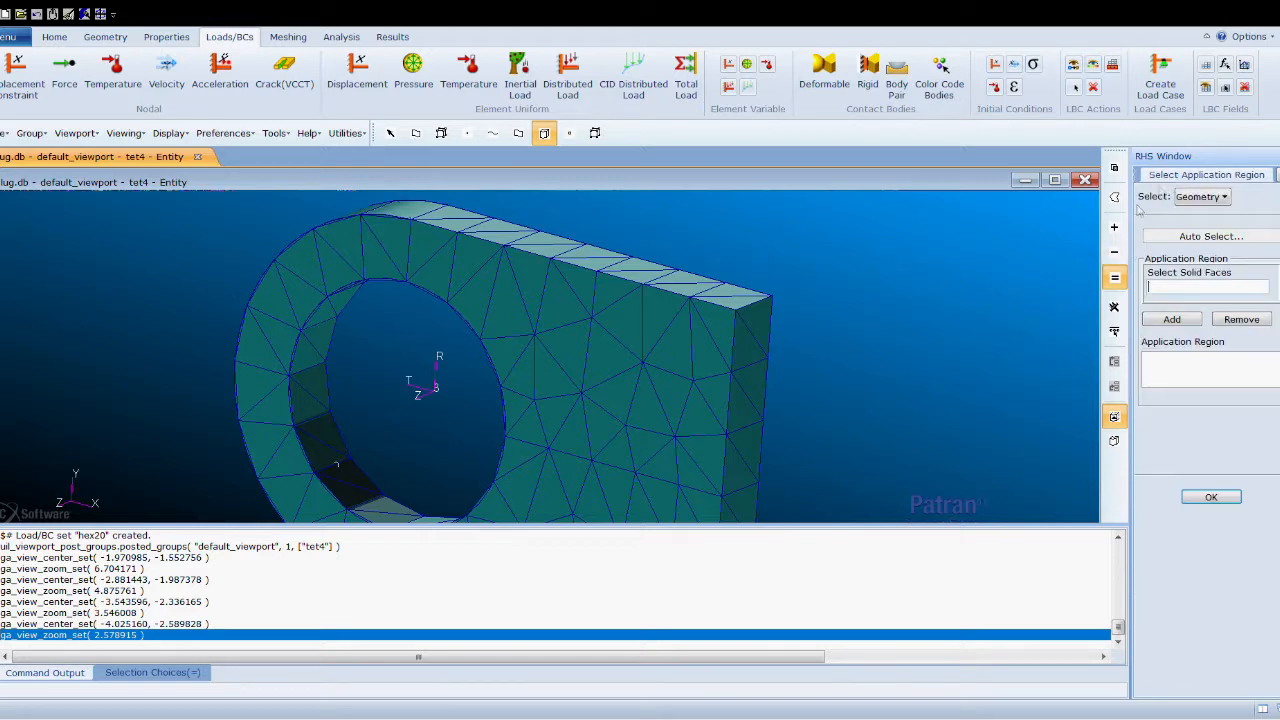
left_click(328, 322)
left_click(326, 443, "shift")
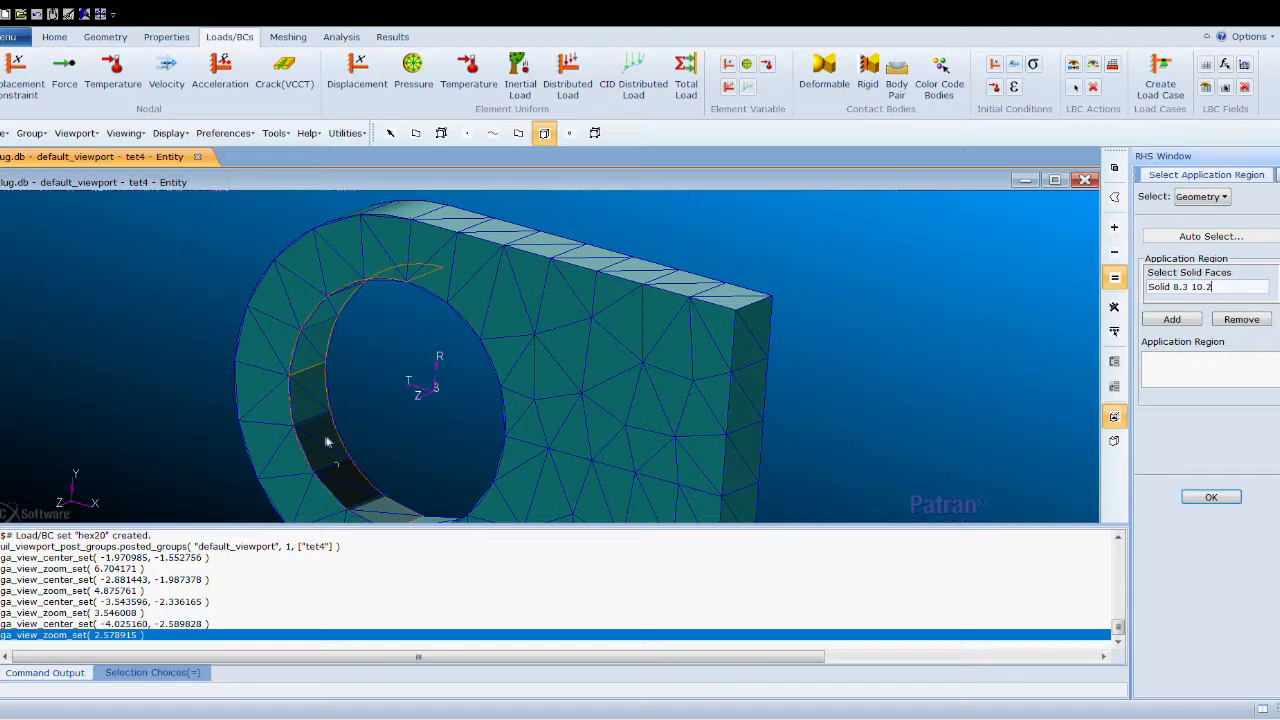
left_click(1170, 319)
left_click(1186, 494)
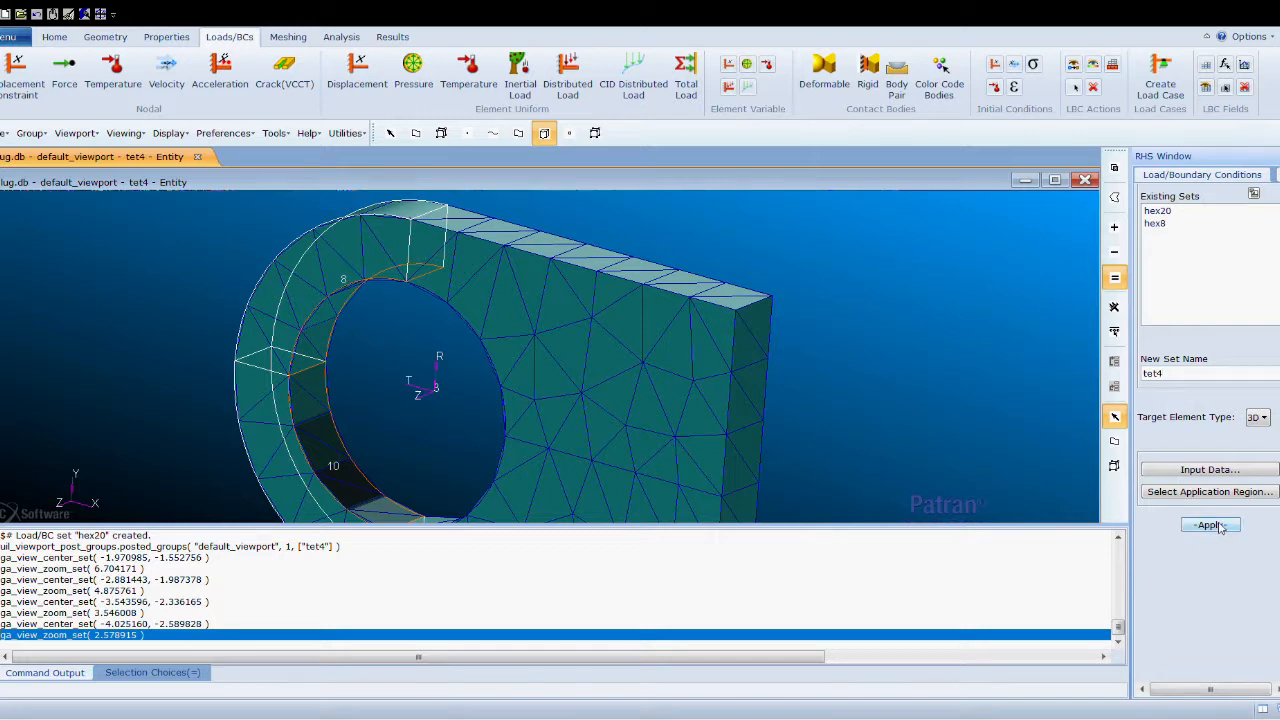
left_click(1212, 525)
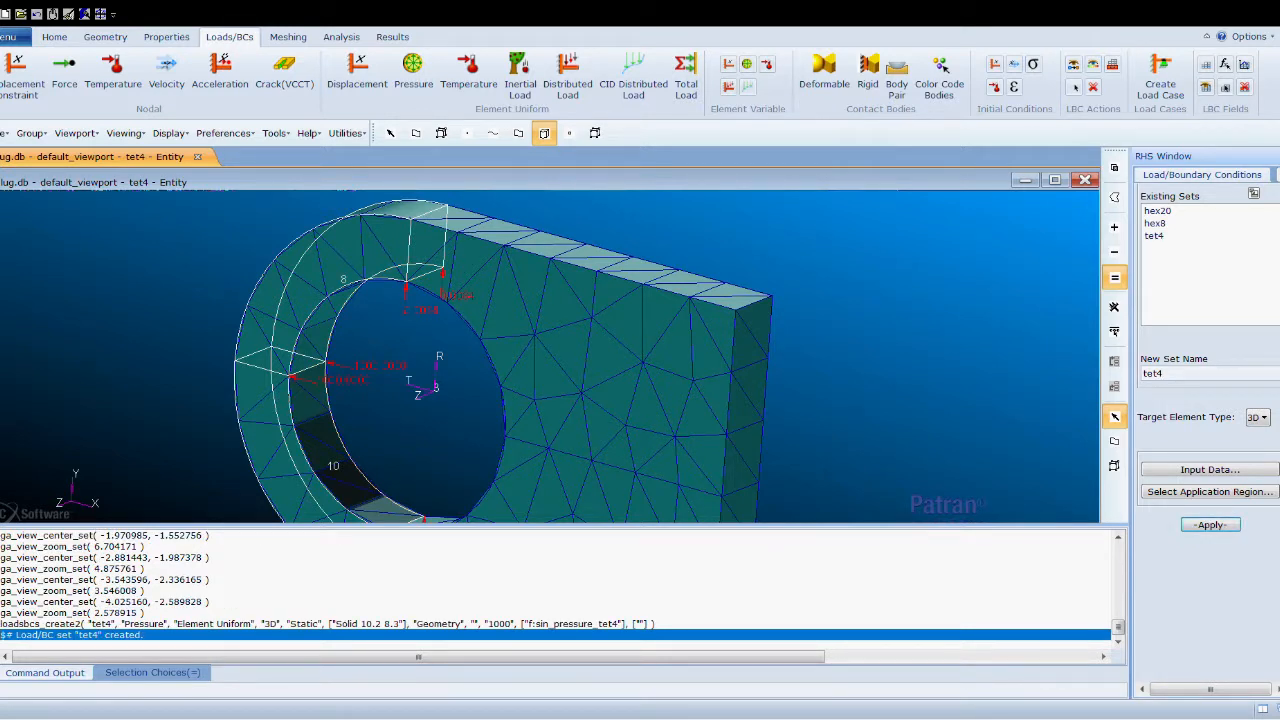
- Post only the tet10 group while defining the tet10 pressure's application region
scroll(697, 453, "down", 4)
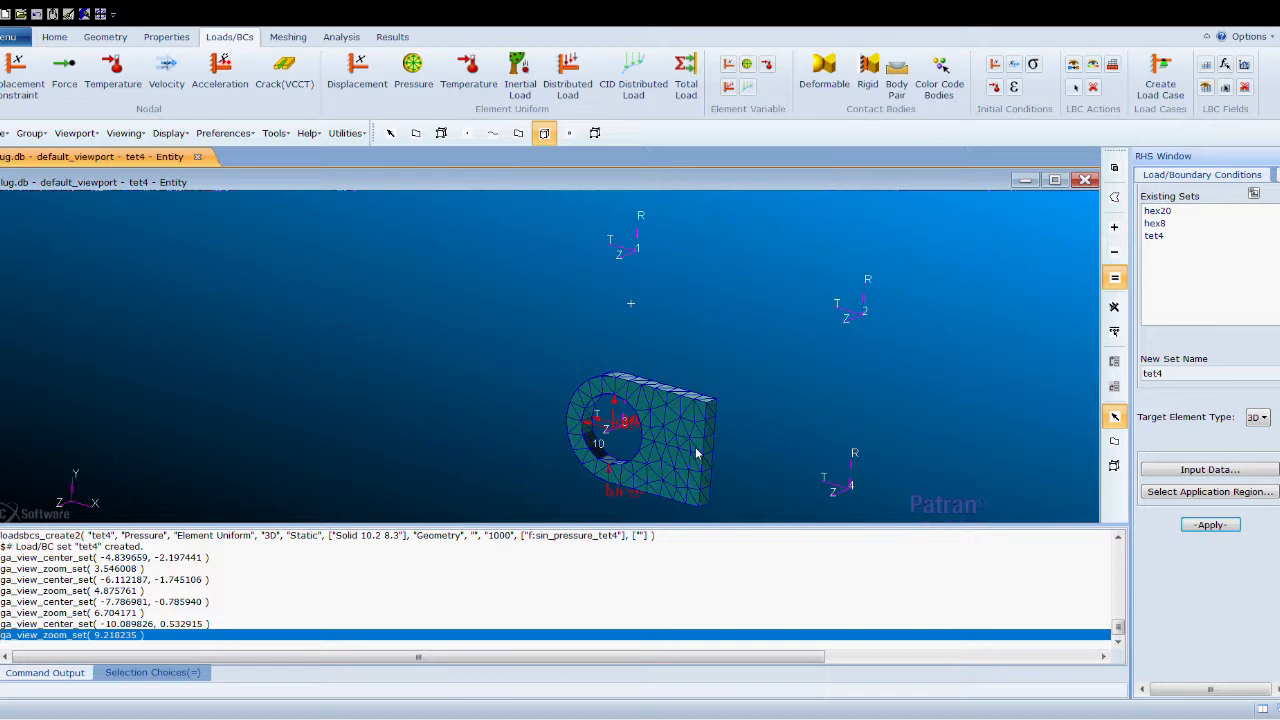
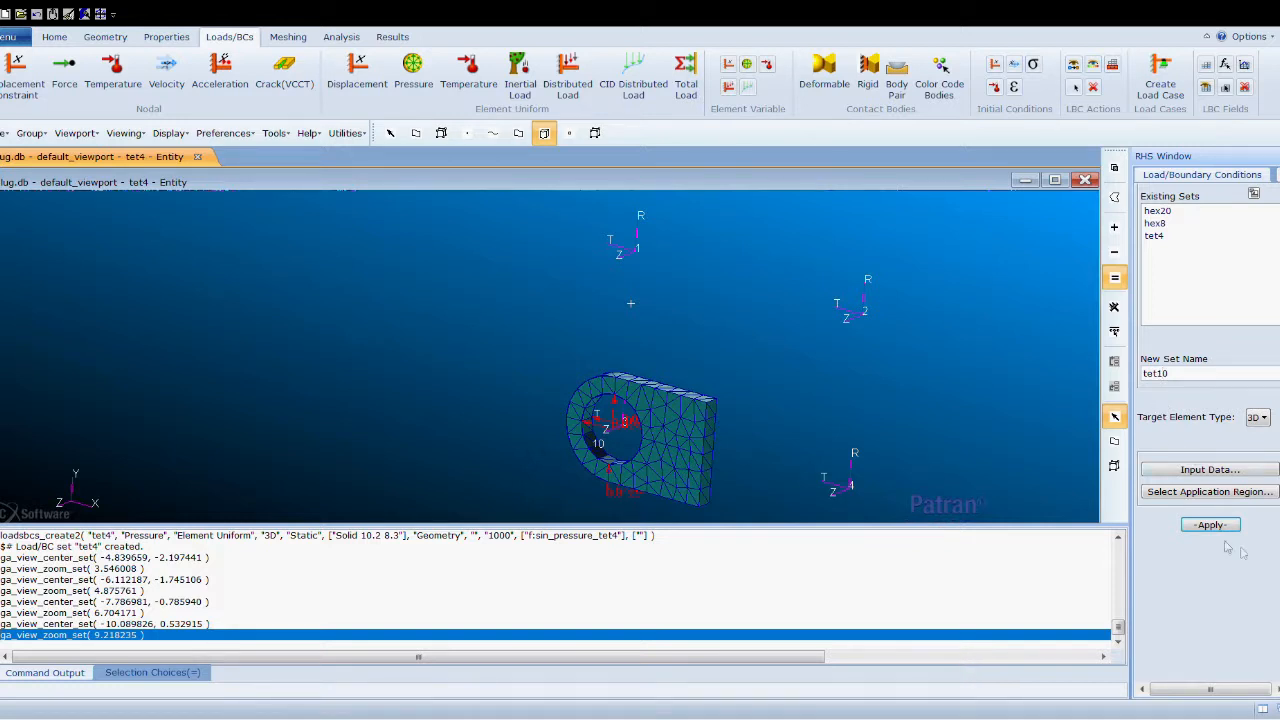
left_click(1212, 492)
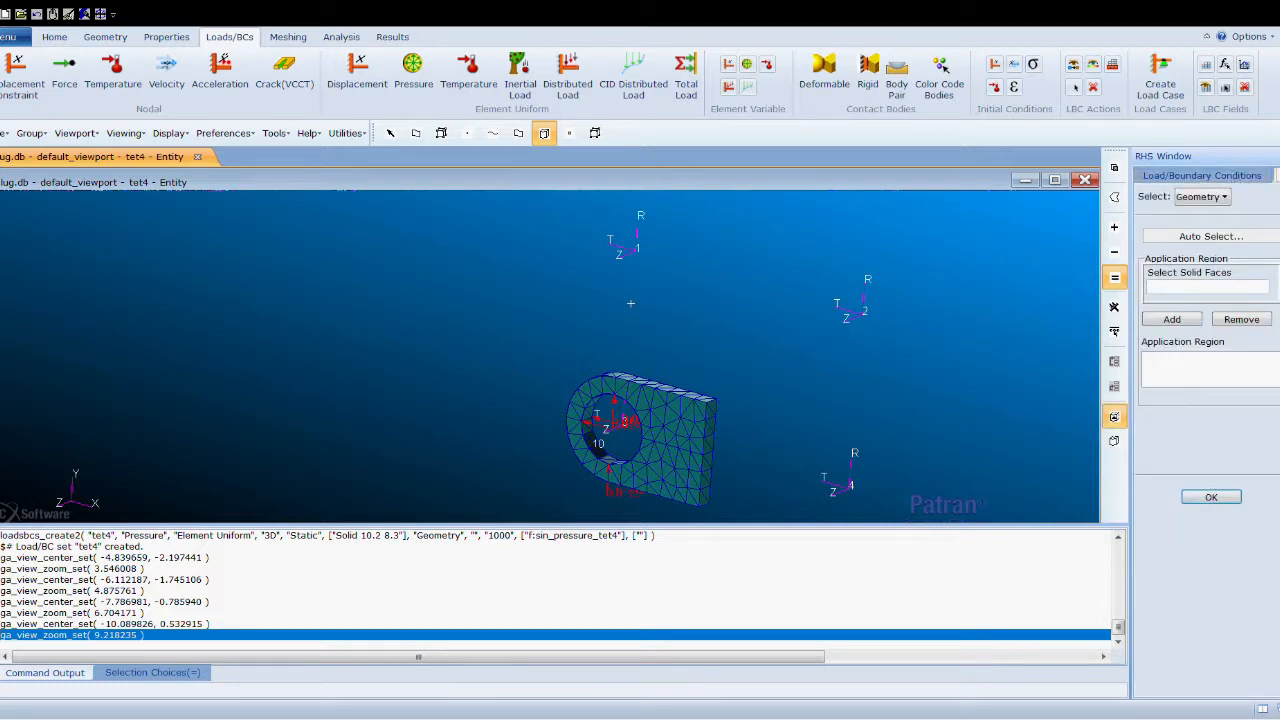
left_click(1254, 178)
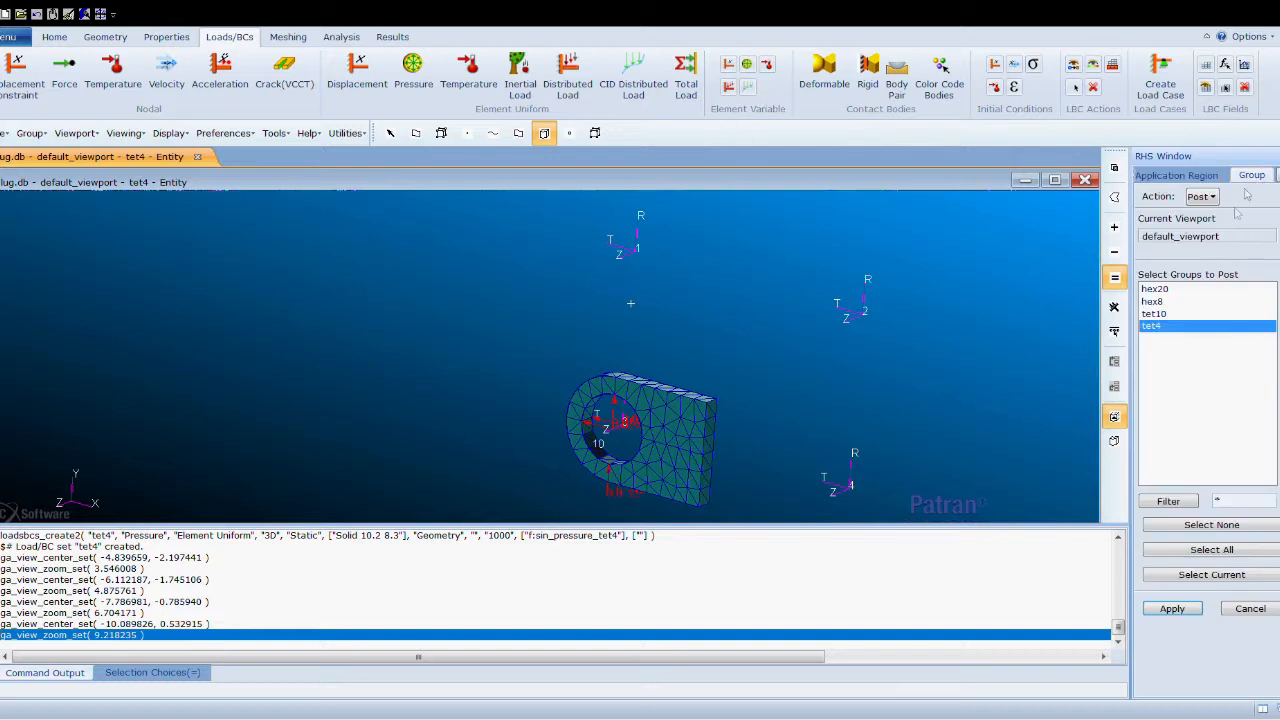
left_click(1176, 314)
left_click(1172, 608)
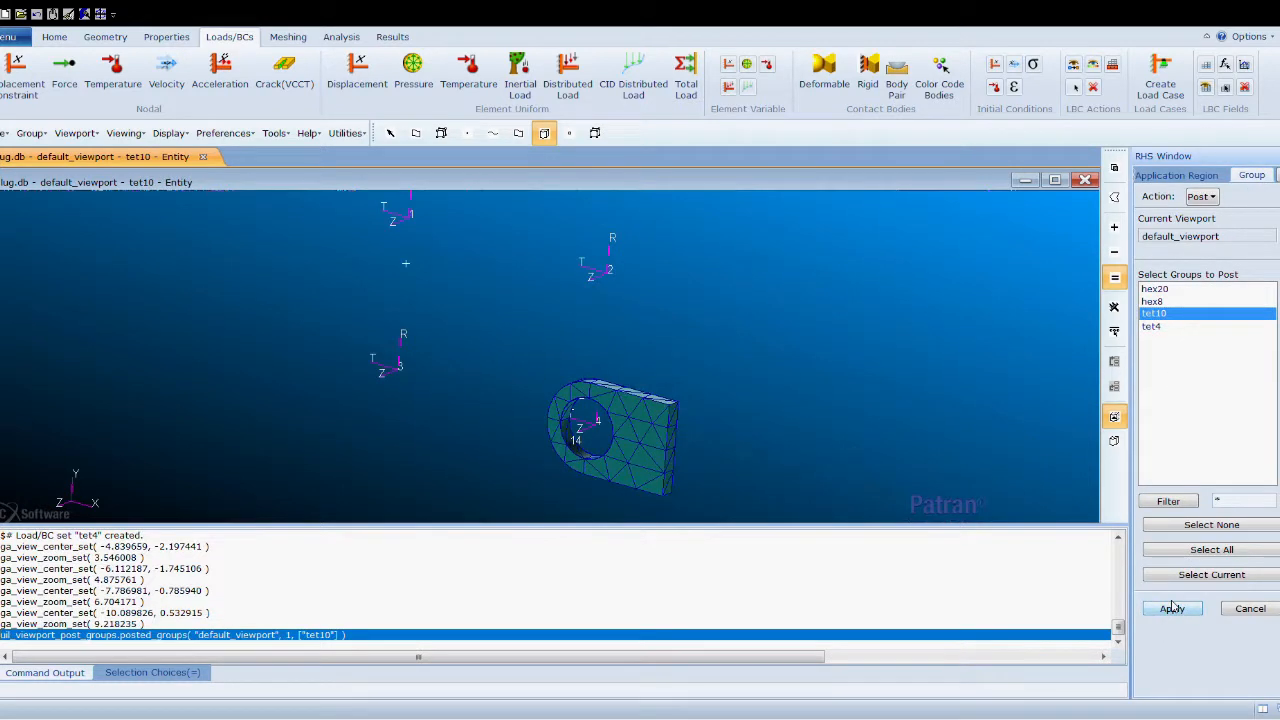
- Add solid faces 12.3 and 14.2 on the rounded-end half of the hole as the region and create the tet10 pressure
left_click(1193, 177)
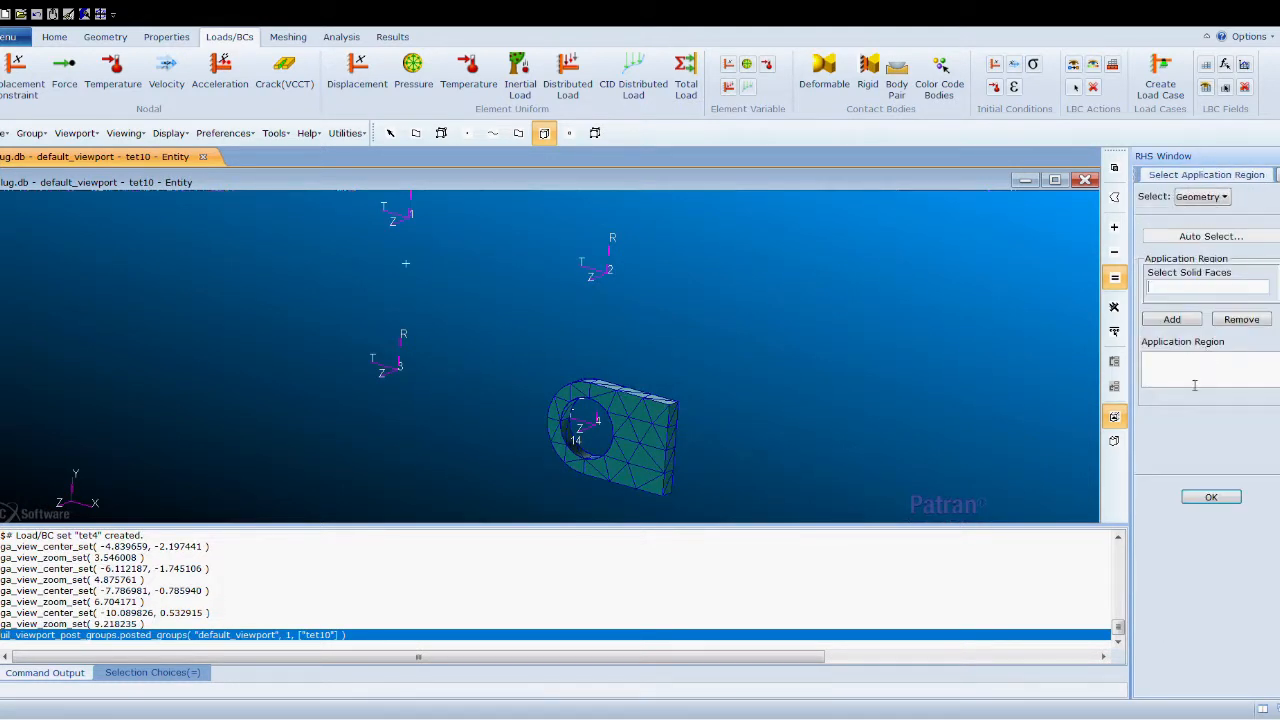
scroll(580, 430, "up", 3)
left_click(530, 374)
left_click(525, 432, "shift")
left_click(1172, 321)
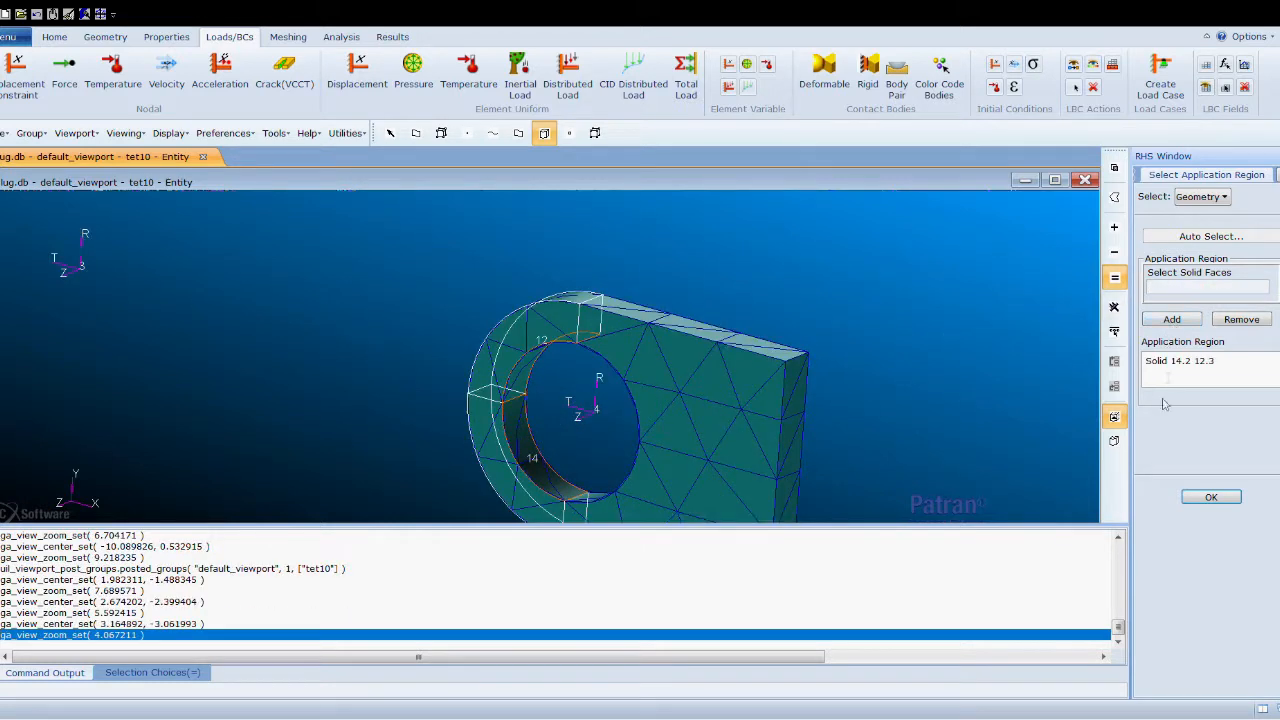
left_click(1211, 497)
left_click(1210, 525)
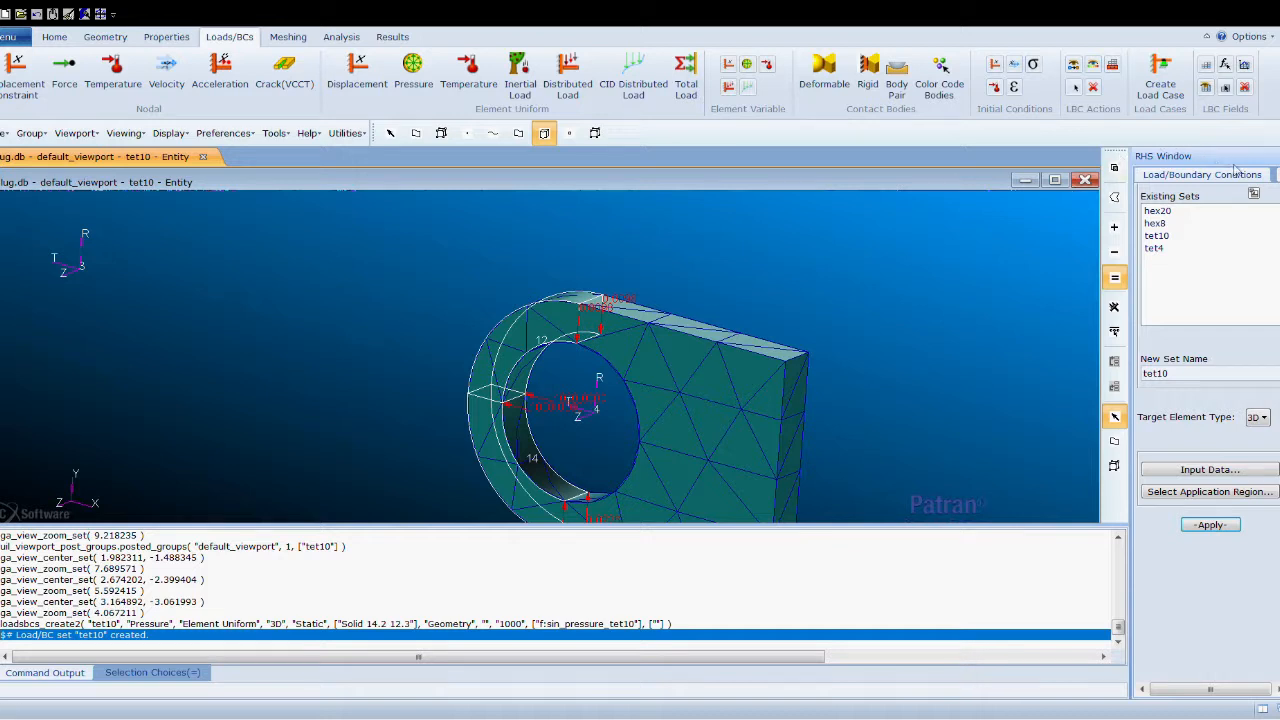
- Post all four groups hex20, hex8, tet10 and tet4 together, fit the view and close the group form
left_click(1268, 175)
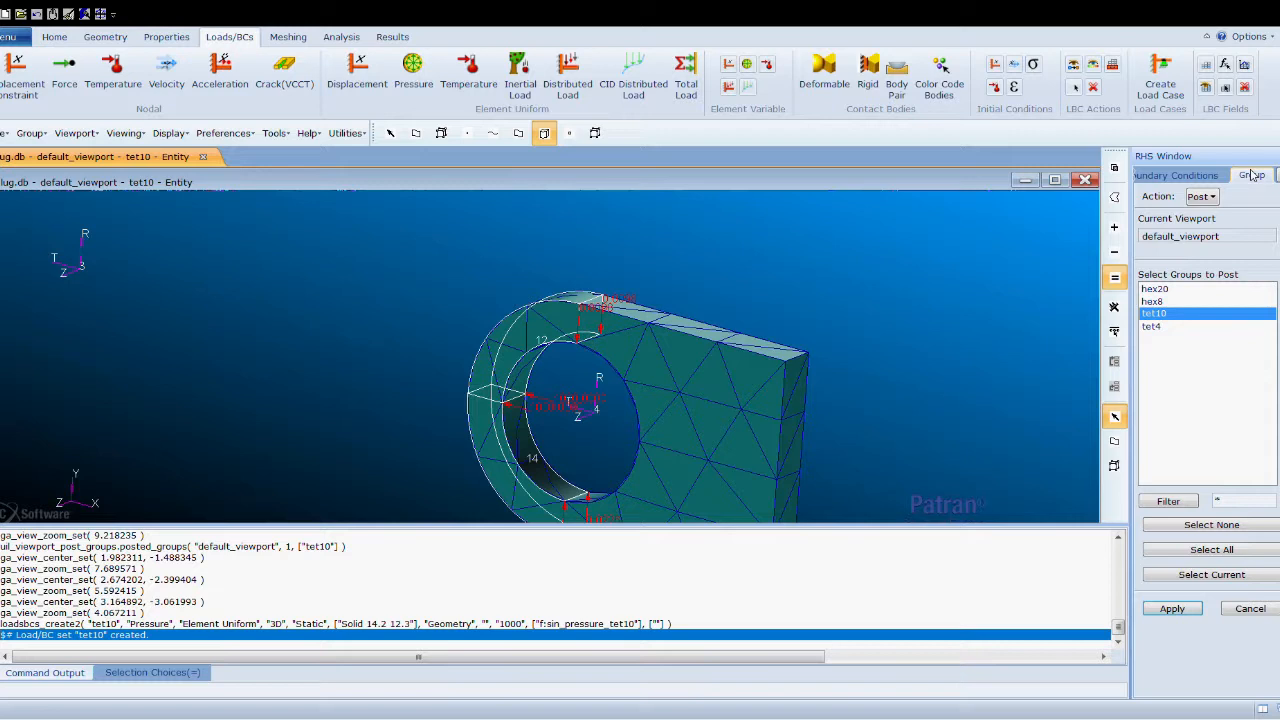
left_click(1184, 553)
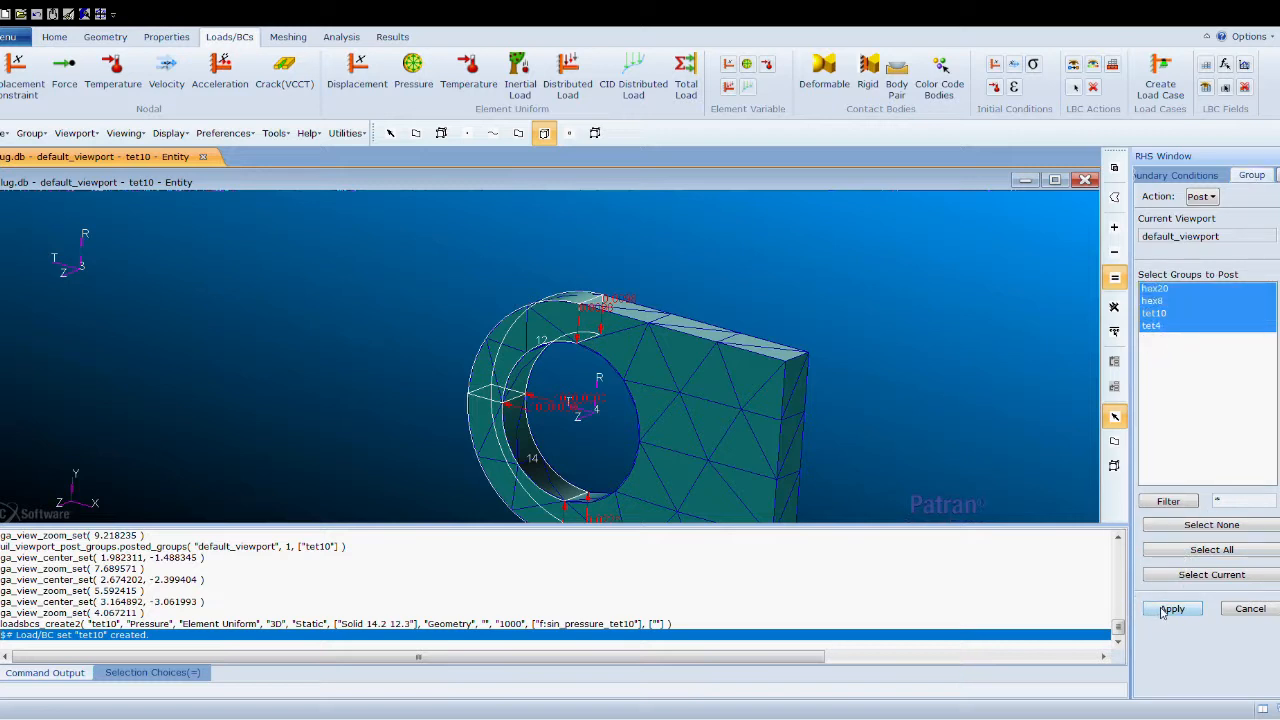
left_click(1168, 609)
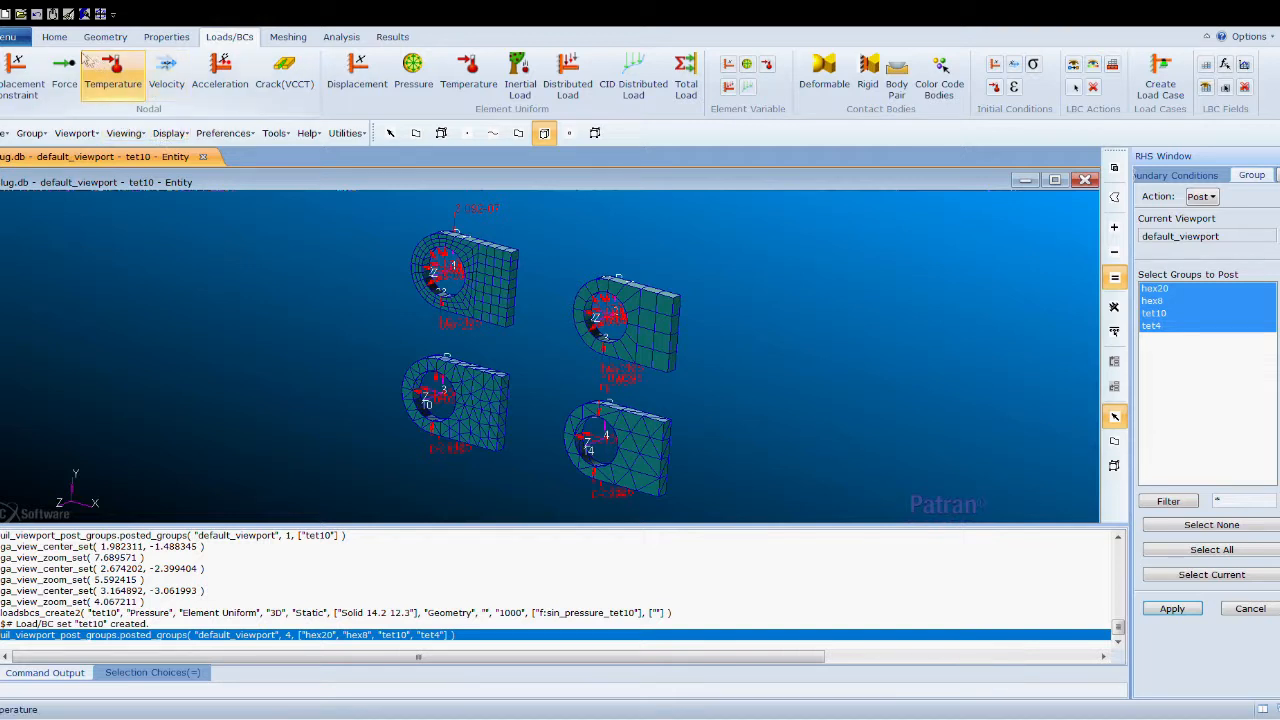
left_click(54, 37)
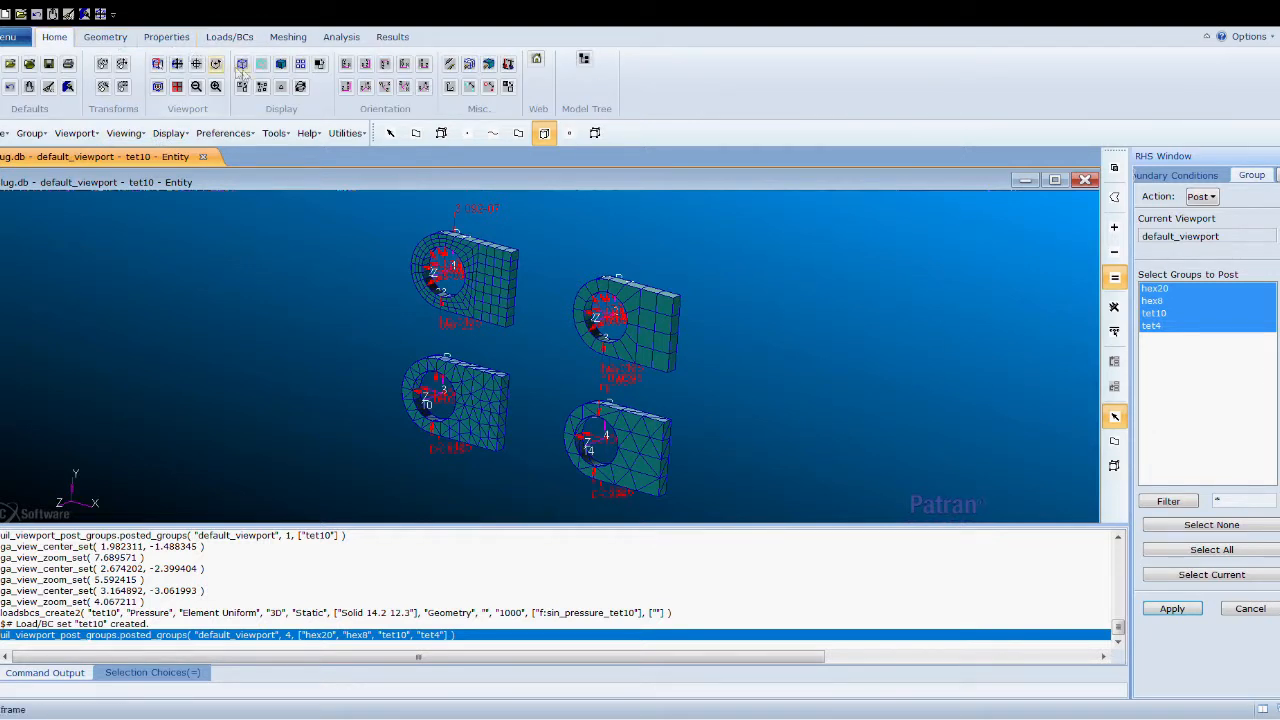
left_click(176, 65)
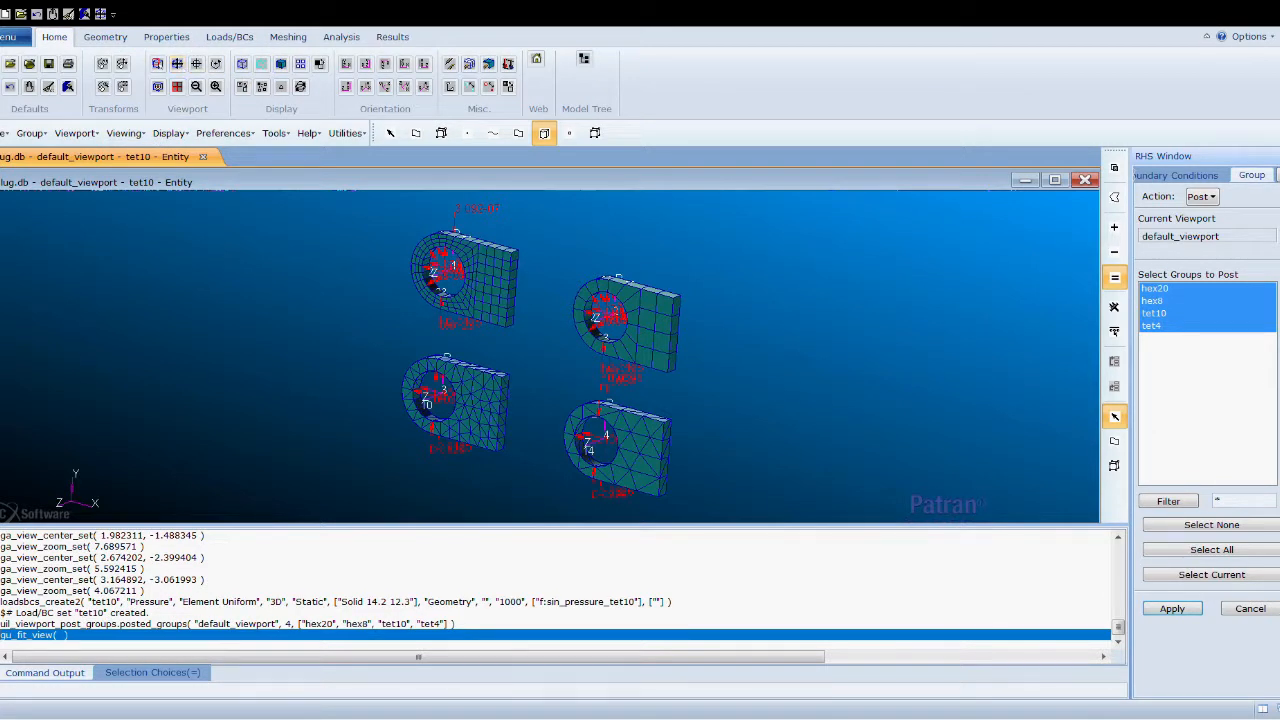
left_click(1249, 609)
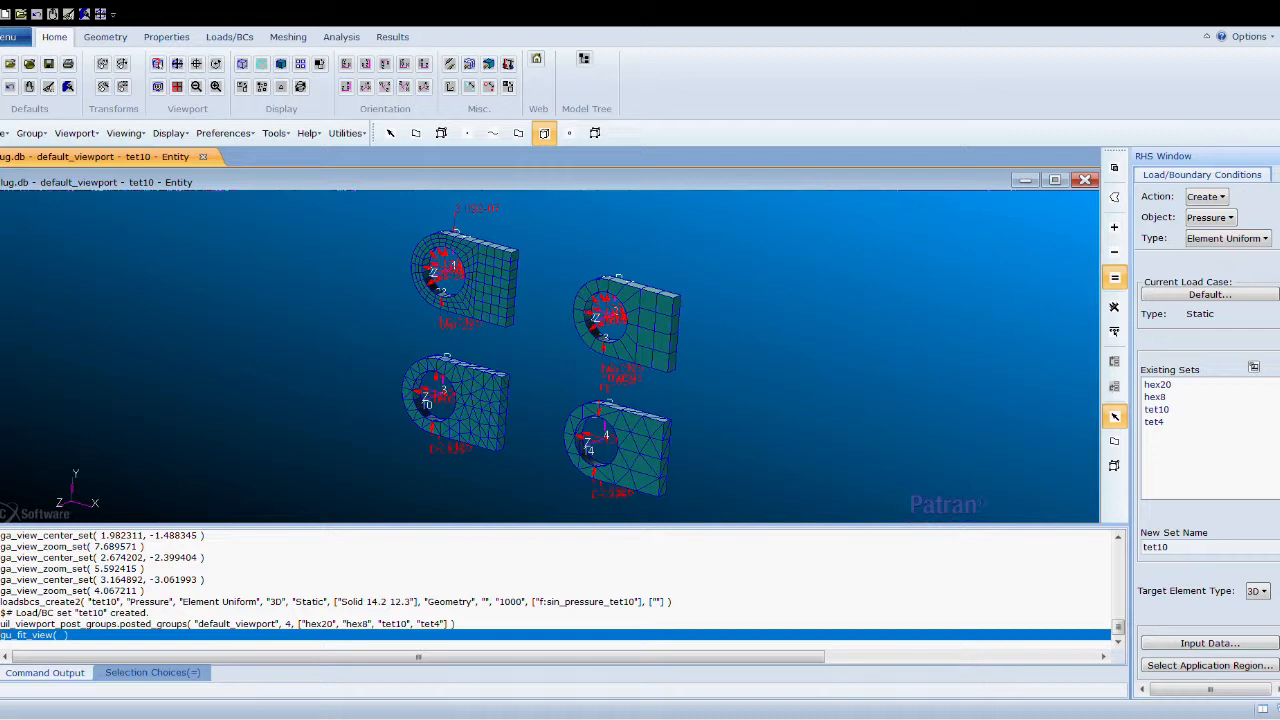
- Start a nodal displacement set named constraint with translations <0., 0., 0.>
left_click(1228, 240)
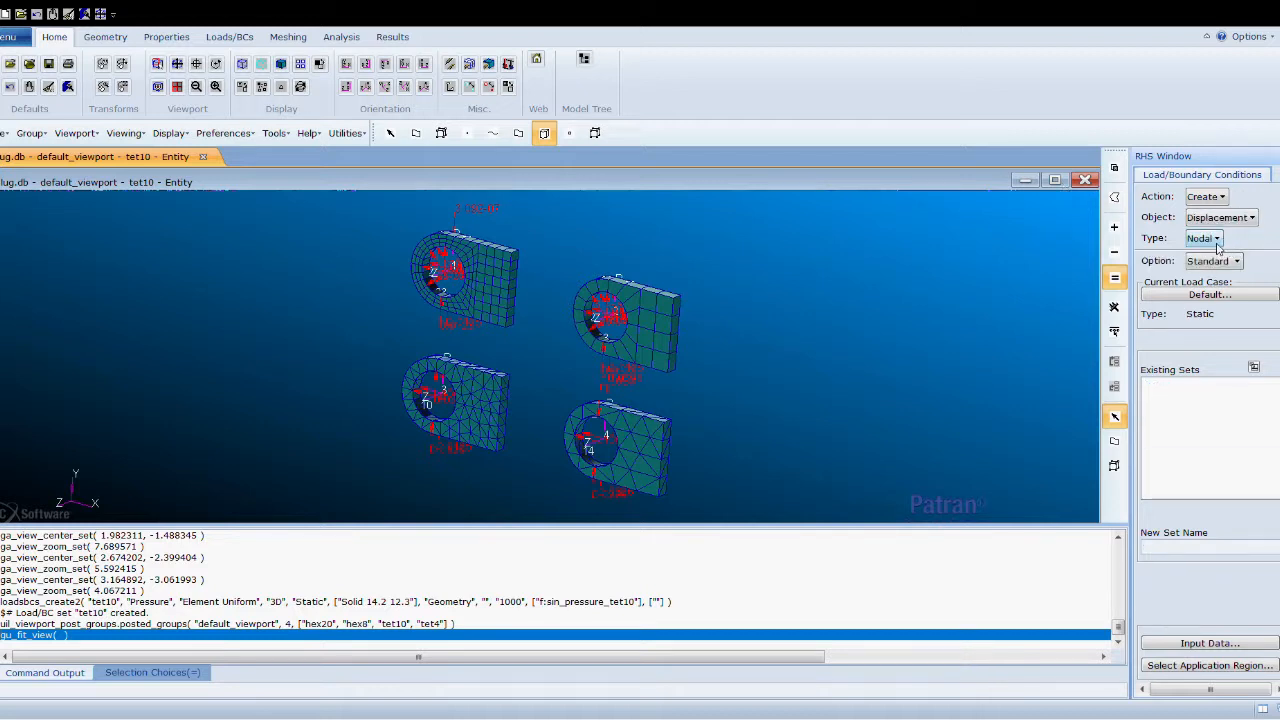
left_click(1193, 557)
type("cons")
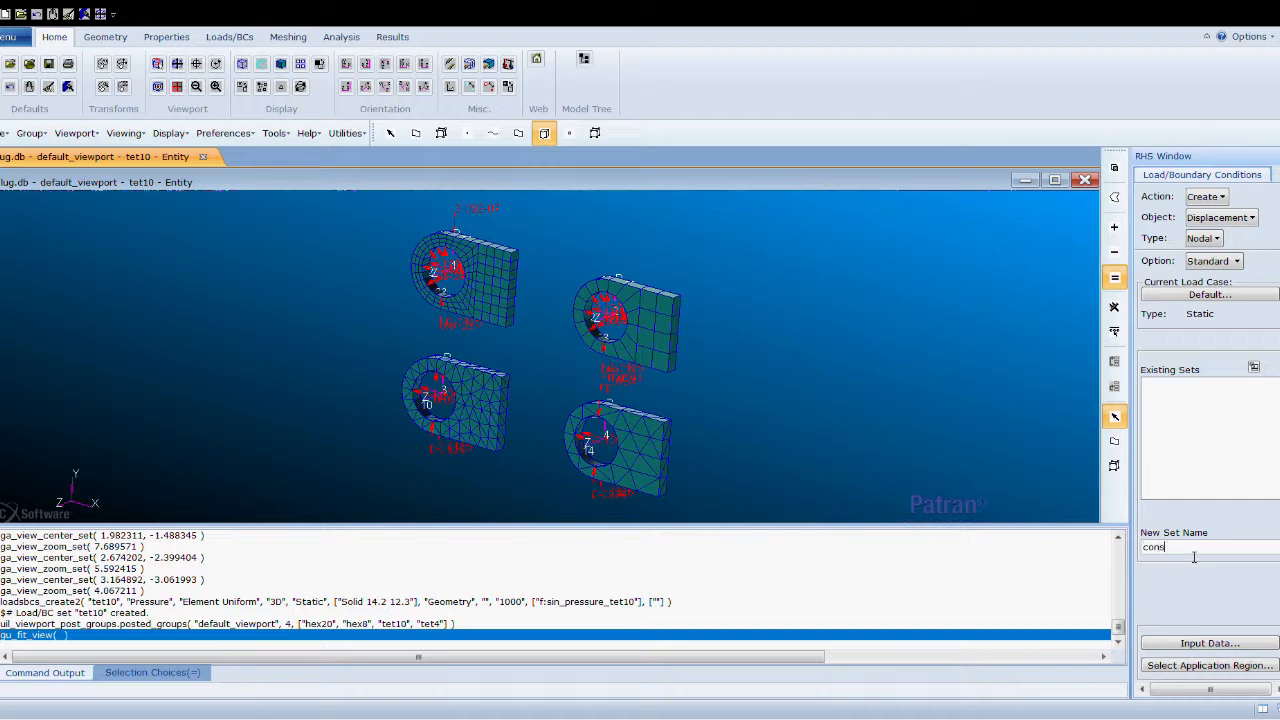
type("traint")
left_click(1233, 644)
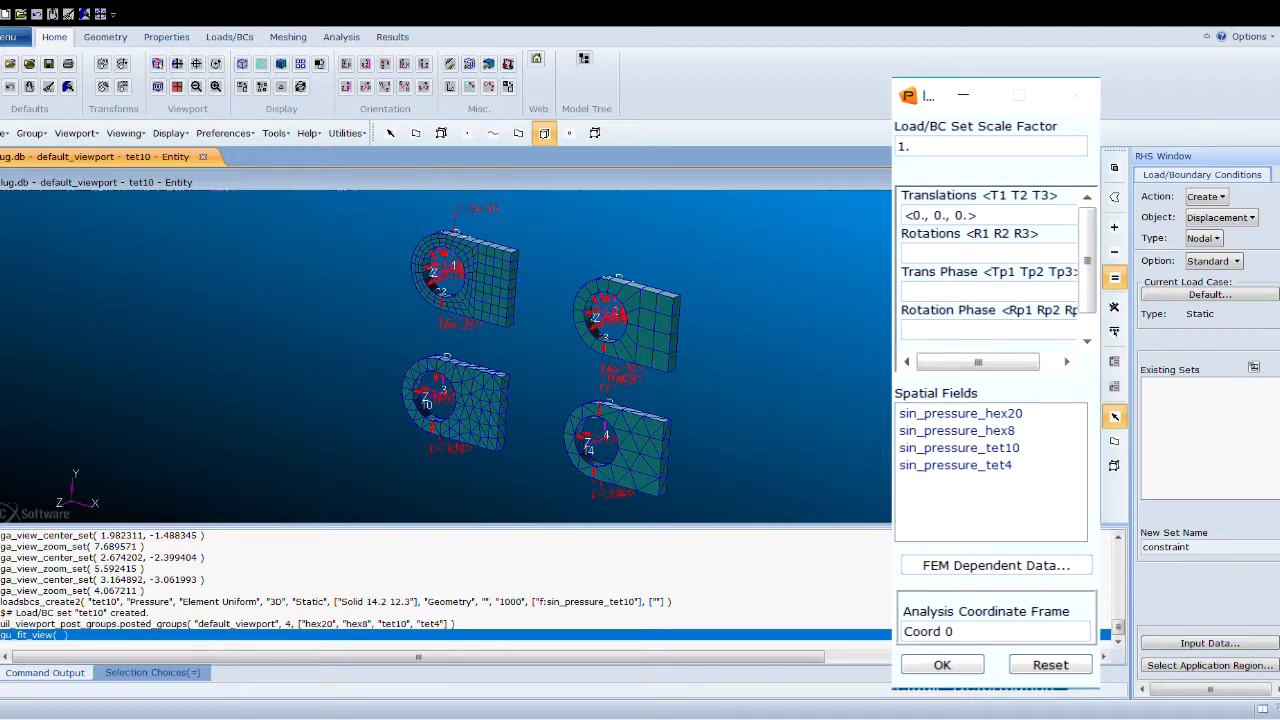
left_click(942, 665)
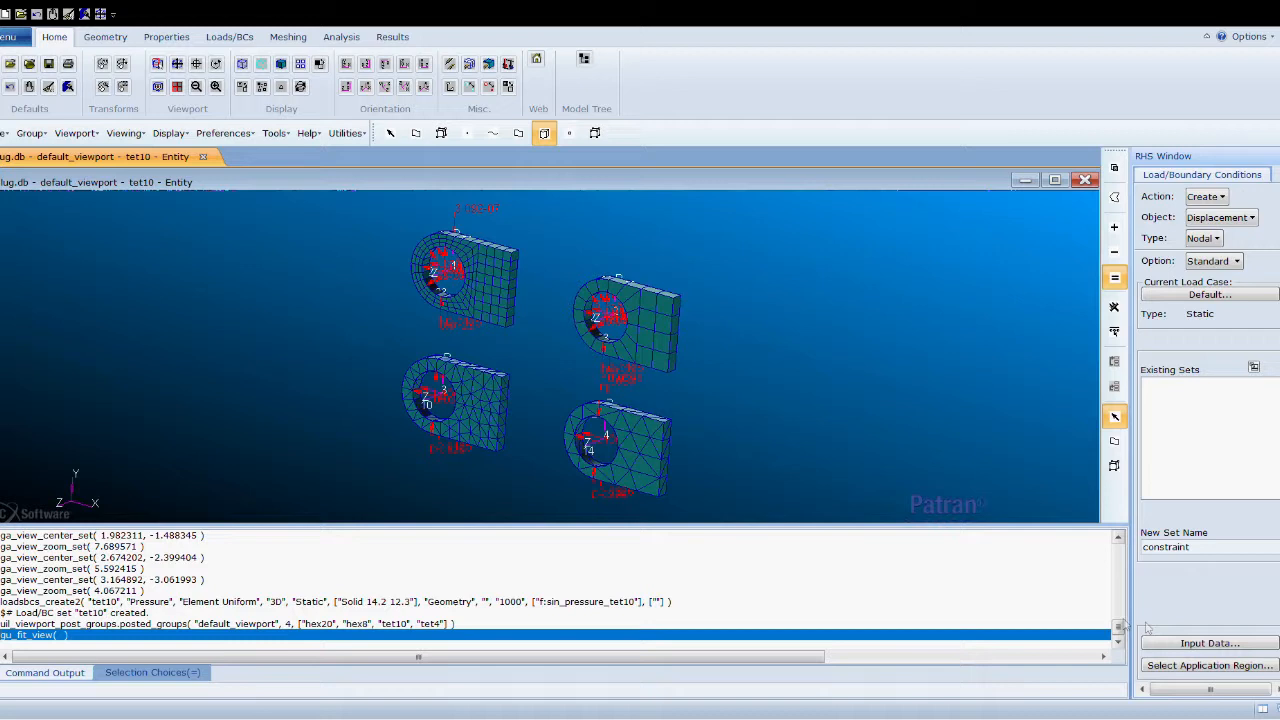
- Select solid faces 31.2, 26.4, 41.2 and 36.4 on the flat ends of the two hex-meshed lugs for the constraint's application region
left_click(1221, 666)
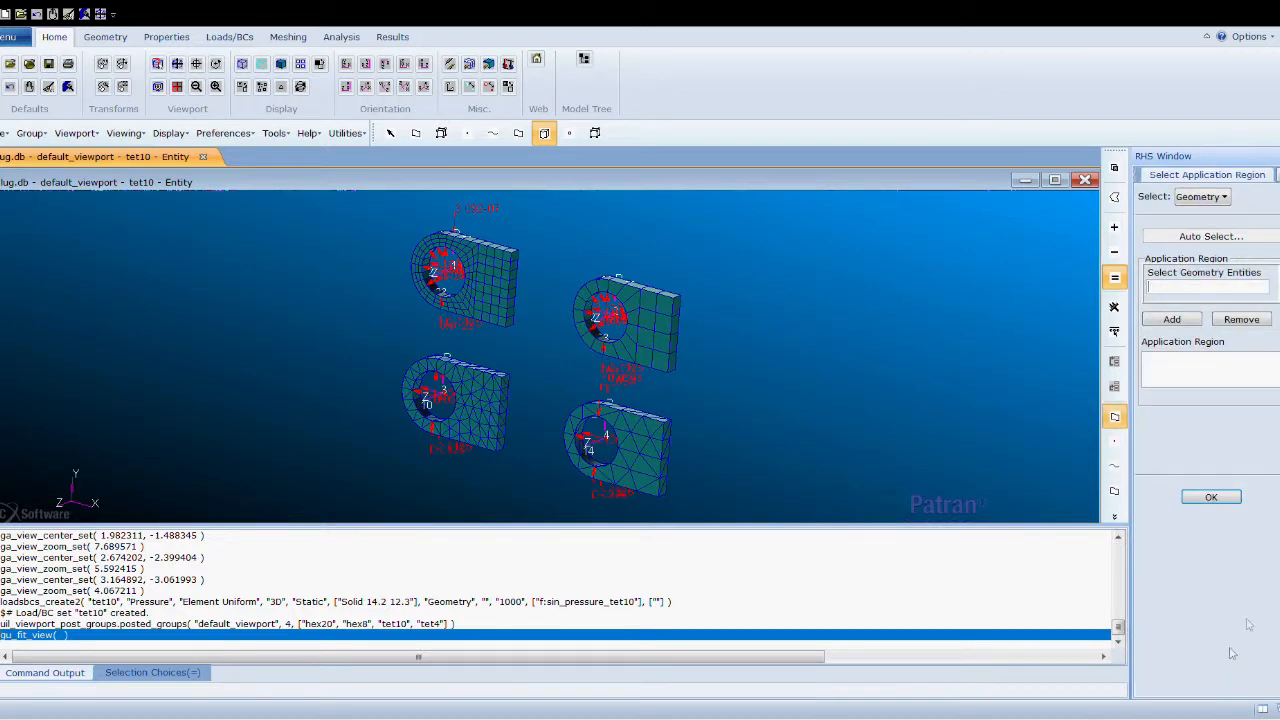
left_click(1115, 493)
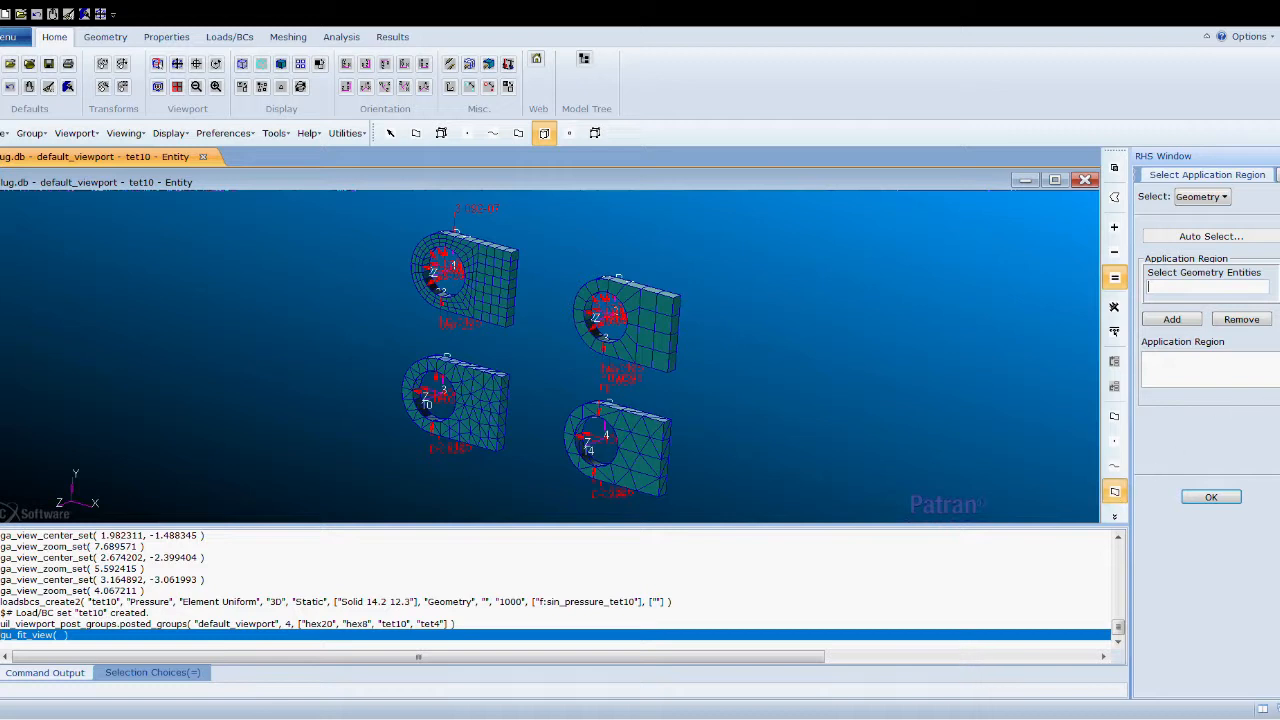
left_click(513, 278)
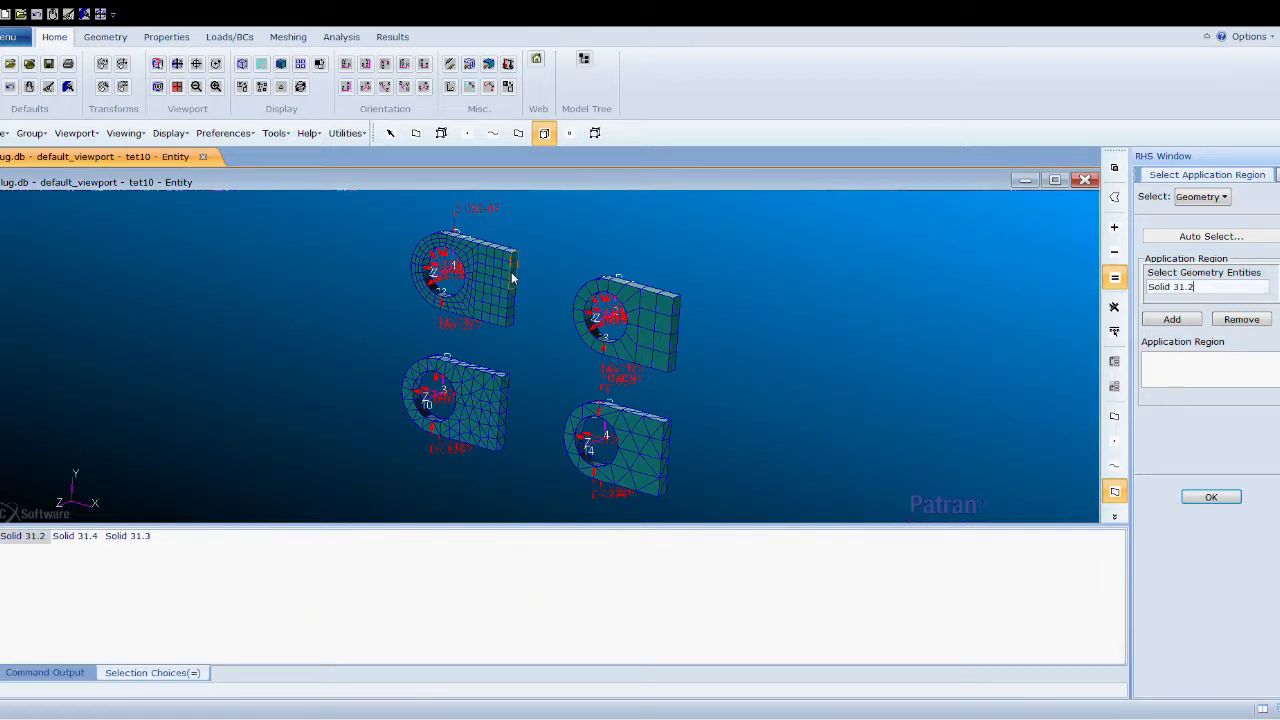
left_click(512, 310)
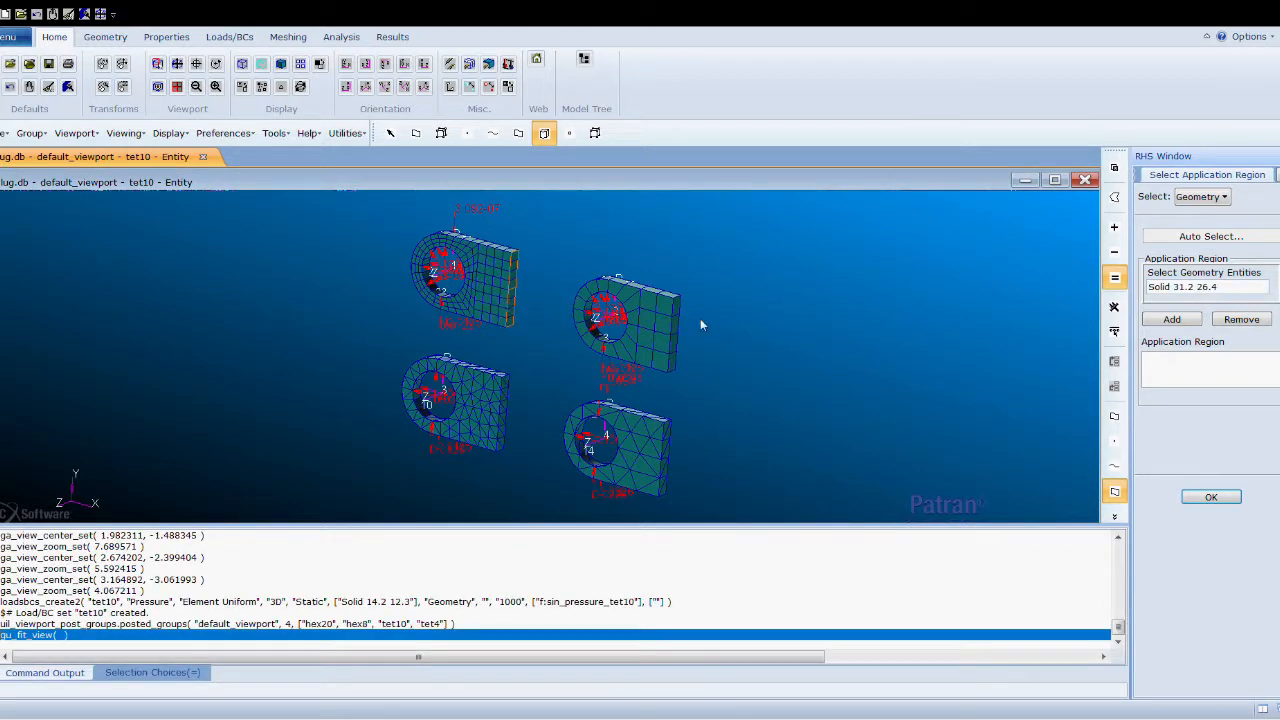
left_click(678, 325)
left_click(666, 428)
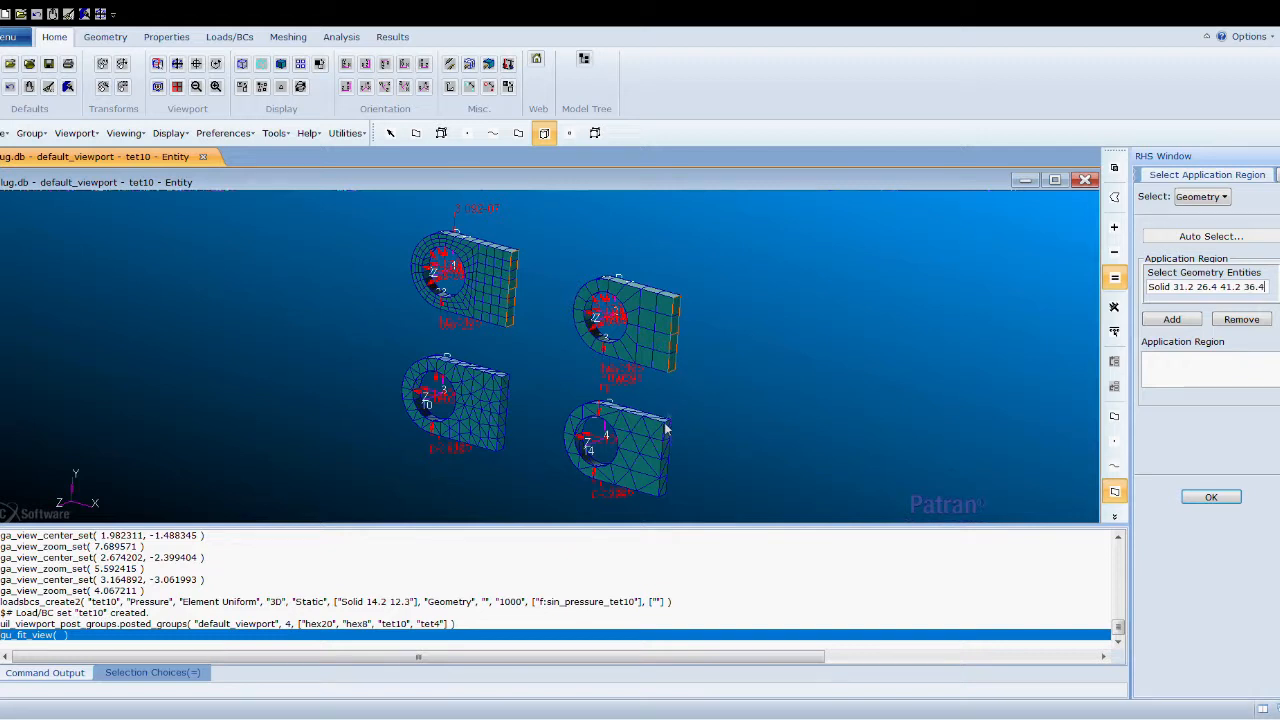
- Include solid faces 13.5, 15.3, 9.5 and 11.3 on the tet-meshed lugs' flat ends in the region and create the constraint
left_click(665, 465)
left_click(664, 475)
left_click(507, 405)
left_click(505, 438)
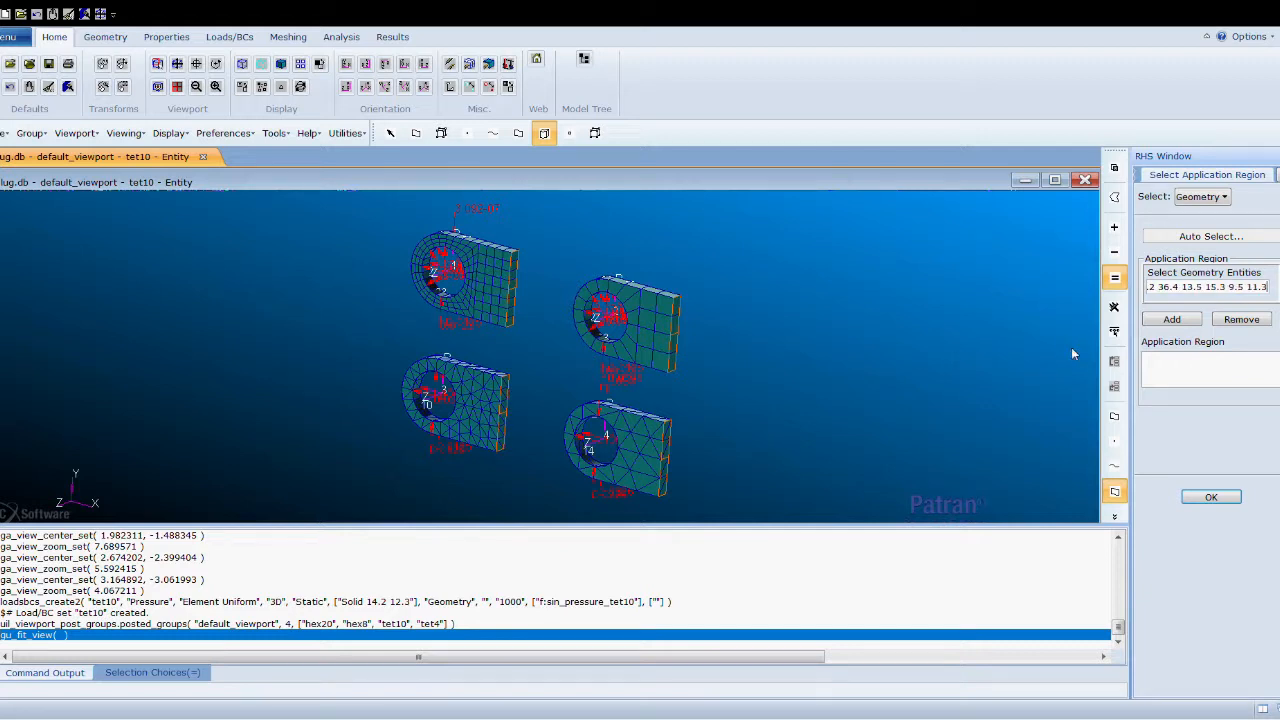
left_click(1168, 321)
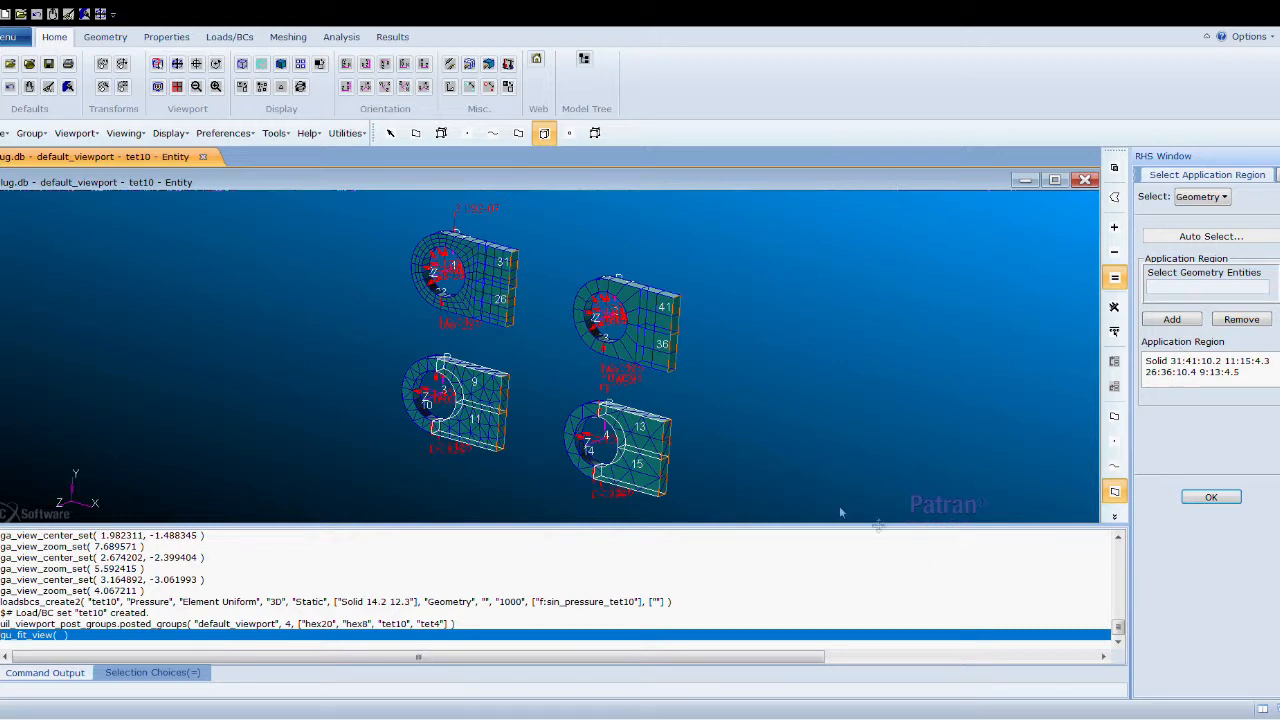
left_click(1200, 498)
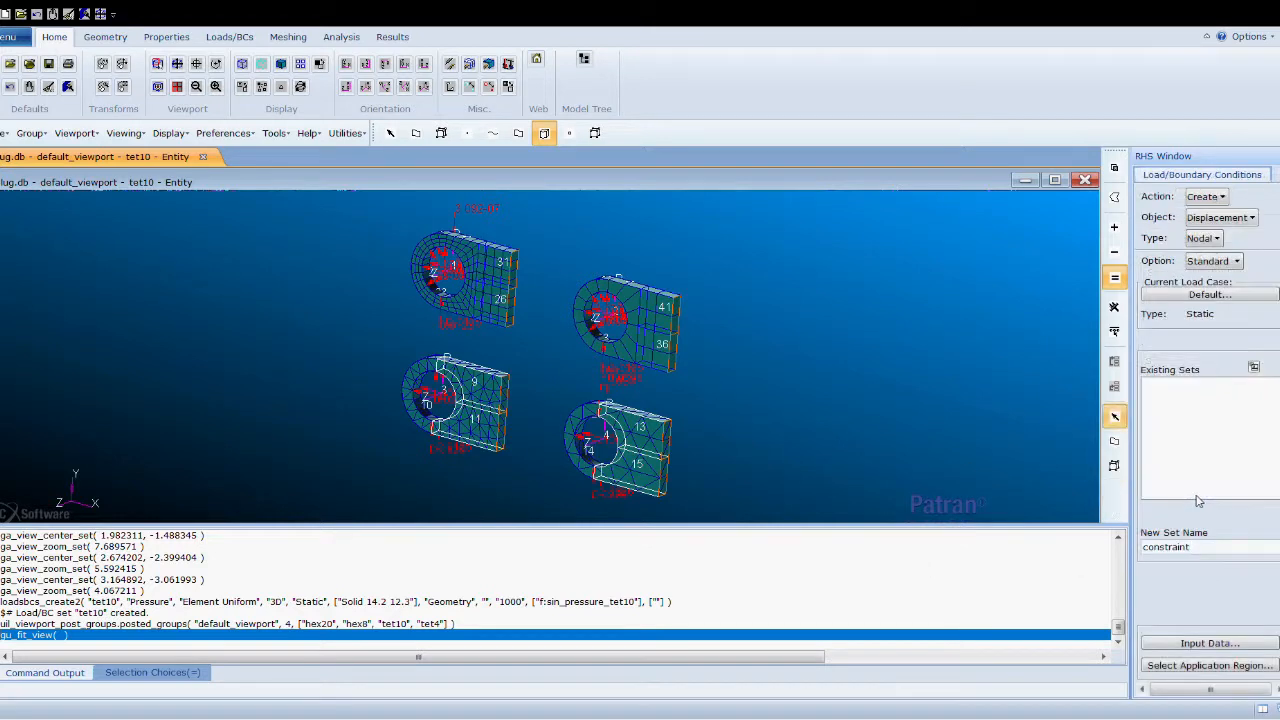
scroll(1195, 560, "down", 3)
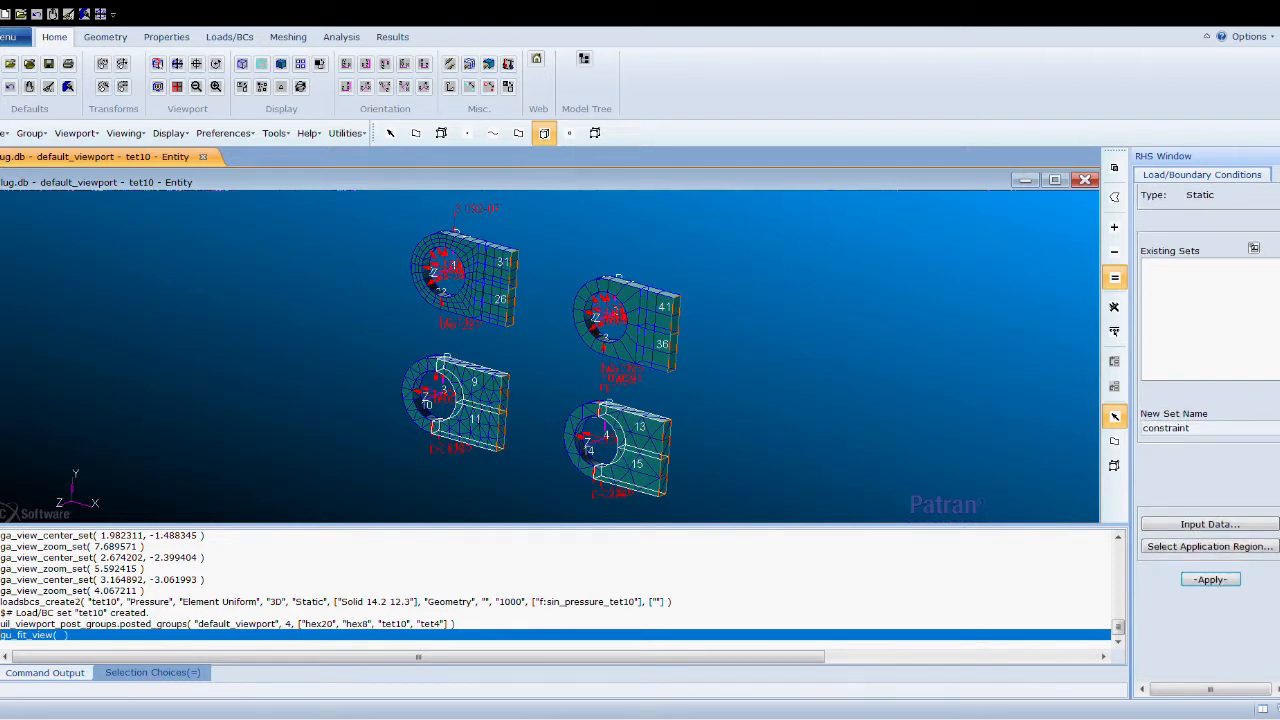
left_click(1222, 581)
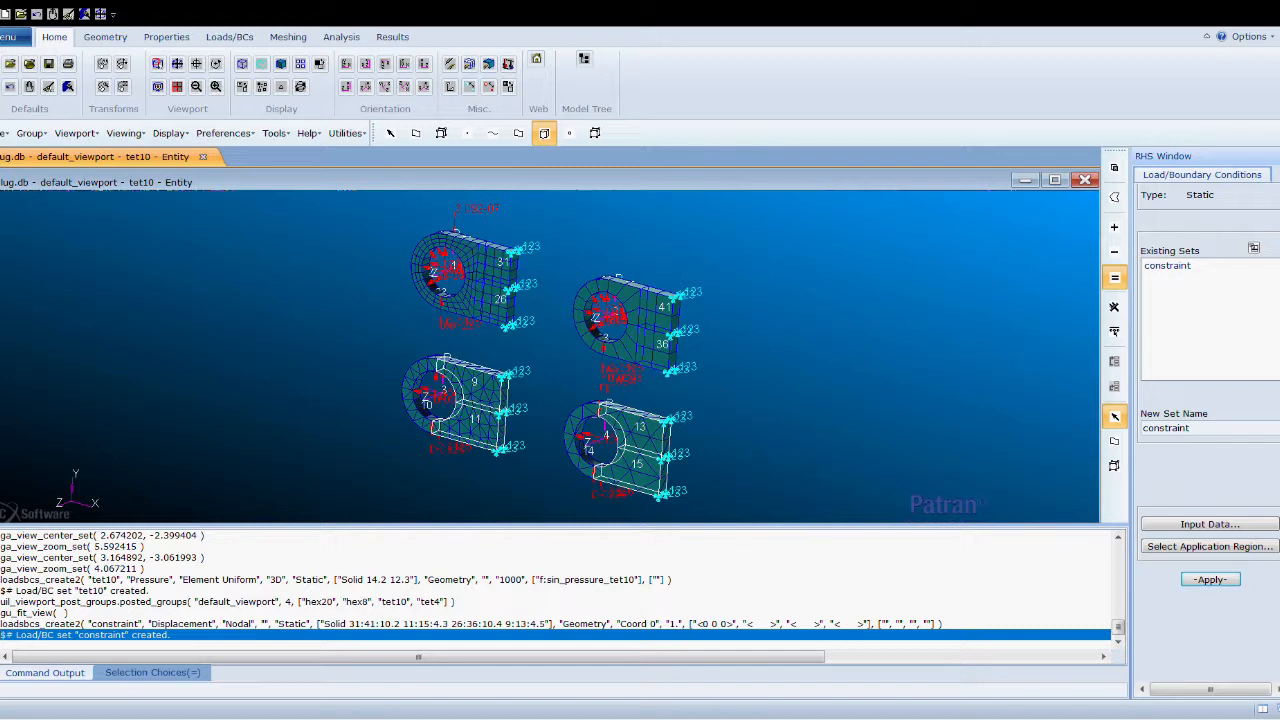
- Create an isotropic linear elastic material named Aluminum with elastic modulus 10000000 and Poisson ratio 0.3
left_click(166, 36)
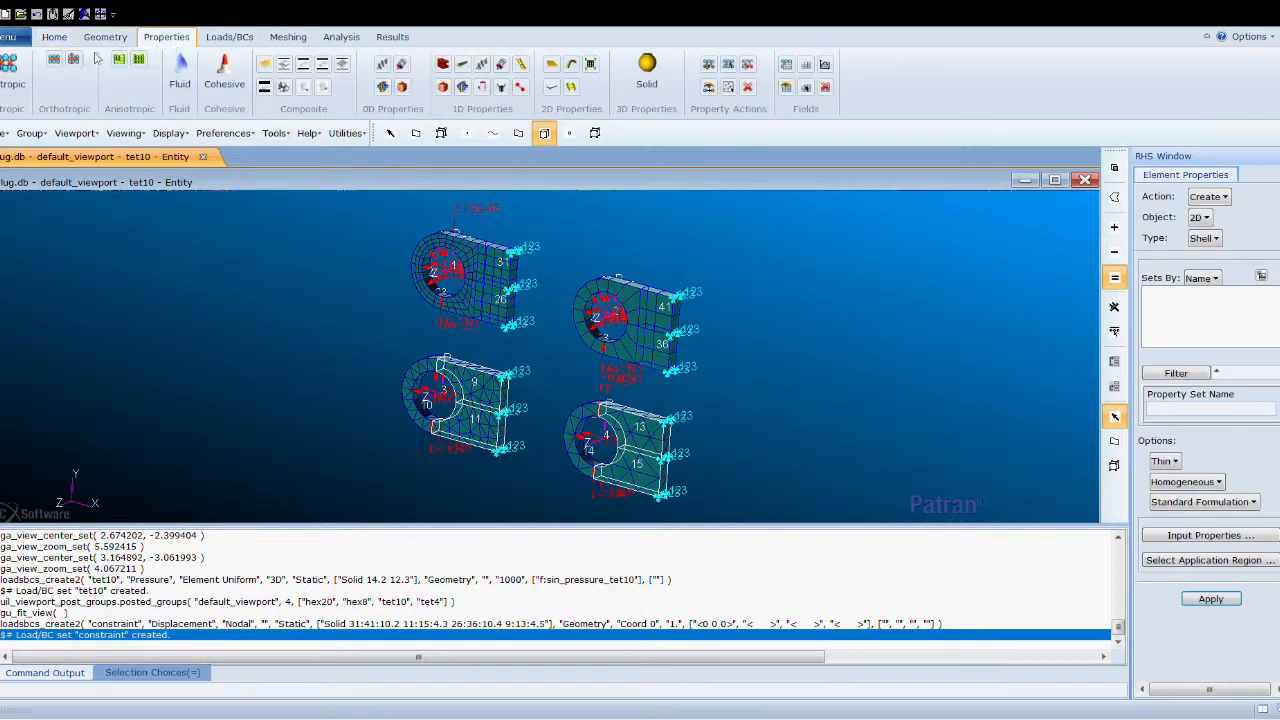
left_click(10, 64)
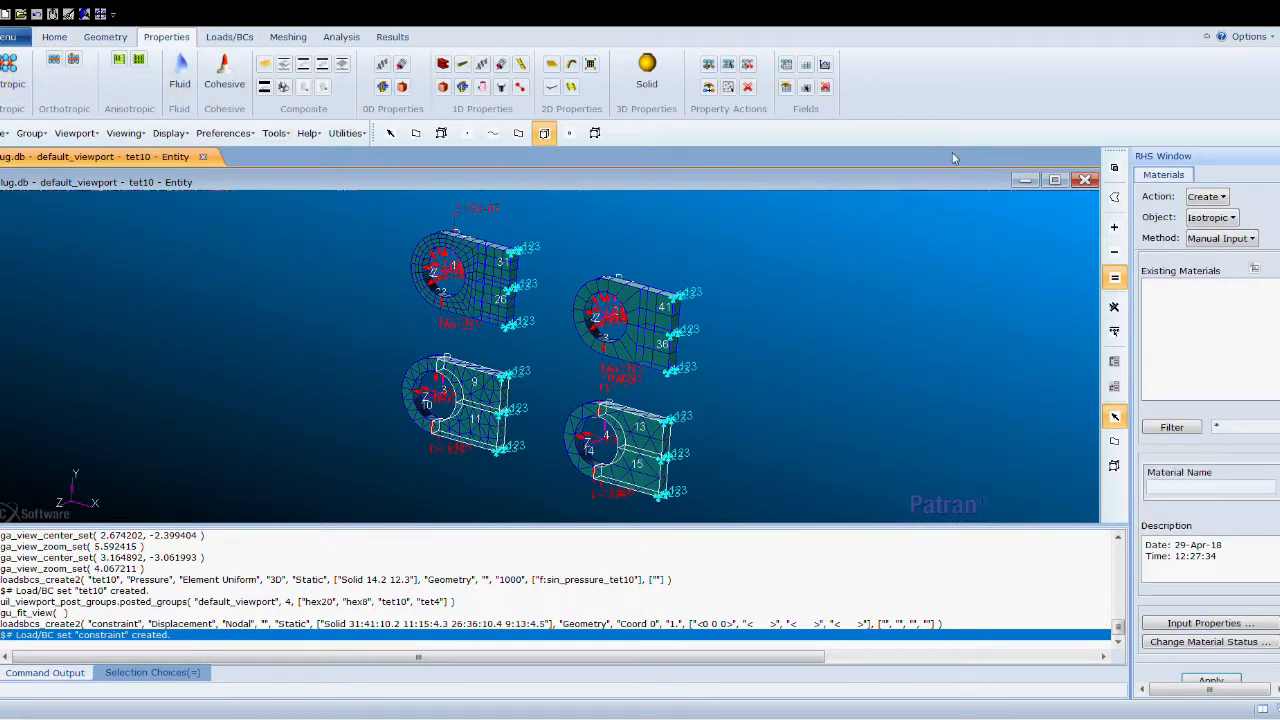
left_click(1193, 487)
type("Aluminum")
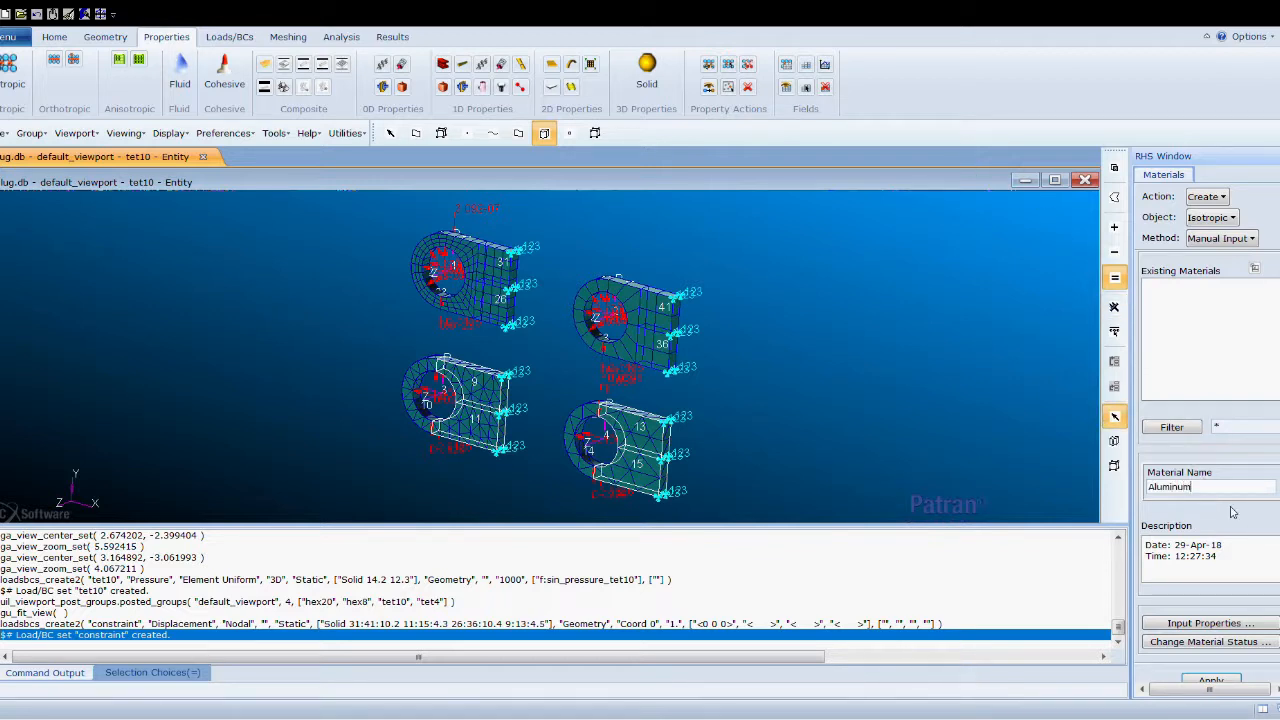
left_click(1205, 623)
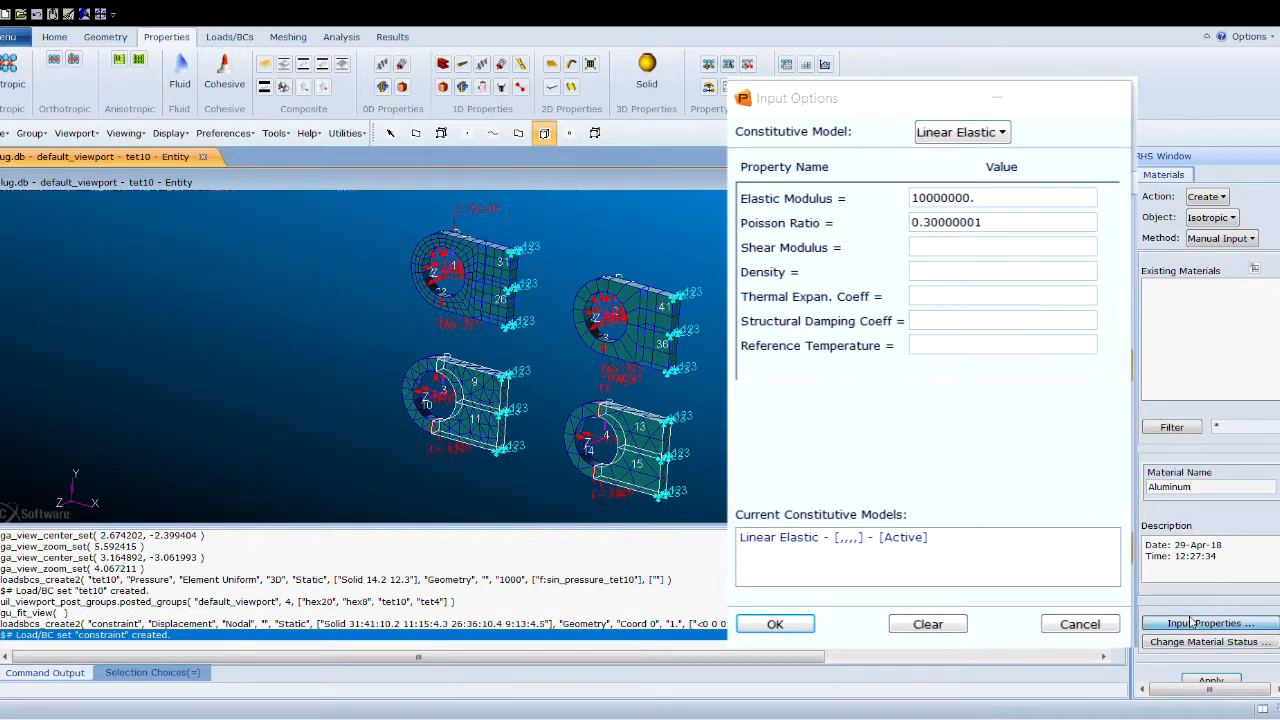
scroll(1194, 623, "down", 1)
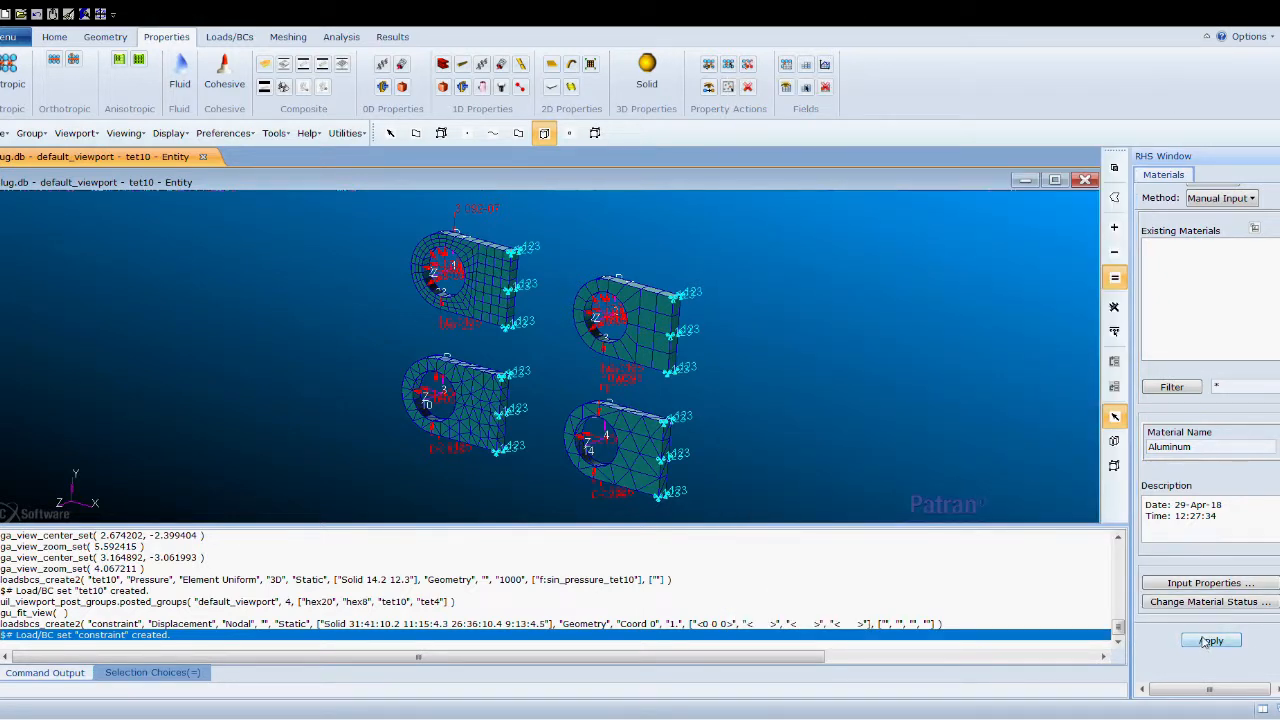
left_click(1207, 641)
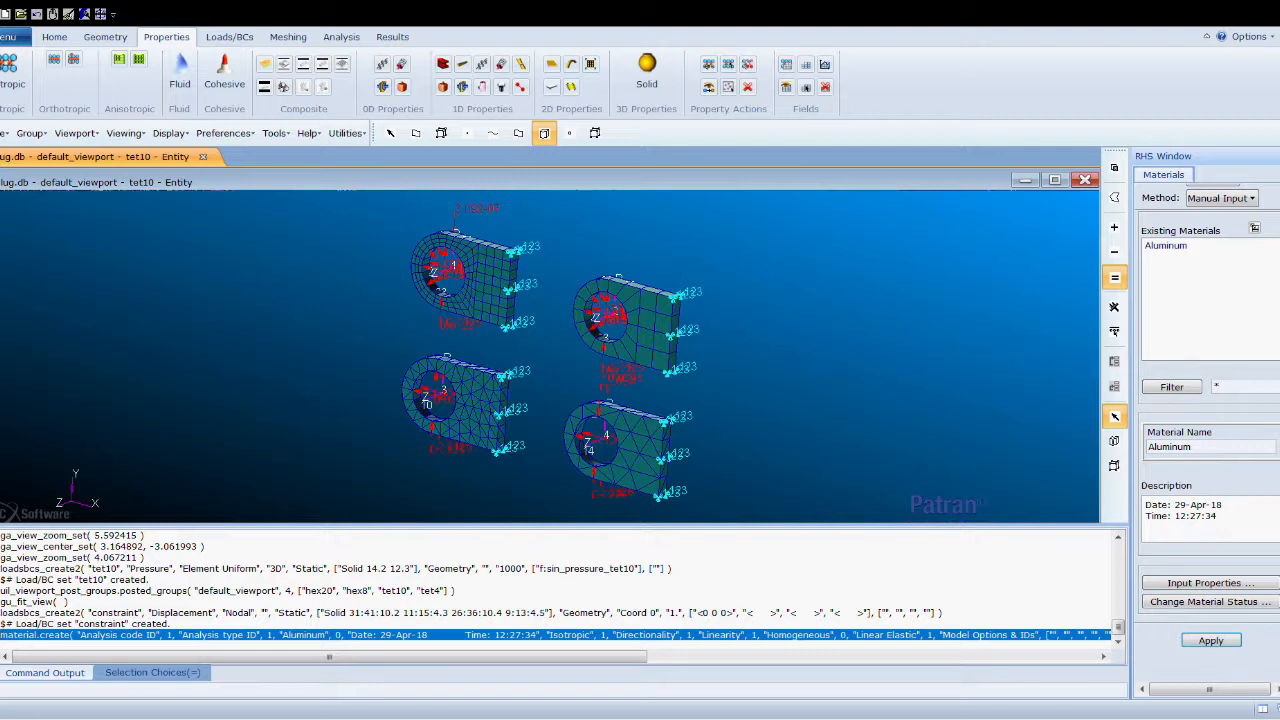
scroll(1200, 330, "up", 1)
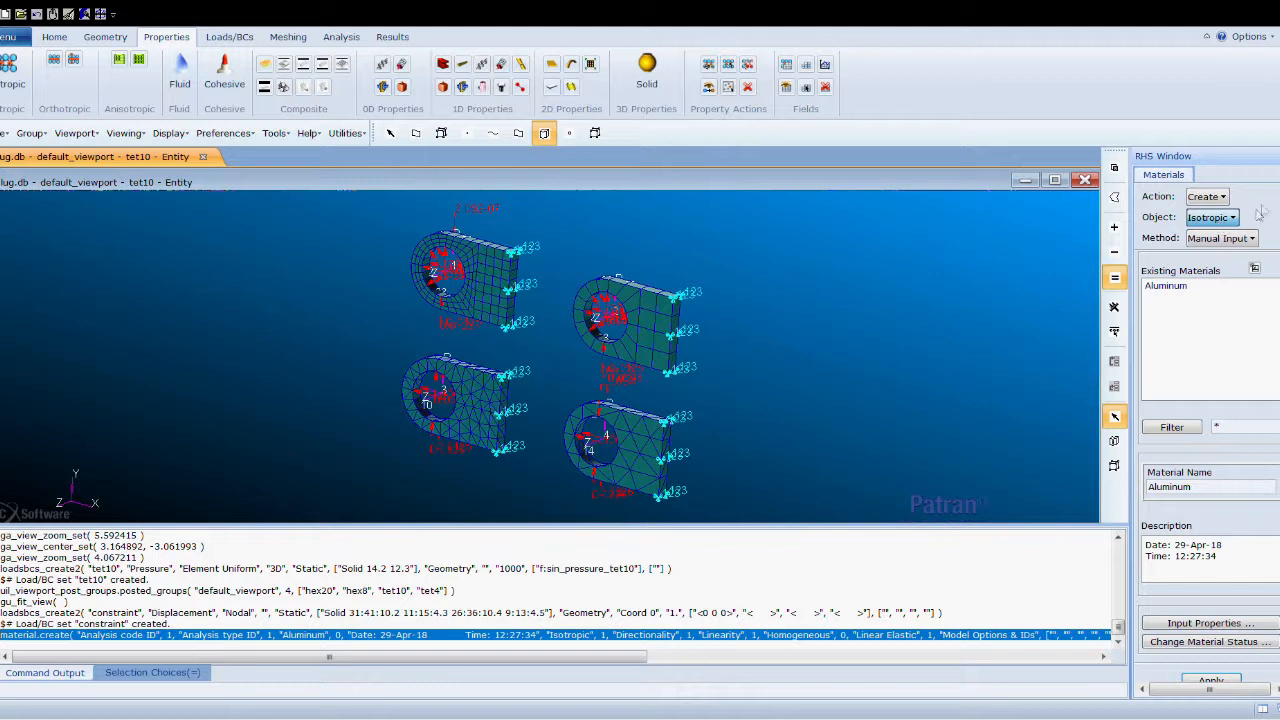
- Start a 3D solid property set named Solid and assign it the Aluminum material
left_click(648, 68)
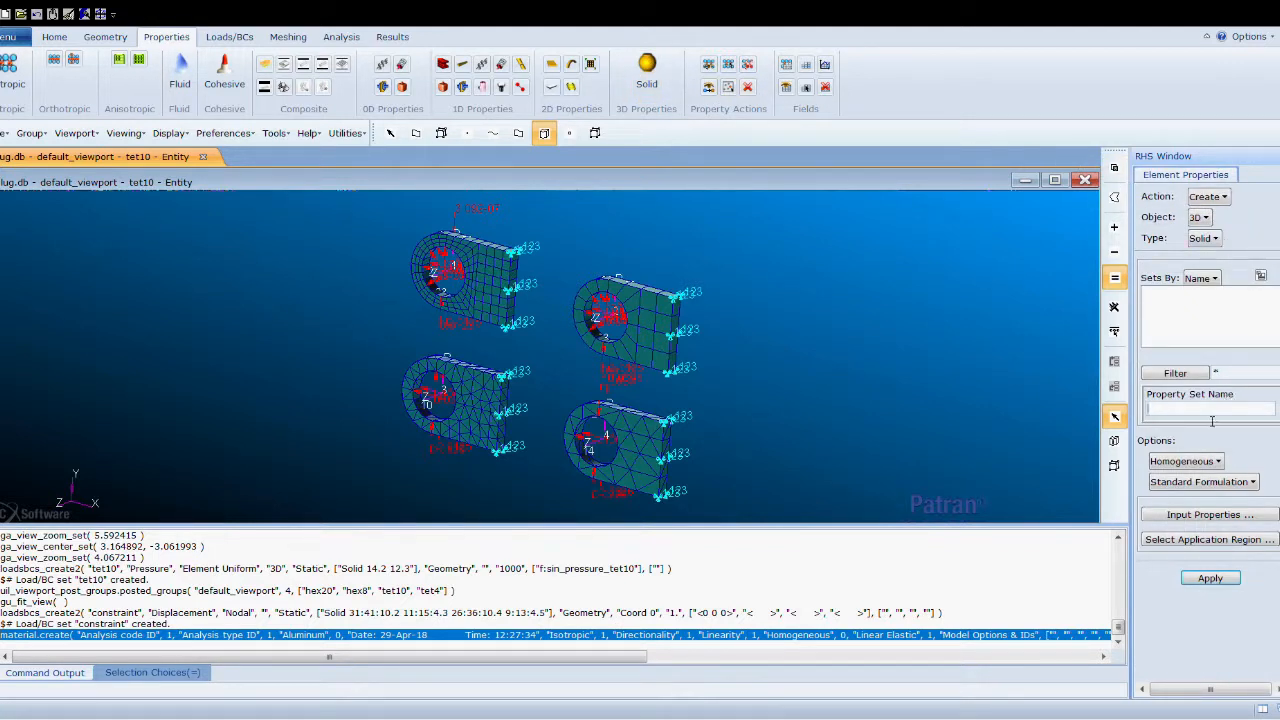
type("Sp;od")
key("BackSpace")
key("BackSpace")
key("BackSpace")
key("BackSpace")
left_click(1210, 514)
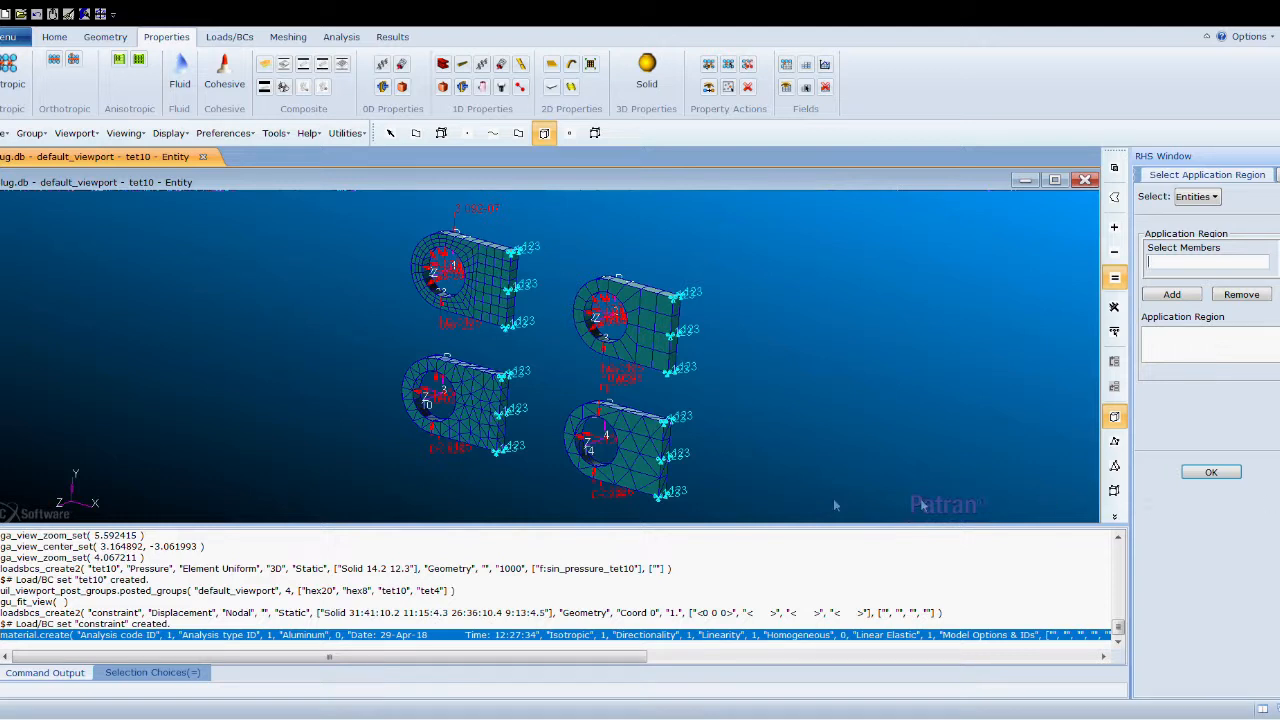
- Add all solids of the four lugs, Solid 8:15 and 22:41, as the region and create the Solid property set
left_click_drag(644, 386, 740, 532)
left_click(1172, 295)
left_click(1232, 469)
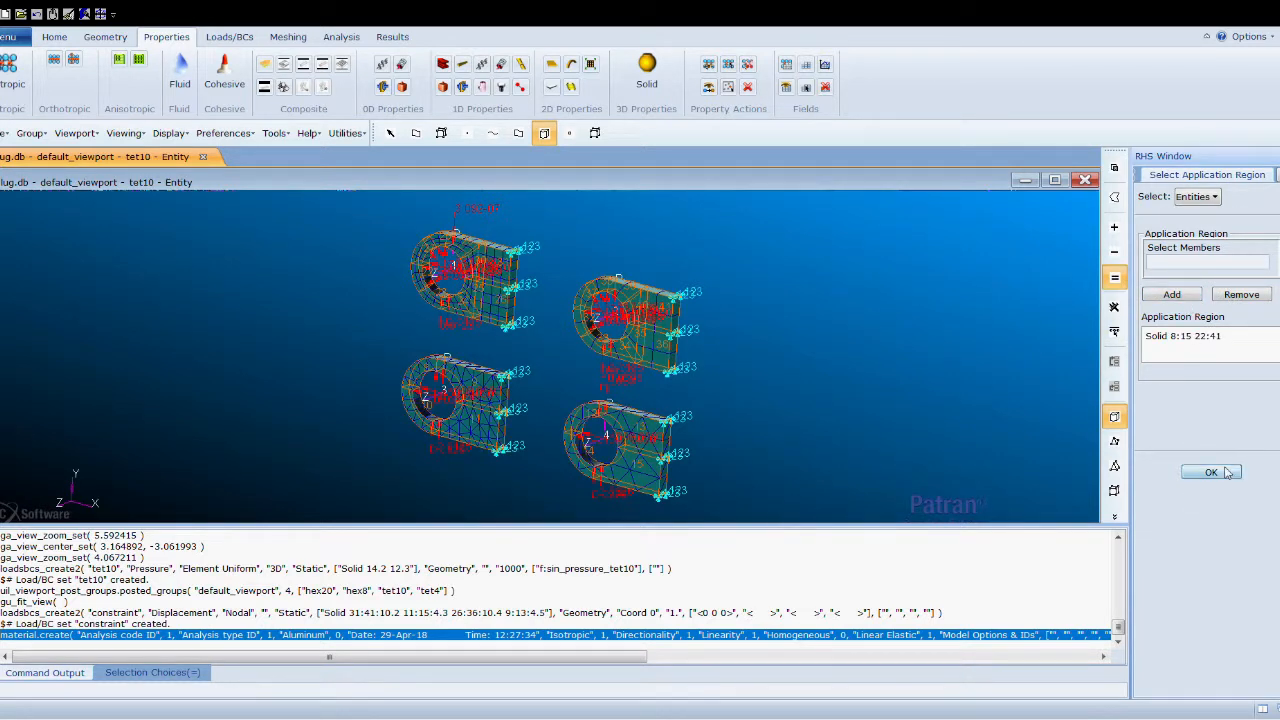
left_click(1216, 580)
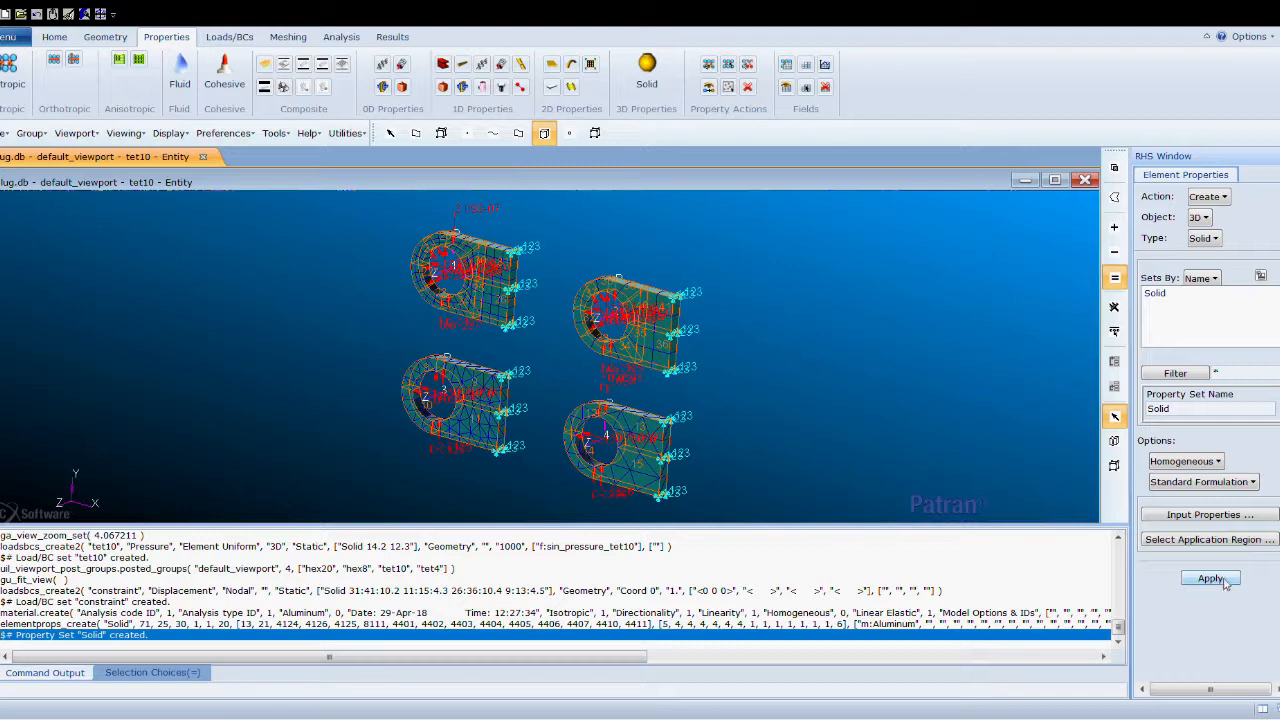
- Open the Default load case for modification and check its assigned loads and constraint
left_click(232, 38)
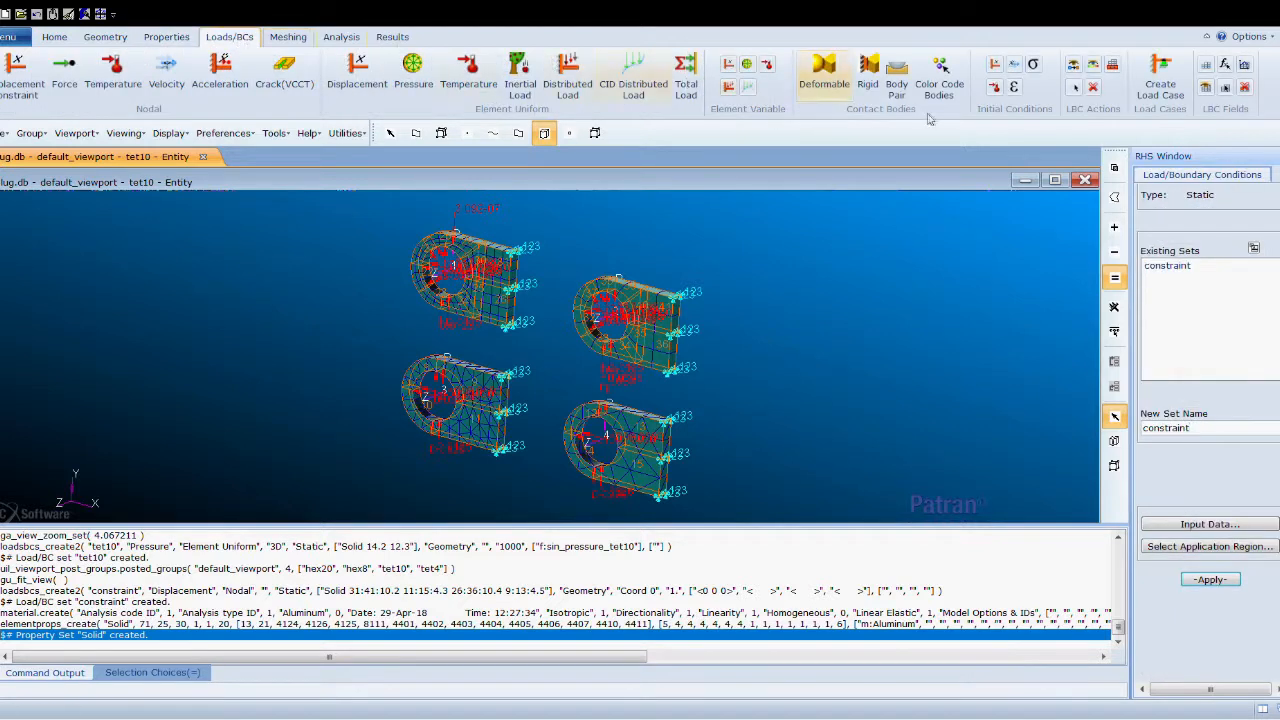
left_click(1157, 84)
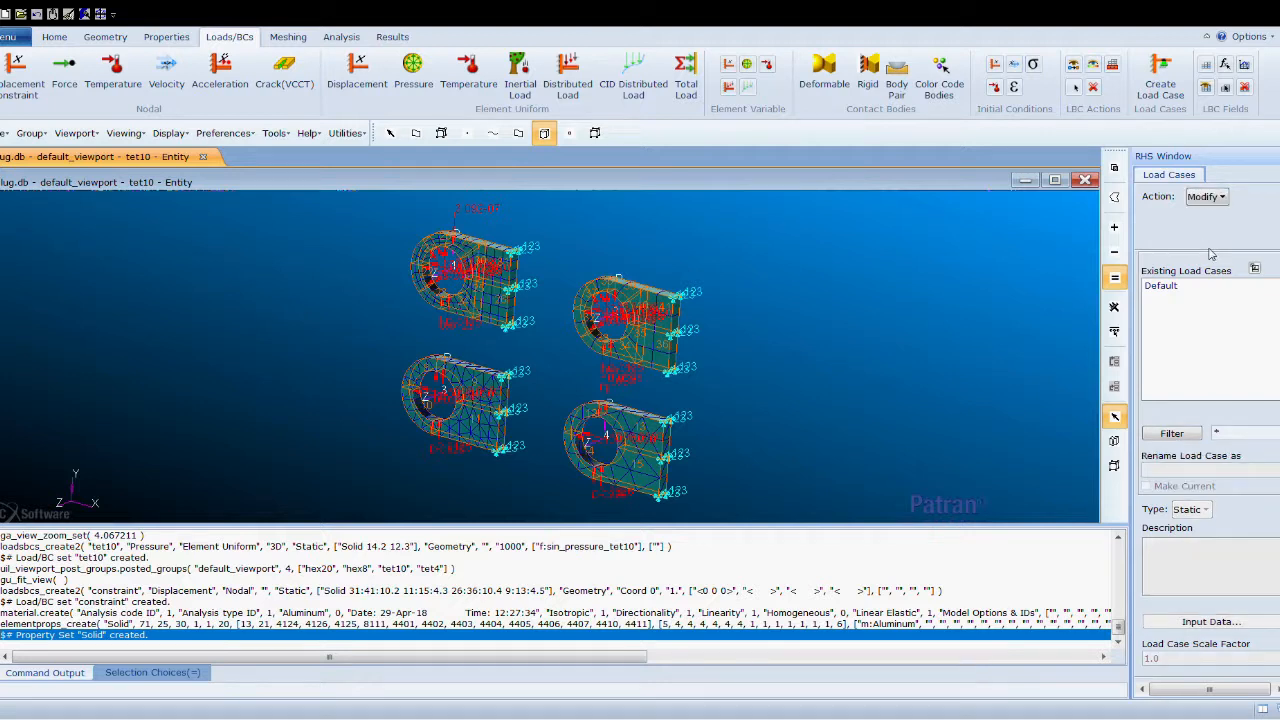
left_click(1186, 288)
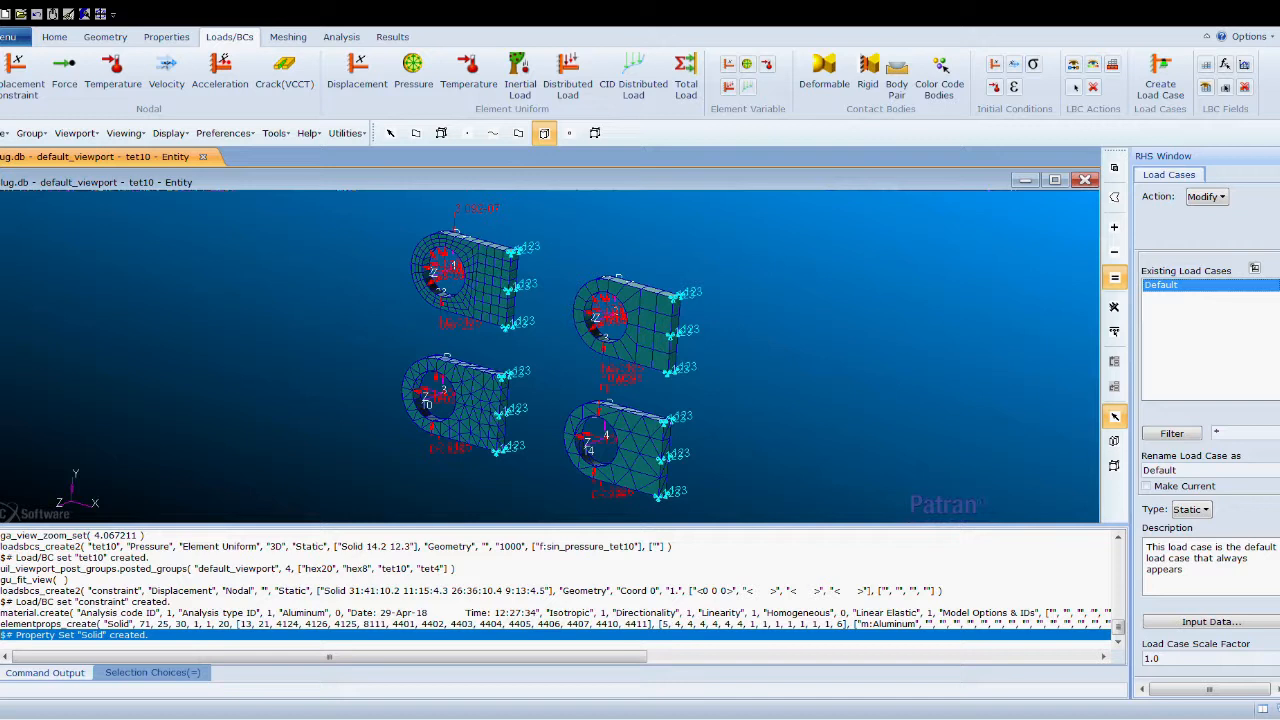
- Check that the solution type is linear static and submit the entire model as a full-run MSC.Nastran job named lug
left_click(341, 37)
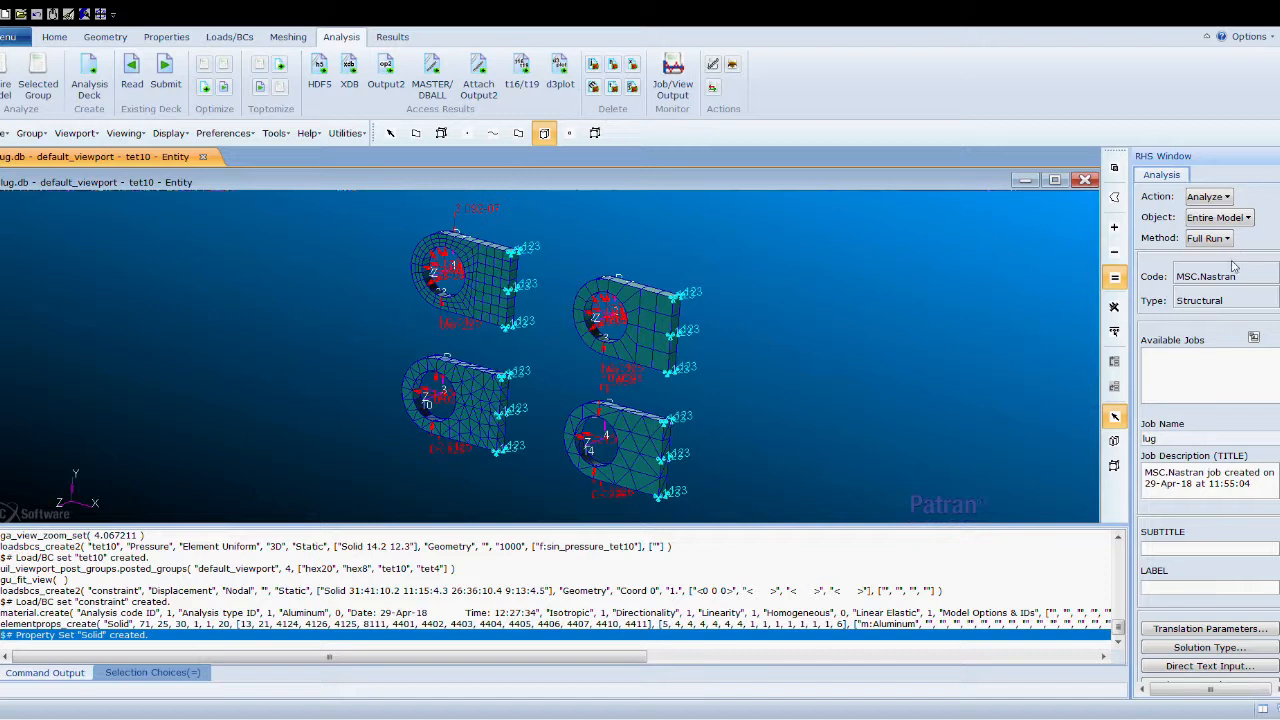
left_click(1207, 648)
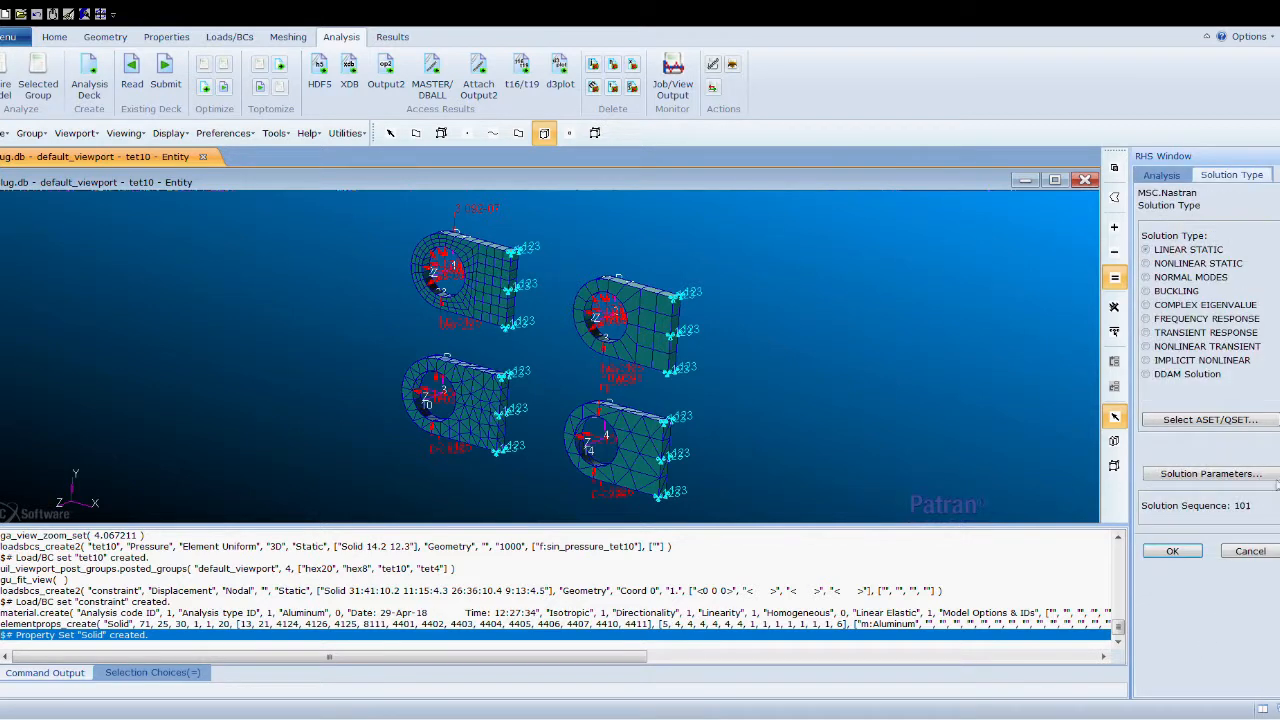
left_click(1180, 175)
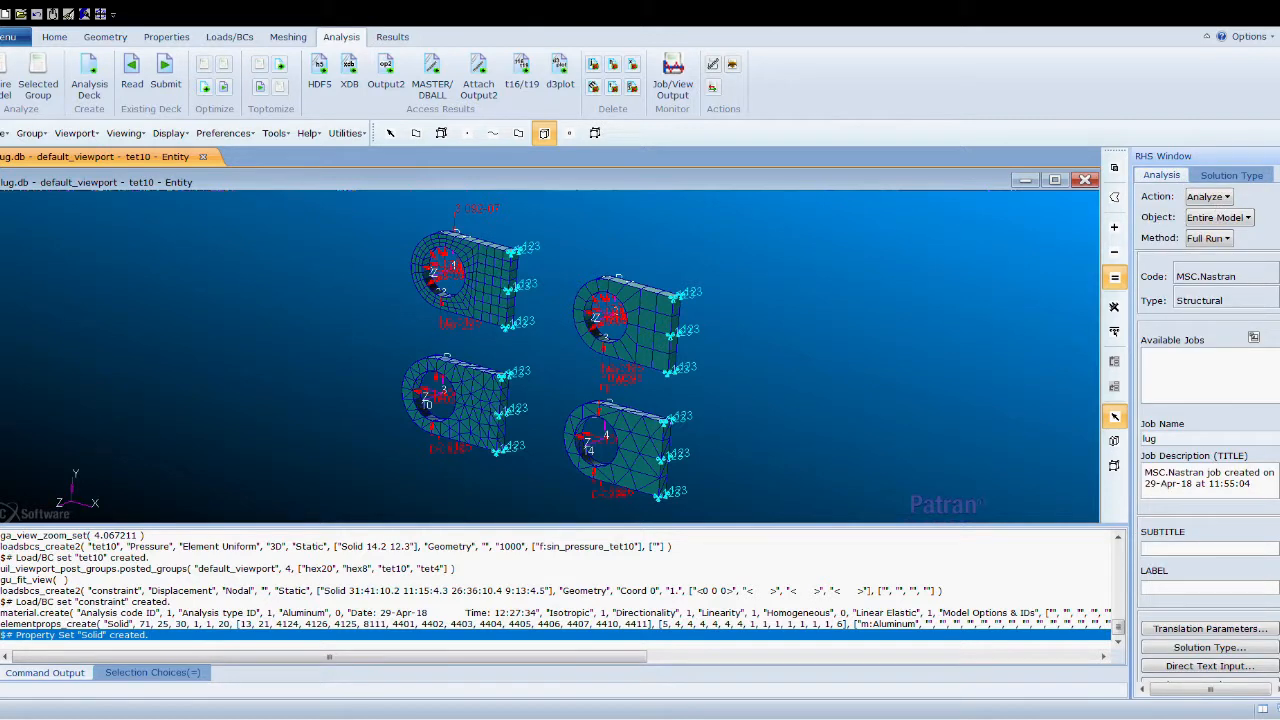
scroll(1274, 382, "down", 3)
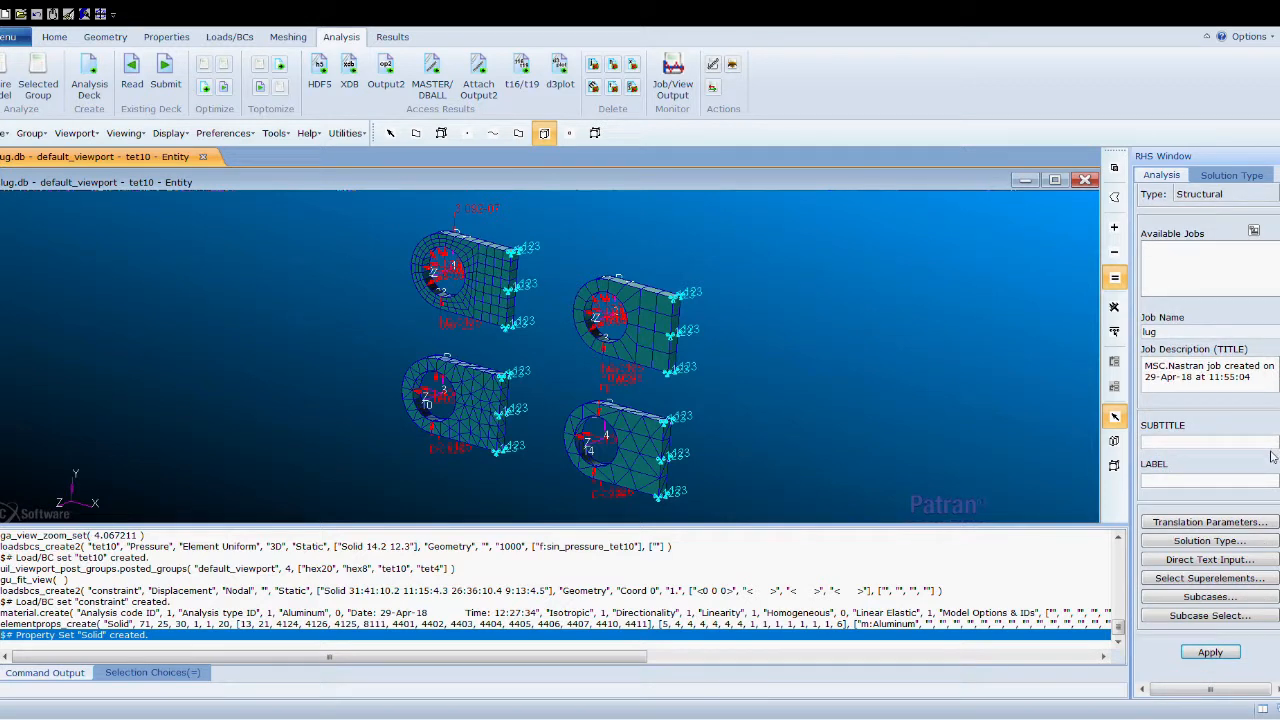
left_click(1209, 653)
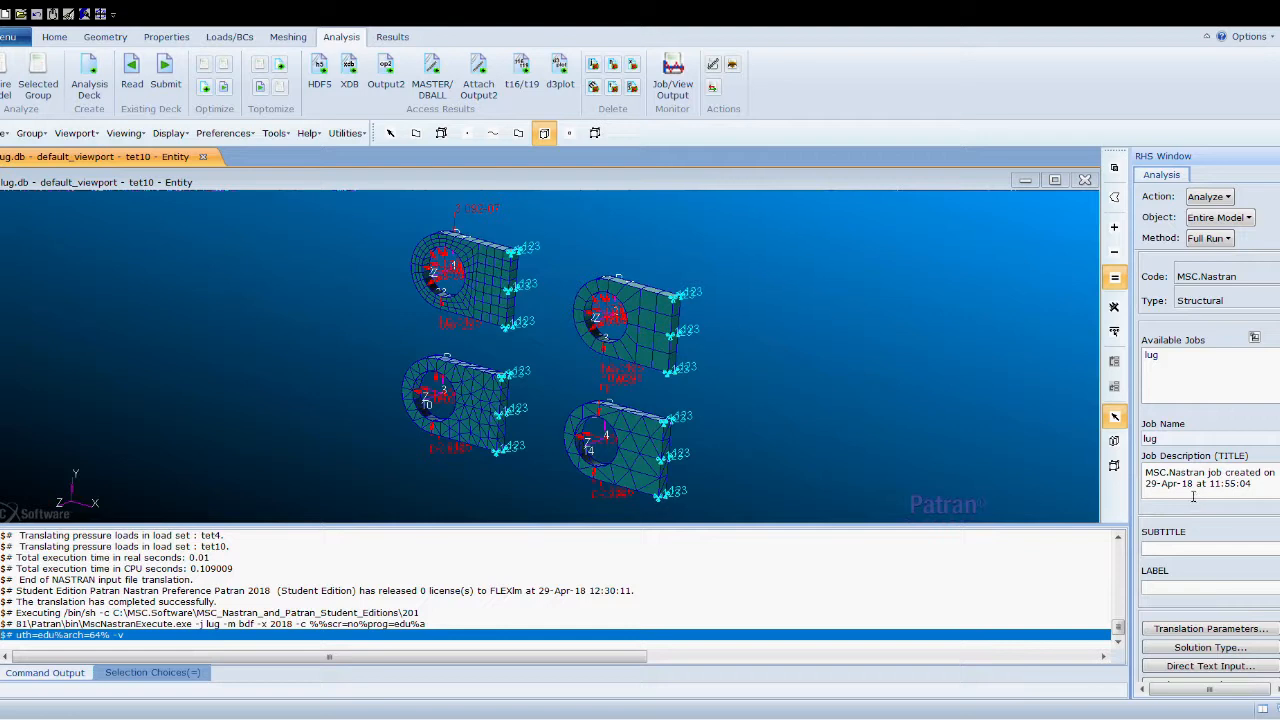
- Attach the XDB result entities of the lug job to the model
left_click(349, 72)
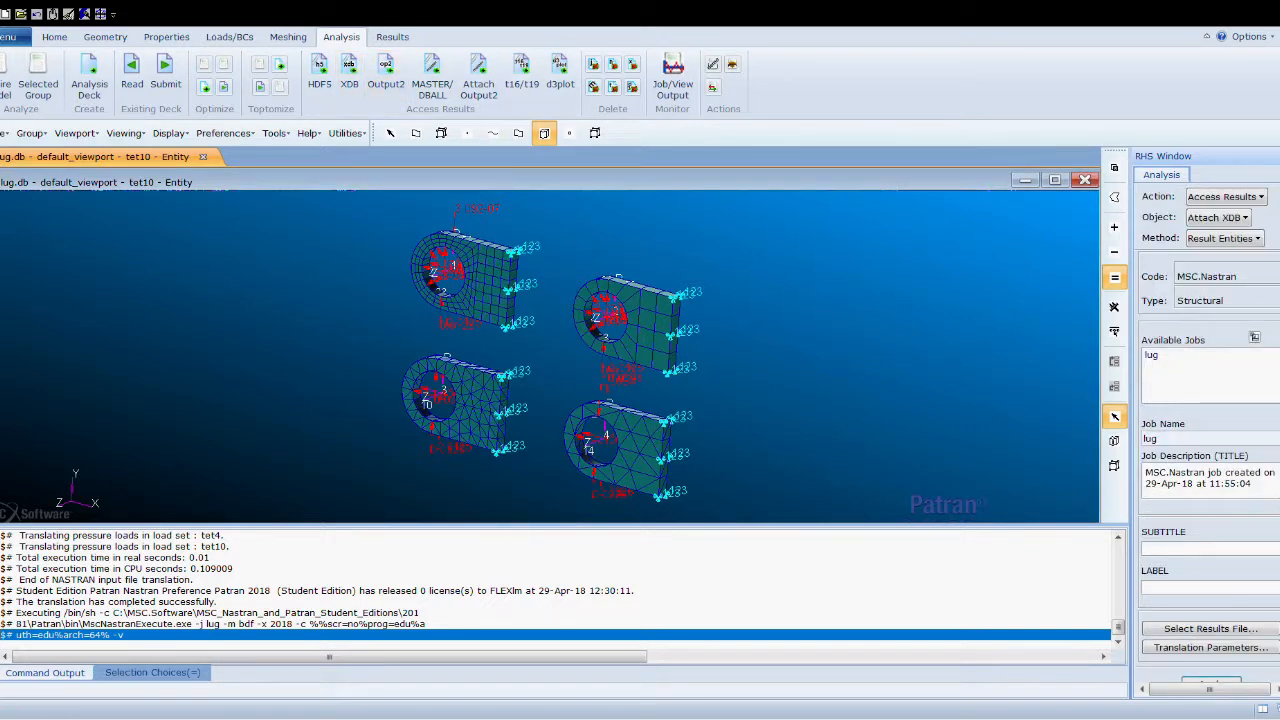
scroll(1227, 578, "down", 2)
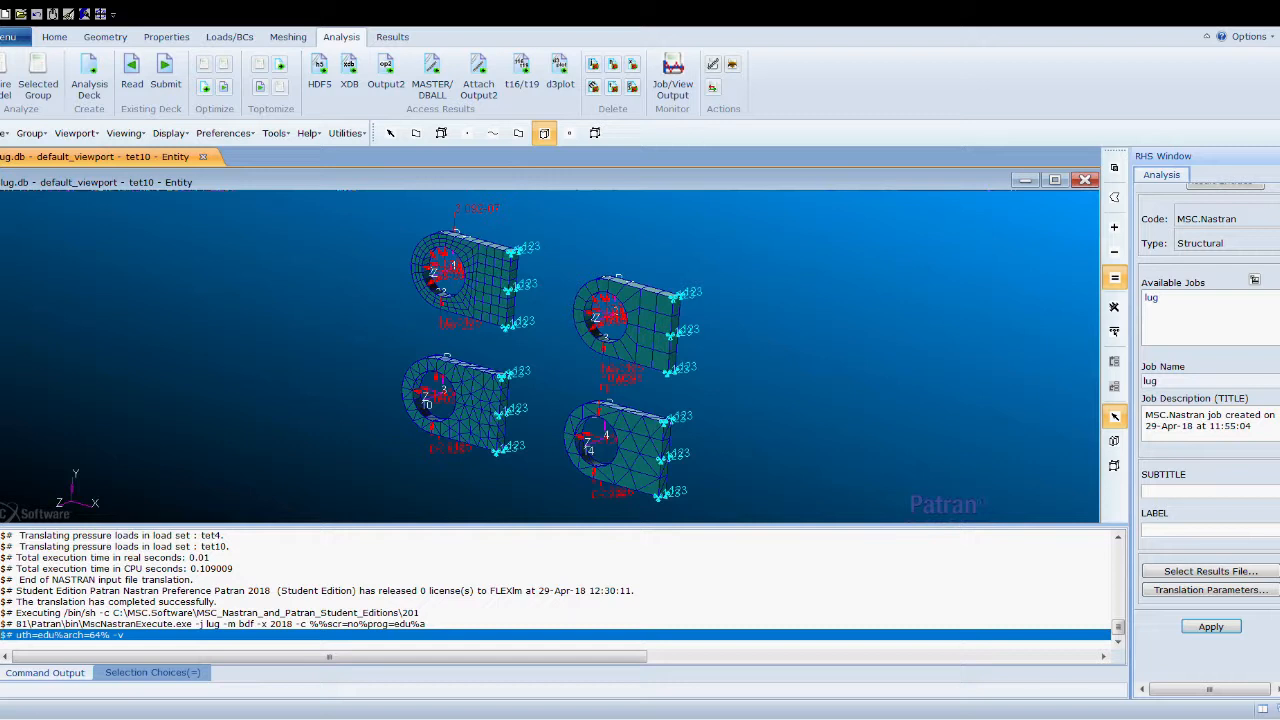
left_click(1213, 628)
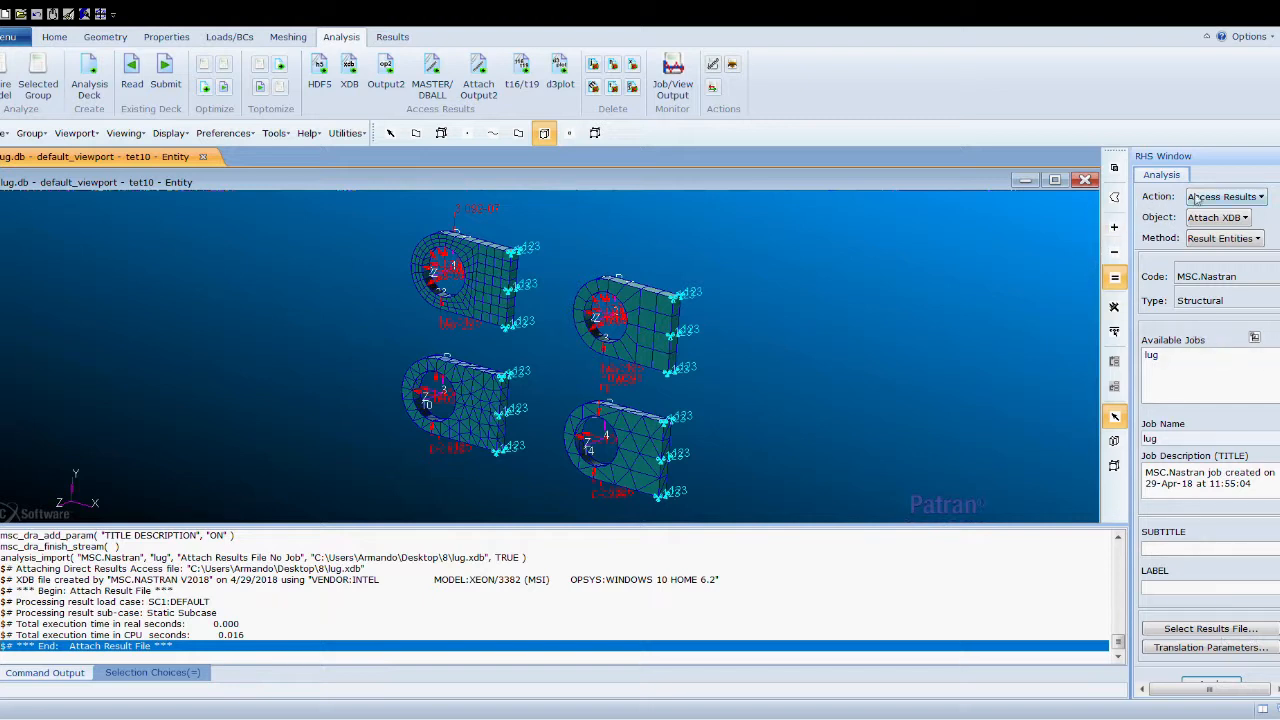
- Set up a deformation plot of the translational displacements with the undeformed shape and title hidden
left_click(393, 36)
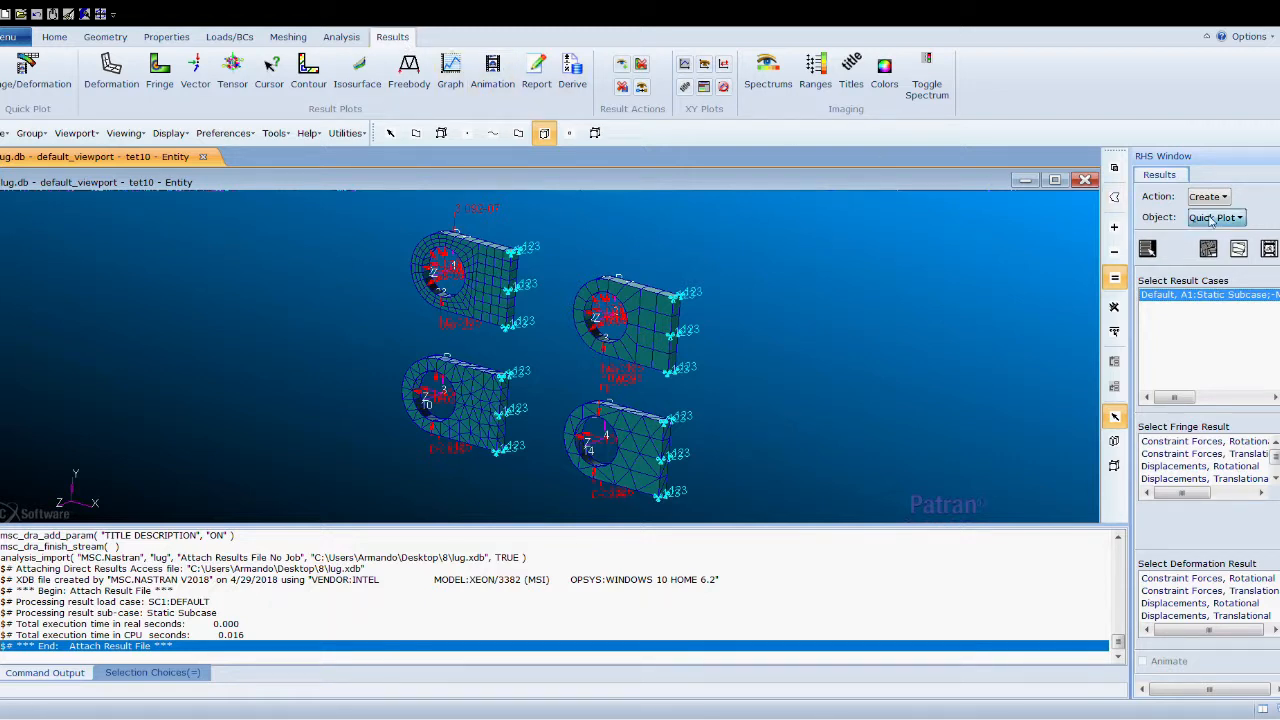
left_click(1227, 265)
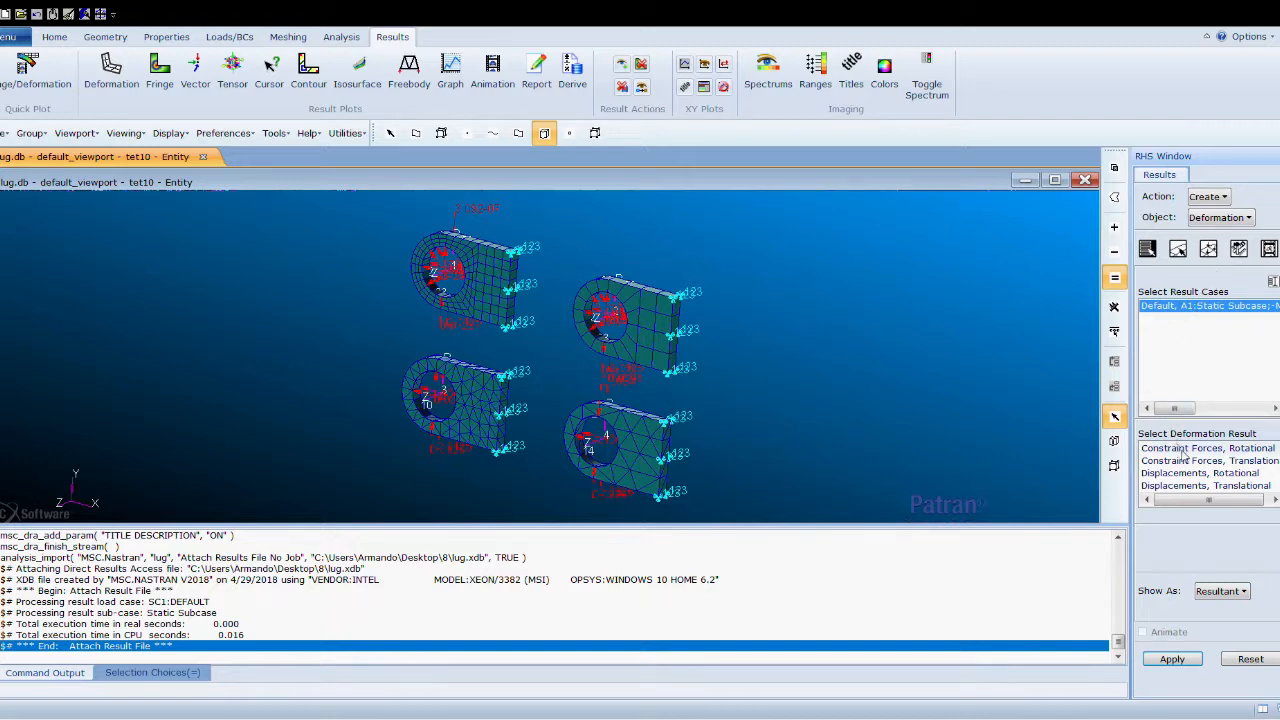
left_click(1196, 488)
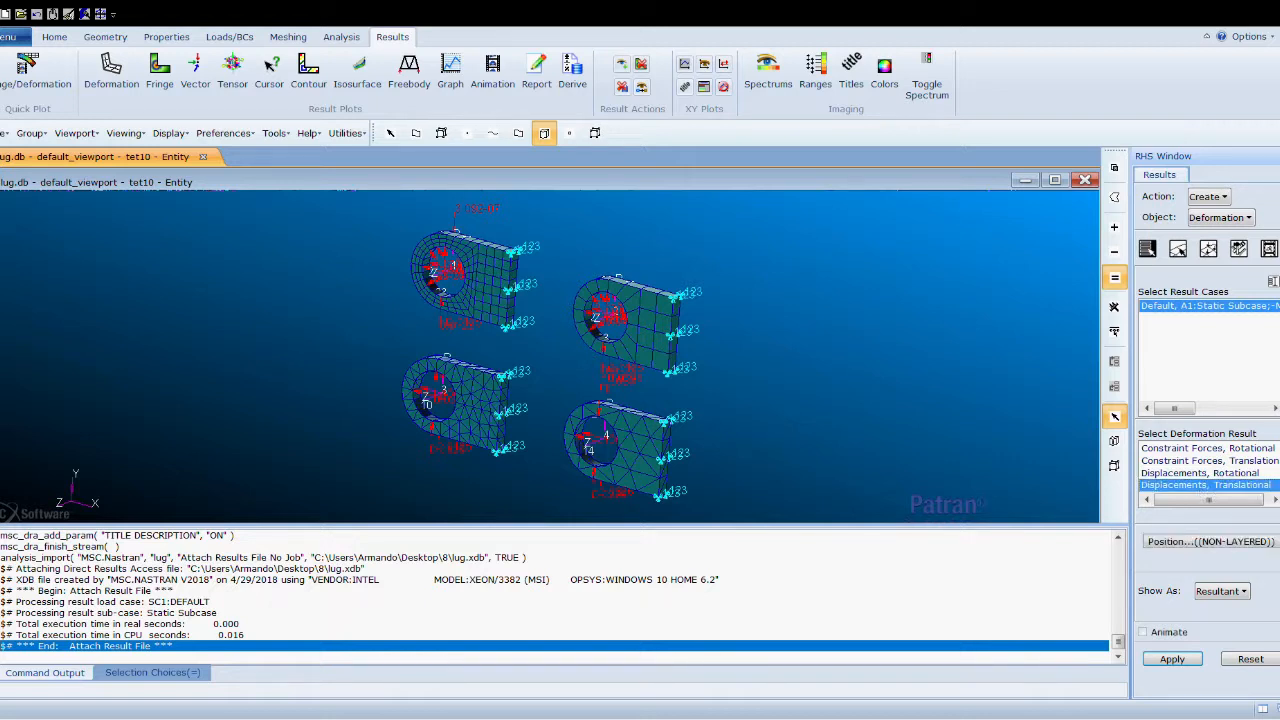
left_click(1212, 252)
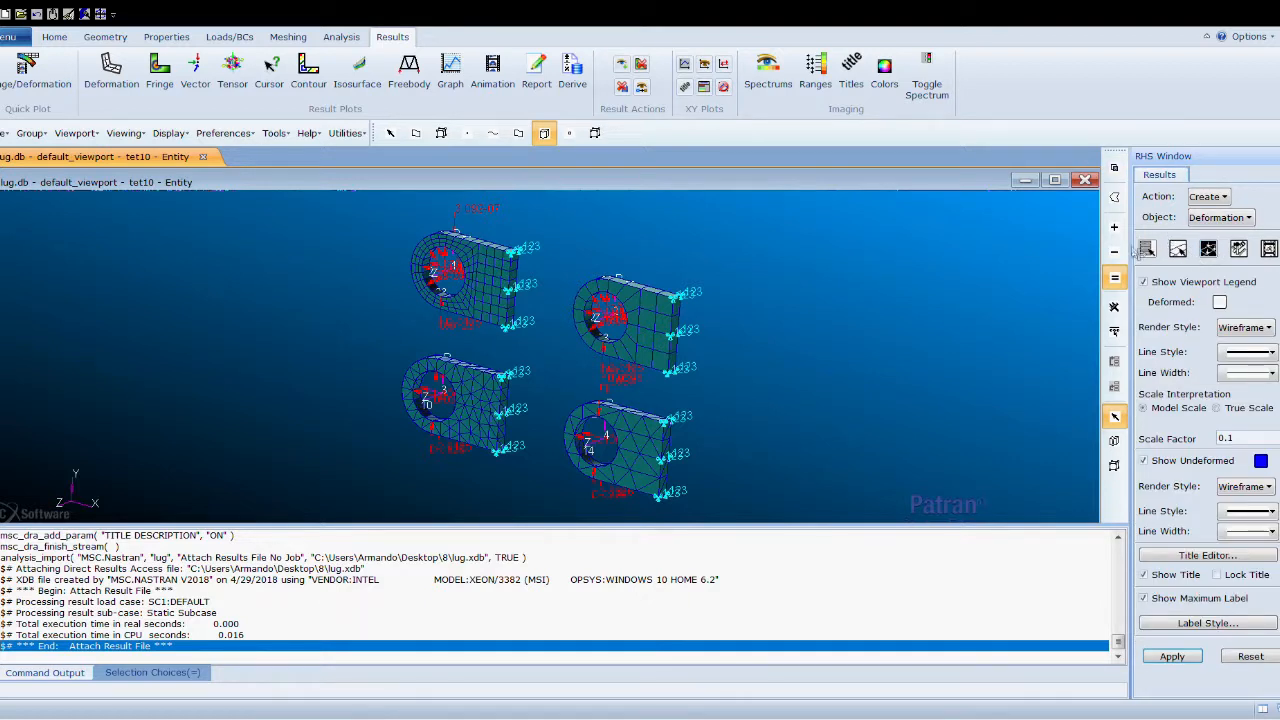
left_click(1144, 462)
left_click(1143, 576)
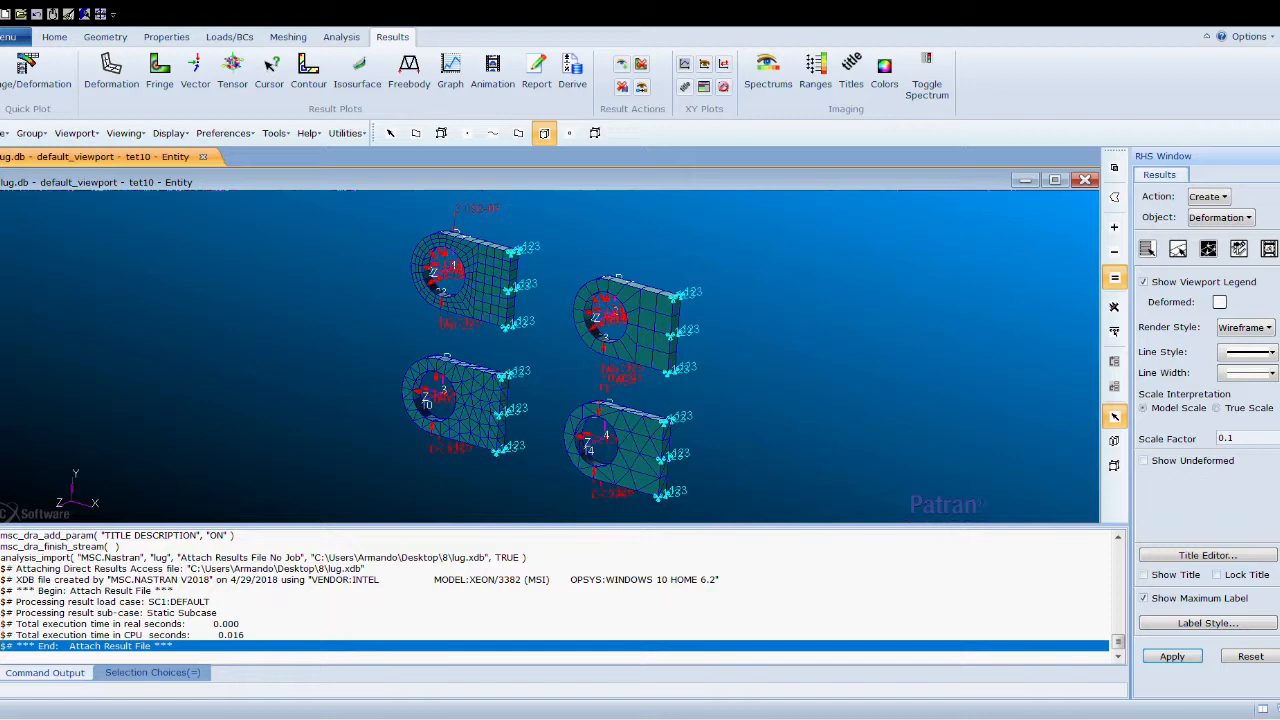
- Erase all posted geometry from the viewport and plot the translational displacement deformation
left_click(52, 40)
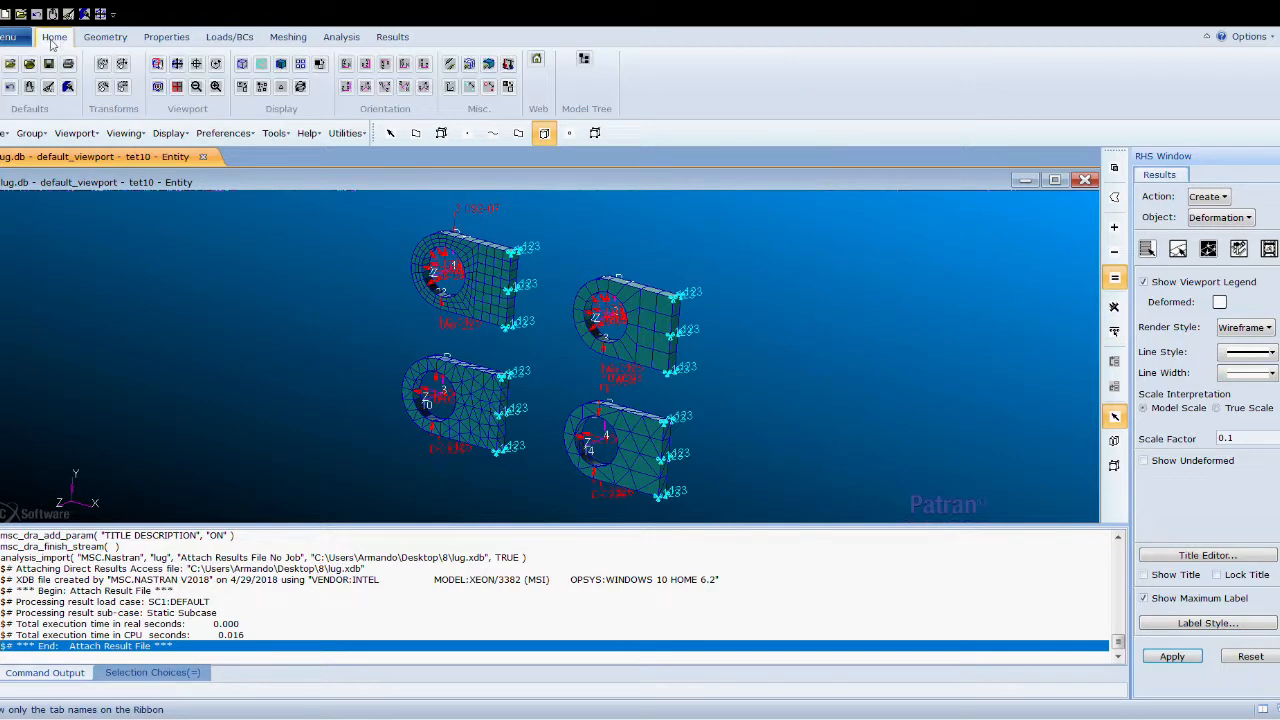
left_click(450, 64)
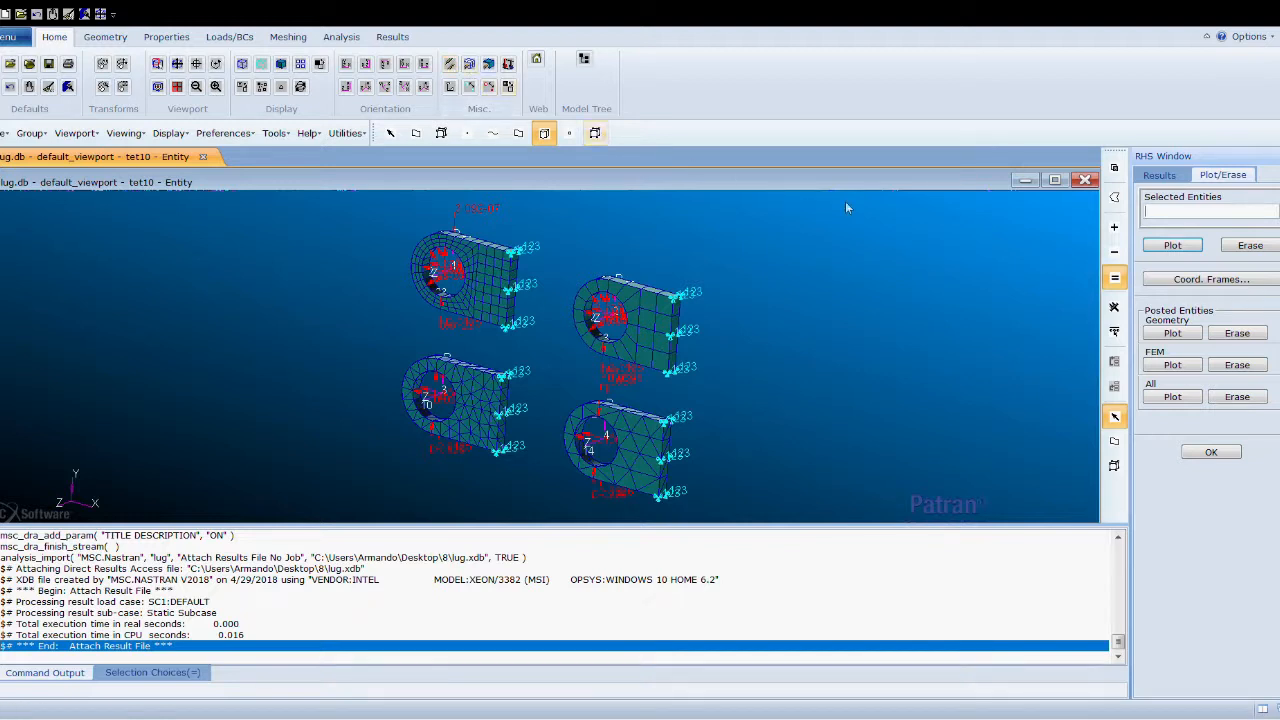
left_click(1233, 334)
left_click(1205, 452)
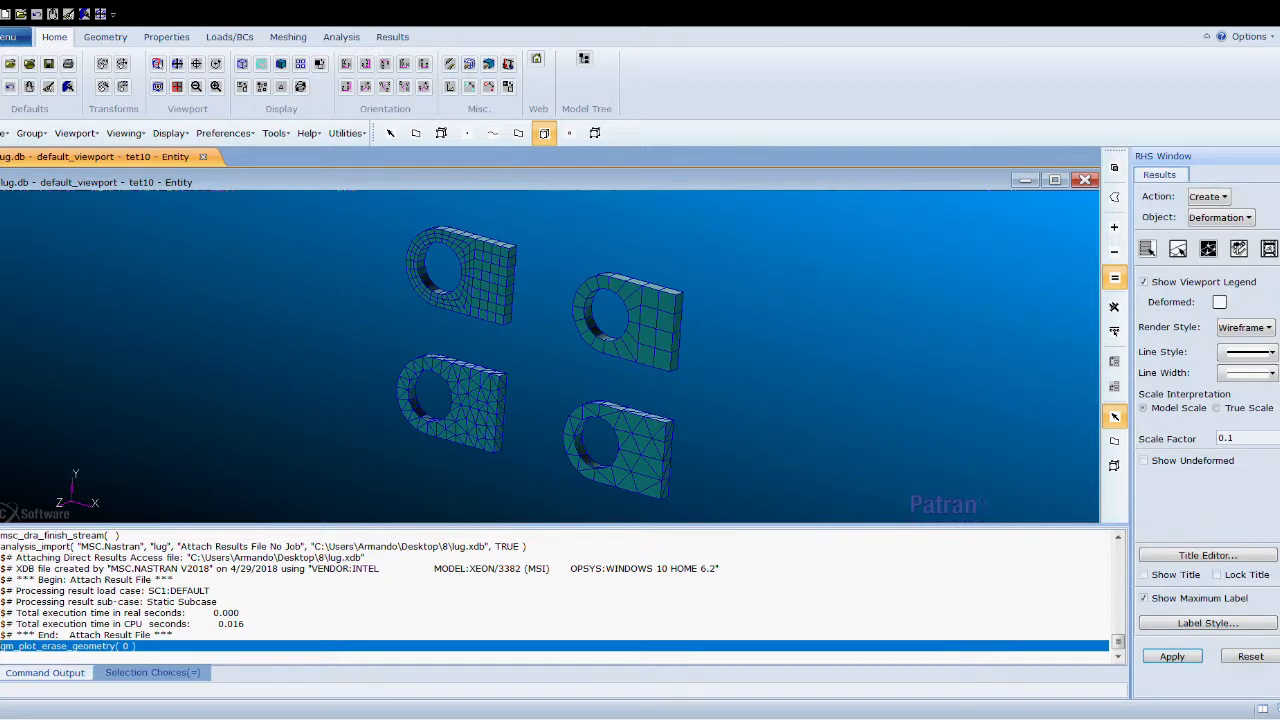
left_click(1172, 656)
- Create a fringe plot of the Stress Tensor result with von Mises as the quantity and inspect it on the lugs
left_click(1148, 247)
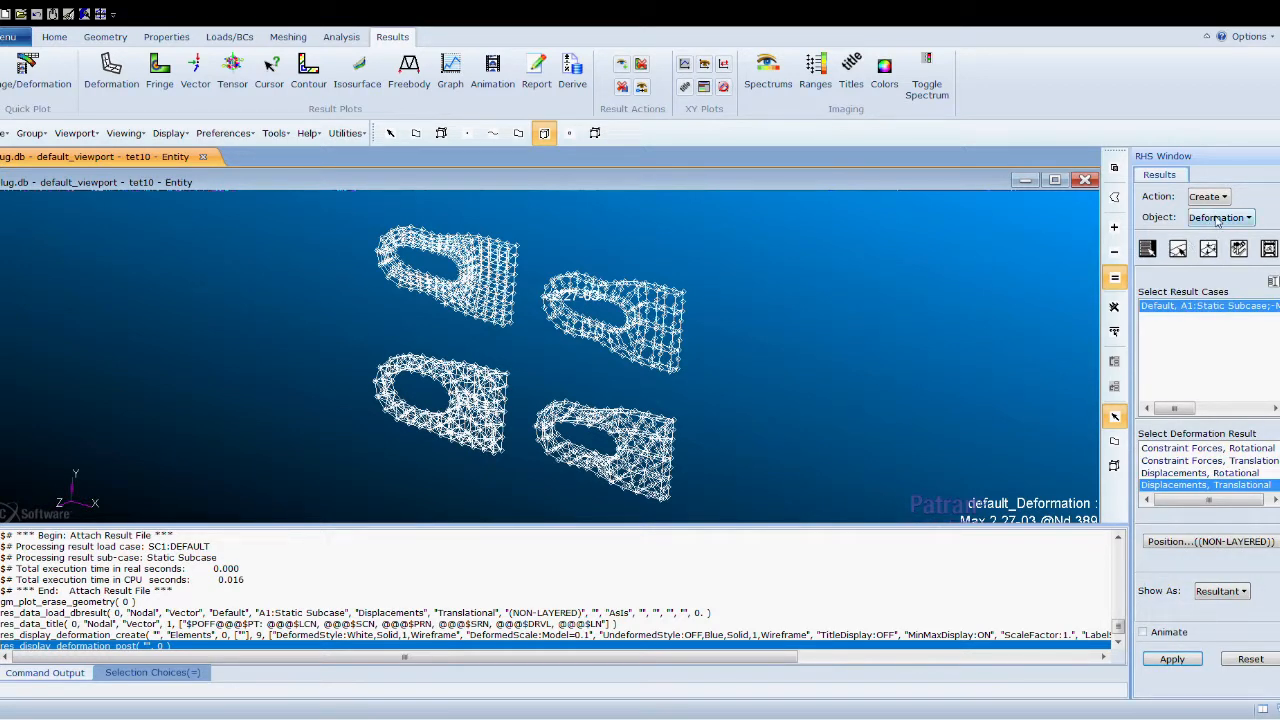
left_click(1217, 219)
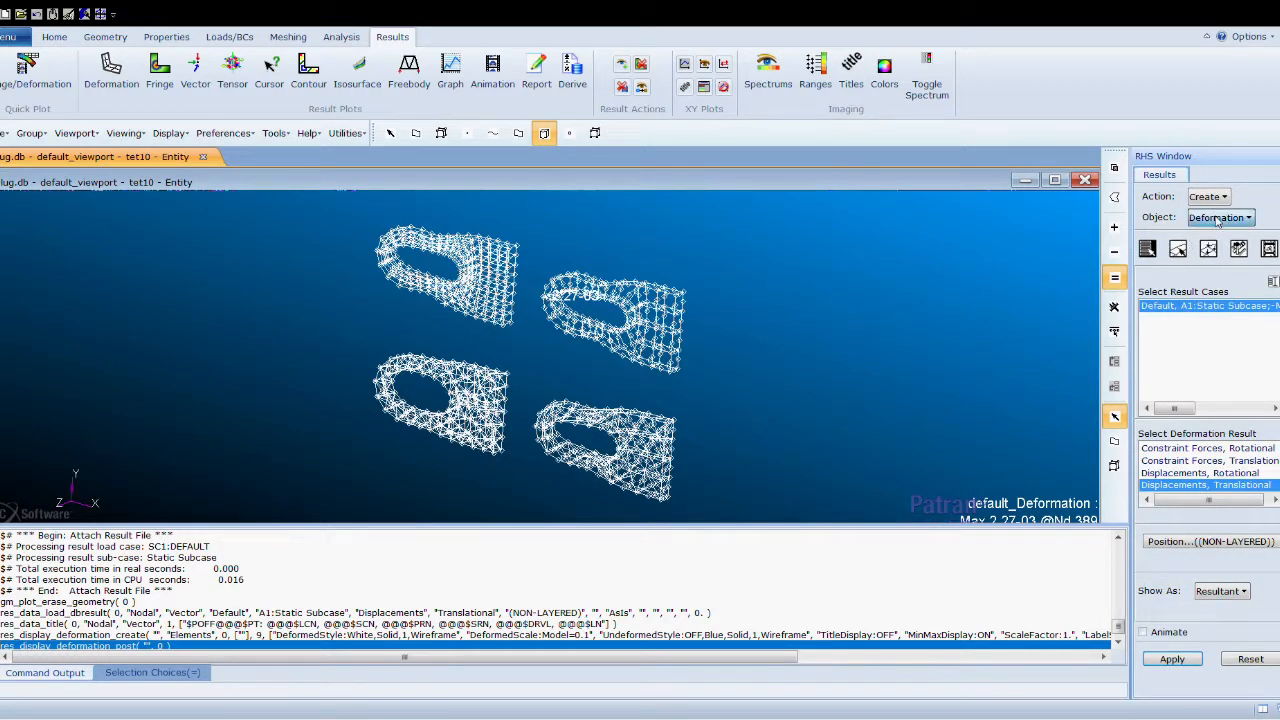
left_click(1226, 278)
scroll(1275, 485, "down", 8)
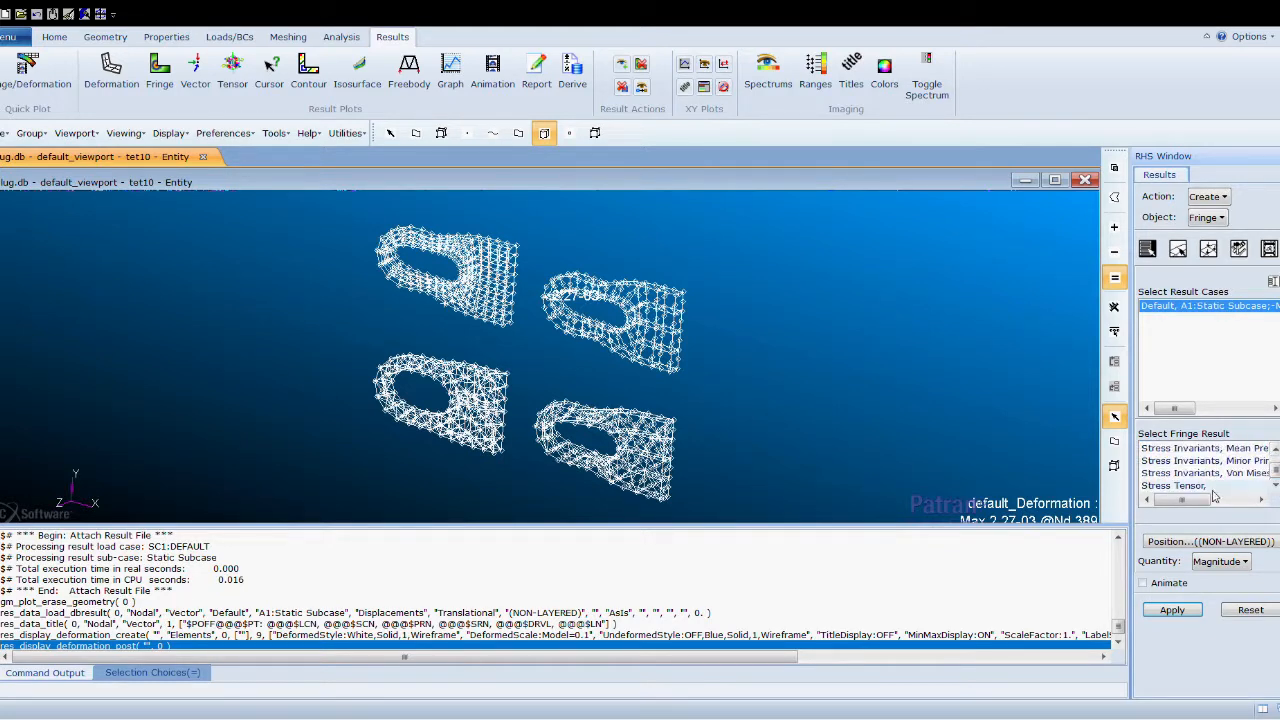
left_click(1195, 486)
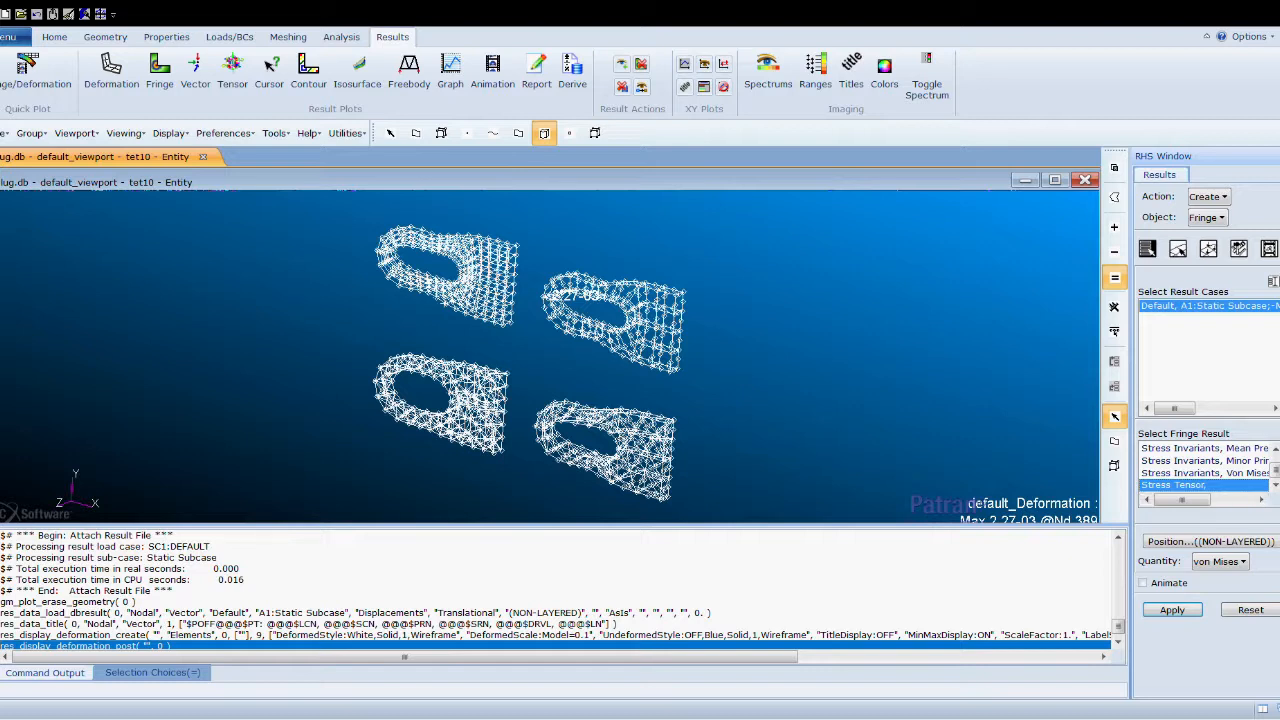
left_click(1168, 611)
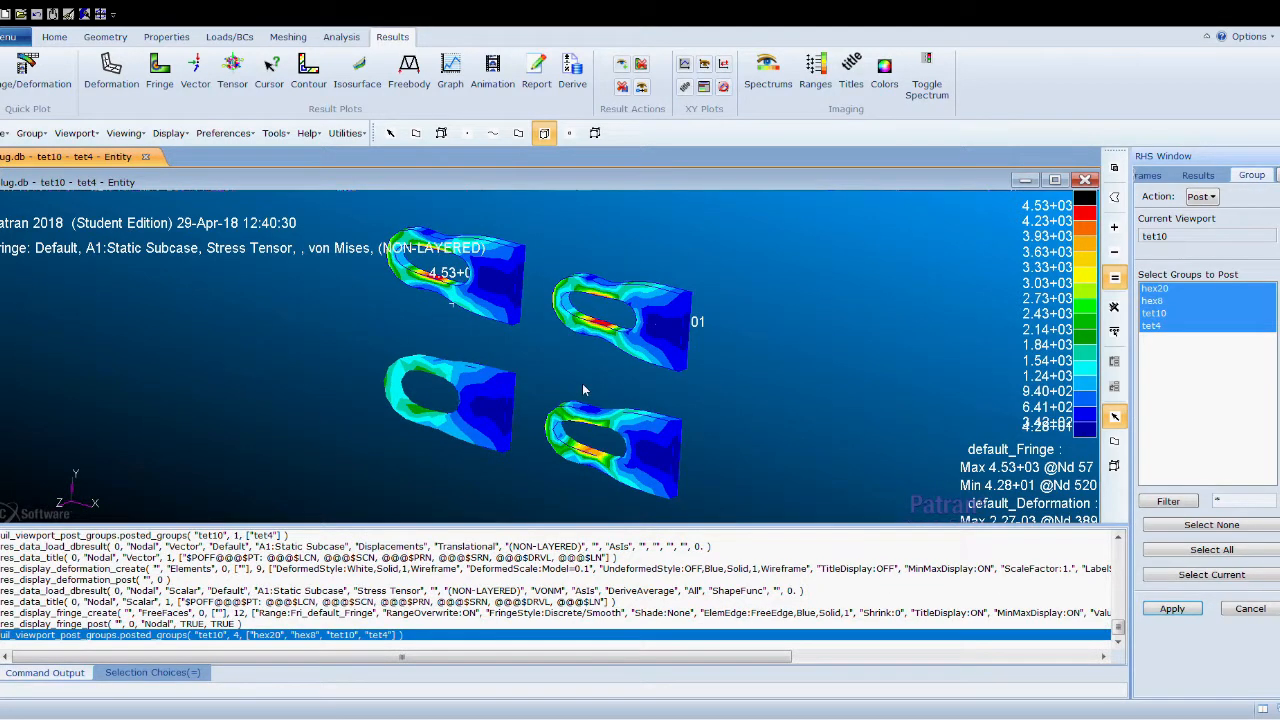
scroll(583, 389, "up", 2)
scroll(583, 389, "down", 2)
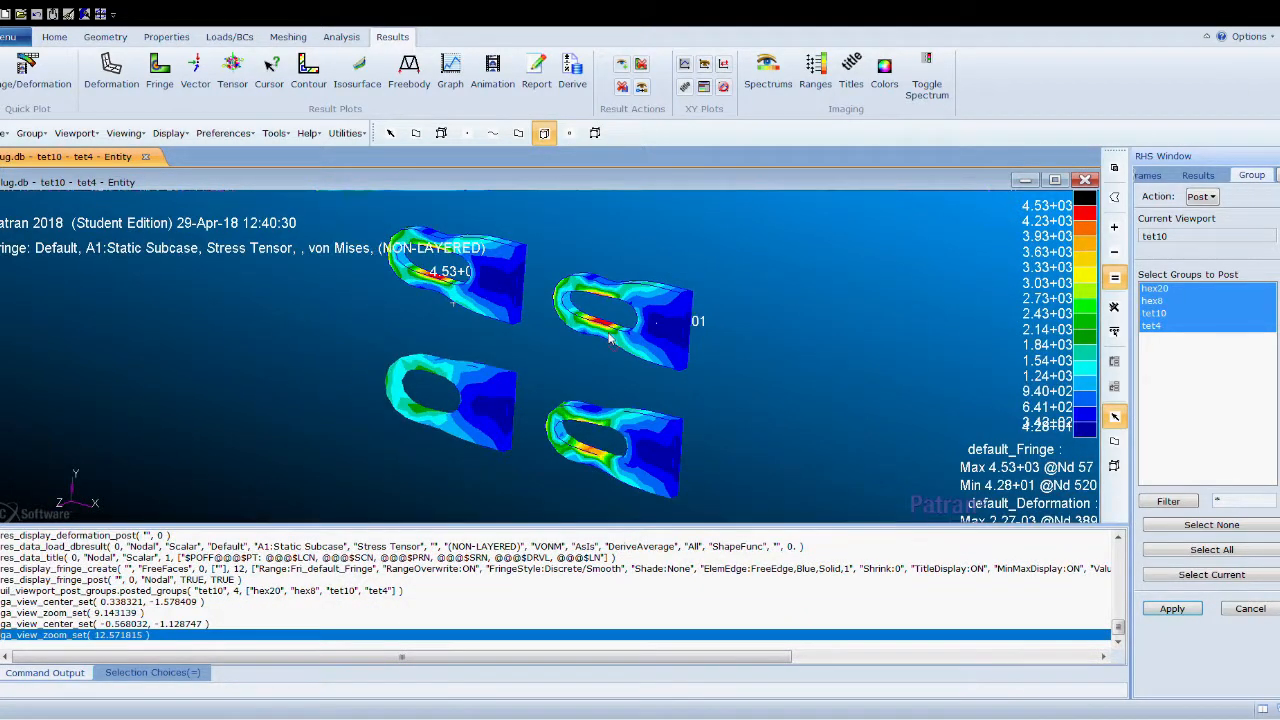